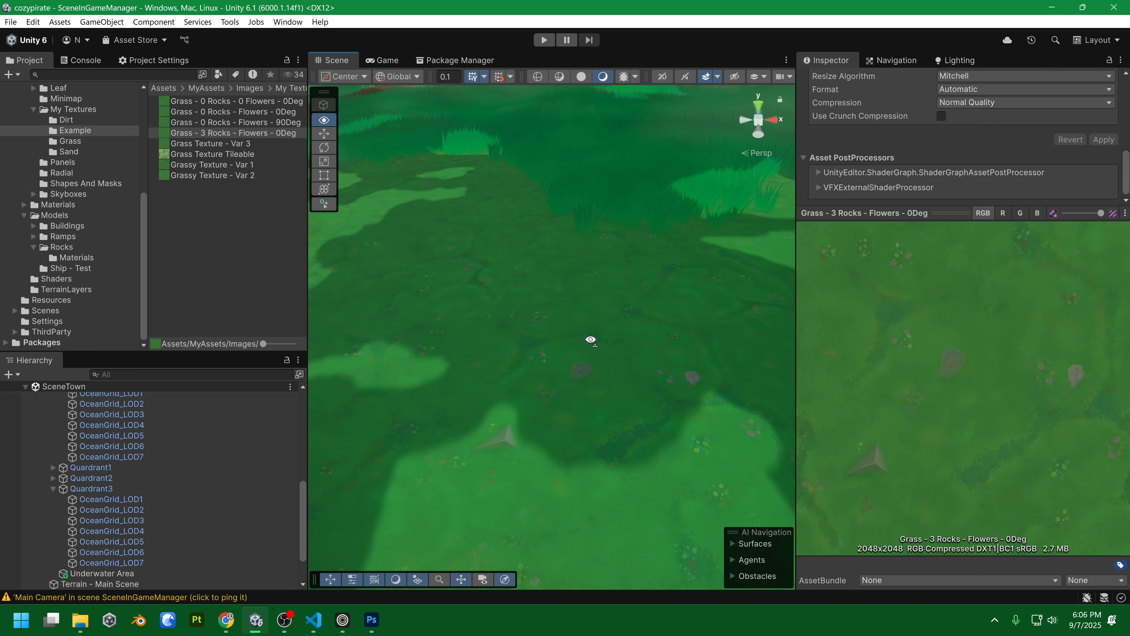
Fly over the grass terrain to the dirt path, then preview Grass Texture Var 3 and Grassy Texture Var 1 and 2.
{"action": "left_click_drag", "start_coordinate": [591, 339], "coordinate": [593, 338]}
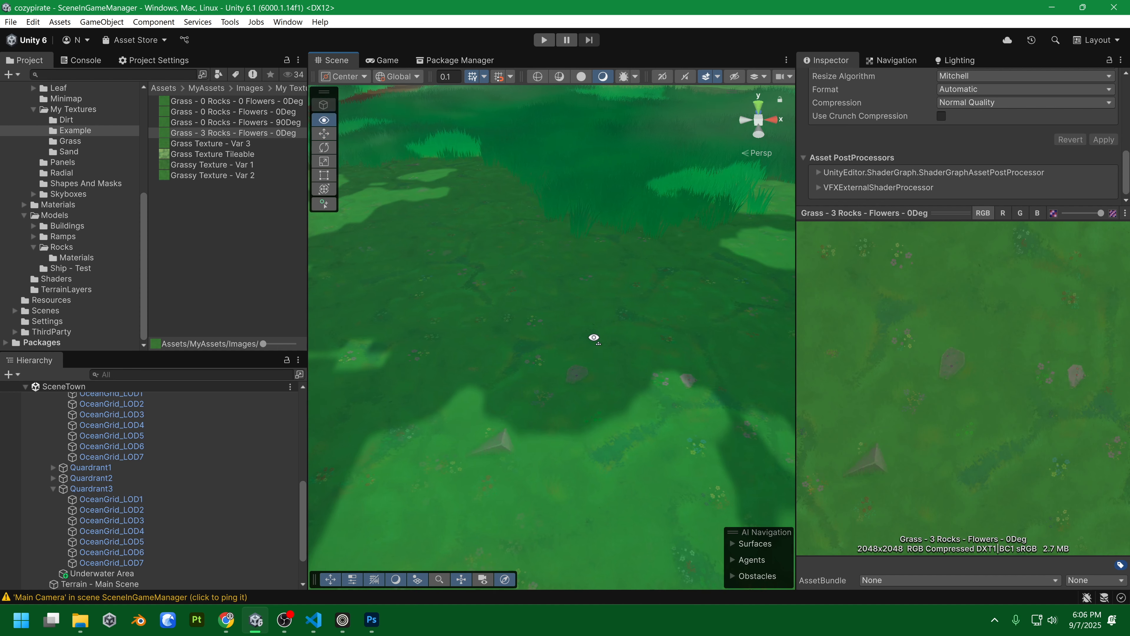
{"action": "key", "text": "a"}
{"action": "key", "text": "a"}
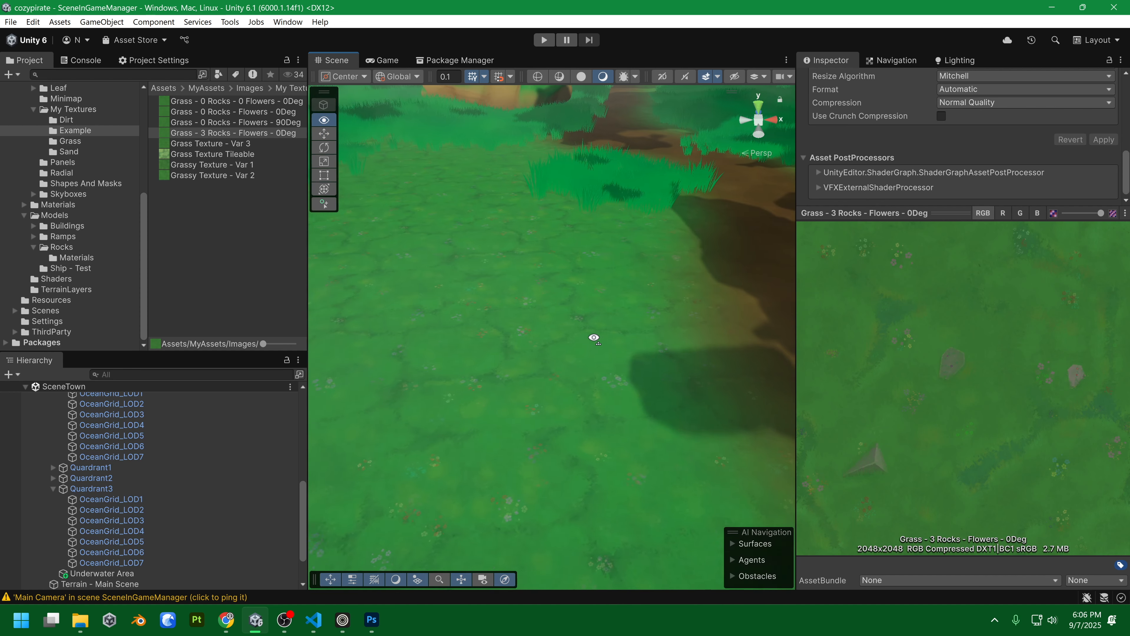
{"action": "left_click", "coordinate": [249, 144]}
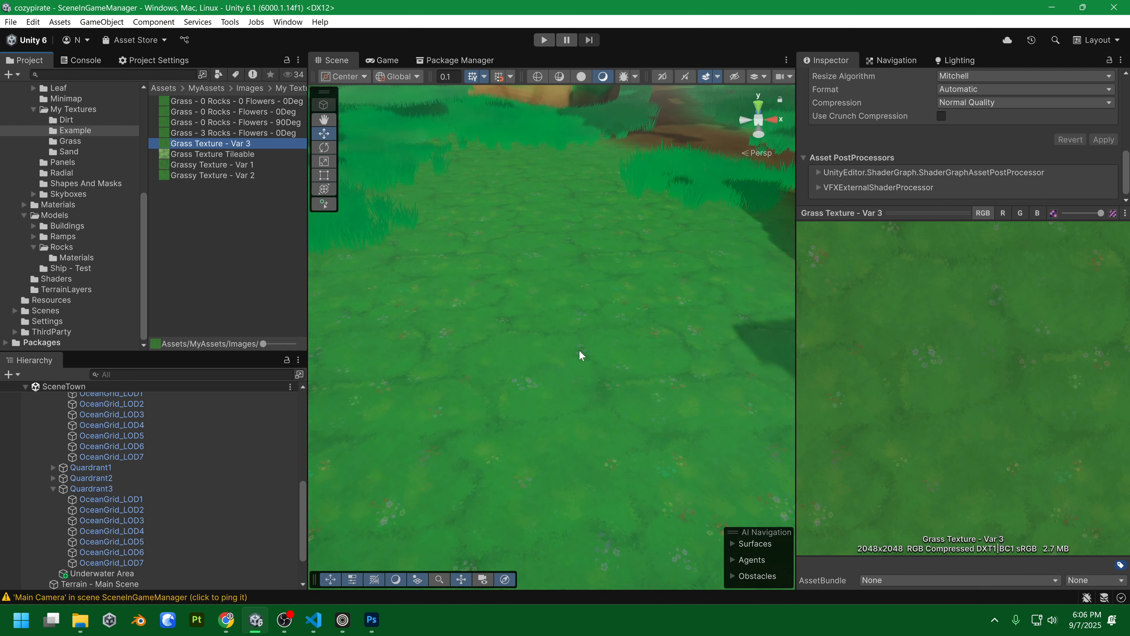
{"action": "left_click", "coordinate": [224, 164]}
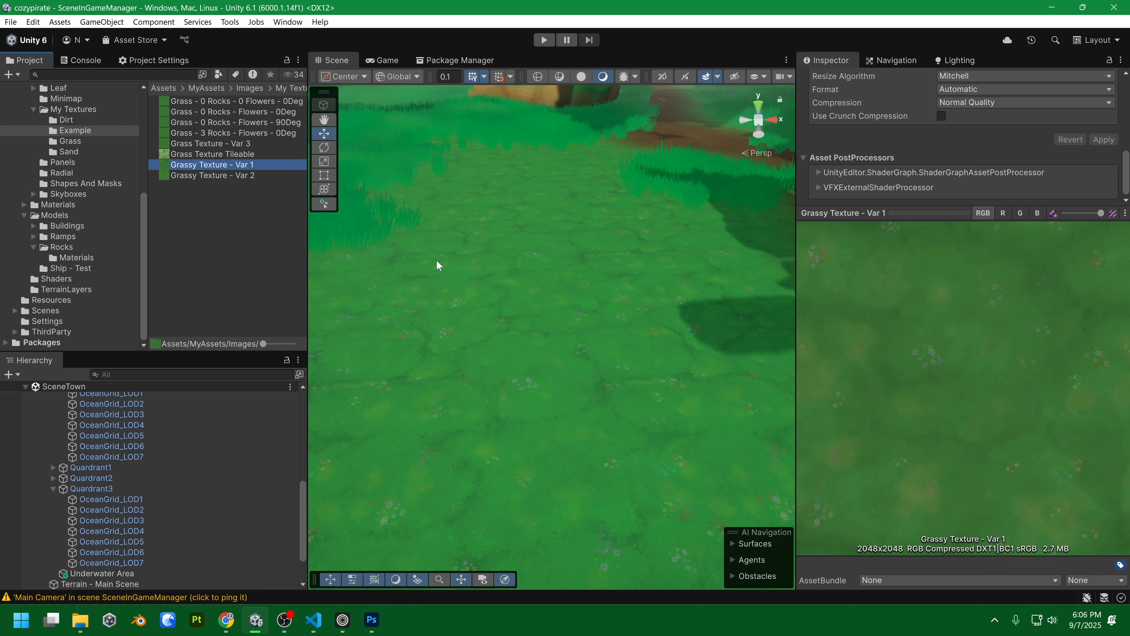
{"action": "left_click", "coordinate": [218, 176]}
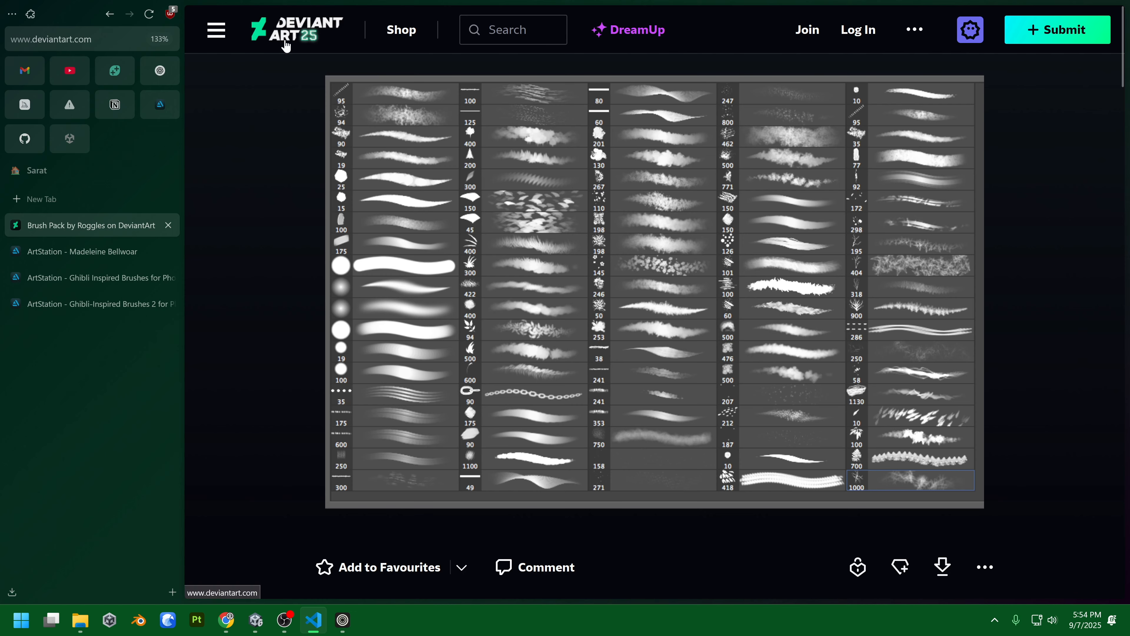
Scroll through the DeviantArt Brush Pack page, then switch to the artist's ArtStation store.
{"action": "scroll", "coordinate": [285, 311], "scroll_direction": "down", "scroll_amount": 5}
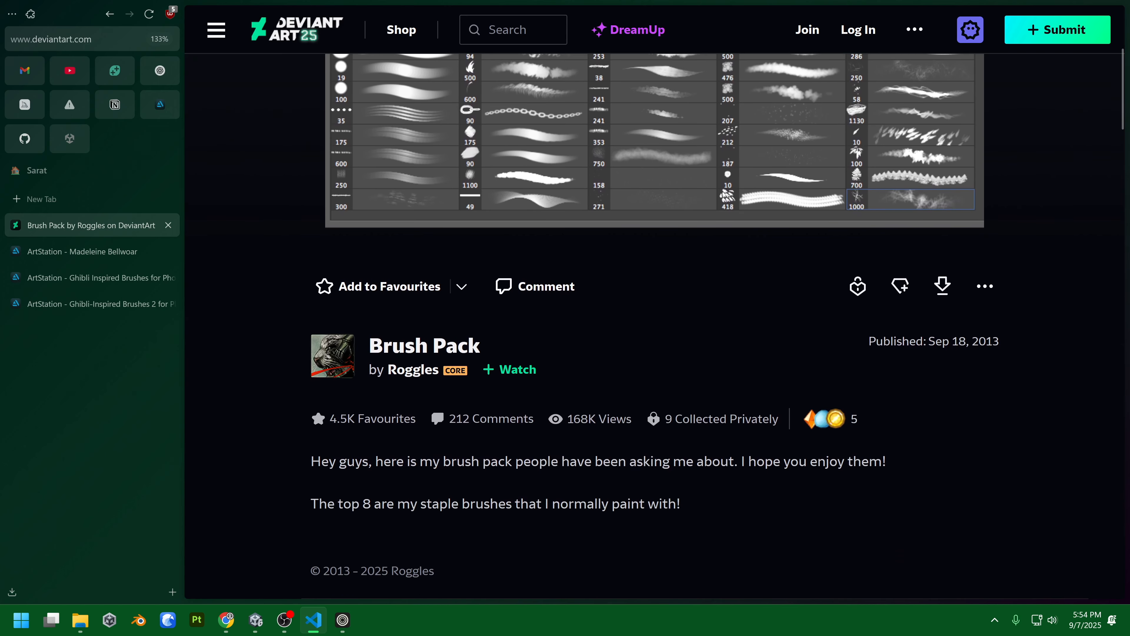
{"action": "scroll", "coordinate": [1003, 532], "scroll_direction": "up", "scroll_amount": 2}
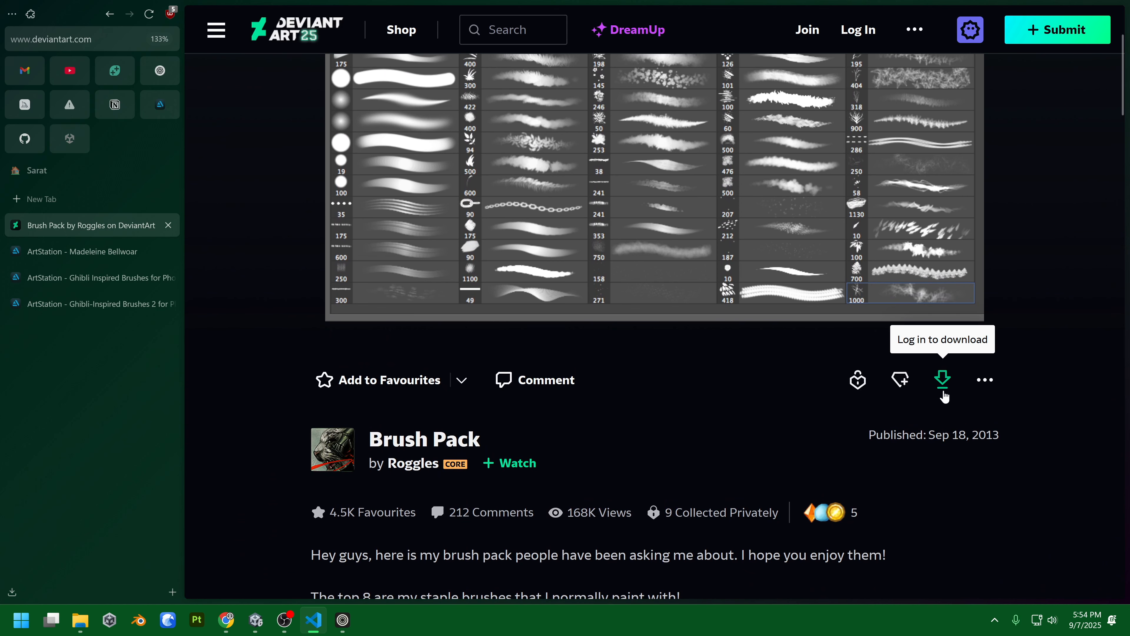
{"action": "scroll", "coordinate": [941, 396], "scroll_direction": "up", "scroll_amount": 4}
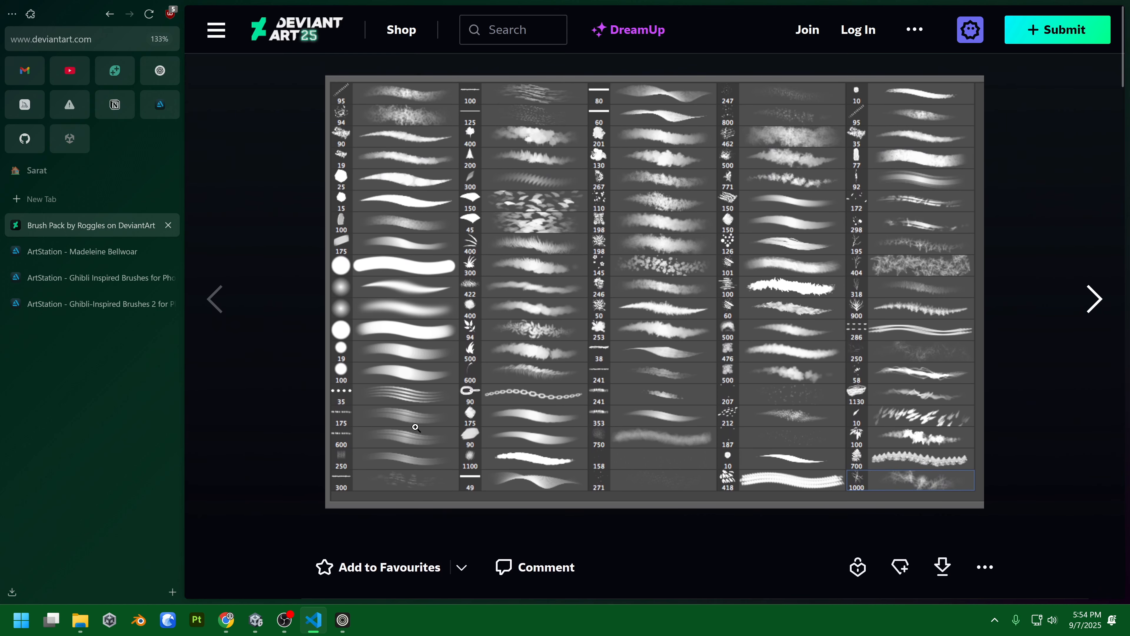
{"action": "left_click", "coordinate": [83, 252]}
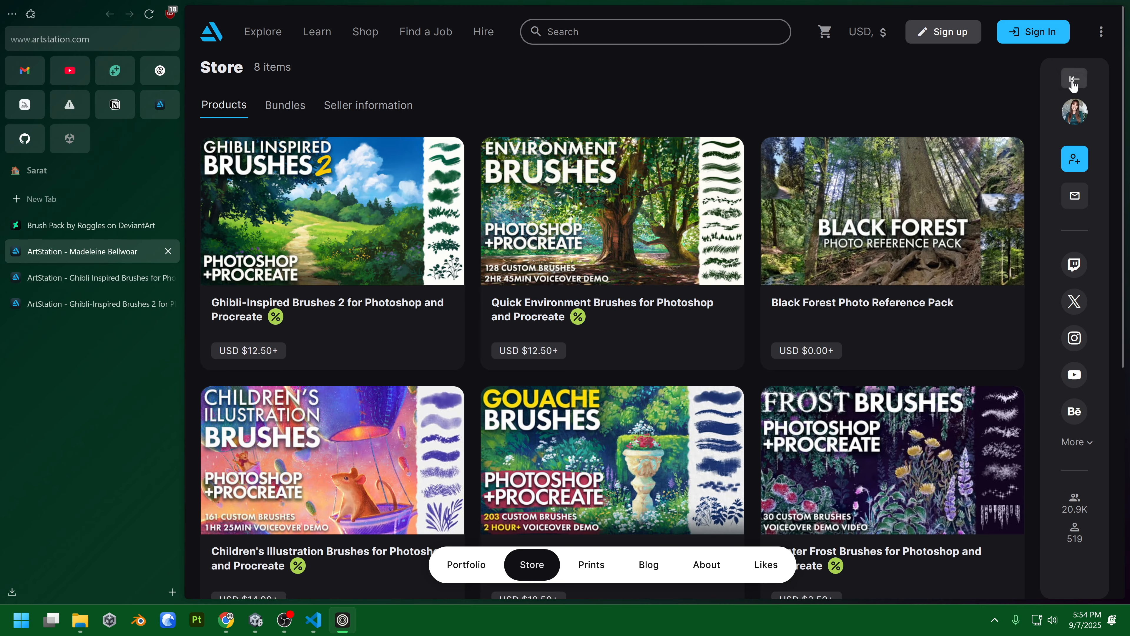
Expand the artist's profile details and select the artist's full name.
{"action": "left_click", "coordinate": [1074, 79]}
{"action": "double_click", "coordinate": [949, 206]}
{"action": "triple_click", "coordinate": [950, 206]}
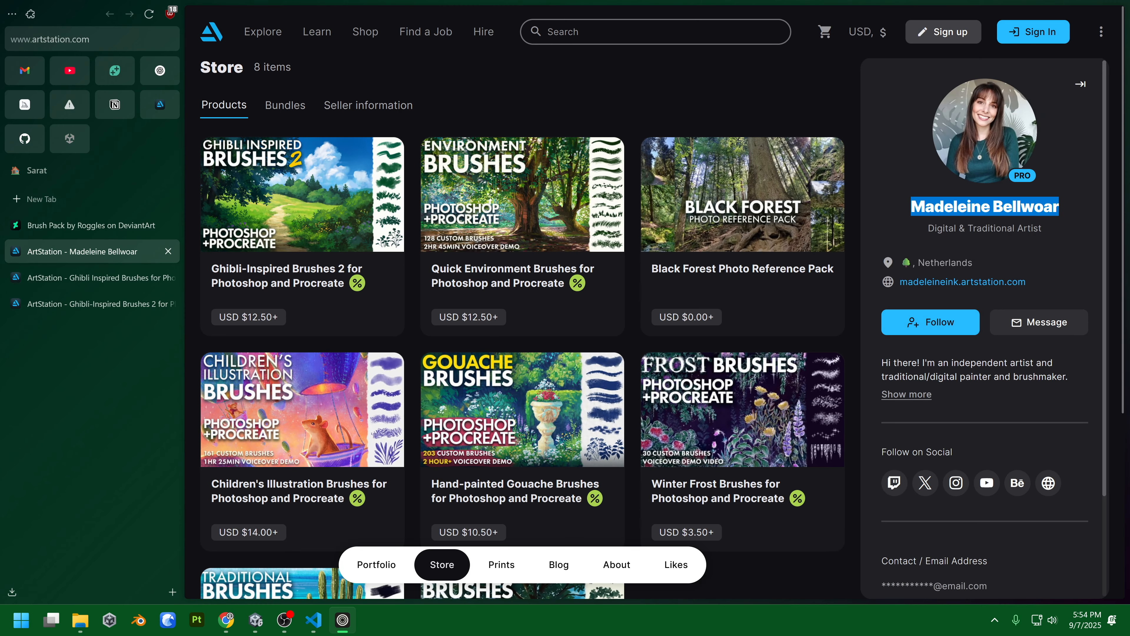
Compare the Ghibli Inspired Brushes and Ghibli-Inspired Brushes 2 pages, ending on Ghibli Inspired Brushes.
{"action": "left_click", "coordinate": [110, 287]}
{"action": "double_click", "coordinate": [306, 110]}
{"action": "left_click_drag", "start_coordinate": [305, 110], "coordinate": [471, 110]}
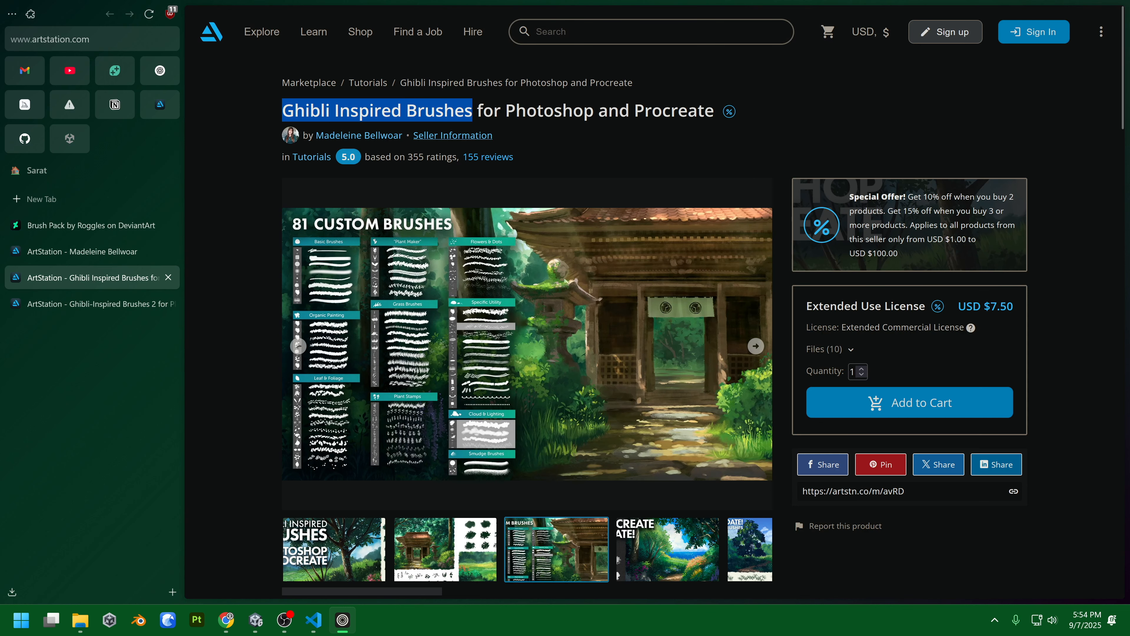
{"action": "left_click", "coordinate": [102, 304]}
{"action": "double_click", "coordinate": [306, 110]}
{"action": "left_click_drag", "start_coordinate": [306, 110], "coordinate": [486, 110]}
{"action": "left_click", "coordinate": [102, 277]}
Paint-bucket the Grass Jungle 2 - BG layer with Grass Jungle BG green, then select the Colors layer.
{"action": "scroll", "coordinate": [273, 278], "scroll_direction": "down", "scroll_amount": 2}
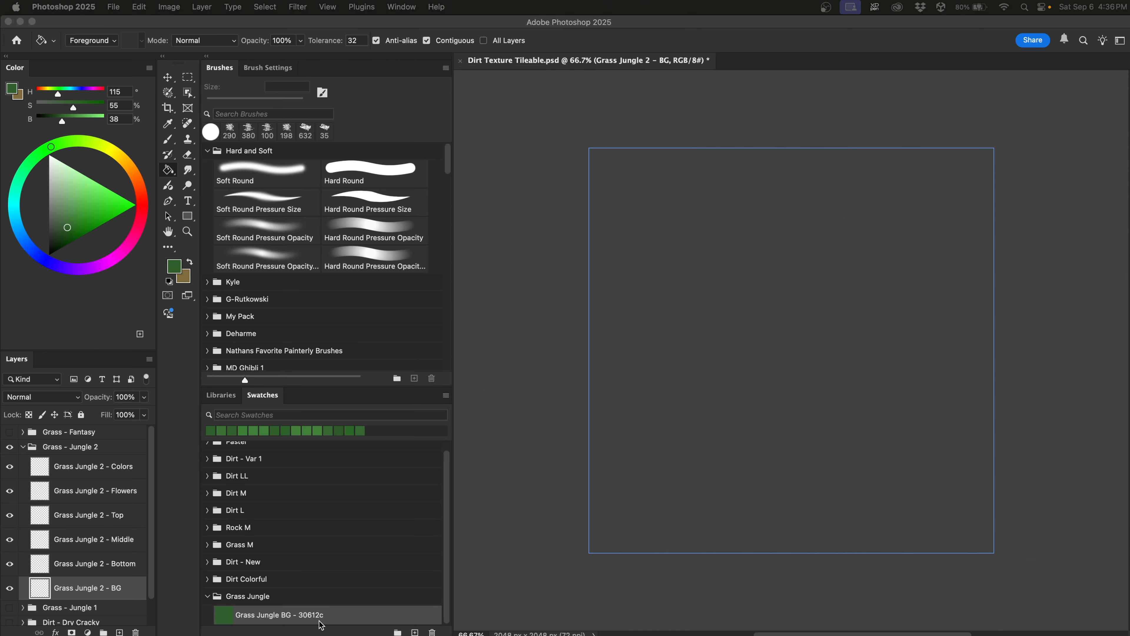
{"action": "left_click", "coordinate": [335, 614]}
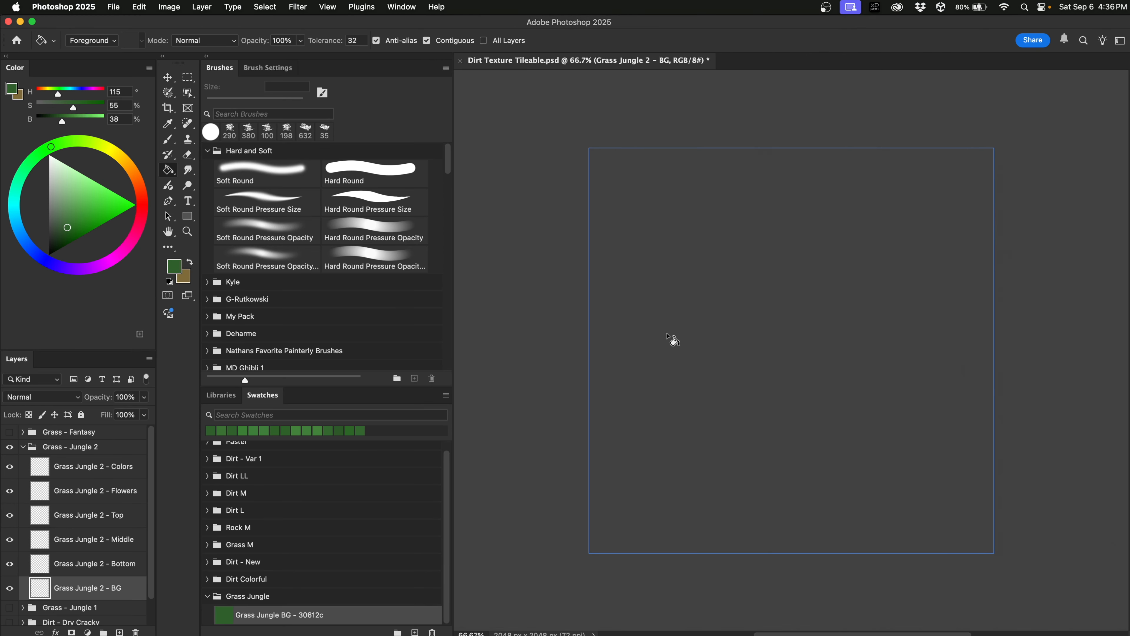
{"action": "left_click", "coordinate": [656, 300]}
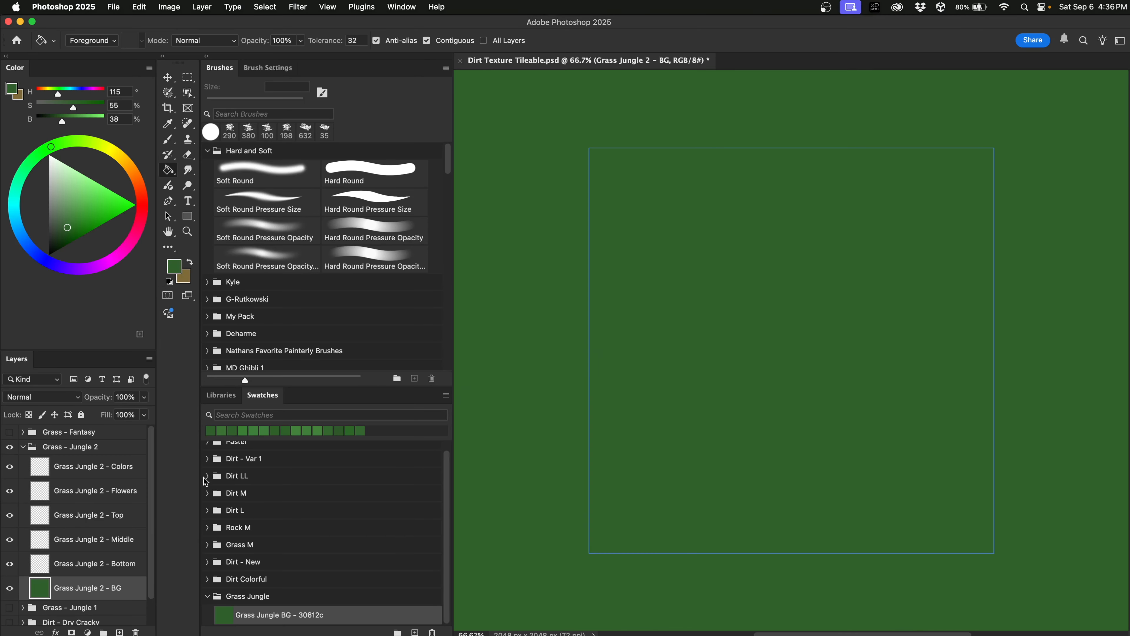
{"action": "left_click", "coordinate": [122, 472]}
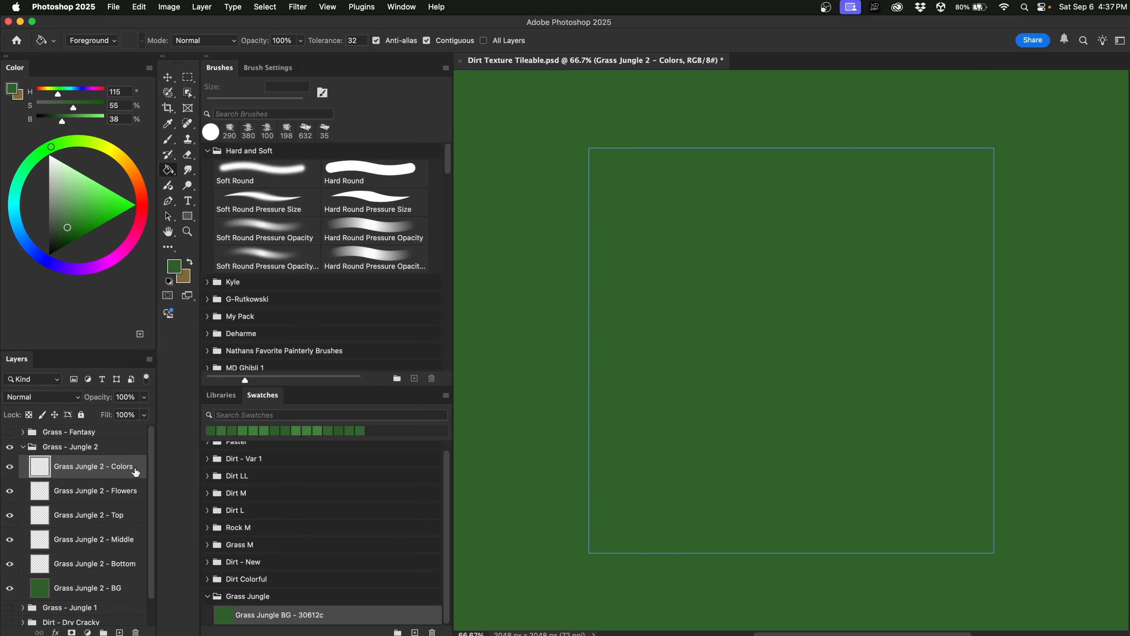
Switch to a 559 px Hard Round brush at 15% opacity with slightly brighter, more saturated green.
{"action": "left_click", "coordinate": [359, 178]}
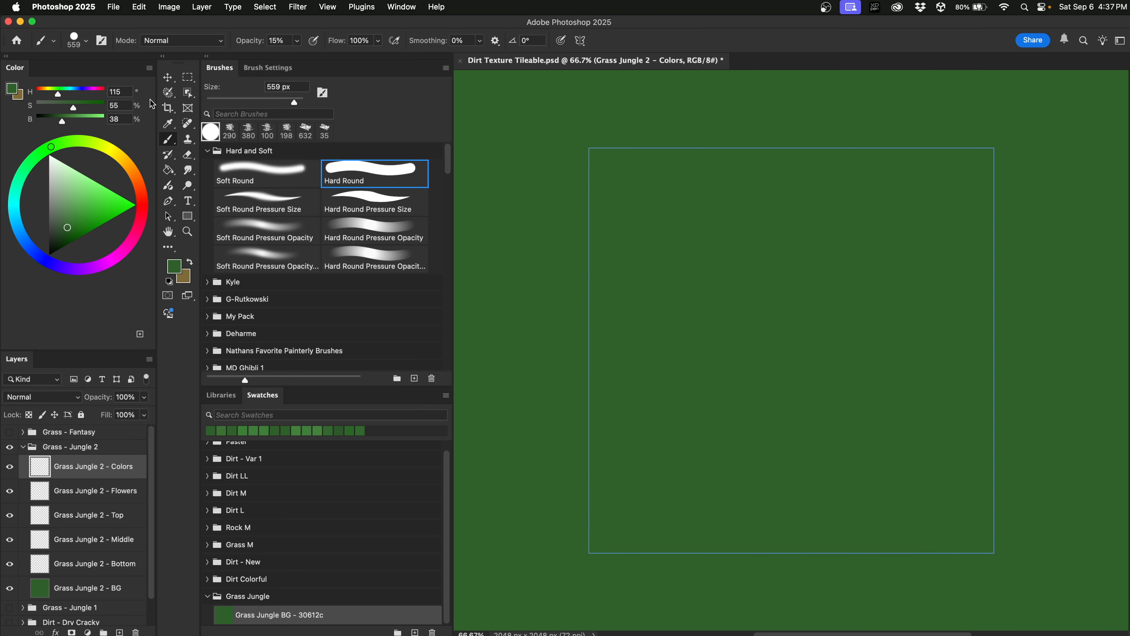
{"action": "left_click_drag", "start_coordinate": [62, 123], "coordinate": [69, 121]}
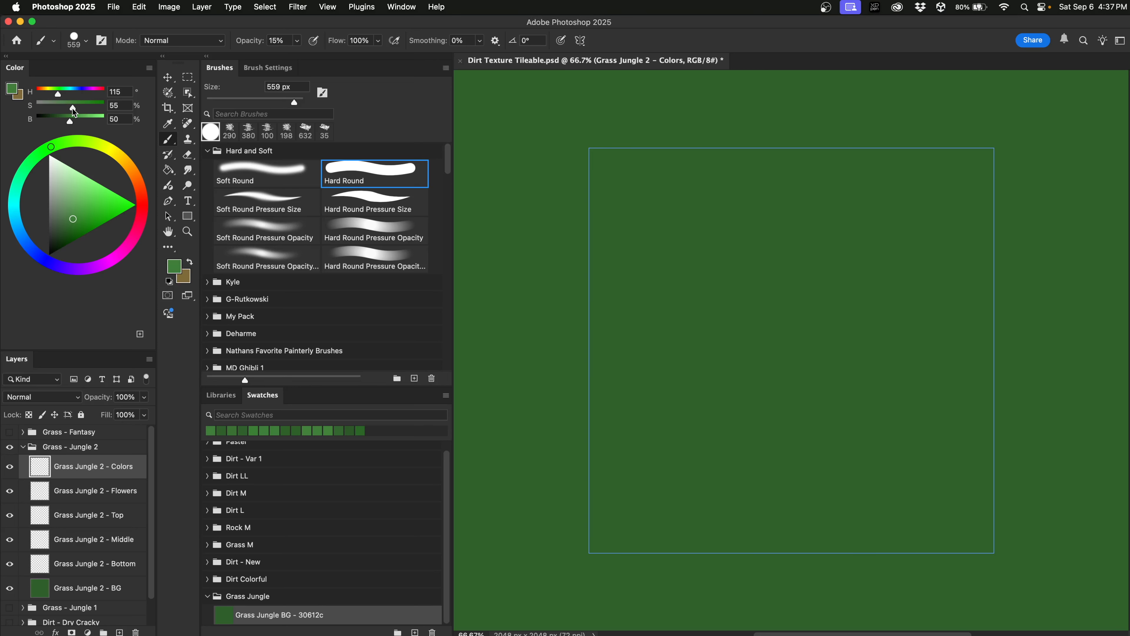
{"action": "left_click_drag", "start_coordinate": [74, 108], "coordinate": [76, 108]}
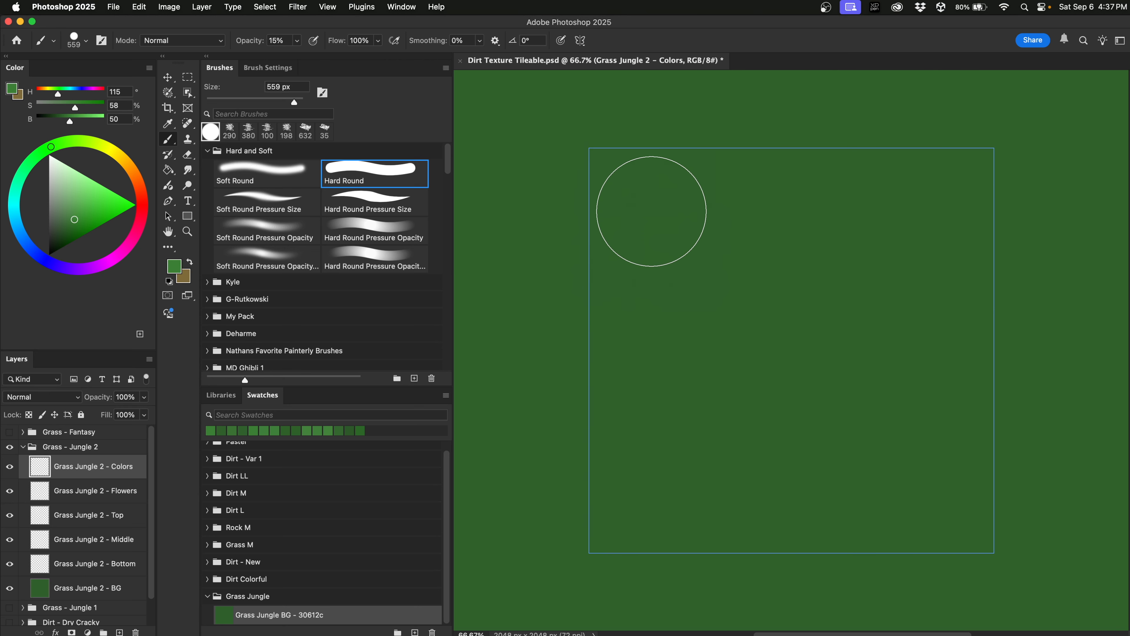
Paint several faint lighter-green strokes across the top band of the tile.
{"action": "left_click", "coordinate": [655, 213]}
{"action": "left_click_drag", "start_coordinate": [678, 214], "coordinate": [936, 213]}
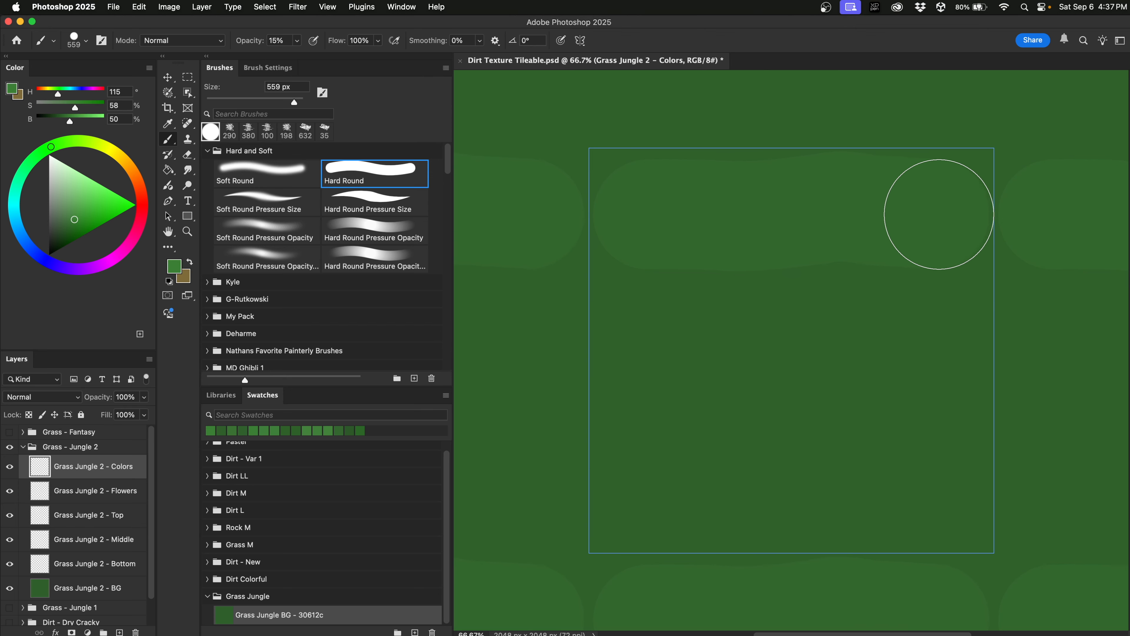
{"action": "left_click_drag", "start_coordinate": [691, 212], "coordinate": [941, 209]}
{"action": "left_click_drag", "start_coordinate": [737, 215], "coordinate": [905, 212]}
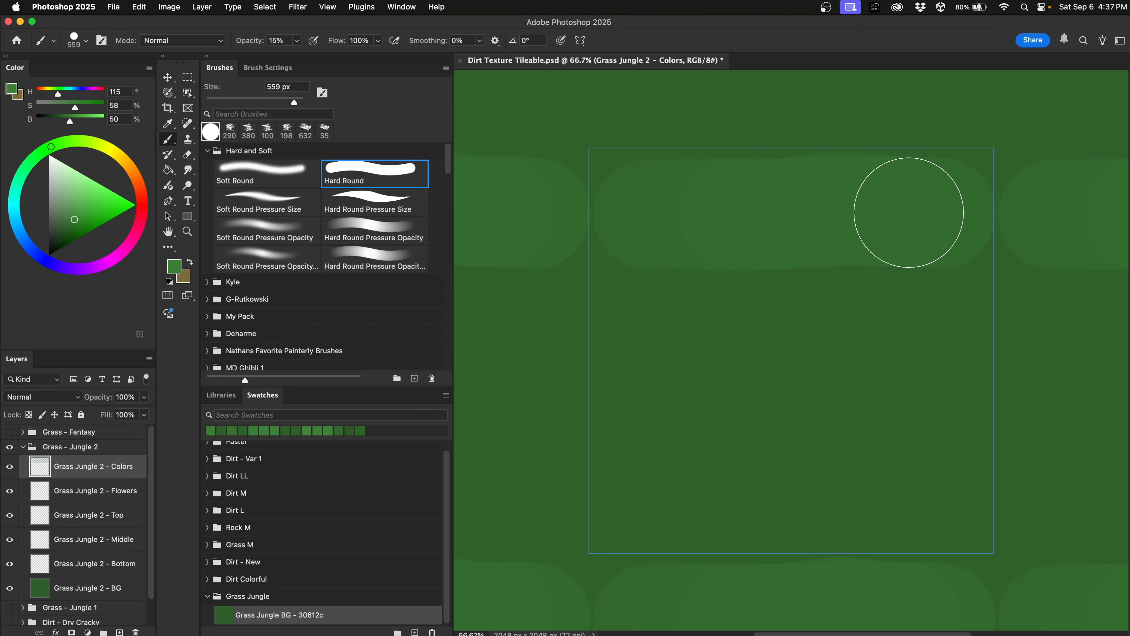
{"action": "left_click_drag", "start_coordinate": [788, 214], "coordinate": [929, 212]}
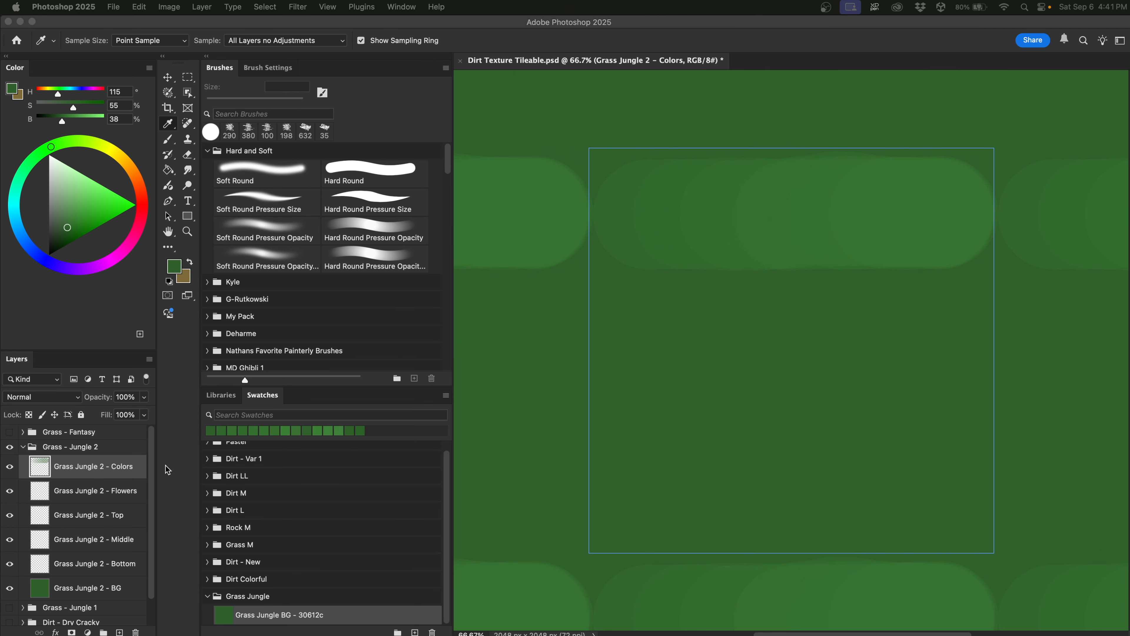
Sample a canvas green and save it as swatch 'Grass Jungle DD' with its hex code.
{"action": "left_click", "coordinate": [651, 312]}
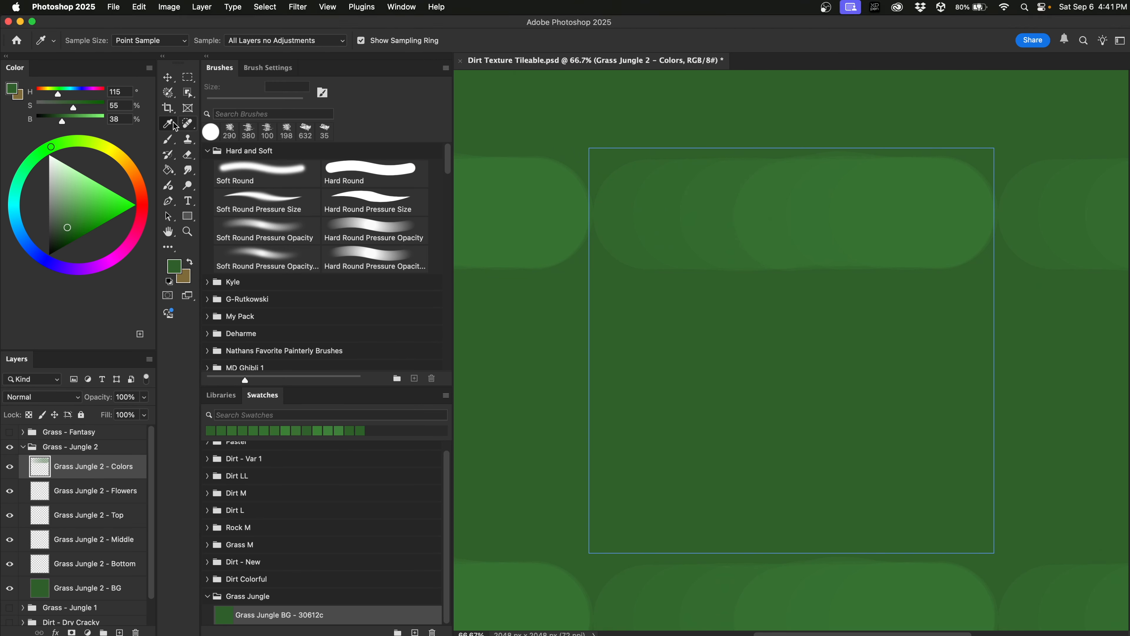
{"action": "left_click_drag", "start_coordinate": [614, 199], "coordinate": [616, 217]}
{"action": "left_click", "coordinate": [176, 271]}
{"action": "key", "text": "super+c"}
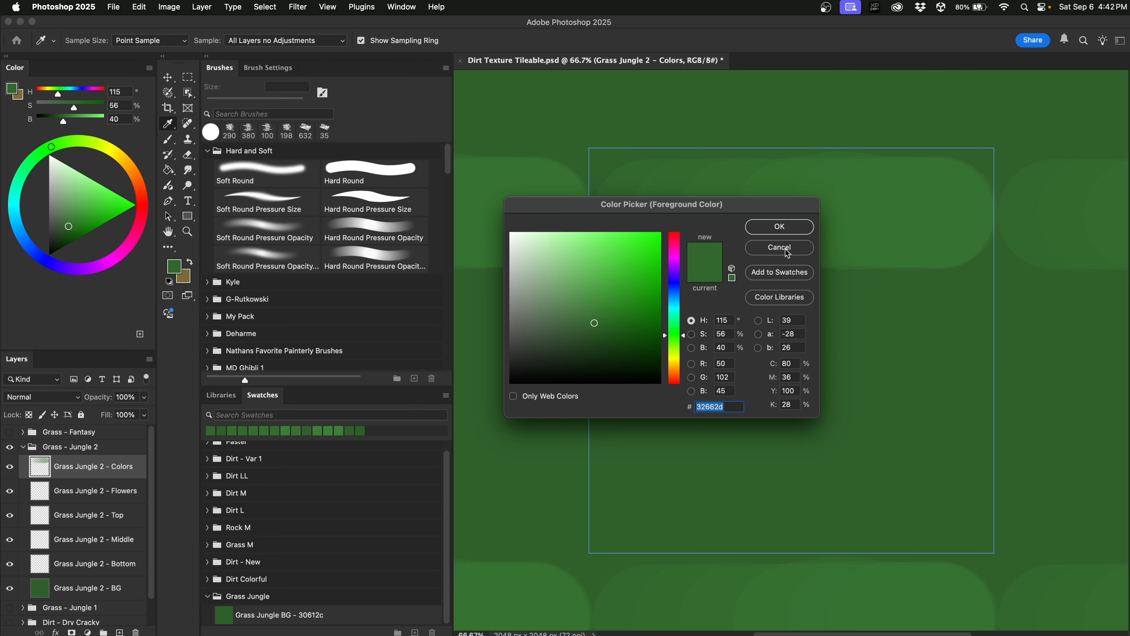
{"action": "left_click", "coordinate": [778, 227]}
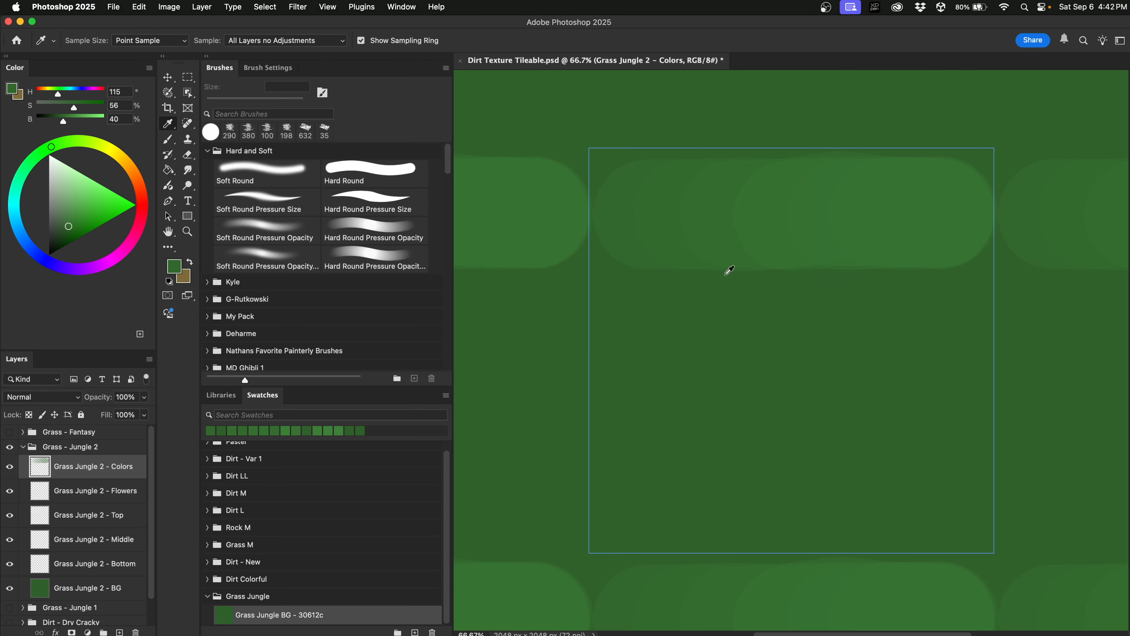
{"action": "left_click", "coordinate": [414, 631]}
{"action": "type", "text": "Grass Jungle DD -"}
{"action": "key", "text": "super+v"}
{"action": "key", "text": "Return"}
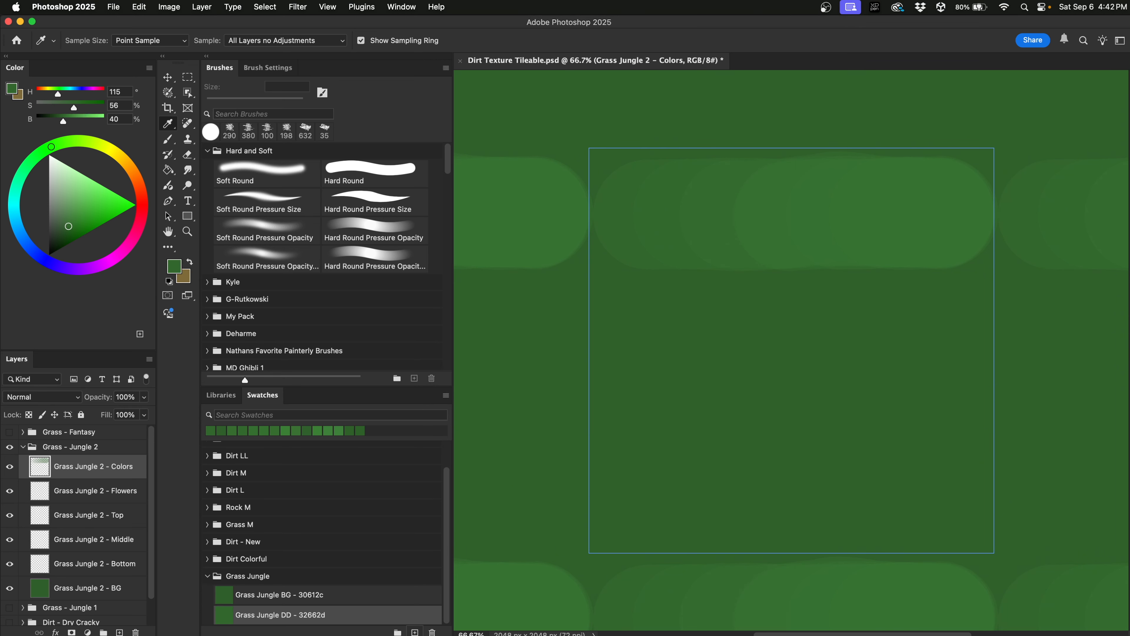
Sample a lighter canvas green and save it as swatch 'Grass Jungle D - 336a2f'.
{"action": "left_click", "coordinate": [660, 215]}
{"action": "left_click_drag", "start_coordinate": [659, 215], "coordinate": [667, 209]}
{"action": "left_click", "coordinate": [180, 265]}
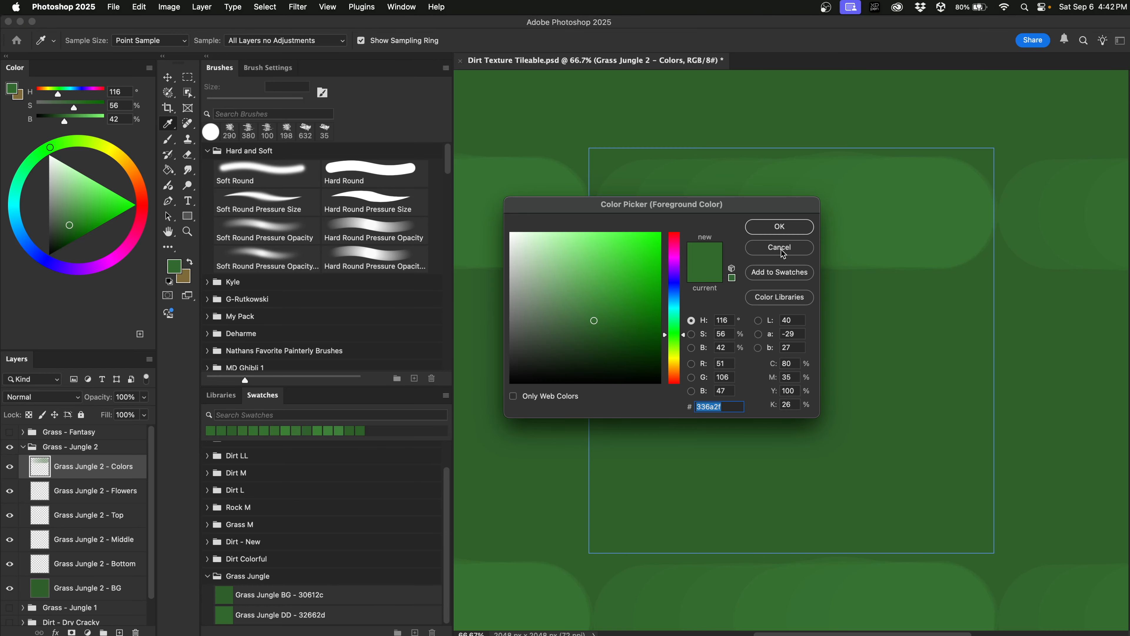
{"action": "left_click", "coordinate": [783, 226]}
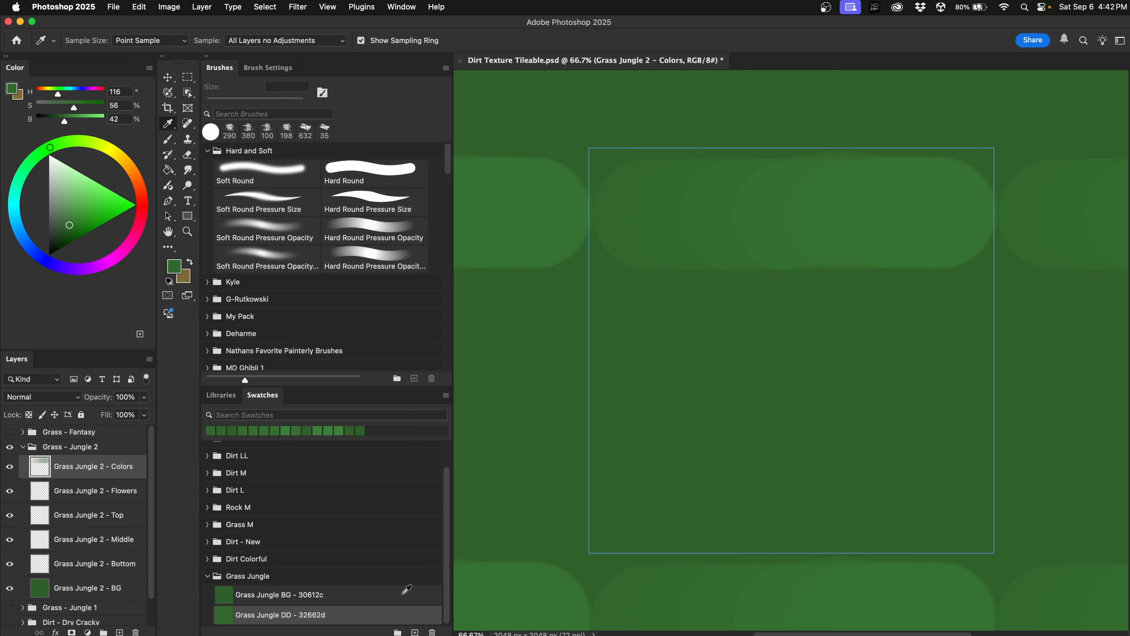
{"action": "left_click", "coordinate": [415, 631]}
{"action": "type", "text": "Grass Ju"}
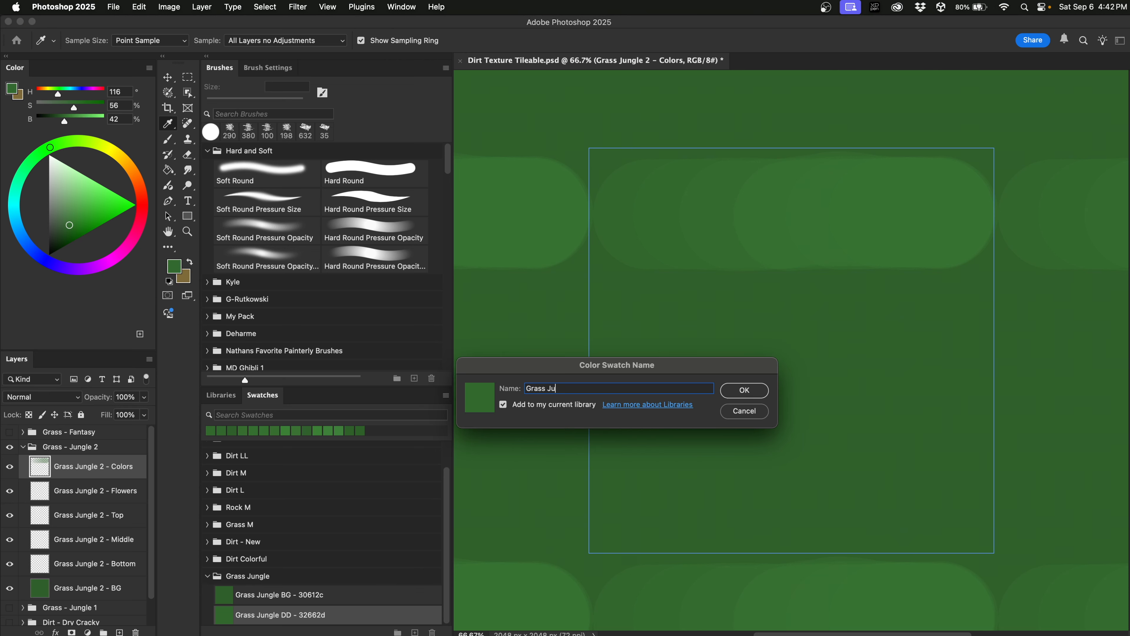
{"action": "type", "text": "ngle D - 336a2f"}
{"action": "key", "text": "Return"}
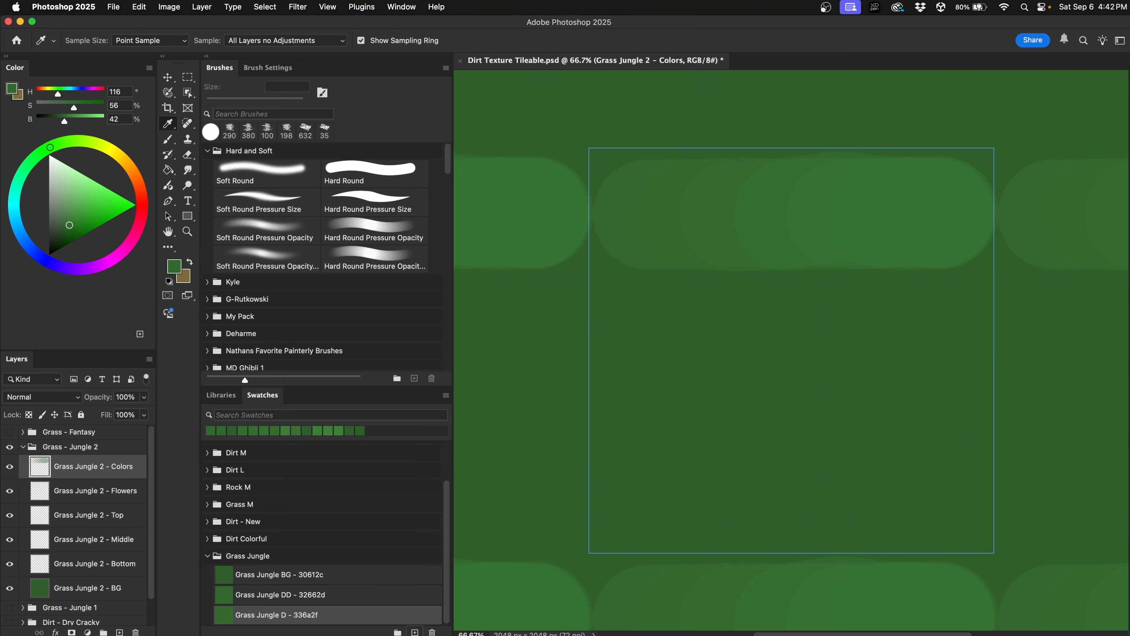
Sample a slightly lighter green and save it as swatch 'Grass Jungle M - 356d30'.
{"action": "left_click_drag", "start_coordinate": [715, 204], "coordinate": [714, 215]}
{"action": "left_click", "coordinate": [180, 267]}
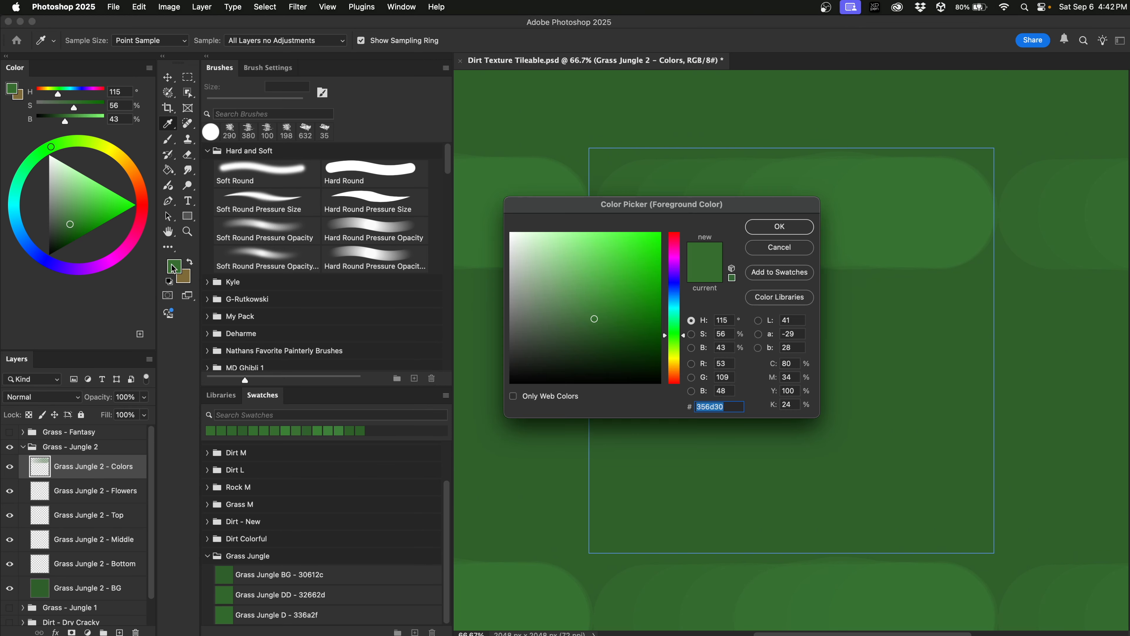
{"action": "left_click", "coordinate": [782, 233]}
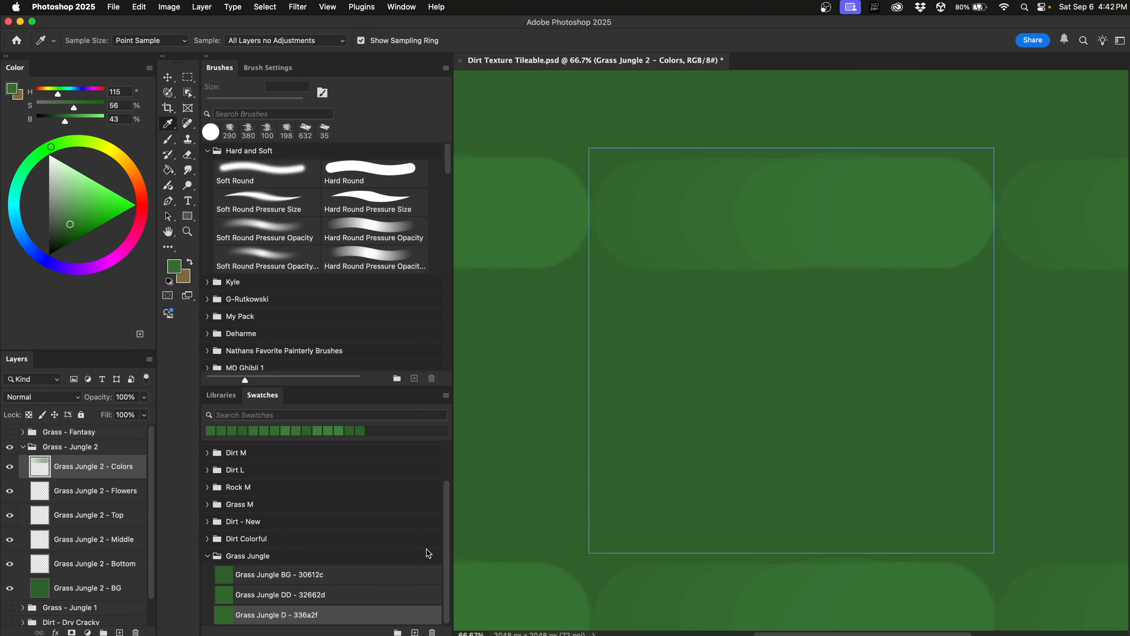
{"action": "left_click", "coordinate": [414, 632]}
{"action": "type", "text": "Grass"}
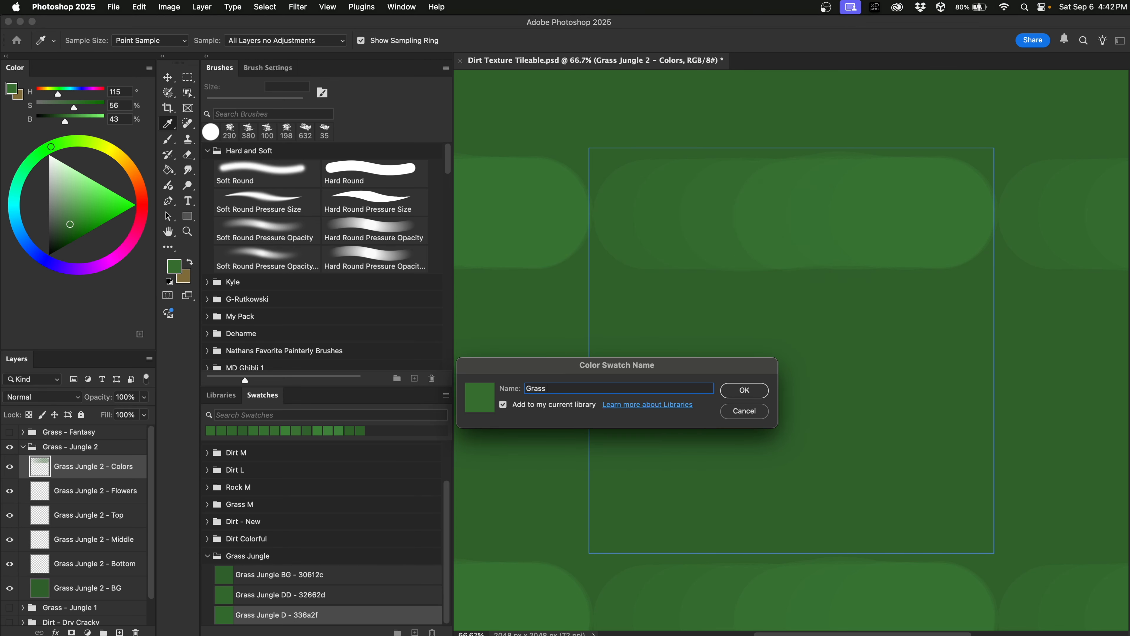
{"action": "type", "text": " Jungle M - "}
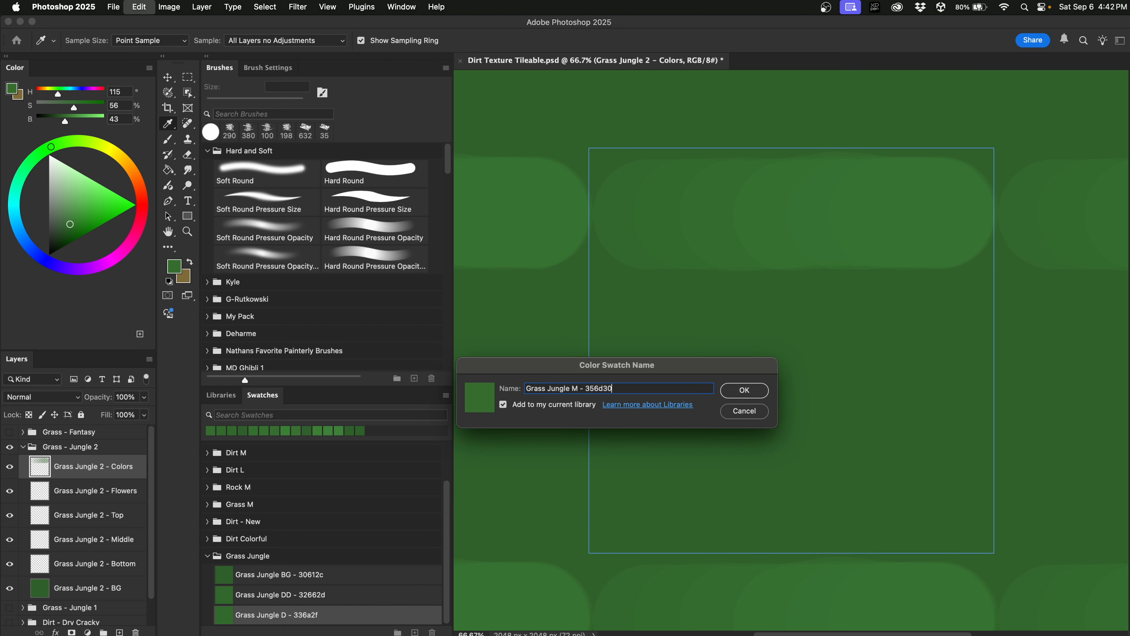
{"action": "type", "text": "356d30"}
{"action": "key", "text": "Return"}
Sample a brighter green and save it as swatch 'Grass Jungle L - 367031'.
{"action": "left_click", "coordinate": [776, 207]}
{"action": "left_click_drag", "start_coordinate": [776, 207], "coordinate": [773, 211]}
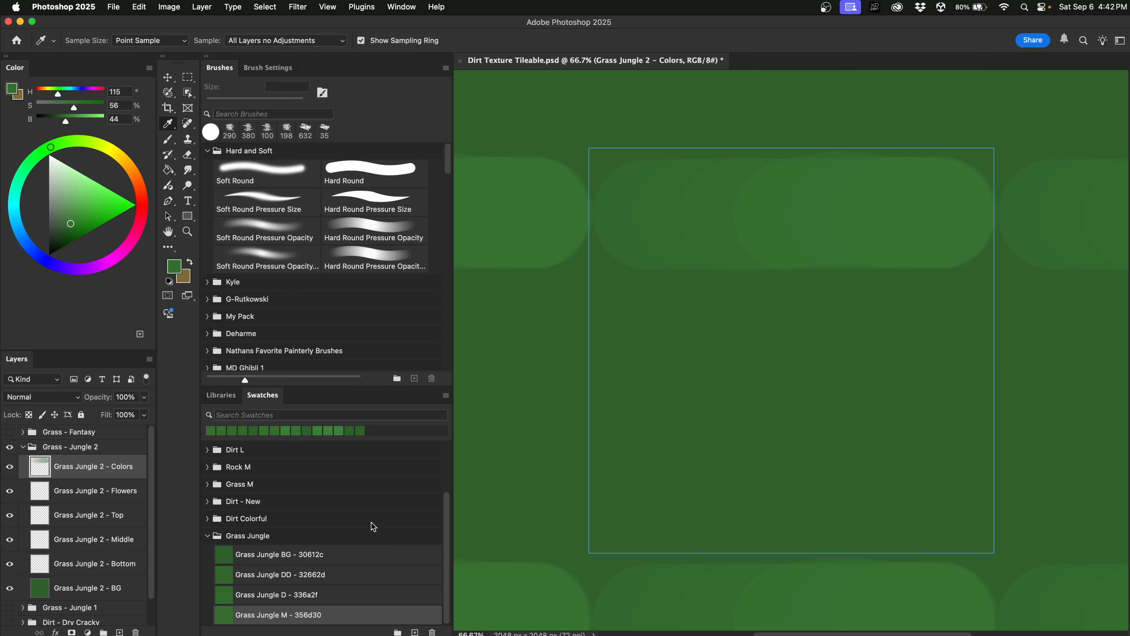
{"action": "left_click", "coordinate": [173, 268]}
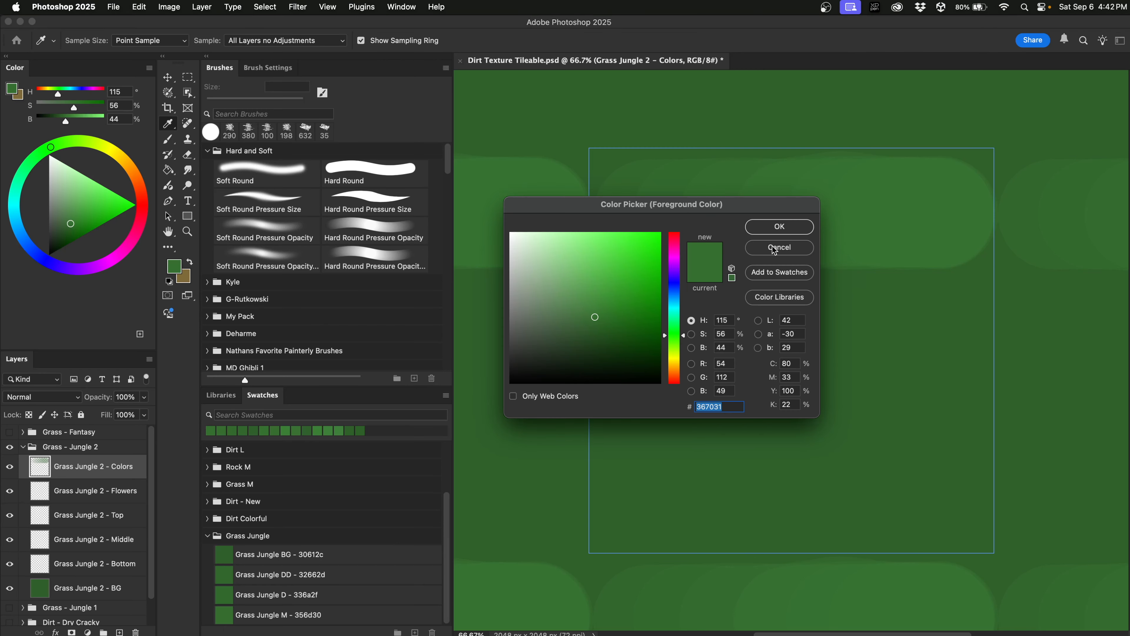
{"action": "left_click", "coordinate": [779, 227]}
{"action": "left_click", "coordinate": [415, 631]}
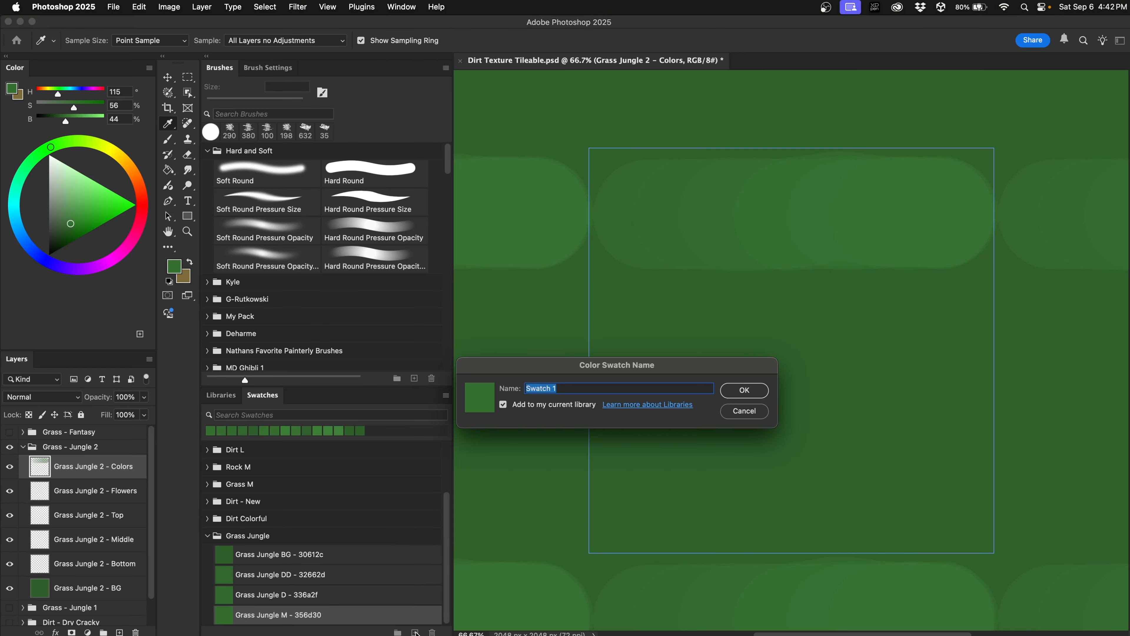
{"action": "type", "text": "Grass Jungle L - 367031"}
{"action": "key", "text": "Return"}
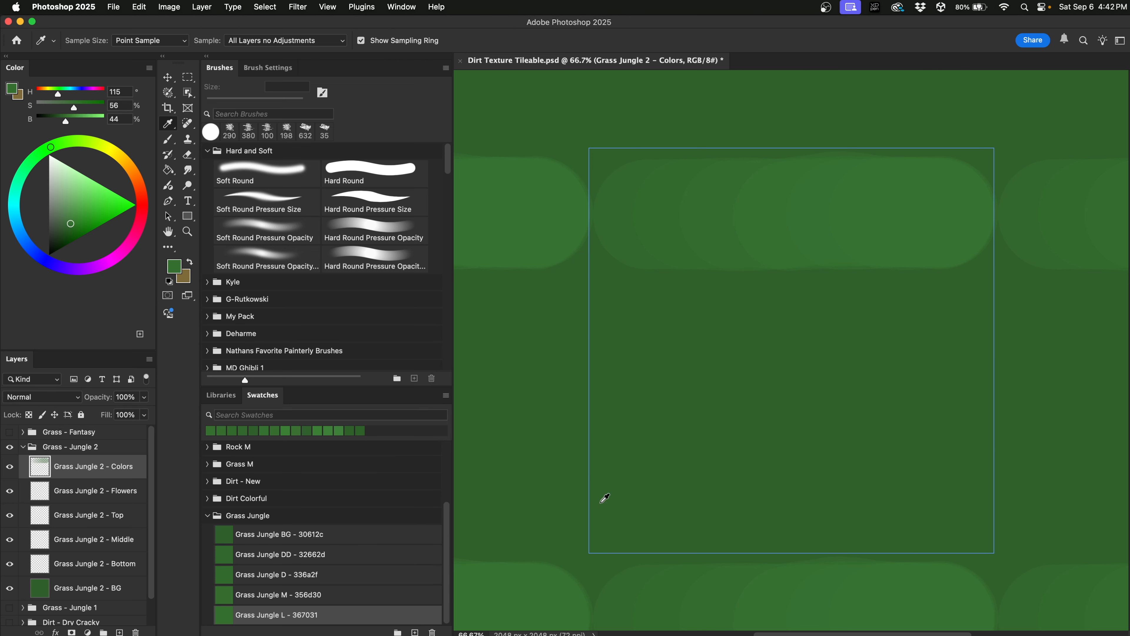
Sample a brighter green and save it as swatch 'Grass Jungle LL - 377232'.
{"action": "left_click_drag", "start_coordinate": [814, 212], "coordinate": [814, 203]}
{"action": "left_click", "coordinate": [173, 268]}
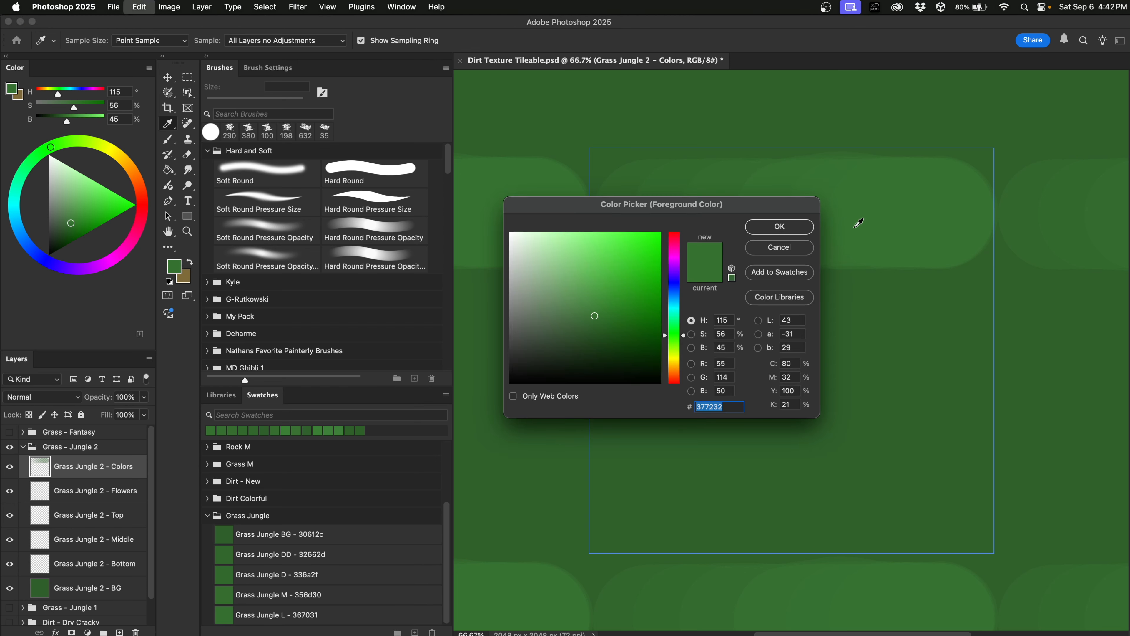
{"action": "left_click", "coordinate": [803, 231]}
{"action": "left_click", "coordinate": [430, 616]}
{"action": "type", "text": "Grass Jungle"}
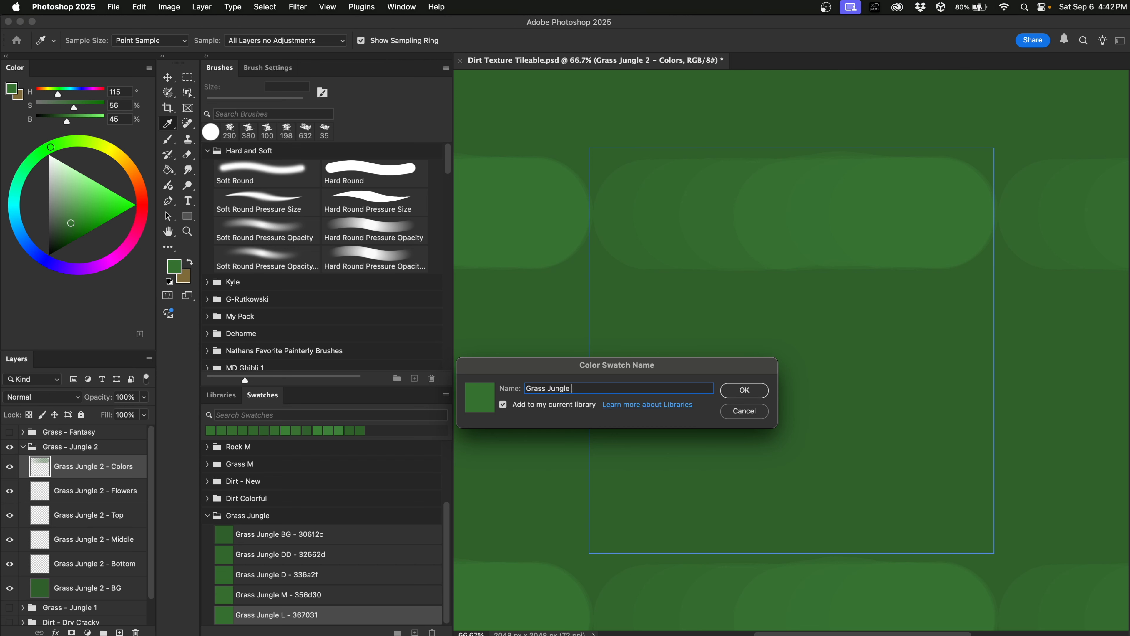
{"action": "type", "text": " LL - 377232"}
{"action": "key", "text": "Return"}
Sample a more saturated green and save it as swatch 'Grass Jungle LLL - 377432'.
{"action": "left_click", "coordinate": [879, 216]}
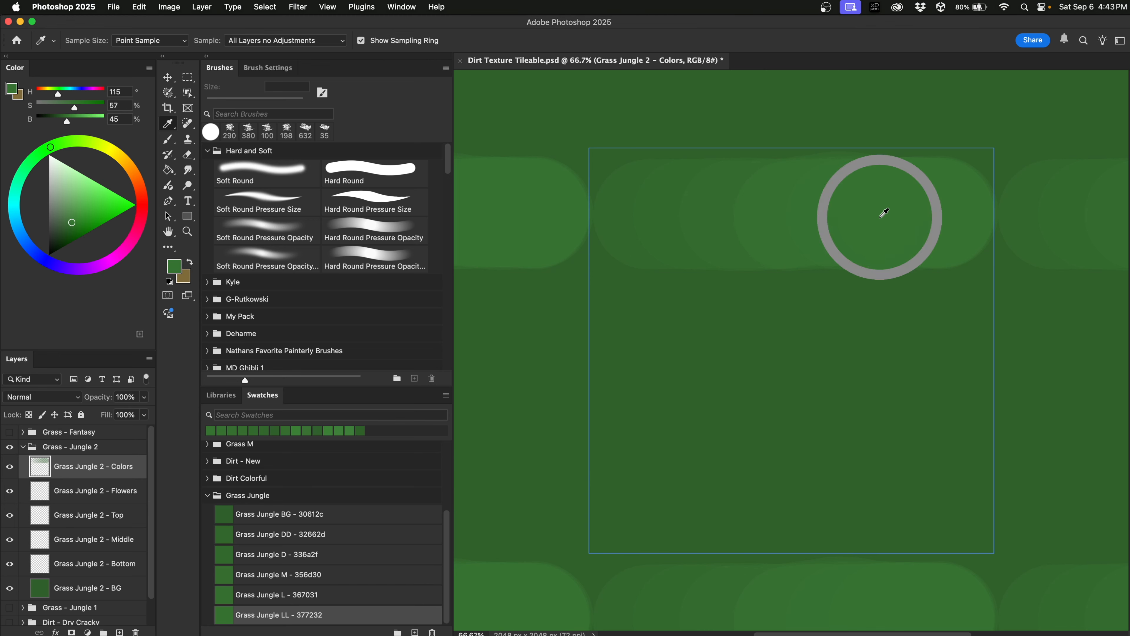
{"action": "left_click", "coordinate": [858, 215]}
{"action": "left_click_drag", "start_coordinate": [858, 215], "coordinate": [857, 208]}
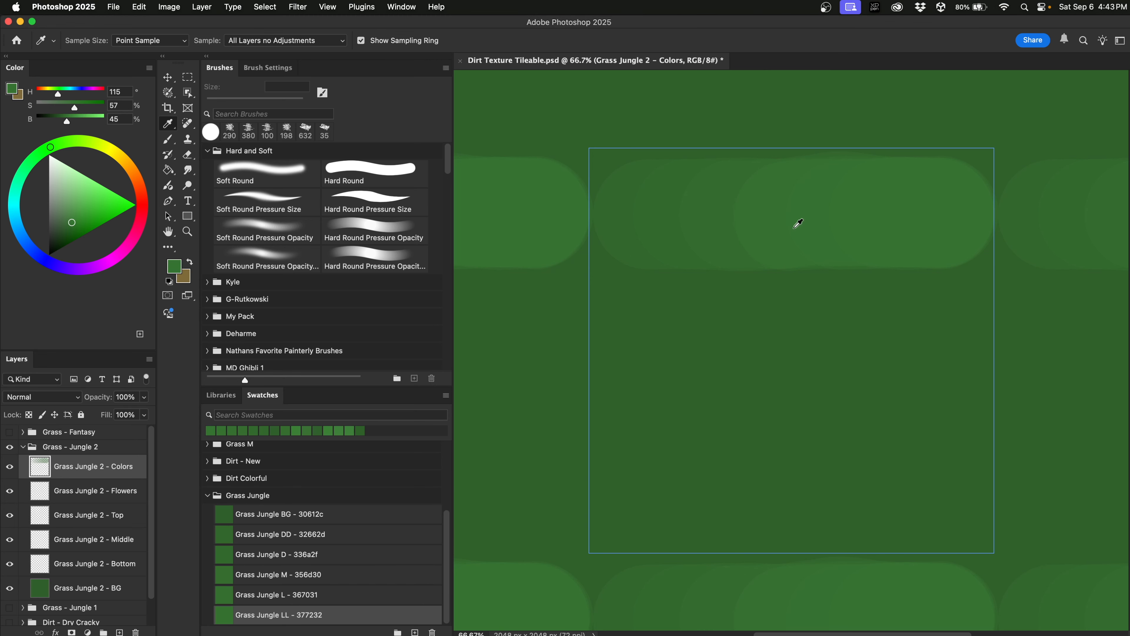
{"action": "left_click", "coordinate": [182, 267]}
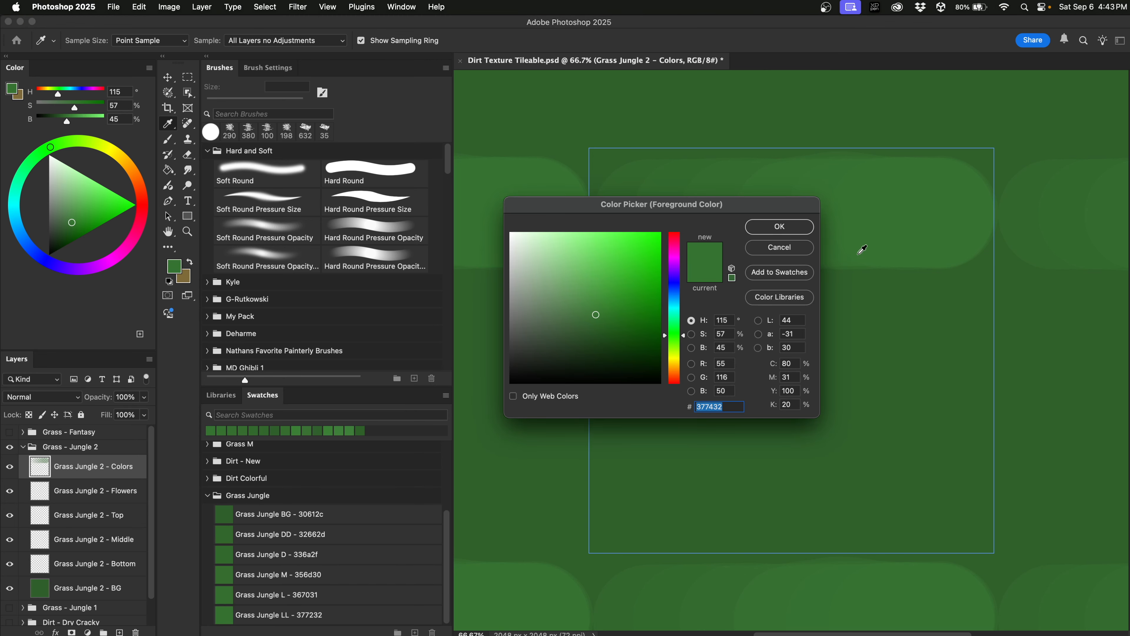
{"action": "left_click", "coordinate": [793, 229]}
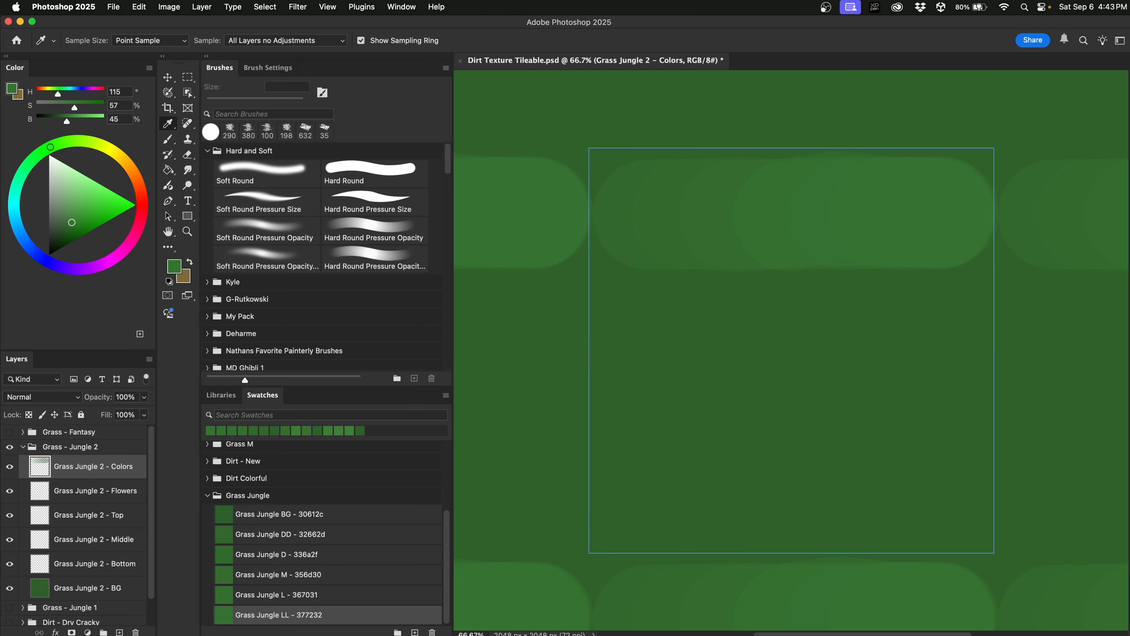
{"action": "left_click", "coordinate": [415, 632]}
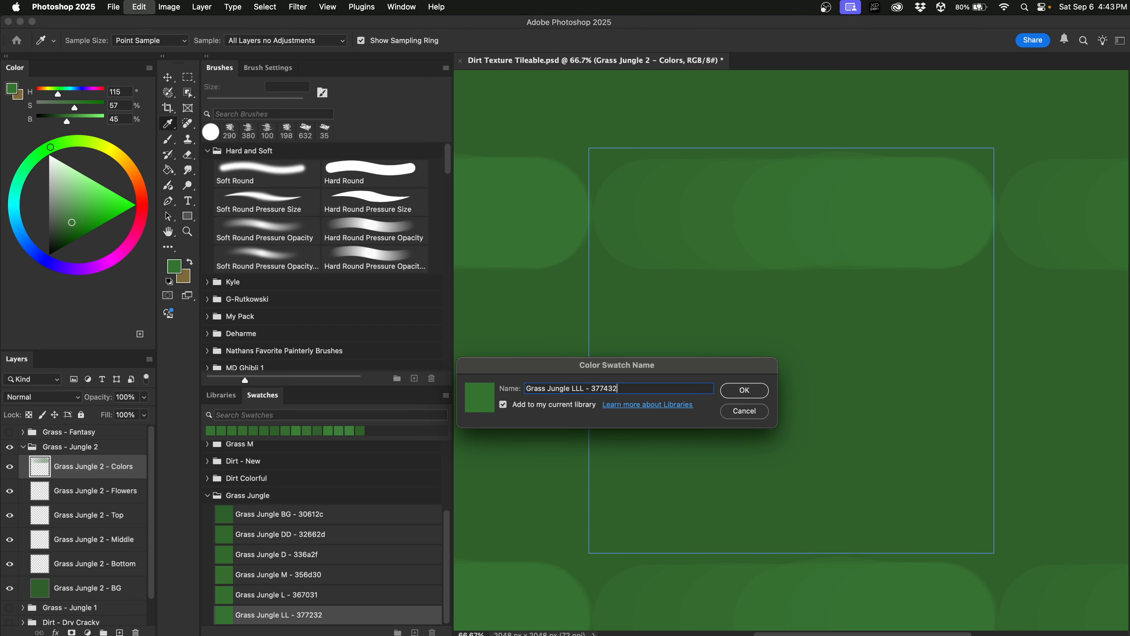
{"action": "key", "text": "Return"}
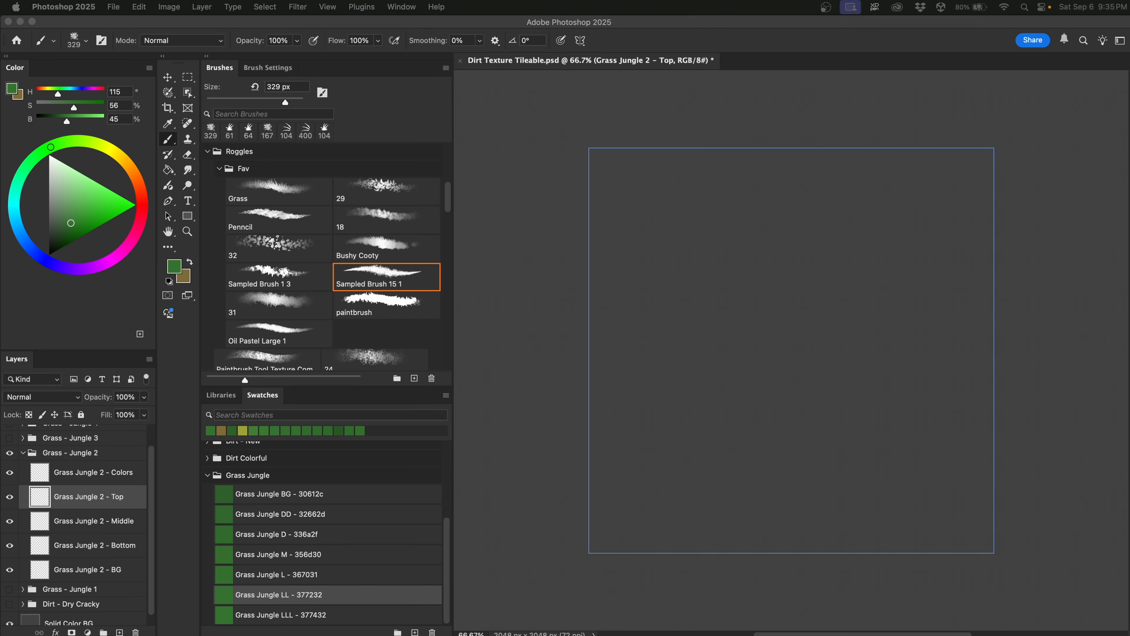
Fill the Grass Jungle 2 - BG layer with Grass Jungle BG green, then load Grass Jungle LLL on the brush.
{"action": "left_click", "coordinate": [761, 449]}
{"action": "key", "text": "super+z"}
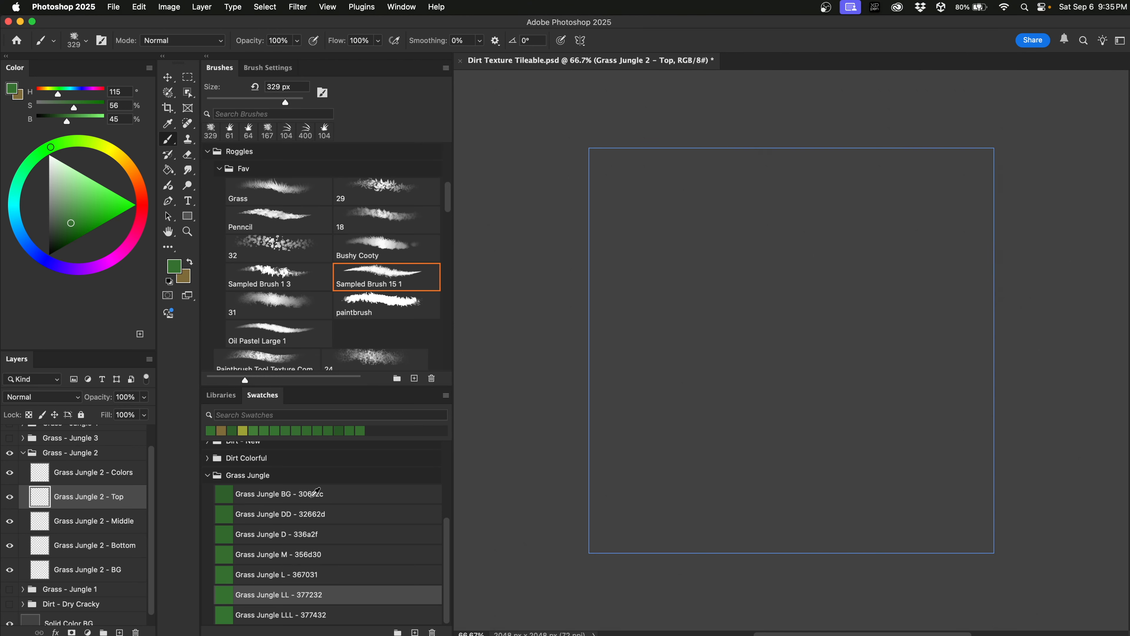
{"action": "left_click", "coordinate": [315, 494]}
{"action": "left_click", "coordinate": [89, 569]}
{"action": "key", "text": "g"}
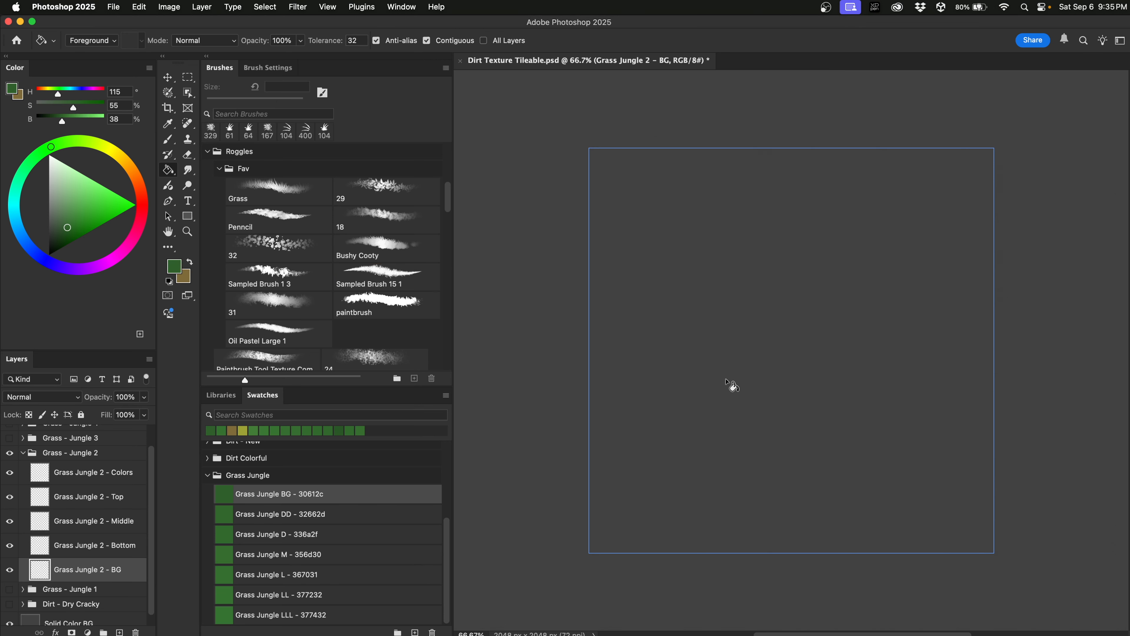
{"action": "left_click", "coordinate": [728, 382]}
{"action": "key", "text": "b"}
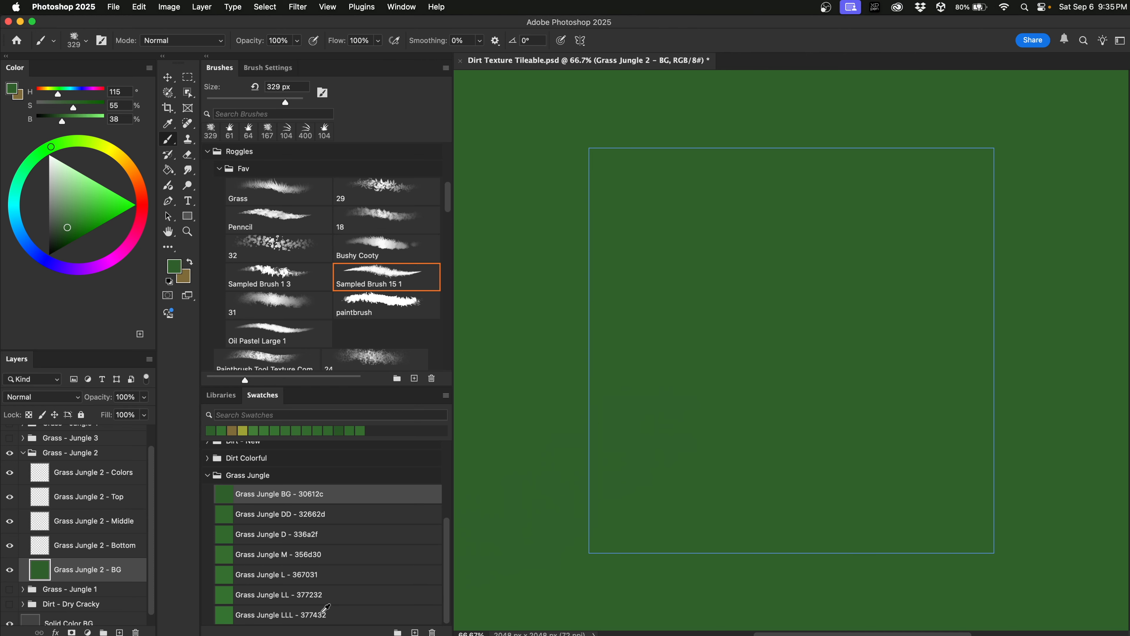
{"action": "left_click", "coordinate": [335, 613]}
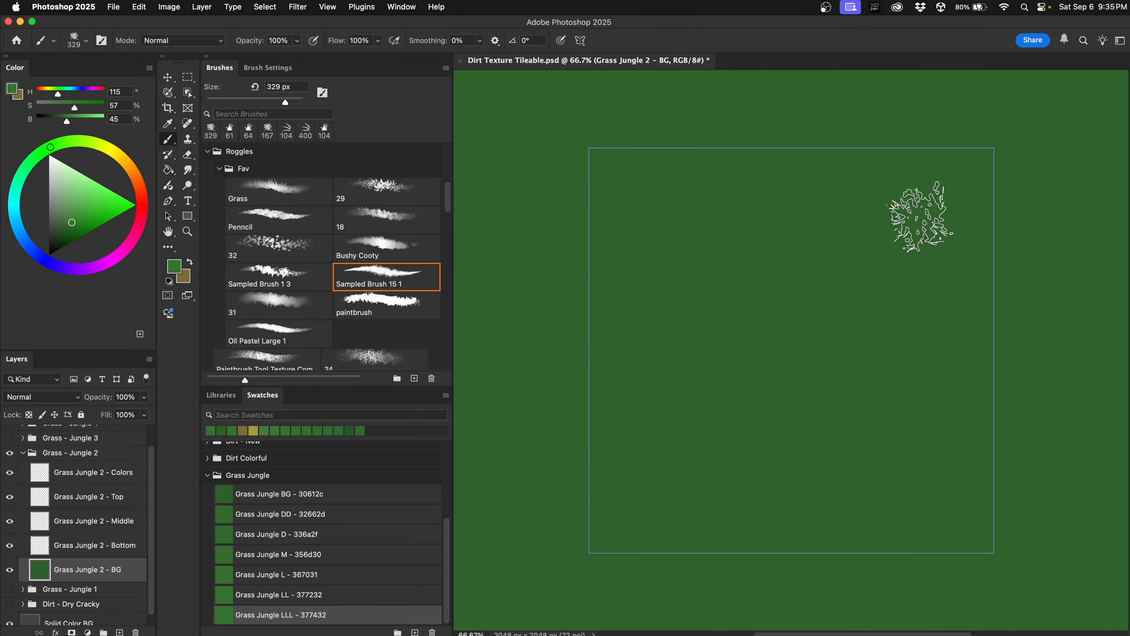
On Grass Jungle 2 - Top, paint large light-green patches across the tile and over its wrapped edges.
{"action": "left_click", "coordinate": [118, 503]}
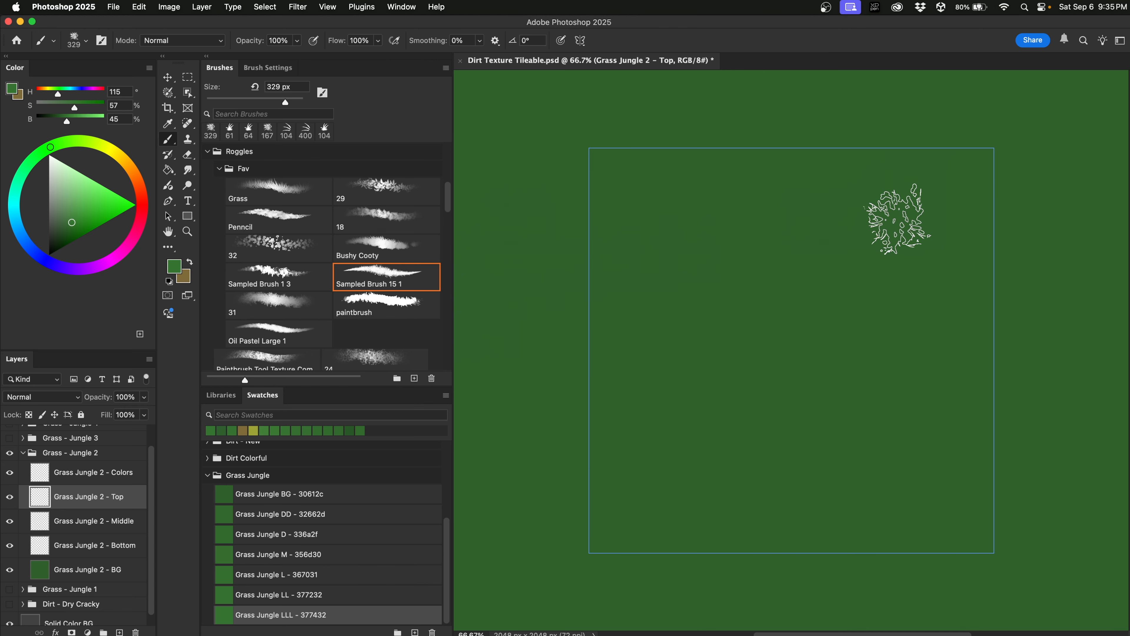
{"action": "mouse_move", "coordinate": [906, 202]}
{"action": "left_mouse_down"}
{"action": "mouse_move", "coordinate": [850, 213]}
{"action": "mouse_move", "coordinate": [838, 230]}
{"action": "mouse_move", "coordinate": [895, 248]}
{"action": "mouse_move", "coordinate": [850, 225]}
{"action": "mouse_move", "coordinate": [903, 230]}
{"action": "mouse_move", "coordinate": [913, 260]}
{"action": "mouse_move", "coordinate": [947, 271]}
{"action": "mouse_move", "coordinate": [888, 276]}
{"action": "mouse_move", "coordinate": [946, 312]}
{"action": "mouse_move", "coordinate": [905, 290]}
{"action": "mouse_move", "coordinate": [864, 303]}
{"action": "mouse_move", "coordinate": [938, 355]}
{"action": "mouse_move", "coordinate": [922, 356]}
{"action": "mouse_move", "coordinate": [930, 315]}
{"action": "mouse_move", "coordinate": [918, 284]}
{"action": "mouse_move", "coordinate": [933, 333]}
{"action": "mouse_move", "coordinate": [925, 354]}
{"action": "mouse_move", "coordinate": [909, 306]}
{"action": "mouse_move", "coordinate": [890, 294]}
{"action": "mouse_move", "coordinate": [892, 307]}
{"action": "mouse_move", "coordinate": [803, 315]}
{"action": "mouse_move", "coordinate": [730, 285]}
{"action": "mouse_move", "coordinate": [700, 334]}
{"action": "mouse_move", "coordinate": [714, 376]}
{"action": "mouse_move", "coordinate": [855, 390]}
{"action": "mouse_move", "coordinate": [815, 369]}
{"action": "mouse_move", "coordinate": [794, 308]}
{"action": "mouse_move", "coordinate": [727, 347]}
{"action": "mouse_move", "coordinate": [783, 381]}
{"action": "mouse_move", "coordinate": [774, 344]}
{"action": "mouse_move", "coordinate": [797, 395]}
{"action": "mouse_move", "coordinate": [777, 392]}
{"action": "mouse_move", "coordinate": [752, 341]}
{"action": "mouse_move", "coordinate": [811, 387]}
{"action": "mouse_move", "coordinate": [790, 405]}
{"action": "mouse_move", "coordinate": [689, 375]}
{"action": "mouse_move", "coordinate": [742, 307]}
{"action": "mouse_move", "coordinate": [793, 346]}
{"action": "mouse_move", "coordinate": [779, 368]}
{"action": "mouse_move", "coordinate": [854, 393]}
{"action": "mouse_move", "coordinate": [814, 344]}
{"action": "mouse_move", "coordinate": [813, 291]}
{"action": "mouse_move", "coordinate": [799, 294]}
{"action": "mouse_move", "coordinate": [816, 280]}
{"action": "mouse_move", "coordinate": [749, 274]}
{"action": "mouse_move", "coordinate": [750, 304]}
{"action": "mouse_move", "coordinate": [864, 222]}
{"action": "mouse_move", "coordinate": [901, 238]}
{"action": "left_mouse_up"}
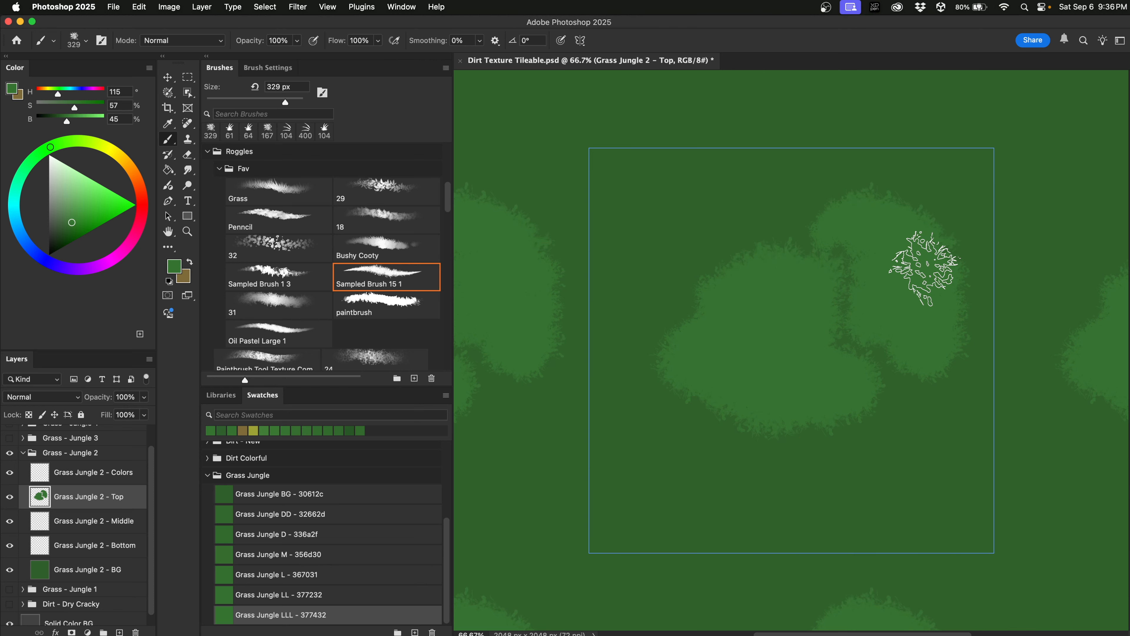
{"action": "mouse_move", "coordinate": [910, 431]}
{"action": "left_mouse_down"}
{"action": "mouse_move", "coordinate": [842, 463]}
{"action": "mouse_move", "coordinate": [847, 479]}
{"action": "mouse_move", "coordinate": [926, 467]}
{"action": "mouse_move", "coordinate": [944, 452]}
{"action": "mouse_move", "coordinate": [917, 448]}
{"action": "mouse_move", "coordinate": [931, 433]}
{"action": "mouse_move", "coordinate": [958, 438]}
{"action": "mouse_move", "coordinate": [937, 438]}
{"action": "mouse_move", "coordinate": [947, 441]}
{"action": "mouse_move", "coordinate": [930, 454]}
{"action": "mouse_move", "coordinate": [946, 428]}
{"action": "mouse_move", "coordinate": [938, 418]}
{"action": "mouse_move", "coordinate": [962, 411]}
{"action": "mouse_move", "coordinate": [927, 423]}
{"action": "mouse_move", "coordinate": [890, 459]}
{"action": "mouse_move", "coordinate": [920, 445]}
{"action": "left_mouse_up"}
{"action": "mouse_move", "coordinate": [779, 494]}
{"action": "left_mouse_down"}
{"action": "mouse_move", "coordinate": [706, 473]}
{"action": "mouse_move", "coordinate": [663, 428]}
{"action": "mouse_move", "coordinate": [763, 488]}
{"action": "mouse_move", "coordinate": [779, 513]}
{"action": "mouse_move", "coordinate": [690, 525]}
{"action": "mouse_move", "coordinate": [647, 440]}
{"action": "mouse_move", "coordinate": [658, 525]}
{"action": "mouse_move", "coordinate": [691, 534]}
{"action": "mouse_move", "coordinate": [753, 515]}
{"action": "mouse_move", "coordinate": [599, 540]}
{"action": "mouse_move", "coordinate": [573, 515]}
{"action": "mouse_move", "coordinate": [531, 540]}
{"action": "mouse_move", "coordinate": [534, 564]}
{"action": "mouse_move", "coordinate": [630, 594]}
{"action": "mouse_move", "coordinate": [635, 580]}
{"action": "mouse_move", "coordinate": [601, 536]}
{"action": "mouse_move", "coordinate": [493, 544]}
{"action": "left_mouse_up"}
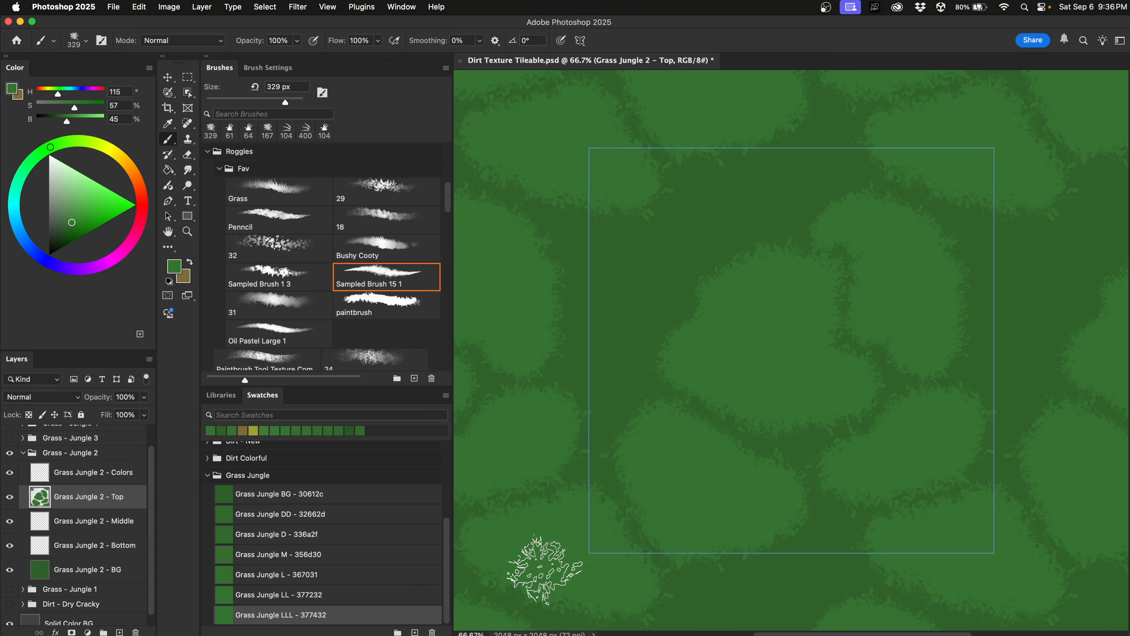
{"action": "mouse_move", "coordinate": [819, 156]}
{"action": "left_mouse_down"}
{"action": "mouse_move", "coordinate": [723, 212]}
{"action": "mouse_move", "coordinate": [750, 214]}
{"action": "mouse_move", "coordinate": [807, 176]}
{"action": "mouse_move", "coordinate": [820, 151]}
{"action": "mouse_move", "coordinate": [724, 188]}
{"action": "mouse_move", "coordinate": [793, 169]}
{"action": "mouse_move", "coordinate": [636, 277]}
{"action": "mouse_move", "coordinate": [669, 268]}
{"action": "mouse_move", "coordinate": [629, 244]}
{"action": "mouse_move", "coordinate": [597, 252]}
{"action": "mouse_move", "coordinate": [665, 279]}
{"action": "mouse_move", "coordinate": [652, 310]}
{"action": "mouse_move", "coordinate": [589, 261]}
{"action": "mouse_move", "coordinate": [587, 358]}
{"action": "mouse_move", "coordinate": [610, 345]}
{"action": "mouse_move", "coordinate": [592, 371]}
{"action": "mouse_move", "coordinate": [618, 386]}
{"action": "mouse_move", "coordinate": [639, 318]}
{"action": "mouse_move", "coordinate": [665, 284]}
{"action": "mouse_move", "coordinate": [635, 263]}
{"action": "mouse_move", "coordinate": [615, 289]}
{"action": "mouse_move", "coordinate": [618, 341]}
{"action": "left_mouse_up"}
{"action": "mouse_move", "coordinate": [633, 477]}
{"action": "left_mouse_down"}
{"action": "mouse_move", "coordinate": [621, 451]}
{"action": "mouse_move", "coordinate": [640, 440]}
{"action": "left_mouse_up"}
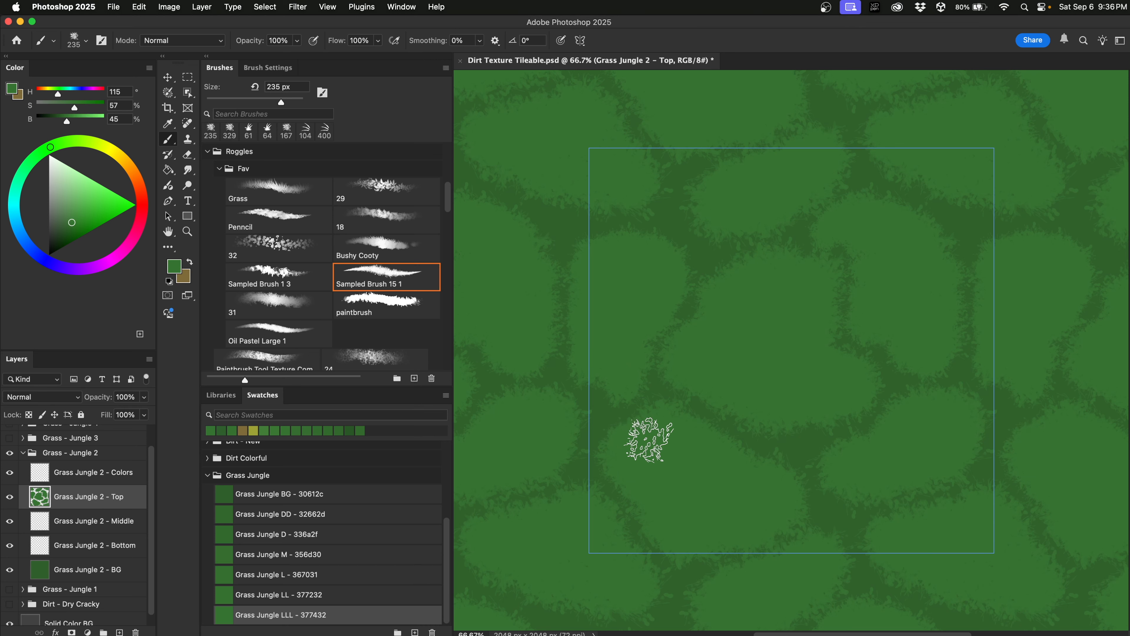
{"action": "left_click_drag", "start_coordinate": [564, 462], "coordinate": [552, 416]}
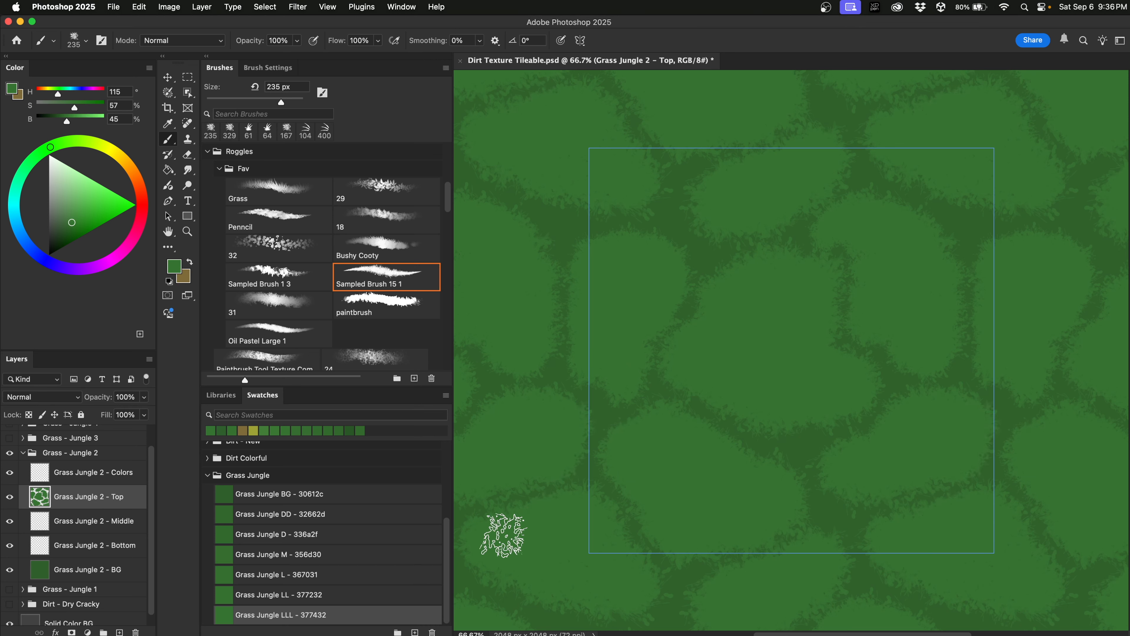
{"action": "left_click_drag", "start_coordinate": [561, 598], "coordinate": [606, 605]}
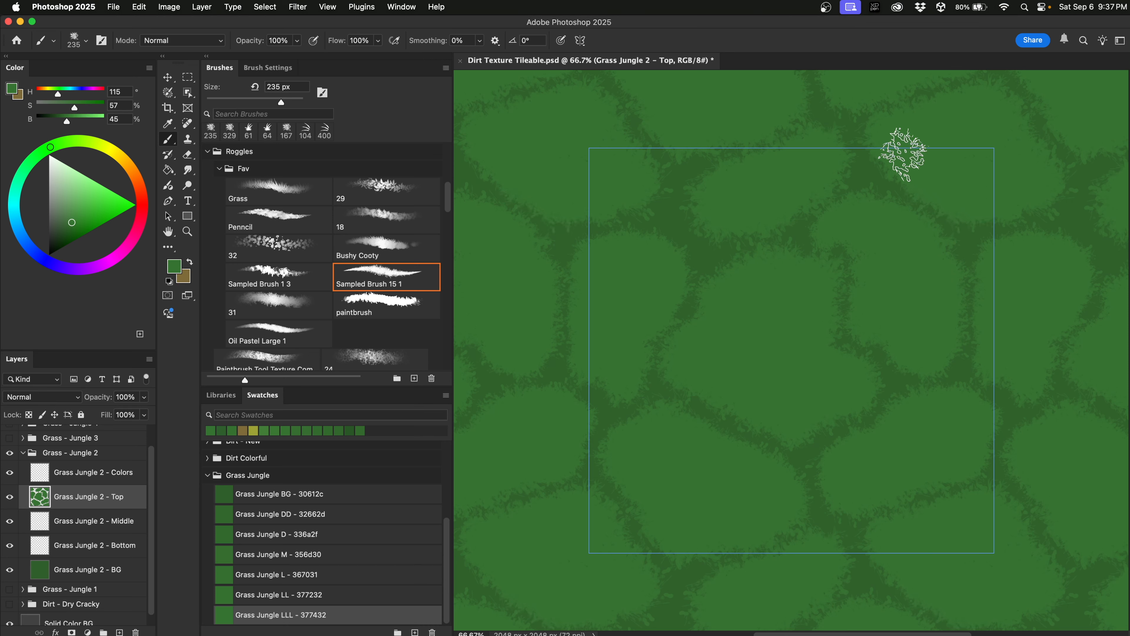
{"action": "mouse_move", "coordinate": [794, 198]}
{"action": "left_mouse_down"}
{"action": "mouse_move", "coordinate": [706, 223]}
{"action": "mouse_move", "coordinate": [749, 139]}
{"action": "left_mouse_up"}
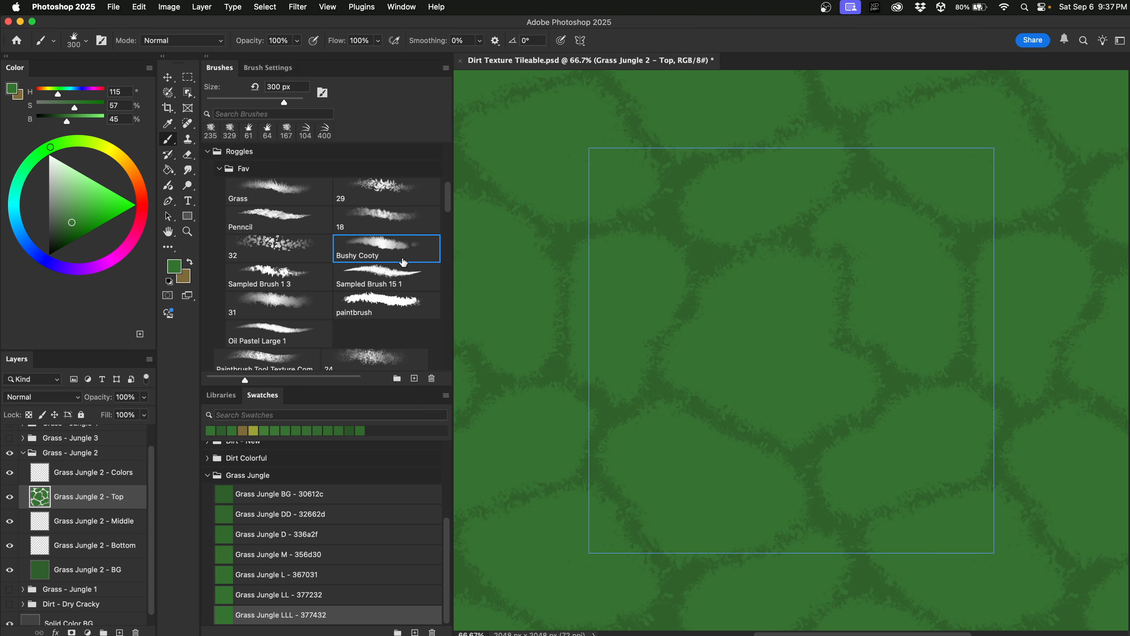
Resize the Bushy Cooty brush to 111 px for tufted edges, then add Layer 27 above the Top layer.
{"action": "key", "text": "ctrl+alt"}
{"action": "left_click_drag", "start_coordinate": [740, 340], "coordinate": [724, 301]}
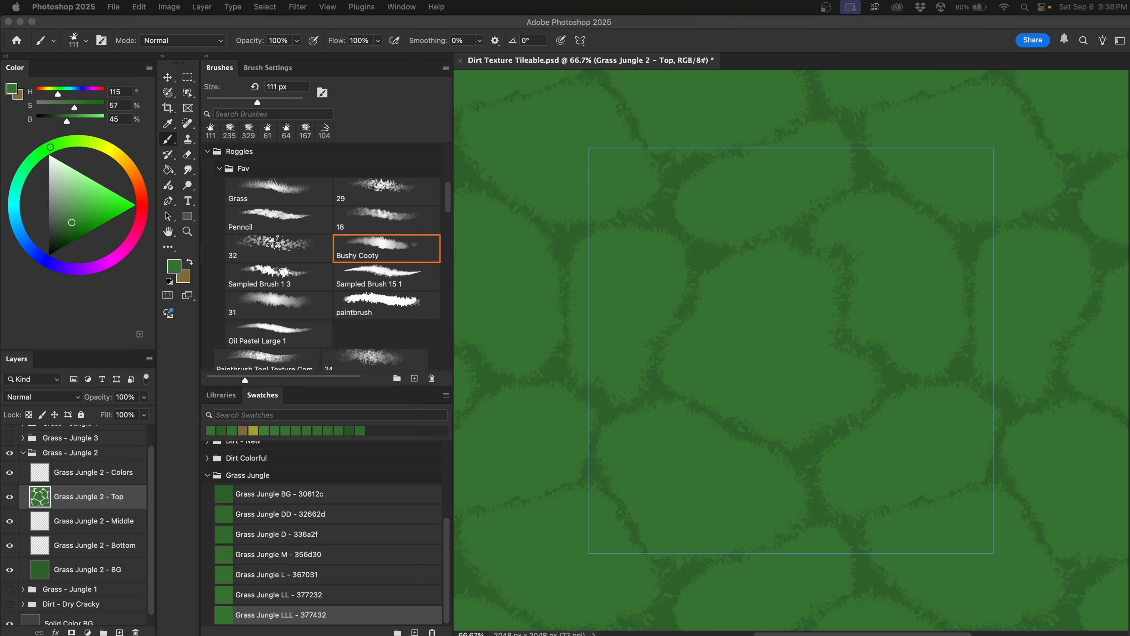
{"action": "left_click", "coordinate": [100, 481]}
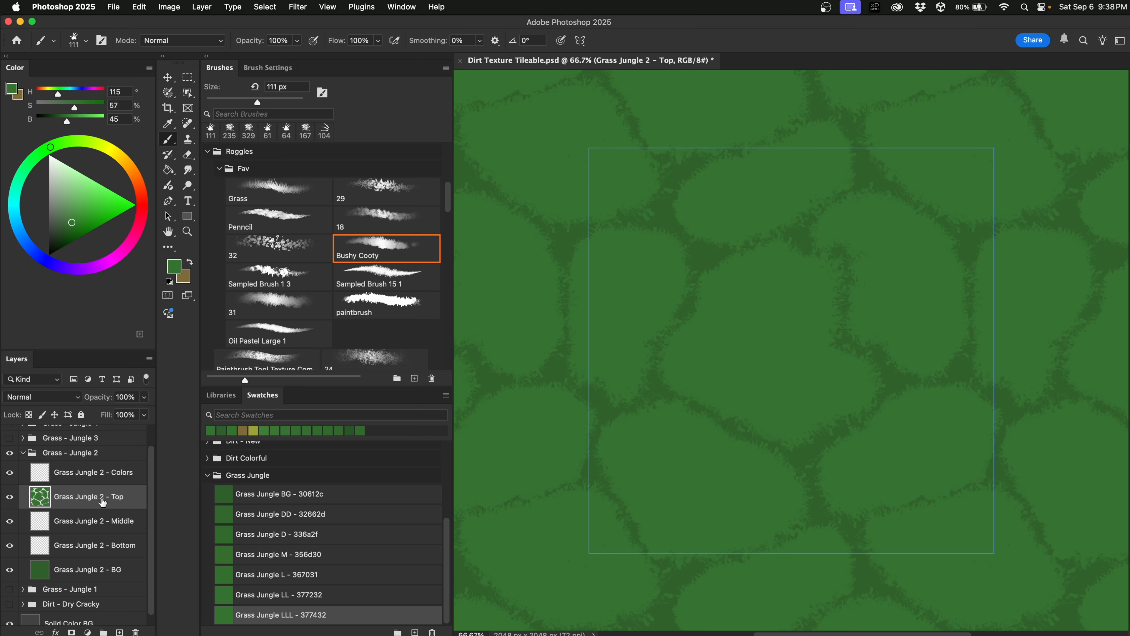
{"action": "left_click", "coordinate": [119, 632]}
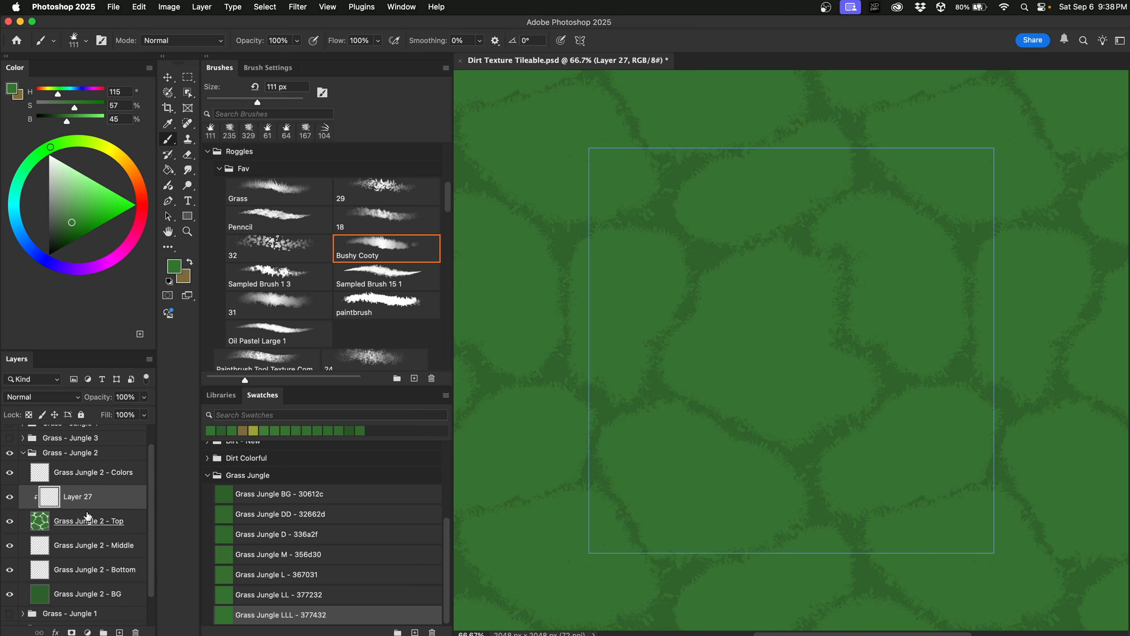
Set up brush preset 31 at 605 px and about 29% opacity with a brighter green.
{"action": "left_click", "coordinate": [292, 303]}
{"action": "left_click_drag", "start_coordinate": [694, 339], "coordinate": [700, 342]}
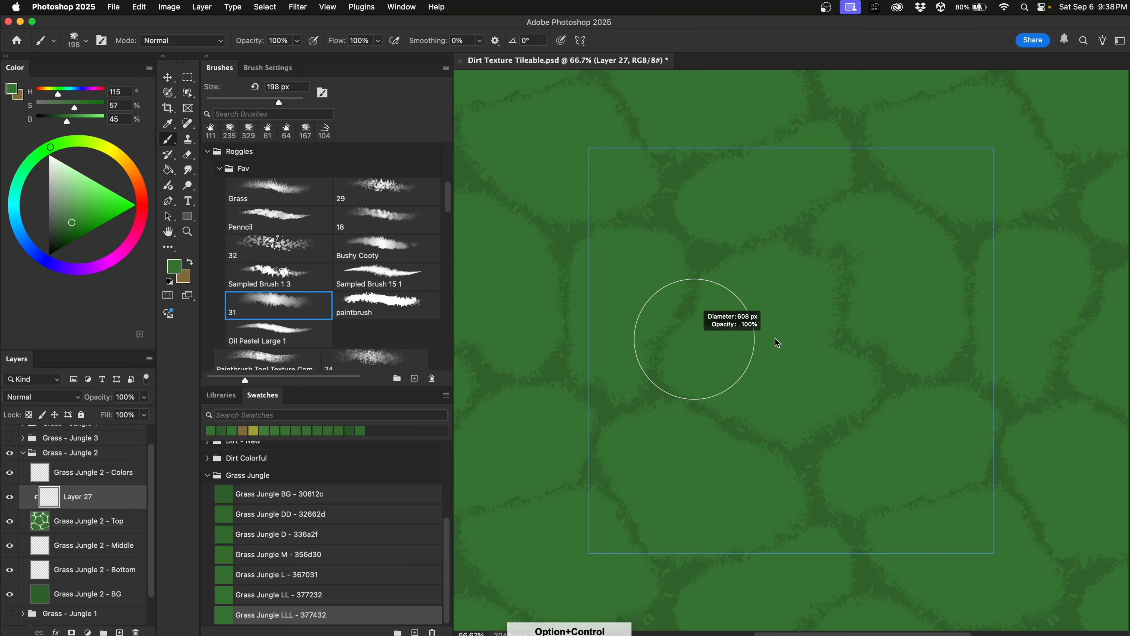
{"action": "left_click_drag", "start_coordinate": [777, 342], "coordinate": [775, 343]}
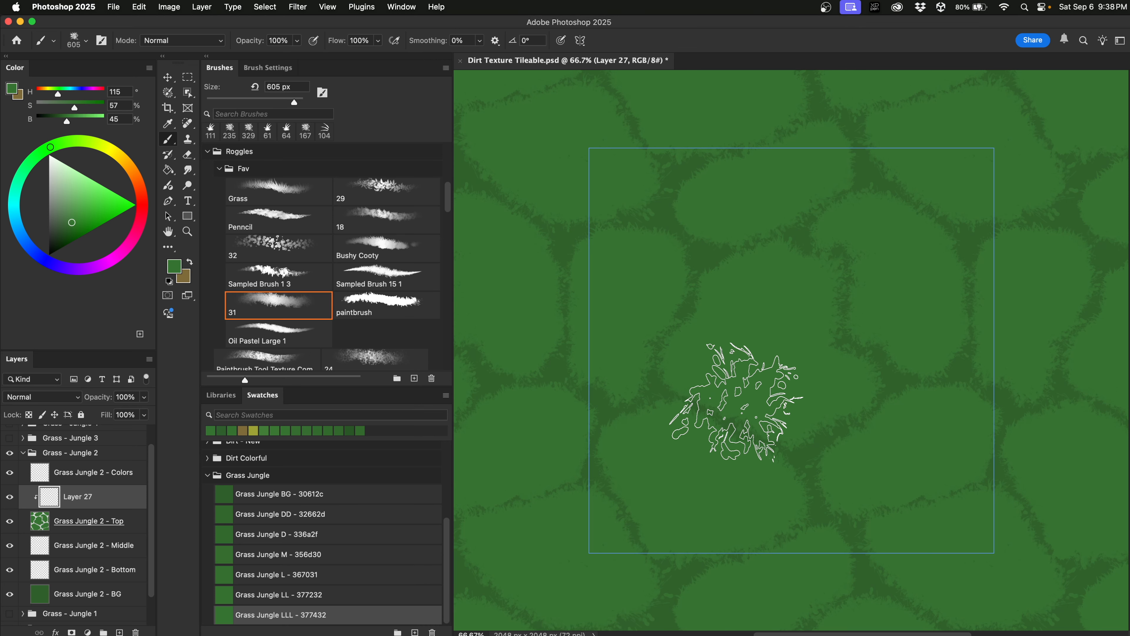
{"action": "left_click_drag", "start_coordinate": [743, 396], "coordinate": [746, 328]}
{"action": "left_click_drag", "start_coordinate": [755, 234], "coordinate": [756, 226]}
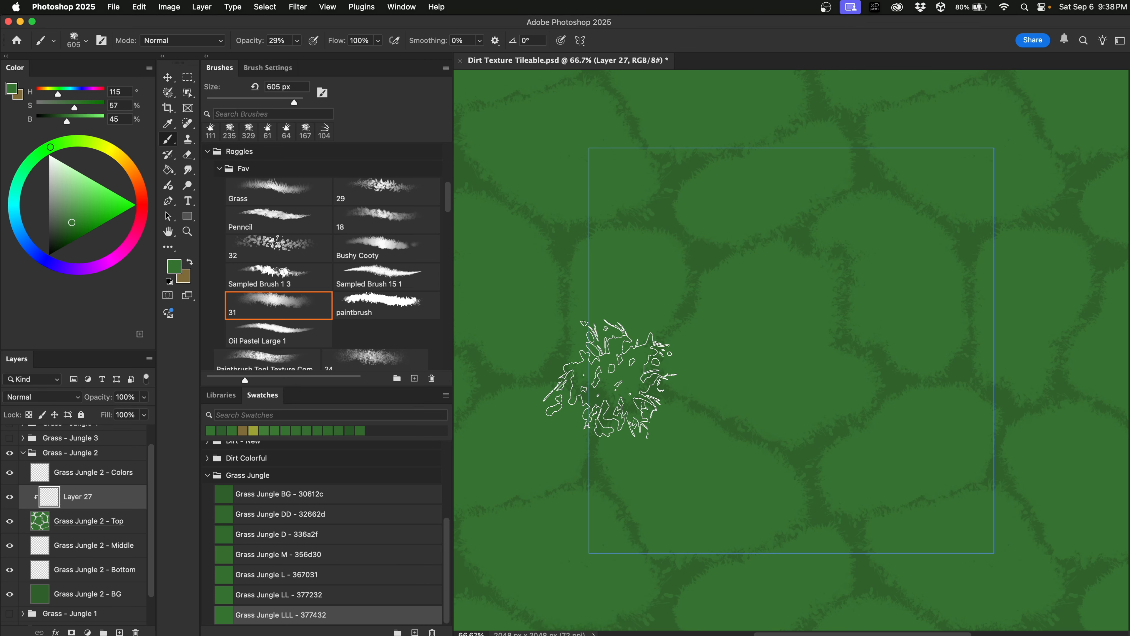
{"action": "left_click_drag", "start_coordinate": [66, 121], "coordinate": [71, 121]}
Dab lighter green near the canvas centre, shrink the brush to 425 px, and pick Grass Jungle D - 336a2f.
{"action": "left_click", "coordinate": [778, 322]}
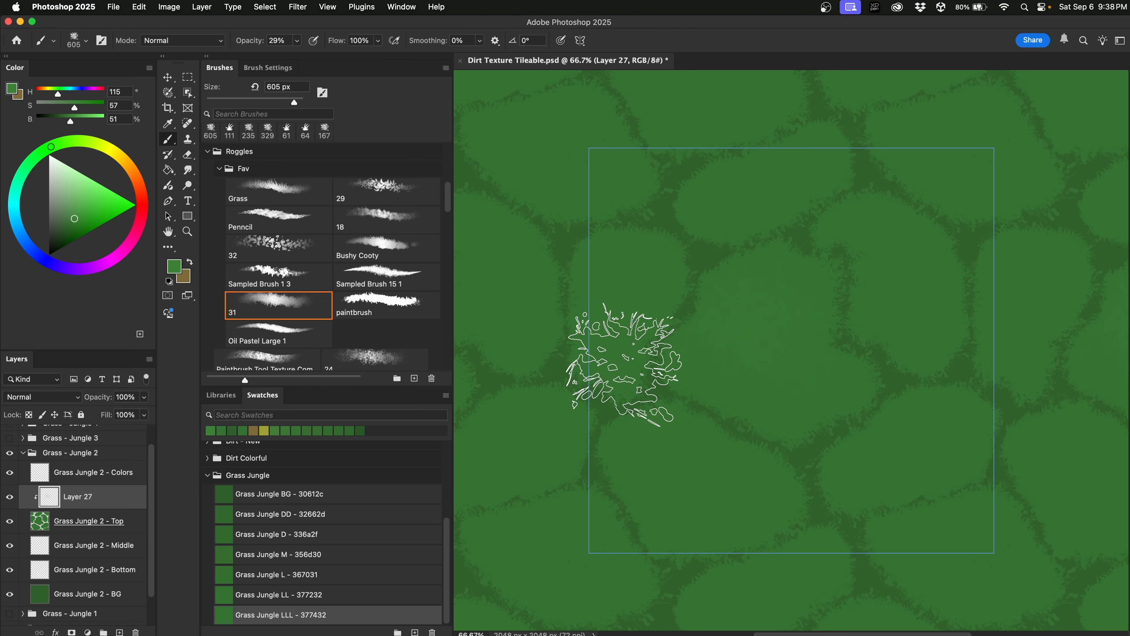
{"action": "left_click_drag", "start_coordinate": [777, 390], "coordinate": [731, 399], "text": "ctrl+alt"}
{"action": "mouse_move", "coordinate": [614, 348]}
{"action": "left_mouse_down"}
{"action": "mouse_move", "coordinate": [647, 266]}
{"action": "mouse_move", "coordinate": [540, 220]}
{"action": "mouse_move", "coordinate": [507, 447]}
{"action": "mouse_move", "coordinate": [585, 563]}
{"action": "mouse_move", "coordinate": [775, 455]}
{"action": "mouse_move", "coordinate": [821, 578]}
{"action": "mouse_move", "coordinate": [899, 458]}
{"action": "mouse_move", "coordinate": [987, 496]}
{"action": "mouse_move", "coordinate": [1018, 361]}
{"action": "mouse_move", "coordinate": [946, 267]}
{"action": "mouse_move", "coordinate": [943, 174]}
{"action": "mouse_move", "coordinate": [756, 189]}
{"action": "mouse_move", "coordinate": [701, 94]}
{"action": "mouse_move", "coordinate": [501, 259]}
{"action": "mouse_move", "coordinate": [505, 510]}
{"action": "mouse_move", "coordinate": [664, 521]}
{"action": "mouse_move", "coordinate": [653, 296]}
{"action": "mouse_move", "coordinate": [748, 418]}
{"action": "left_mouse_up"}
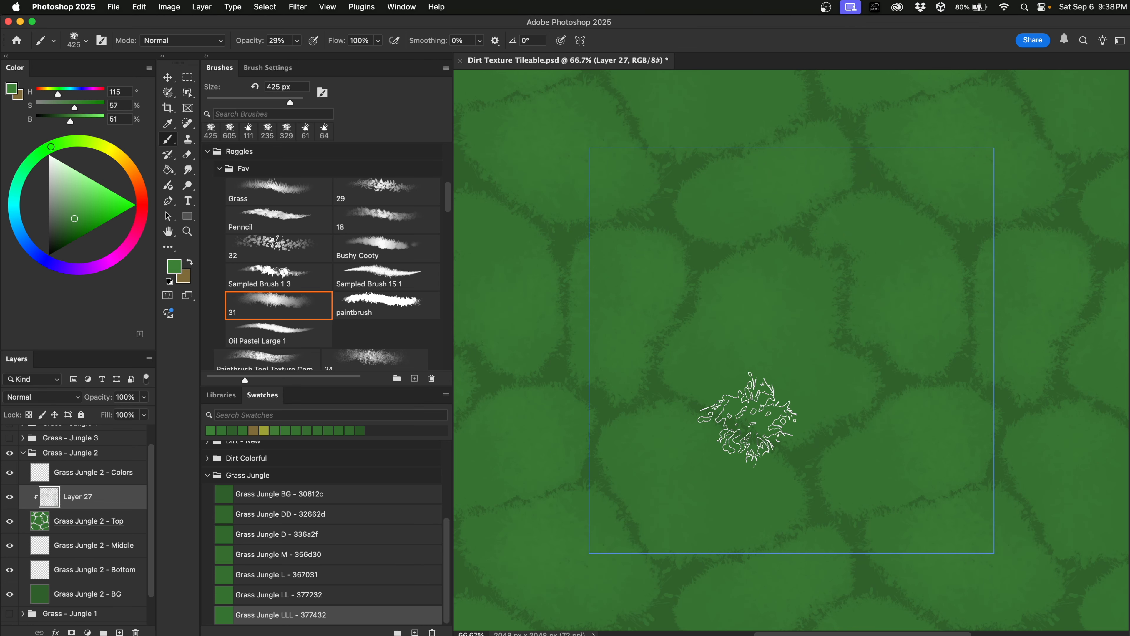
{"action": "left_click", "coordinate": [301, 533]}
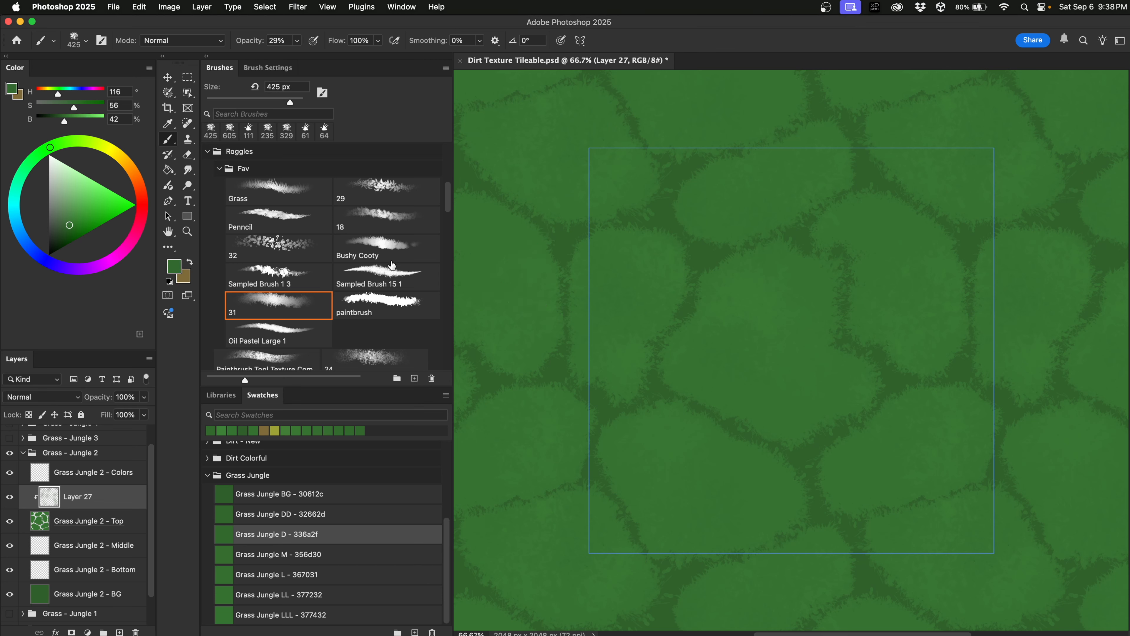
Paint lighter grass blades with a smaller Grass brush in a slightly brightened Grass Jungle LLL green.
{"action": "left_click", "coordinate": [290, 206]}
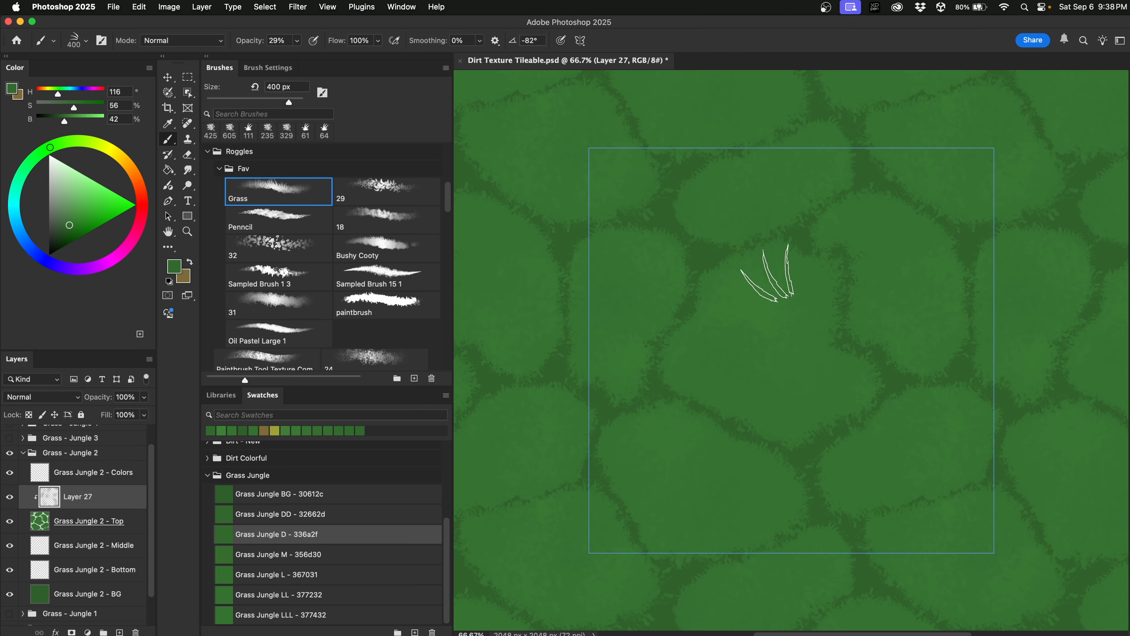
{"action": "left_click_drag", "start_coordinate": [759, 324], "coordinate": [708, 341]}
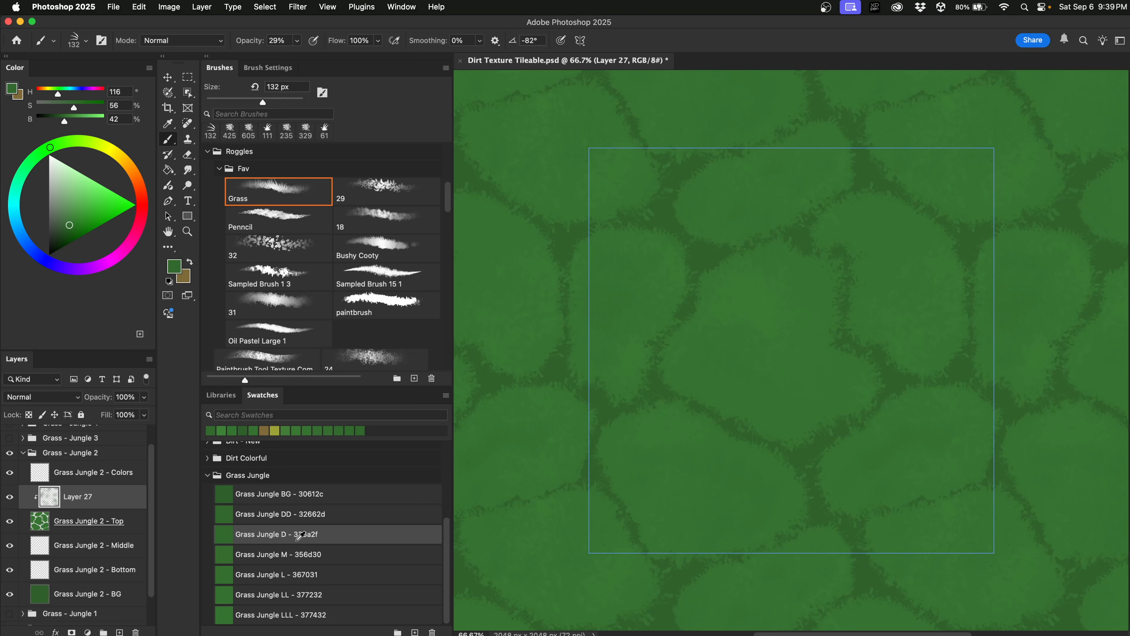
{"action": "left_click", "coordinate": [304, 614]}
{"action": "left_click_drag", "start_coordinate": [68, 129], "coordinate": [69, 125]}
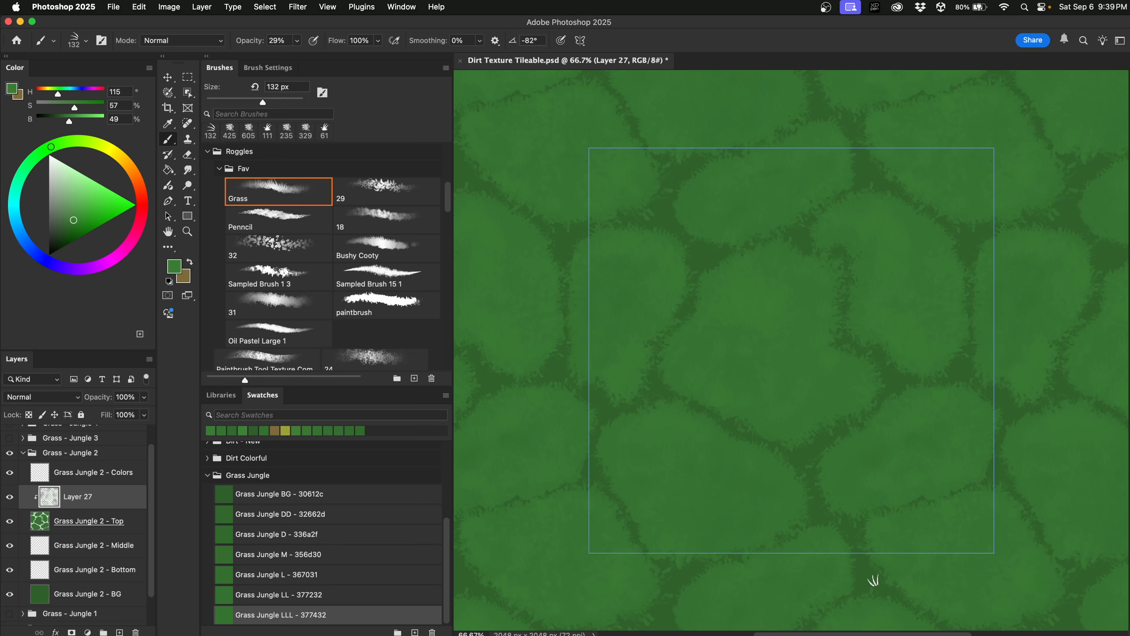
Switch to brush preset 18 at about 284 px and target the Grass Jungle 2 - Middle layer.
{"action": "left_click", "coordinate": [406, 221]}
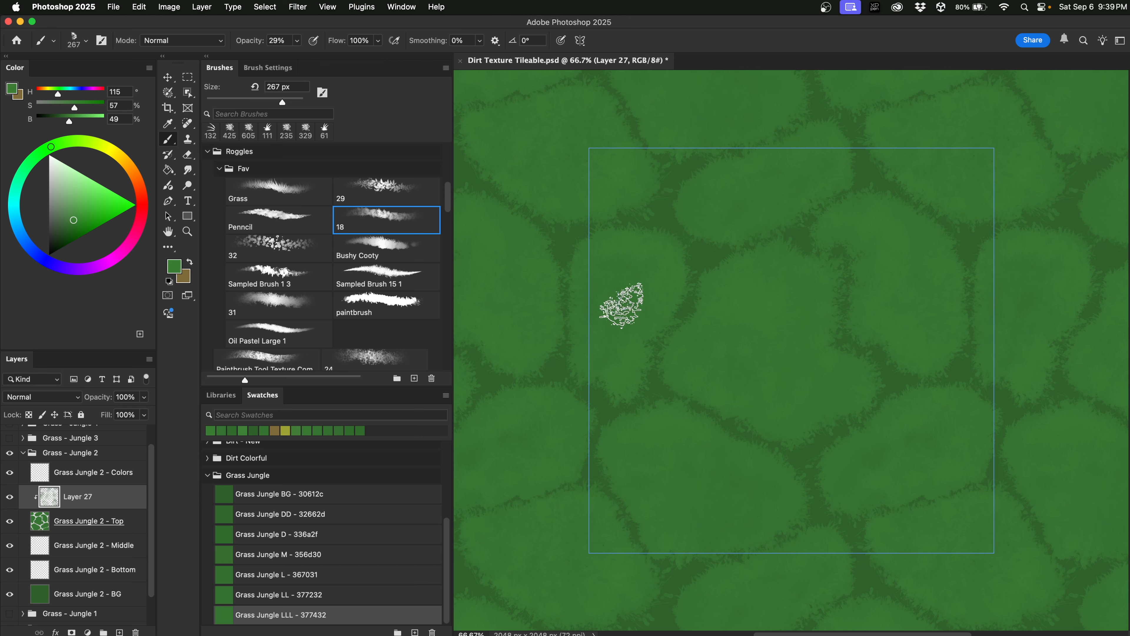
{"action": "mouse_move", "coordinate": [618, 308]}
{"action": "left_mouse_down"}
{"action": "mouse_move", "coordinate": [640, 330]}
{"action": "mouse_move", "coordinate": [850, 334]}
{"action": "mouse_move", "coordinate": [850, 249]}
{"action": "mouse_move", "coordinate": [851, 271]}
{"action": "left_mouse_up"}
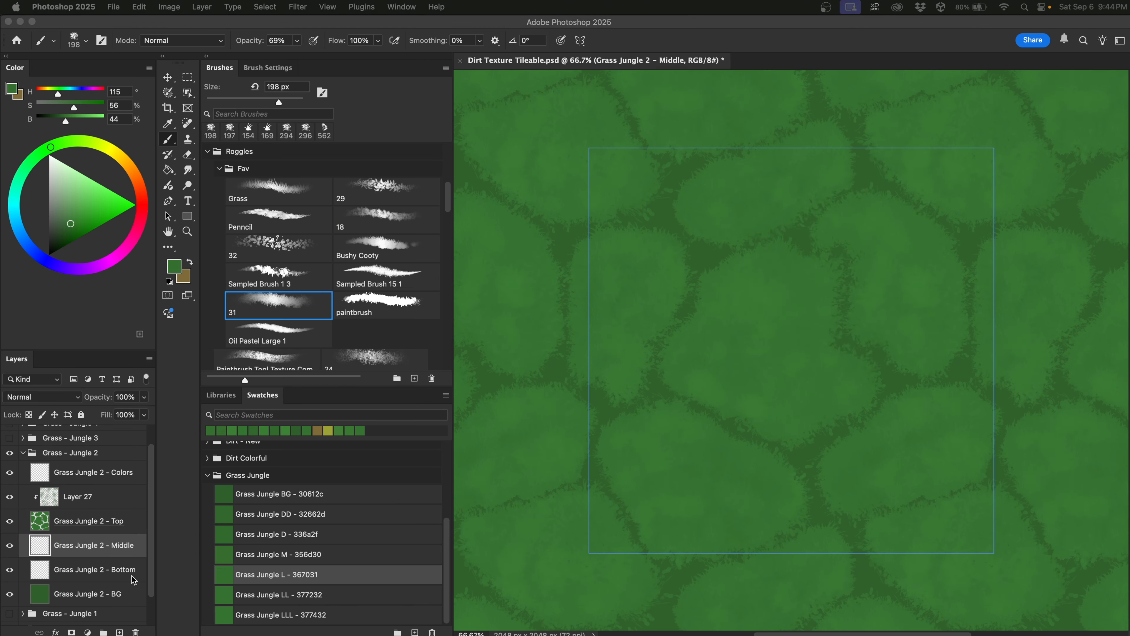
{"action": "left_click", "coordinate": [114, 547]}
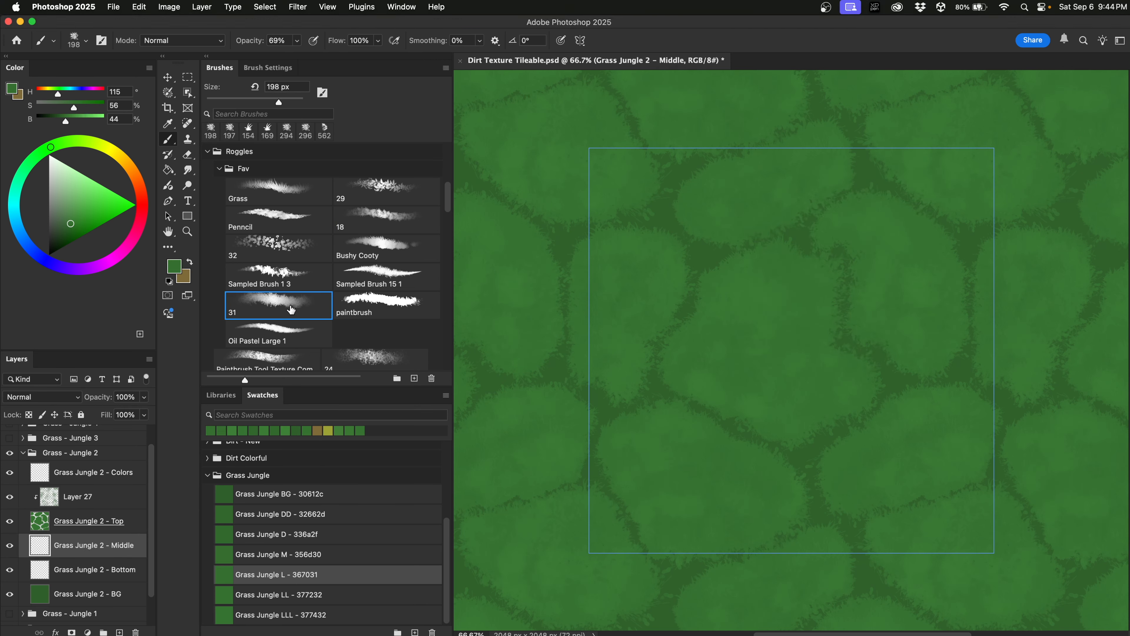
Set brush opacity to 65% and cover a dark gap with lighter green.
{"action": "left_click", "coordinate": [297, 40]}
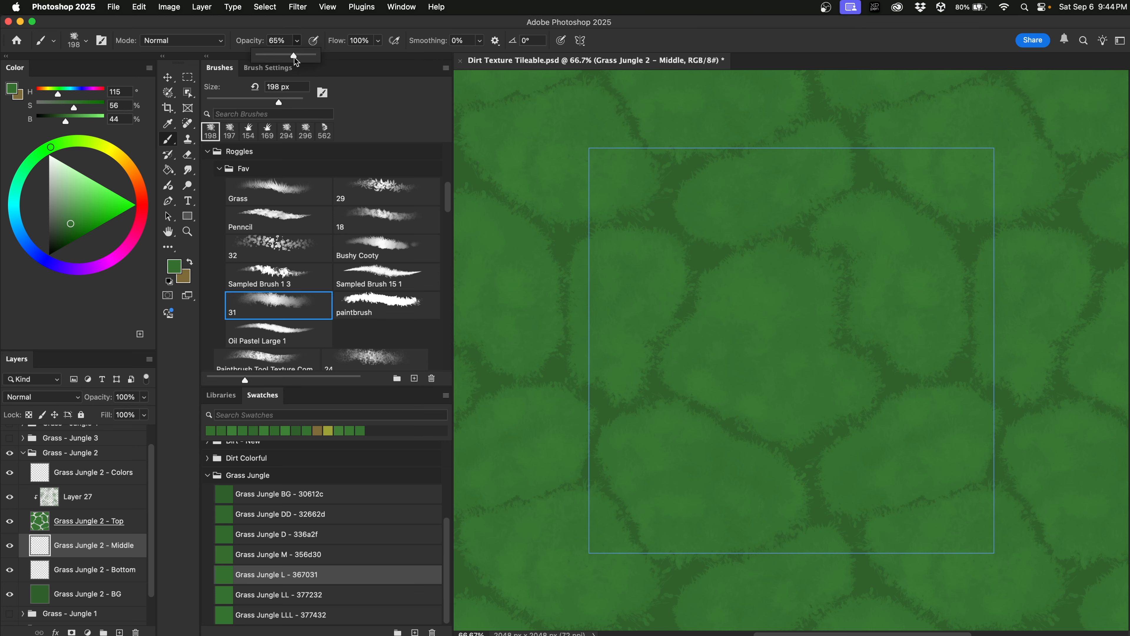
{"action": "left_click", "coordinate": [747, 382]}
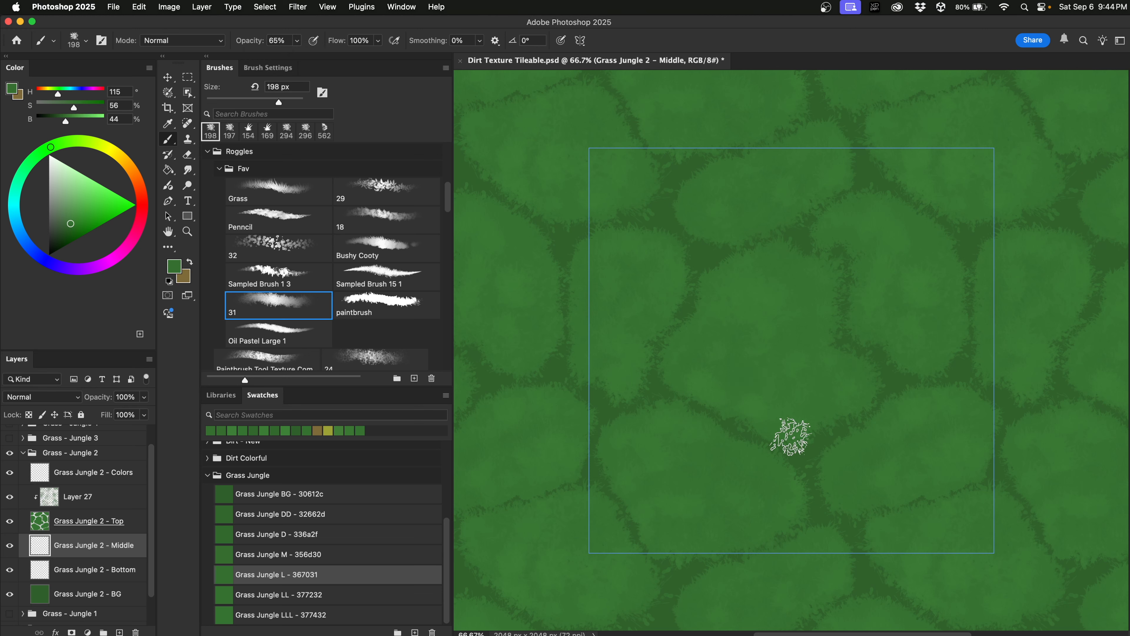
{"action": "left_click_drag", "start_coordinate": [867, 423], "coordinate": [782, 457]}
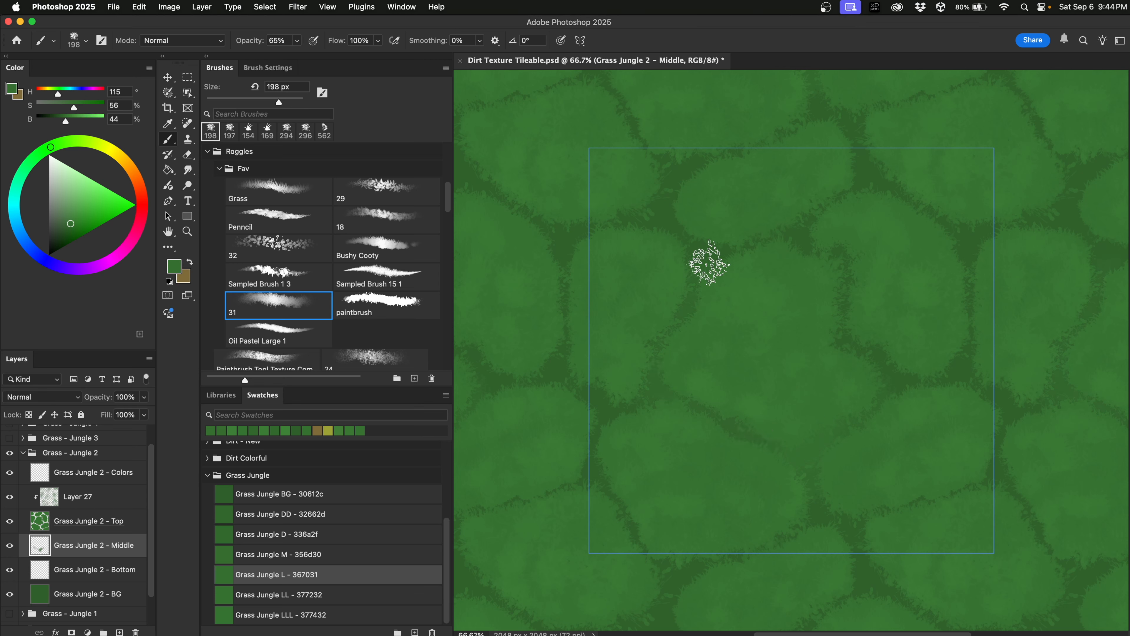
Shrink the brush to about 114 px and lighten the dark gaps near the top and bottom edges.
{"action": "left_click_drag", "start_coordinate": [741, 309], "coordinate": [722, 313]}
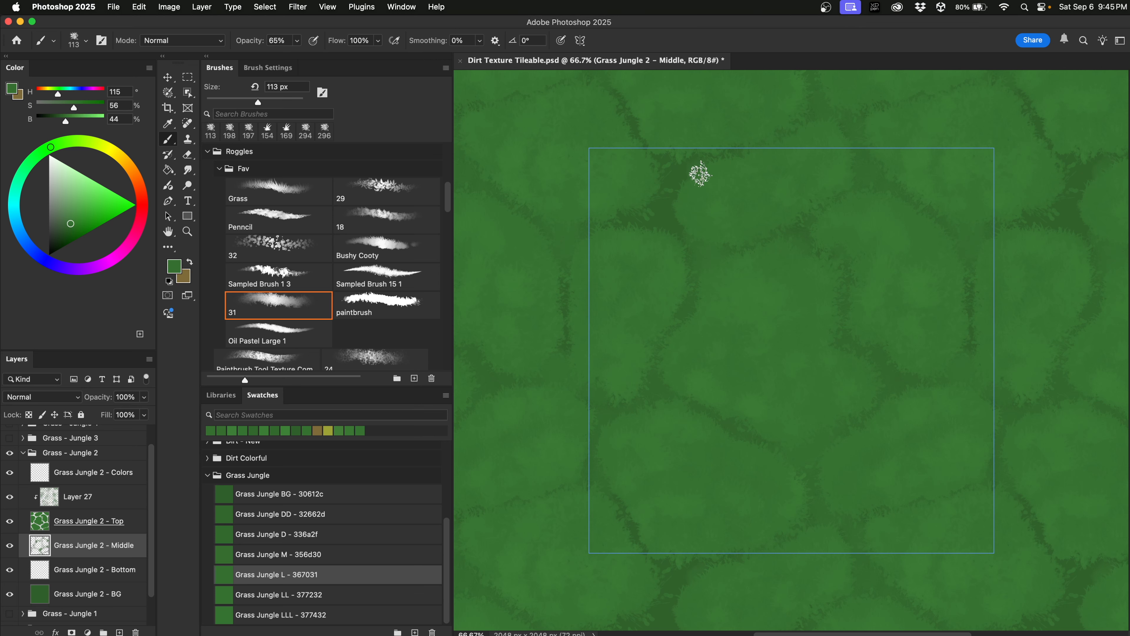
{"action": "left_click_drag", "start_coordinate": [677, 208], "coordinate": [688, 222]}
{"action": "mouse_move", "coordinate": [687, 149]}
{"action": "left_mouse_down"}
{"action": "mouse_move", "coordinate": [651, 147]}
{"action": "mouse_move", "coordinate": [629, 109]}
{"action": "mouse_move", "coordinate": [621, 119]}
{"action": "mouse_move", "coordinate": [649, 174]}
{"action": "left_mouse_up"}
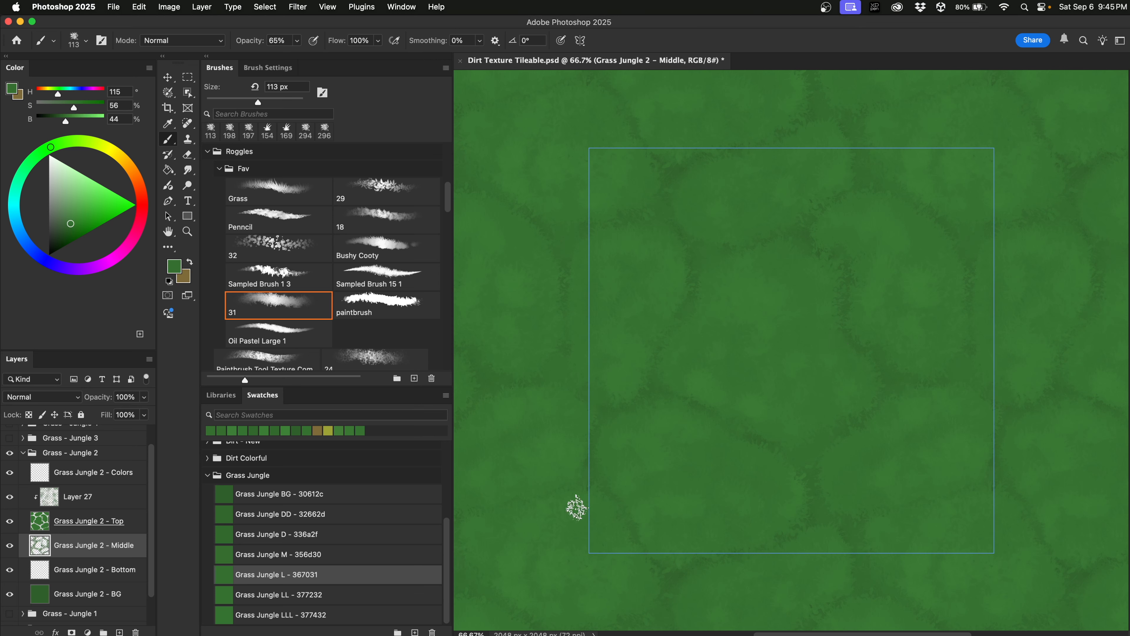
{"action": "left_click", "coordinate": [790, 531]}
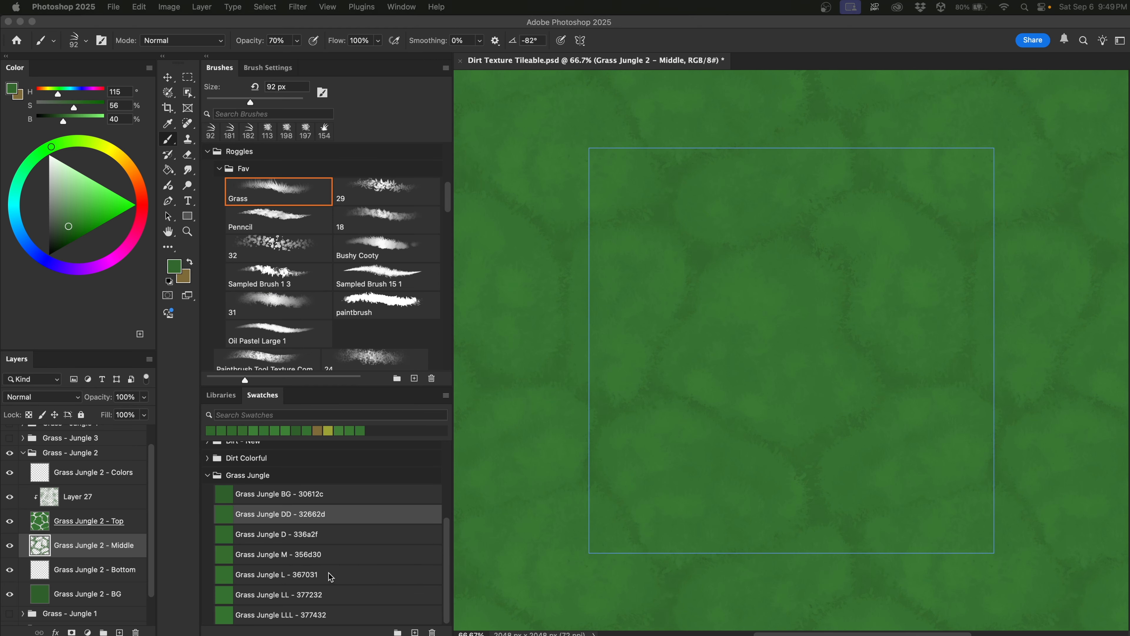
{"action": "left_click", "coordinate": [324, 593]}
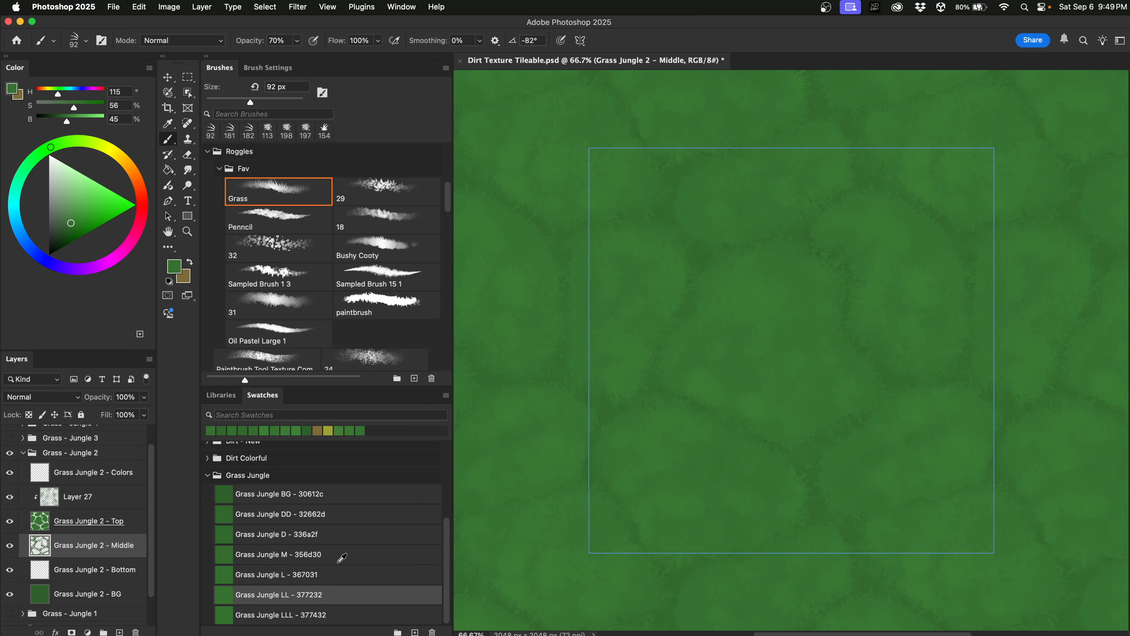
{"action": "left_click", "coordinate": [401, 253]}
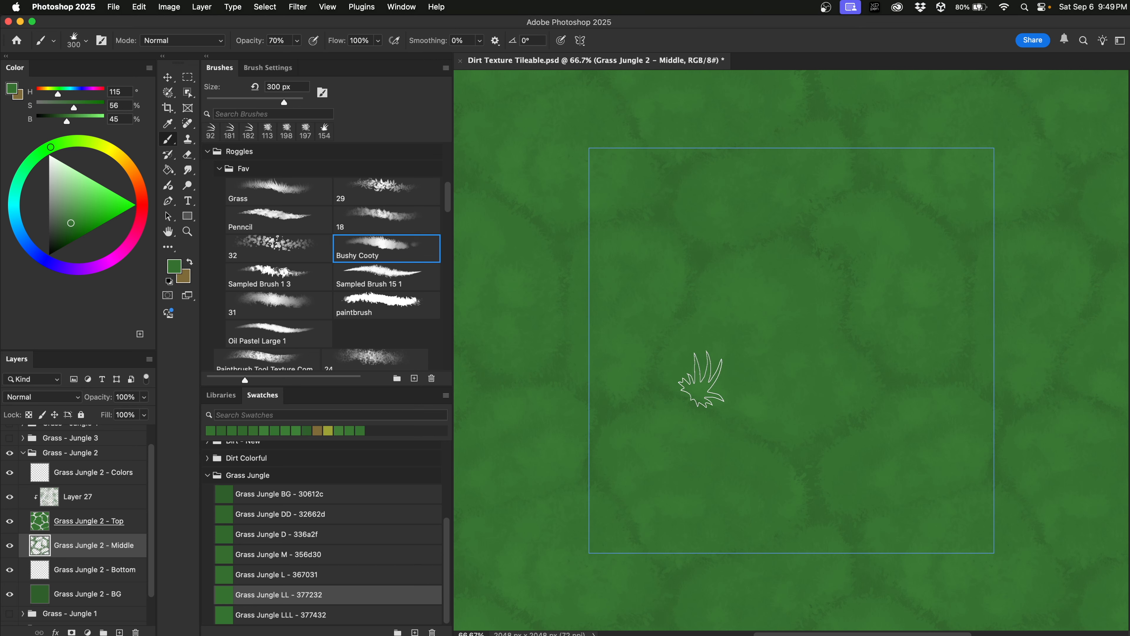
Blend the patch edges with Bushy Cooty strokes at 146 then 75 px in Grass Jungle L and LL greens.
{"action": "left_click_drag", "start_coordinate": [731, 460], "coordinate": [695, 463], "text": "ctrl+alt"}
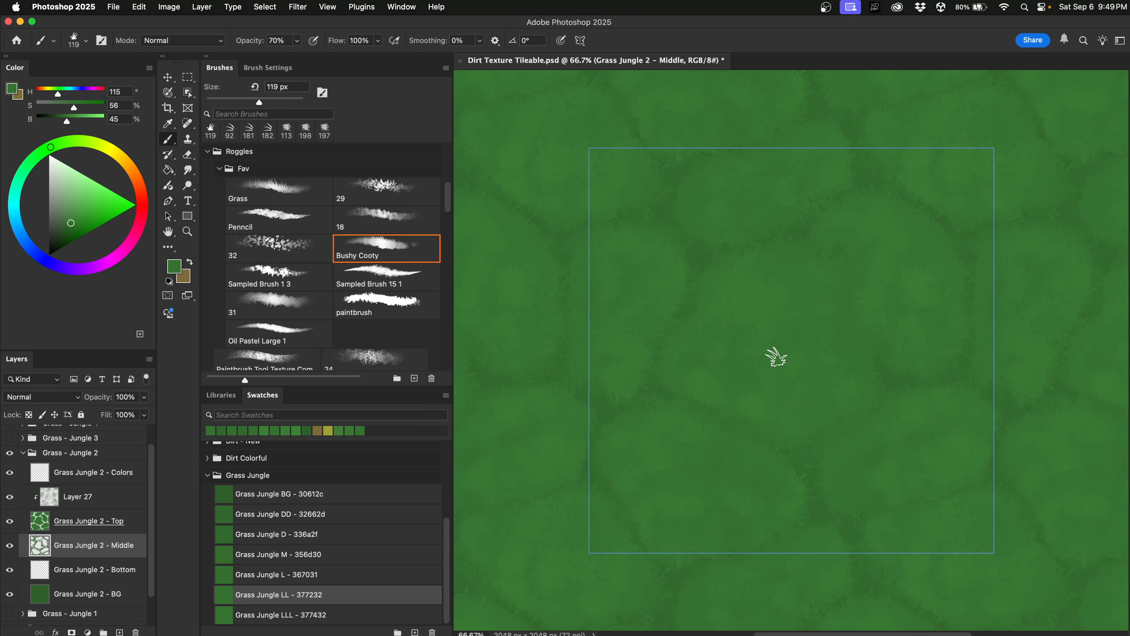
{"action": "left_click", "coordinate": [390, 578]}
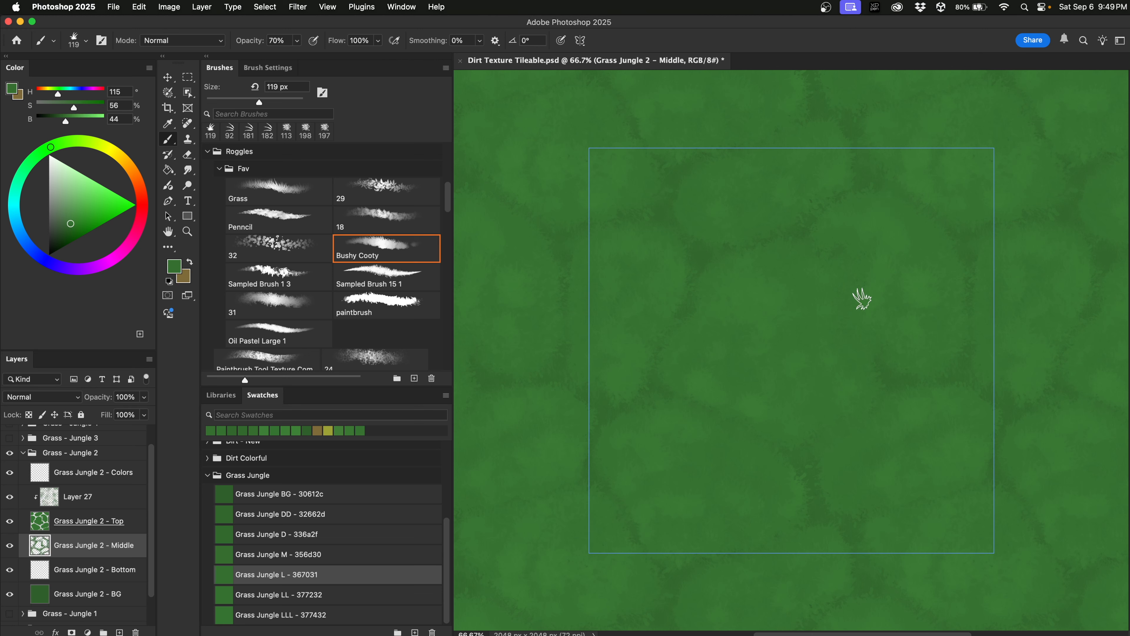
{"action": "left_click_drag", "start_coordinate": [938, 240], "coordinate": [931, 250]}
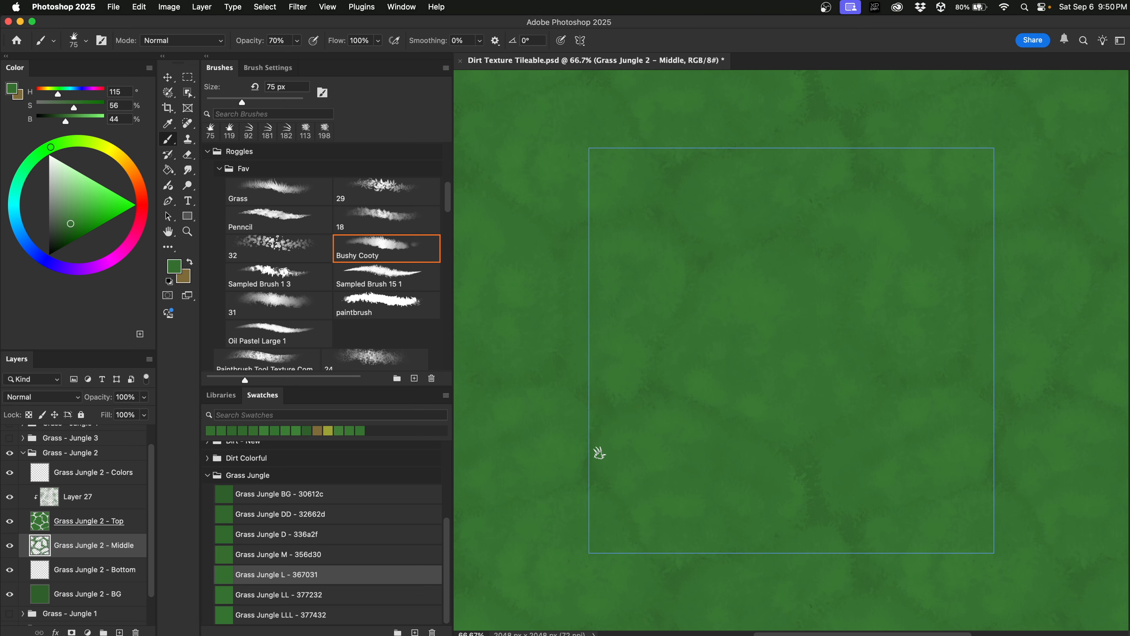
{"action": "mouse_move", "coordinate": [807, 523]}
{"action": "left_mouse_down"}
{"action": "mouse_move", "coordinate": [781, 480]}
{"action": "mouse_move", "coordinate": [845, 513]}
{"action": "left_mouse_up"}
{"action": "left_click", "coordinate": [333, 596]}
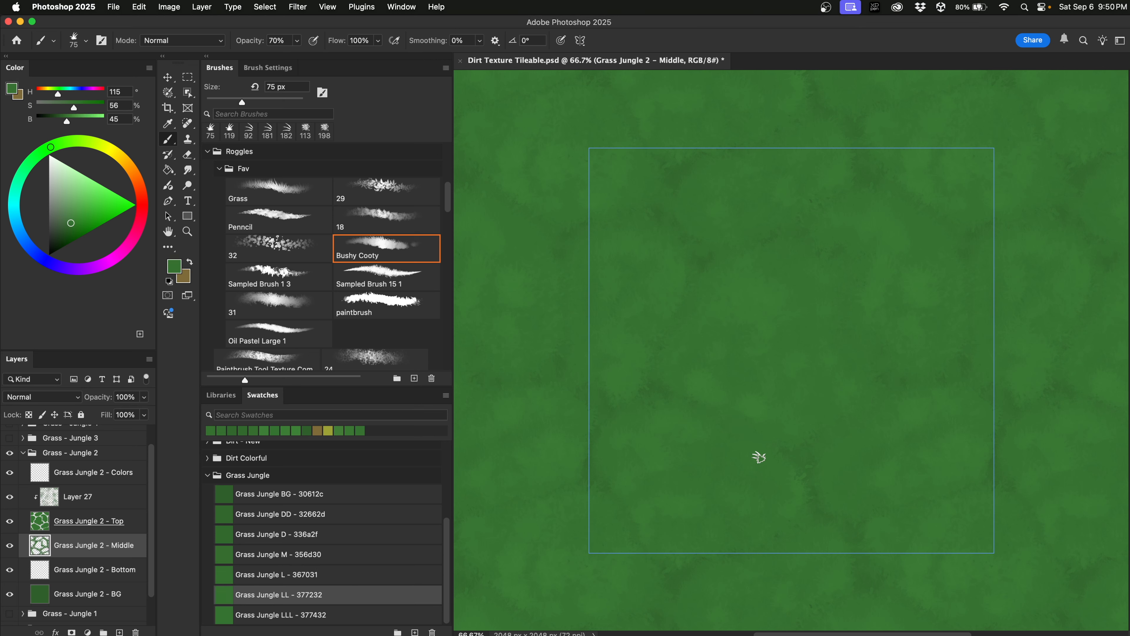
{"action": "key", "text": "alt+bracketright"}
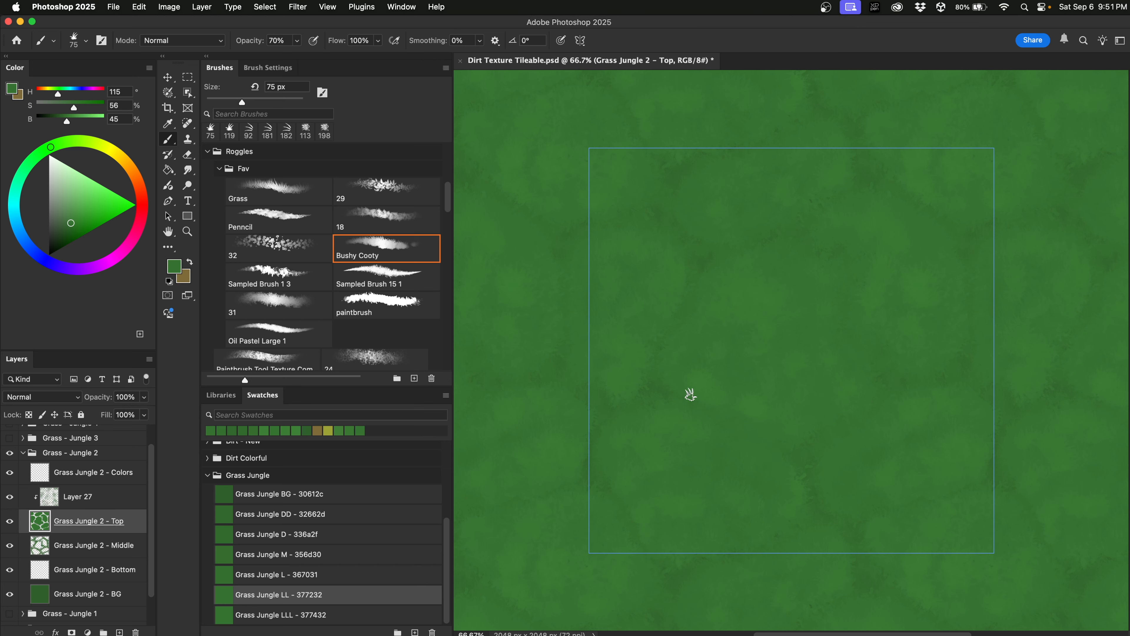
Paint bushy tufts at 217 px using Grass Jungle LLL and greens sampled from the canvas.
{"action": "left_click", "coordinate": [357, 611]}
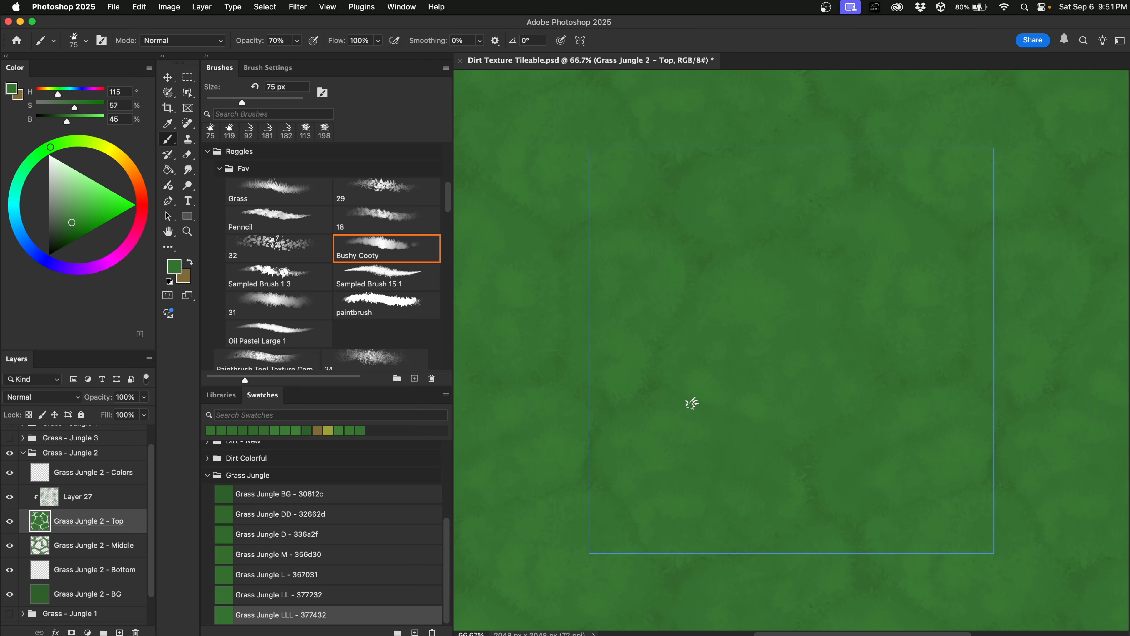
{"action": "left_click", "coordinate": [696, 385], "text": "alt"}
{"action": "left_click", "coordinate": [697, 388], "text": "alt"}
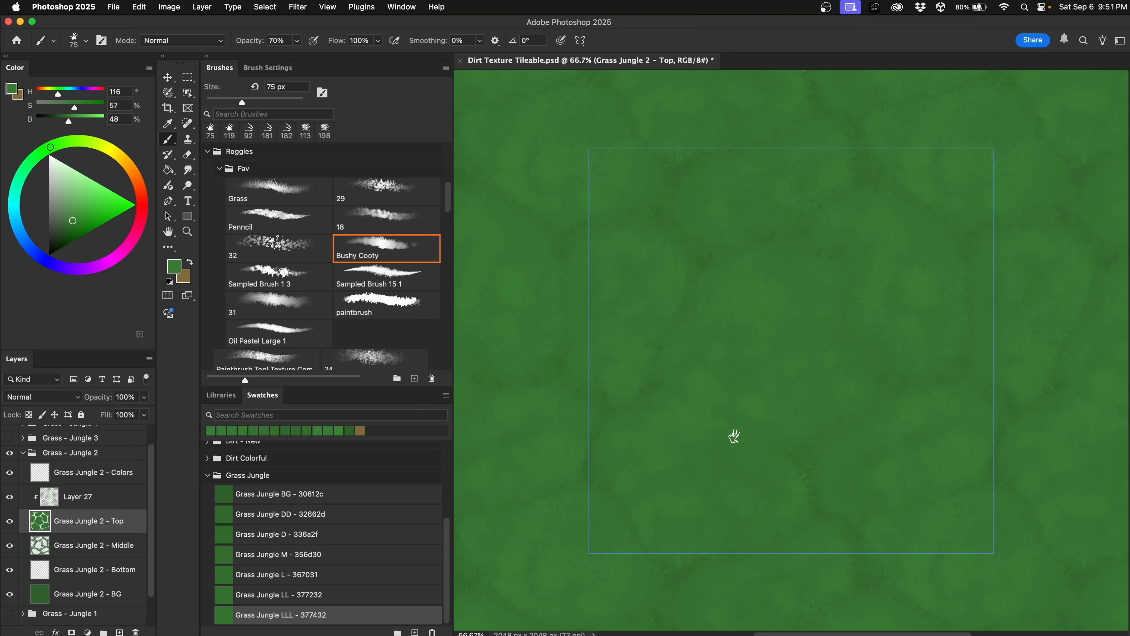
{"action": "left_click_drag", "start_coordinate": [743, 481], "coordinate": [771, 470], "text": "ctrl+alt"}
{"action": "left_click", "coordinate": [796, 424], "text": "alt"}
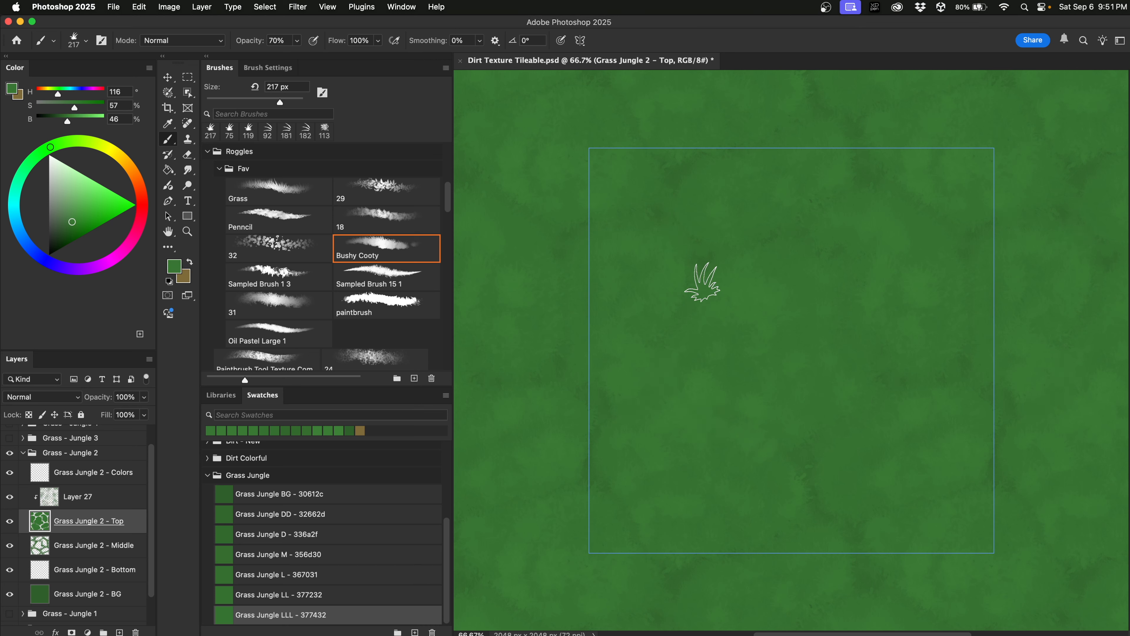
{"action": "left_click", "coordinate": [784, 390], "text": "alt"}
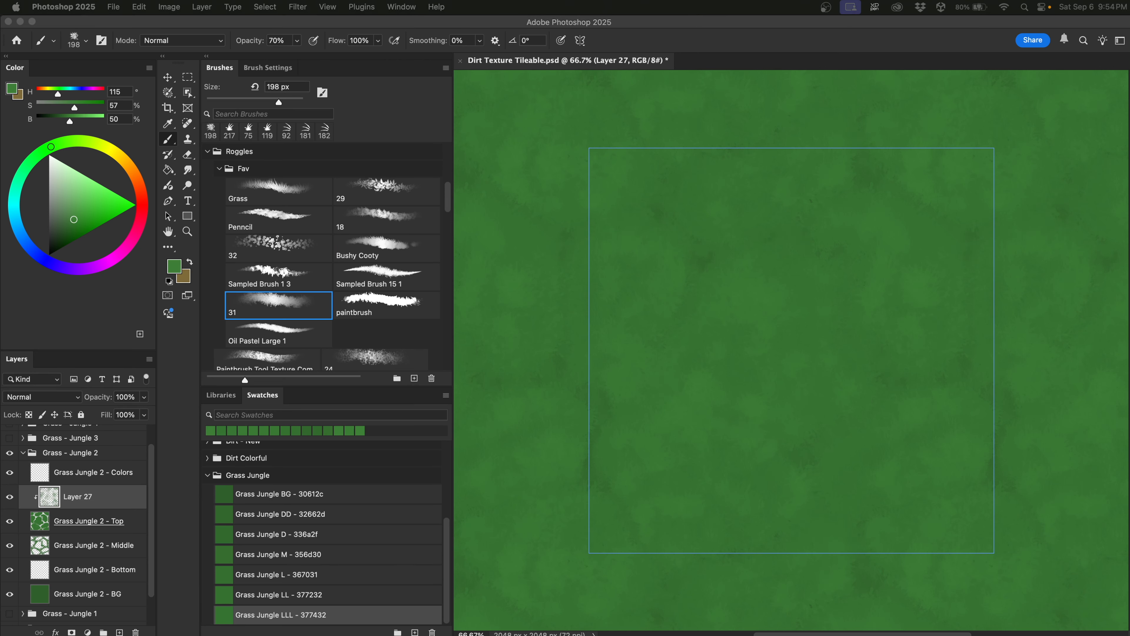
{"action": "left_click", "coordinate": [97, 524]}
Merge Layer 27 into the Grass Jungle 2 - Top layer and compare with the Middle layer hidden.
{"action": "left_click", "coordinate": [102, 503]}
{"action": "right_click", "coordinate": [105, 499]}
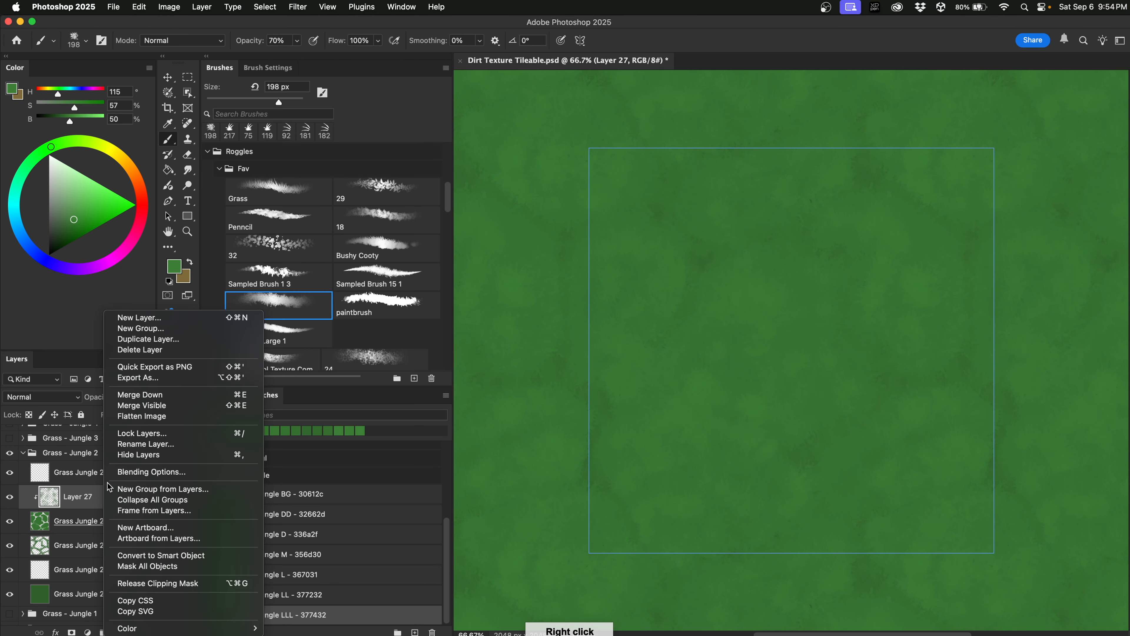
{"action": "left_click", "coordinate": [176, 400]}
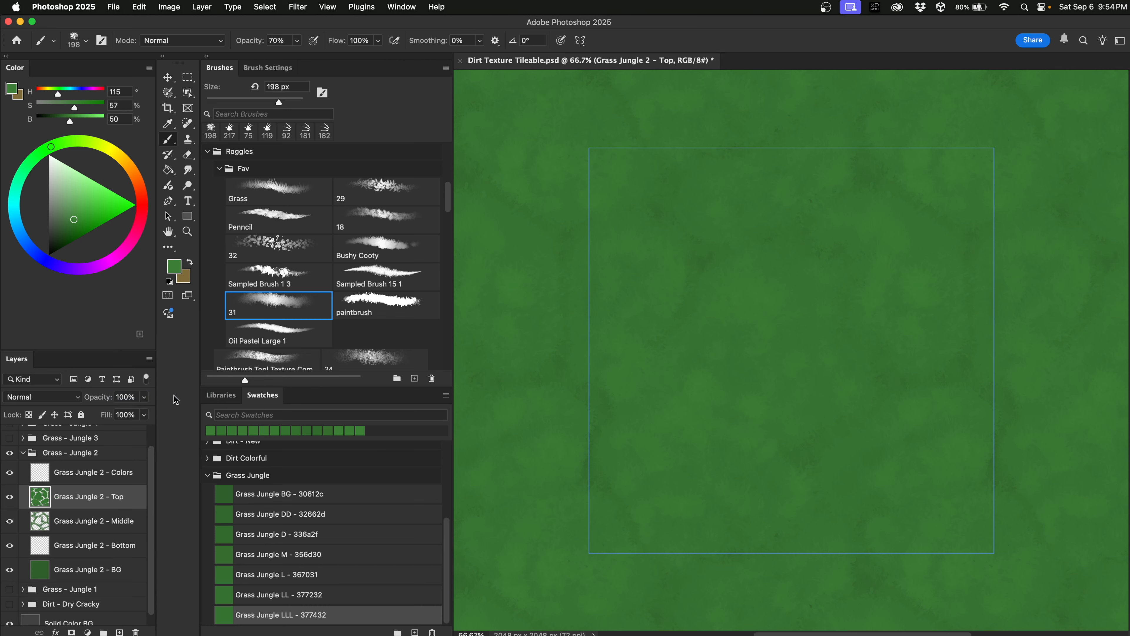
{"action": "left_click", "coordinate": [10, 523]}
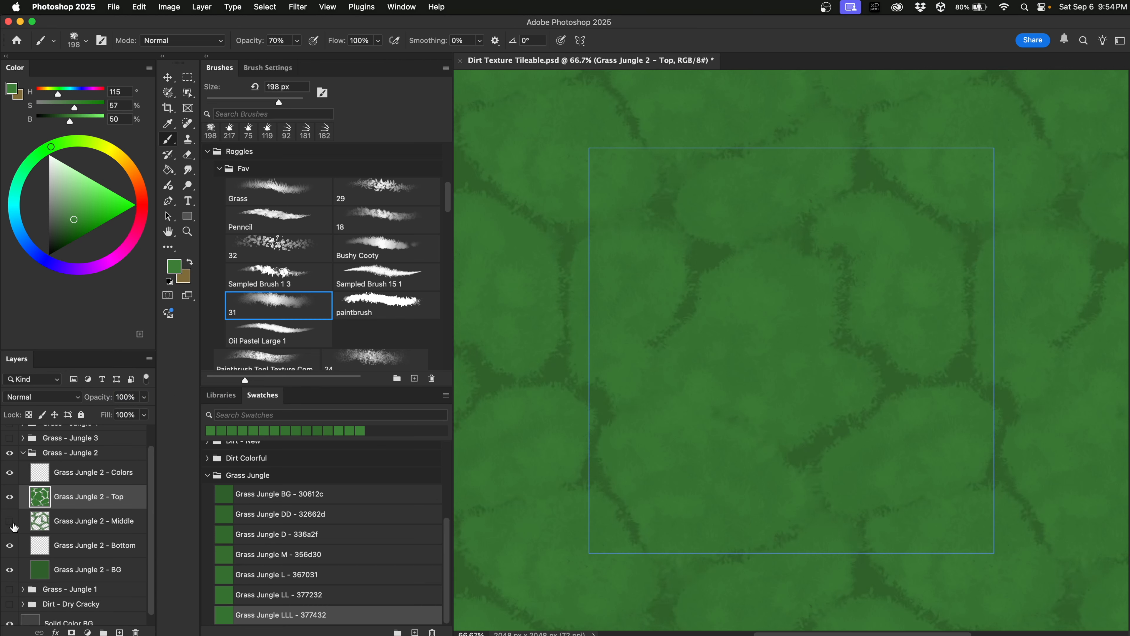
{"action": "left_click", "coordinate": [9, 521]}
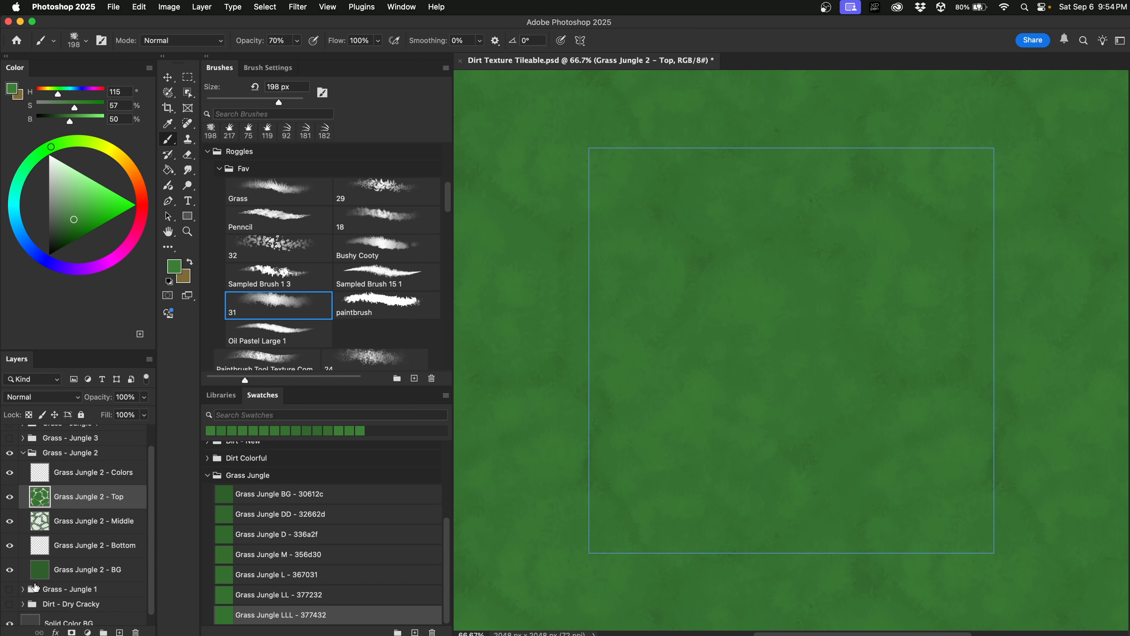
Delete the Grass Jungle 2 - Bottom layer.
{"action": "left_click", "coordinate": [86, 552]}
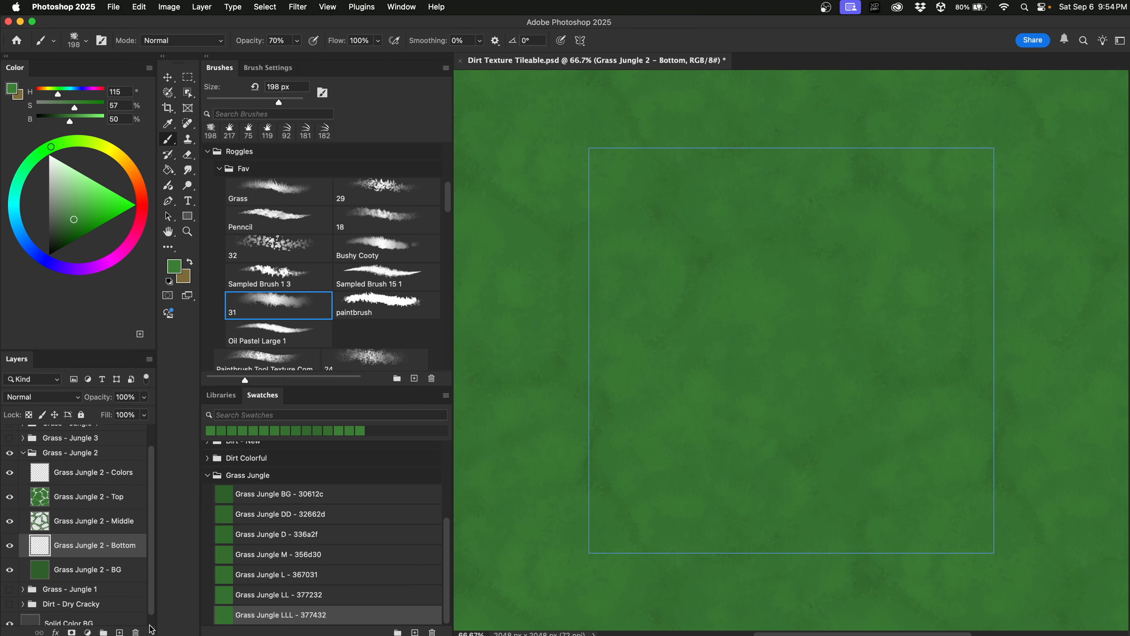
{"action": "left_click", "coordinate": [136, 631]}
{"action": "left_click", "coordinate": [559, 232]}
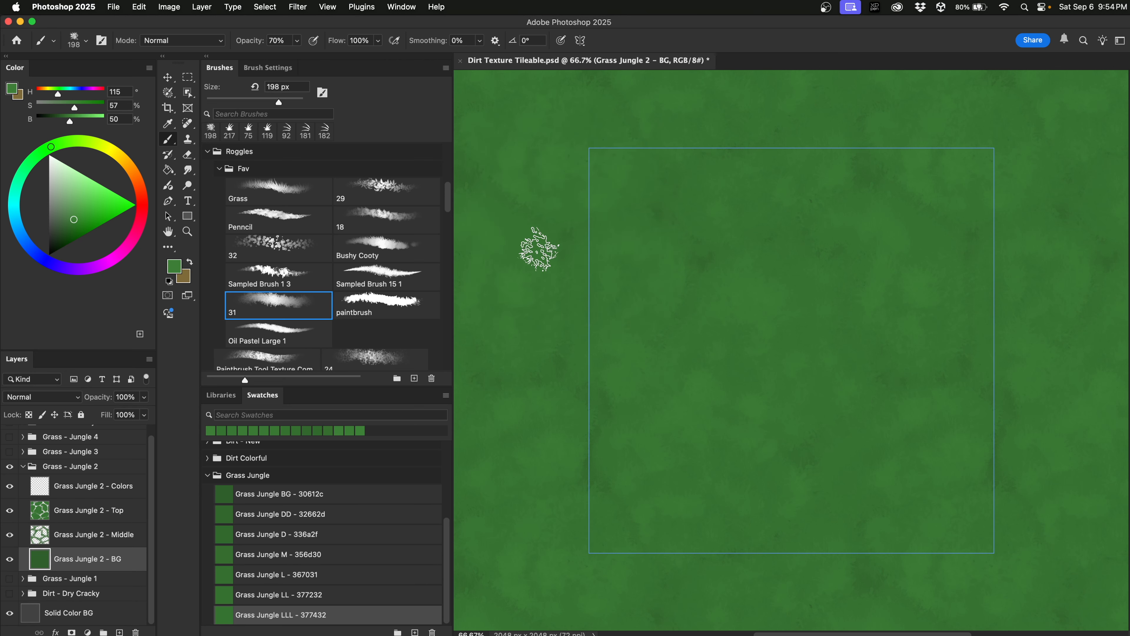
Merge the Middle layer down into BG, compare visibility, and start deleting the Colors layer.
{"action": "left_click", "coordinate": [93, 539]}
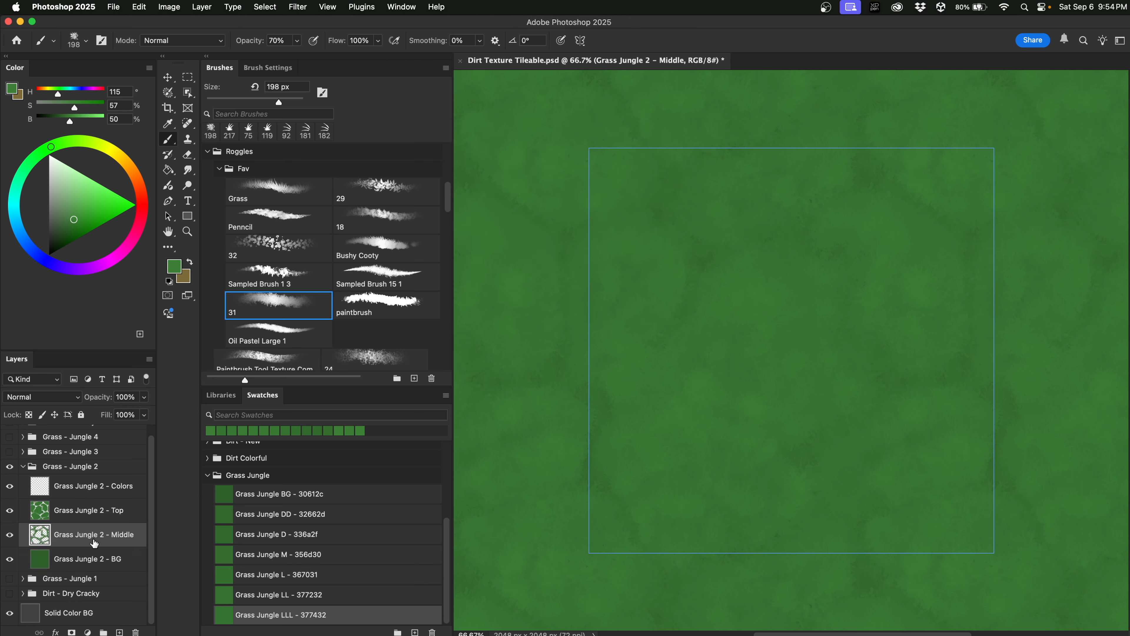
{"action": "right_click", "coordinate": [93, 538]}
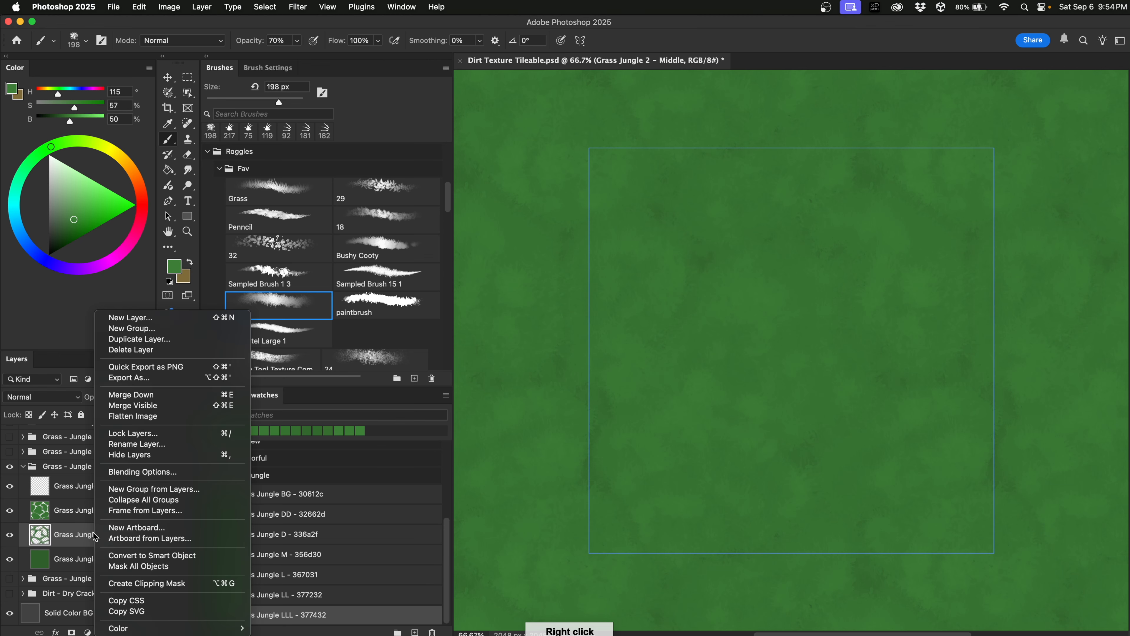
{"action": "left_click", "coordinate": [169, 396]}
{"action": "left_click", "coordinate": [10, 545]}
{"action": "left_click", "coordinate": [10, 520]}
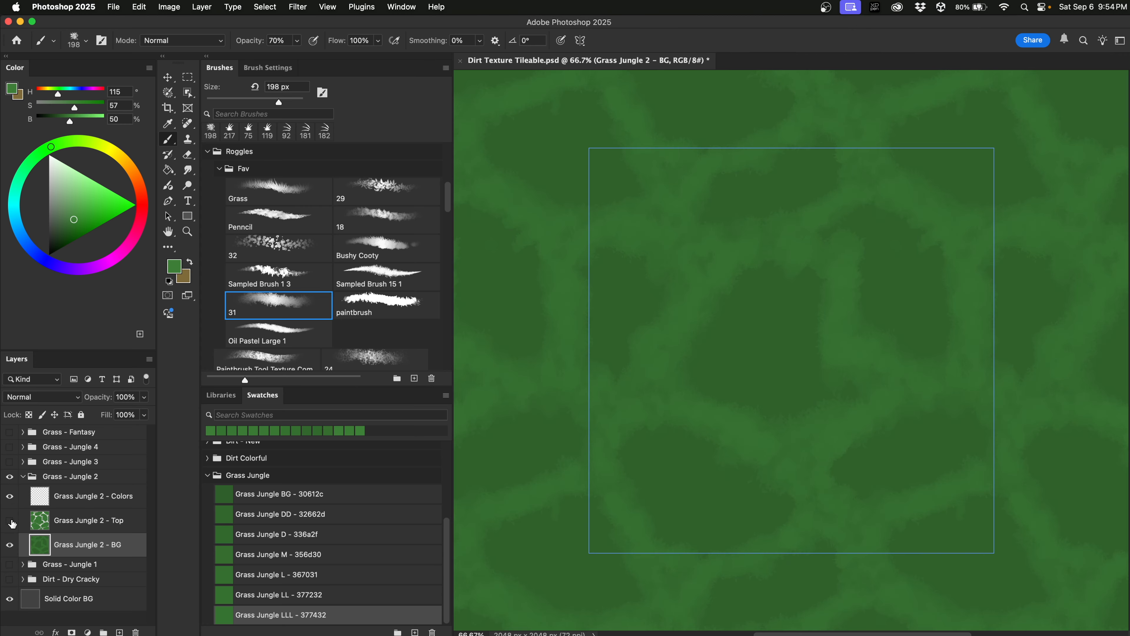
{"action": "left_click", "coordinate": [10, 521]}
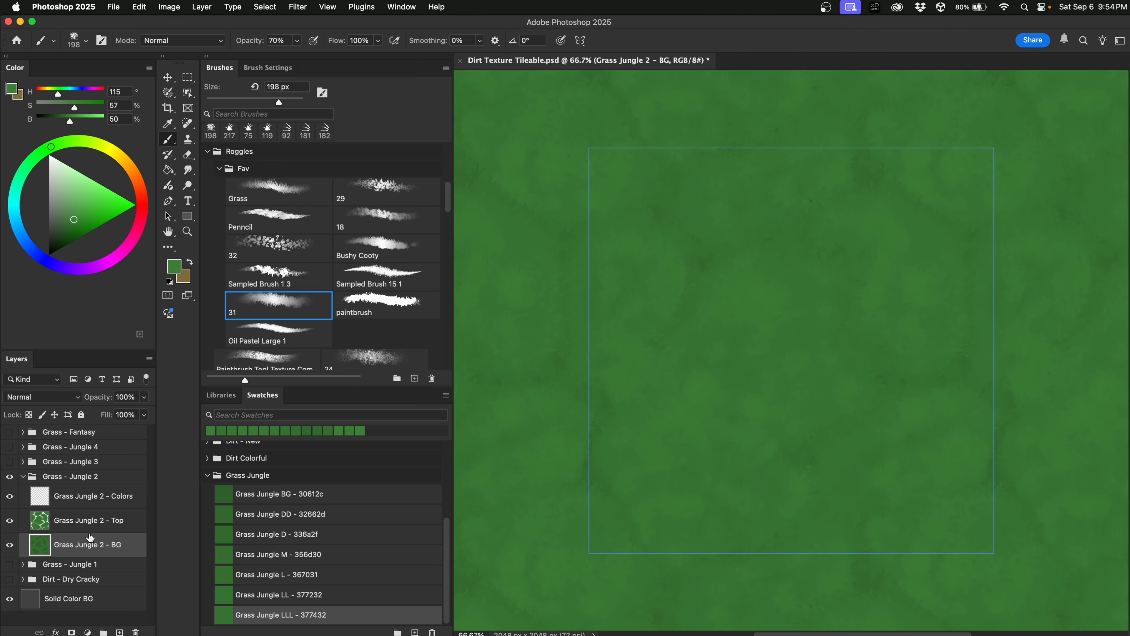
{"action": "left_click", "coordinate": [110, 504]}
{"action": "left_click", "coordinate": [136, 632]}
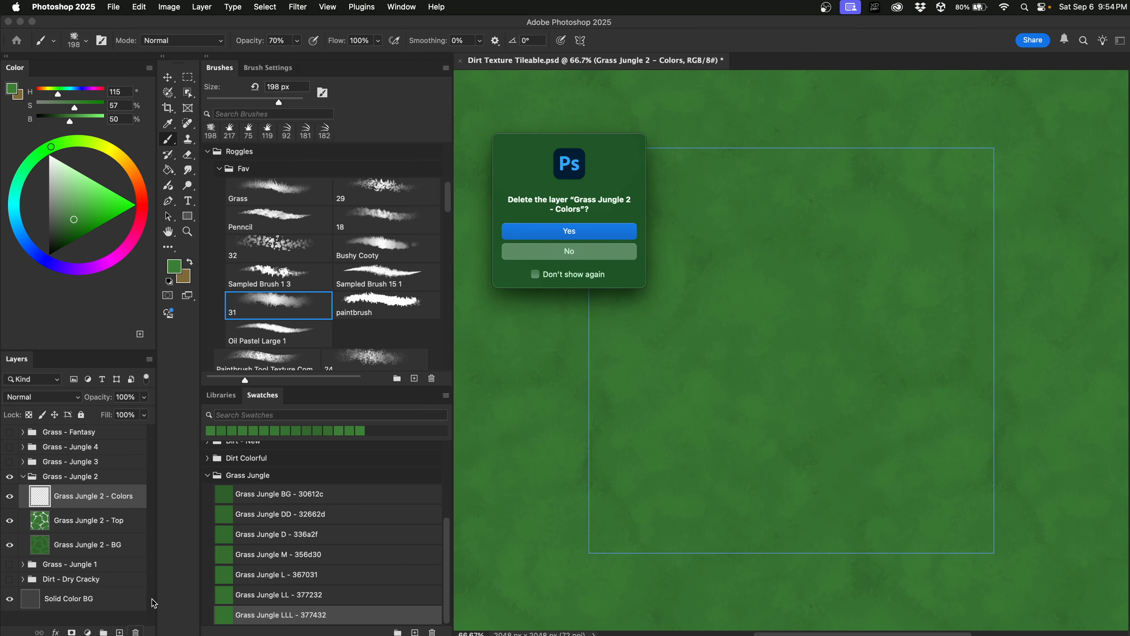
Delete the Colors layer and dab five pink flower clusters with brush 32 at 145 px.
{"action": "left_click", "coordinate": [559, 232]}
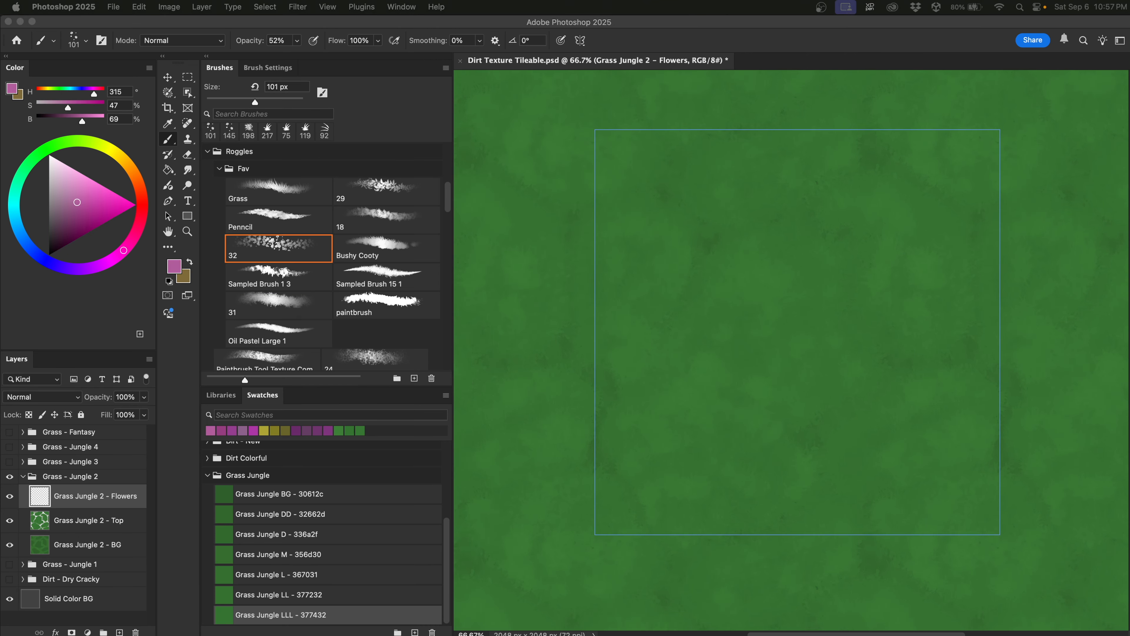
{"action": "left_click", "coordinate": [287, 254]}
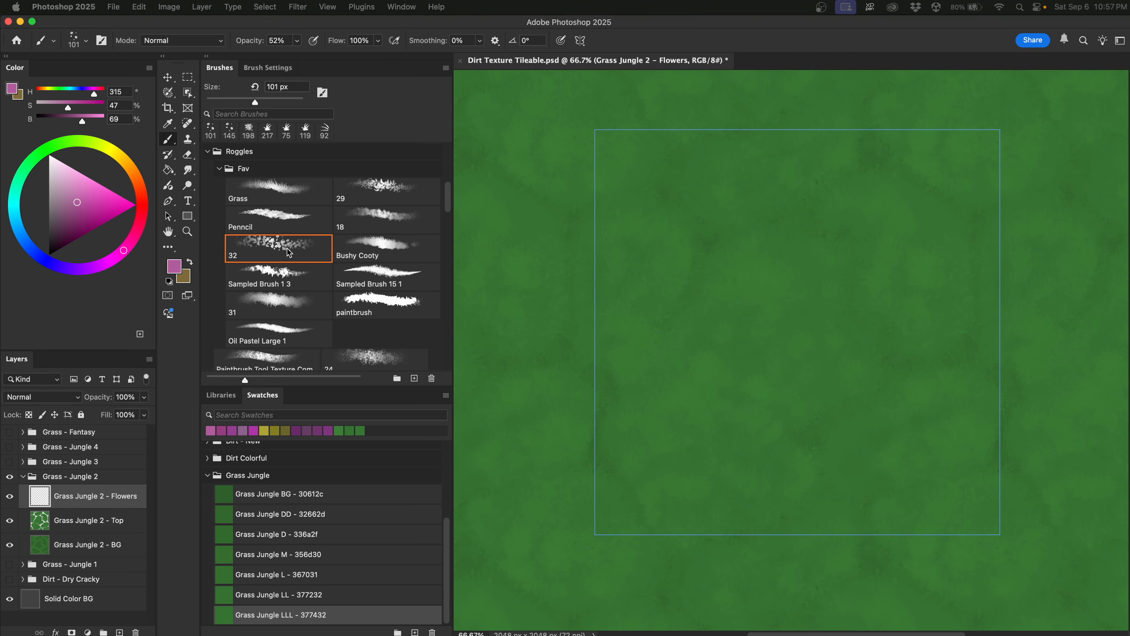
{"action": "left_click", "coordinate": [292, 266]}
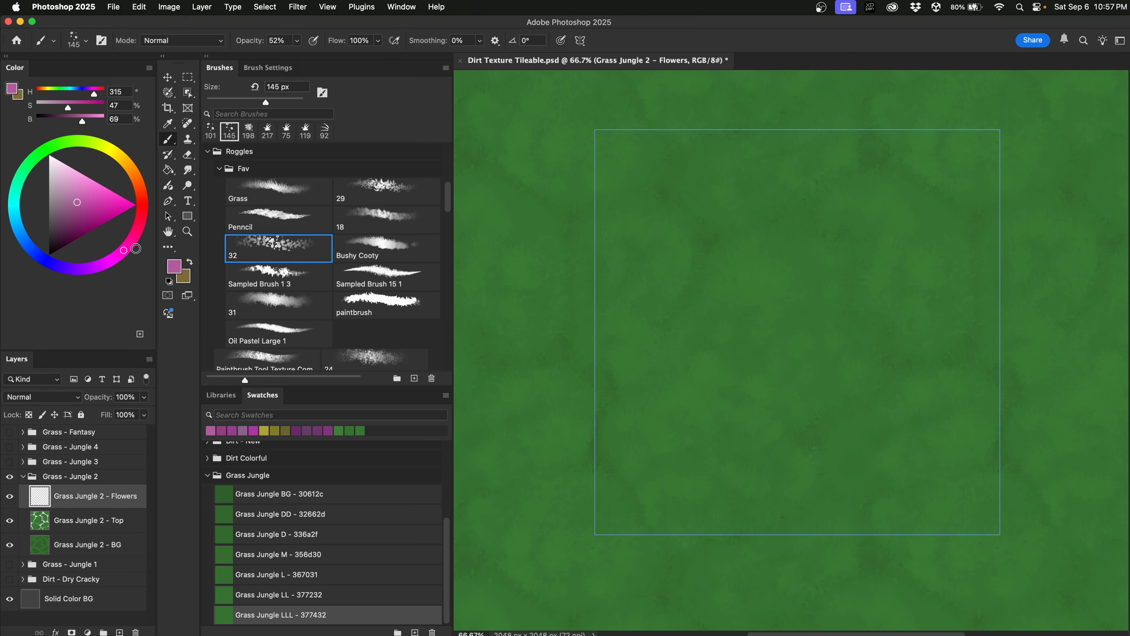
{"action": "left_click", "coordinate": [124, 251]}
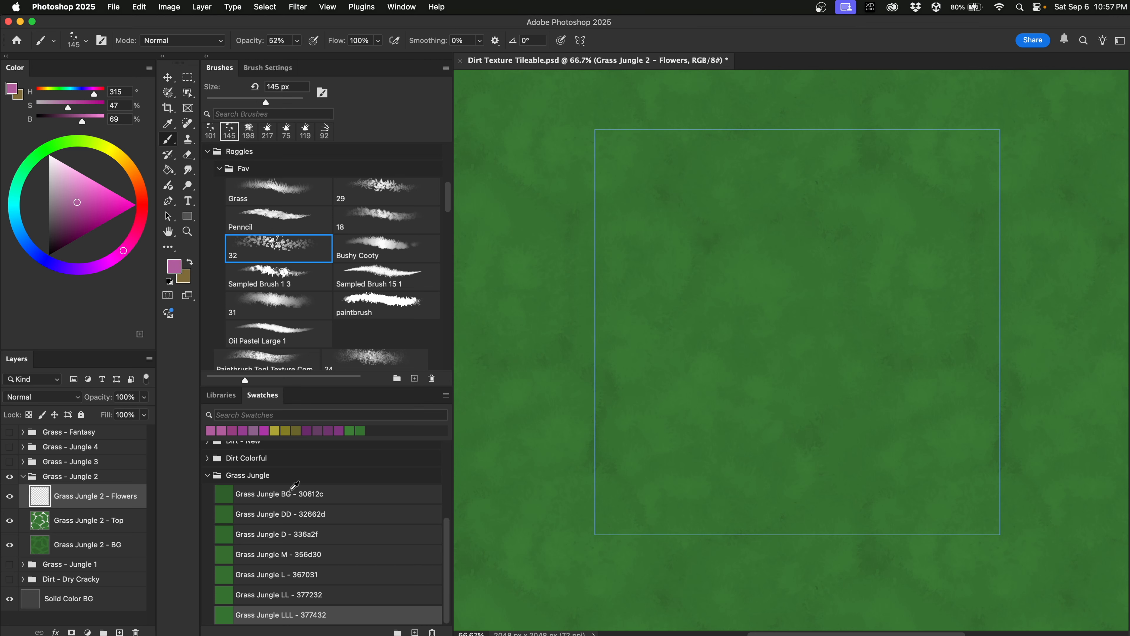
{"action": "left_click", "coordinate": [723, 177]}
{"action": "left_click", "coordinate": [616, 450]}
{"action": "left_click", "coordinate": [977, 399]}
{"action": "left_click", "coordinate": [891, 313]}
{"action": "left_click", "coordinate": [723, 269]}
Shrink the brush to 90 px and scatter five yellow flower clusters across the tile.
{"action": "mouse_move", "coordinate": [734, 299]}
{"action": "left_mouse_down"}
{"action": "mouse_move", "coordinate": [716, 298]}
{"action": "mouse_move", "coordinate": [723, 282]}
{"action": "left_mouse_up"}
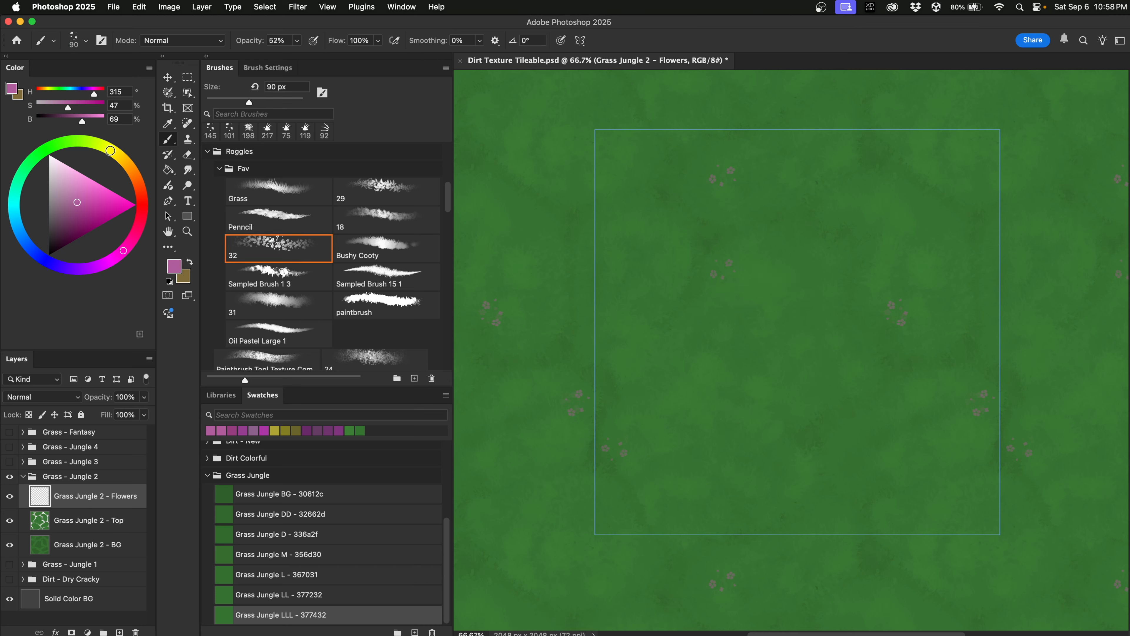
{"action": "left_click", "coordinate": [111, 150]}
{"action": "left_click", "coordinate": [727, 268]}
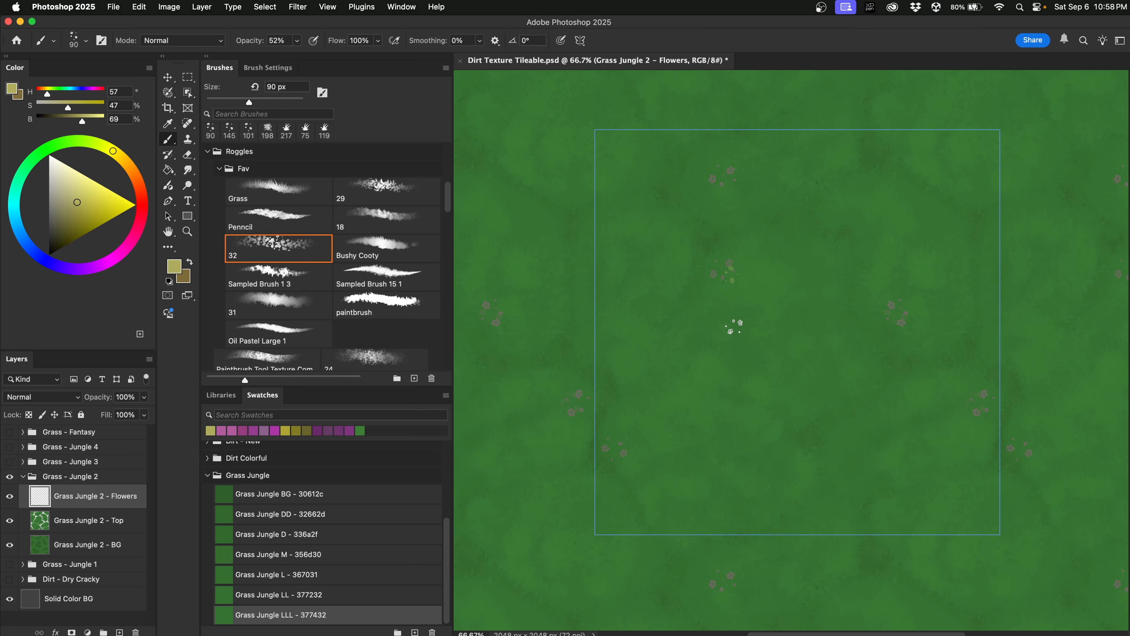
{"action": "left_click", "coordinate": [722, 175]}
{"action": "left_click", "coordinate": [519, 483]}
{"action": "left_click", "coordinate": [528, 511]}
{"action": "left_click", "coordinate": [1039, 164]}
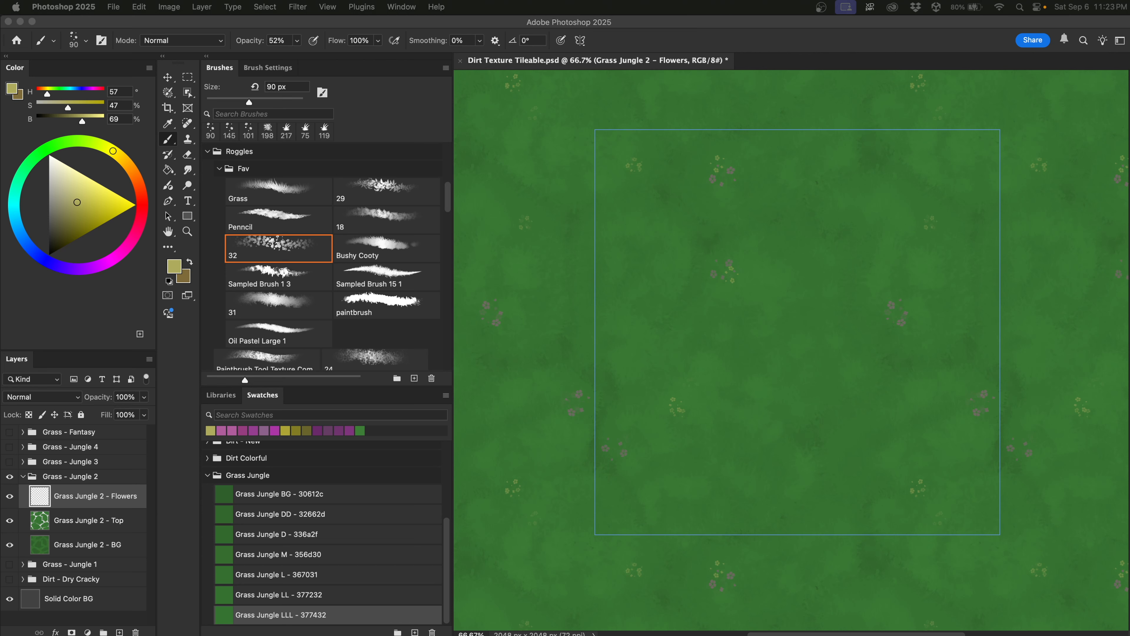
Stamp dark red flower clusters over the grass, undoing one misplaced stamp.
{"action": "left_click", "coordinate": [144, 208]}
{"action": "left_click", "coordinate": [142, 201]}
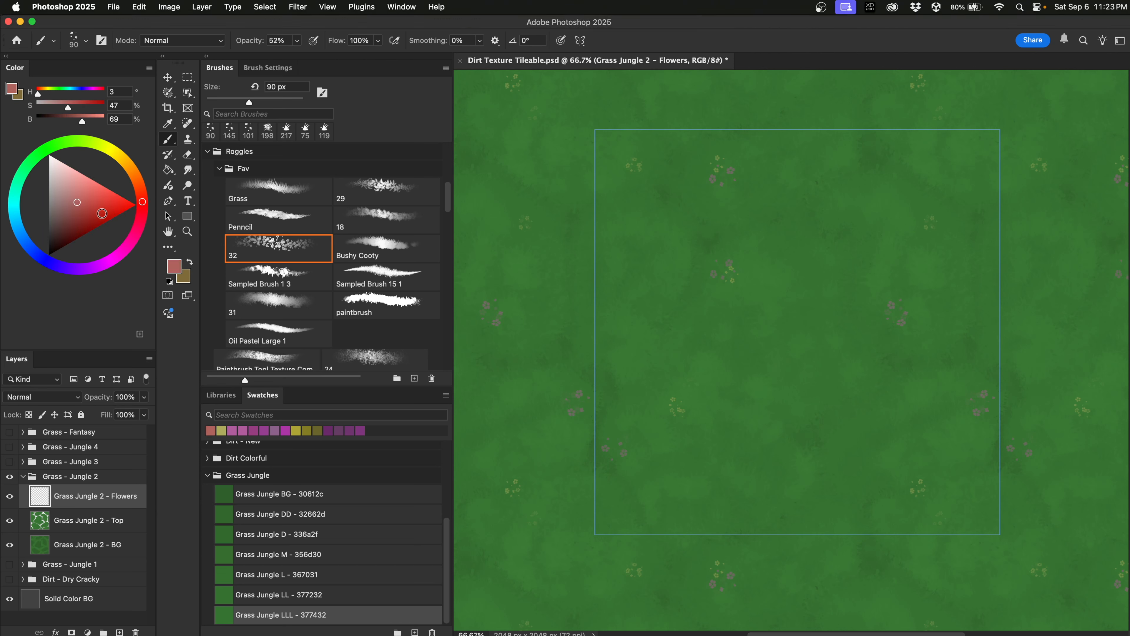
{"action": "left_click", "coordinate": [81, 217]}
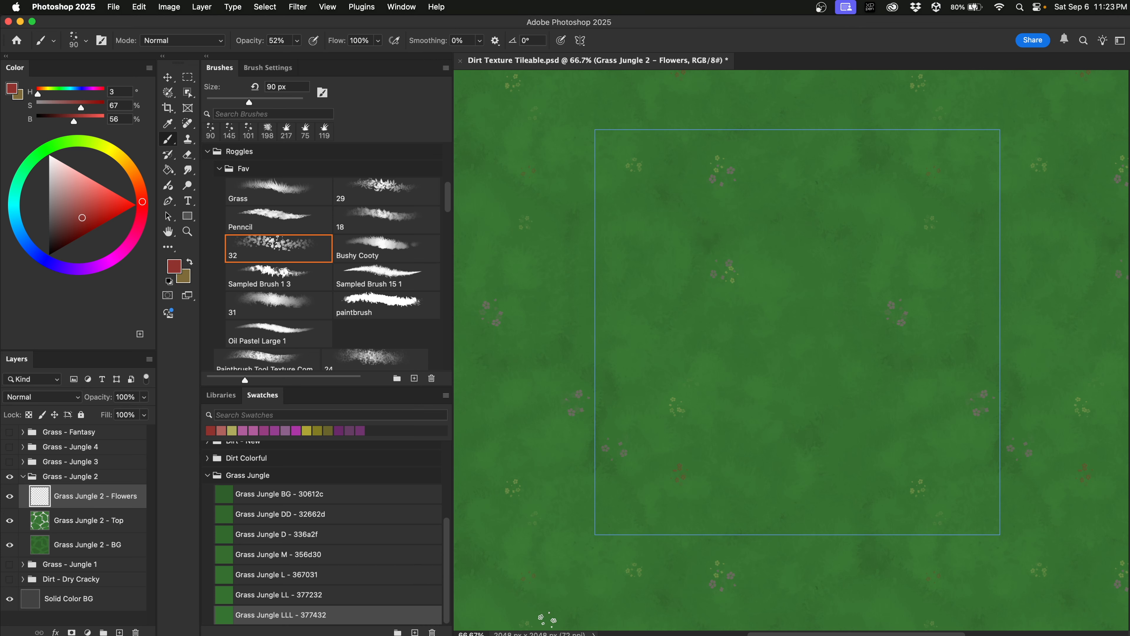
{"action": "left_click", "coordinate": [618, 169]}
{"action": "key", "text": "super+z"}
{"action": "left_click", "coordinate": [630, 166]}
{"action": "left_click", "coordinate": [927, 223]}
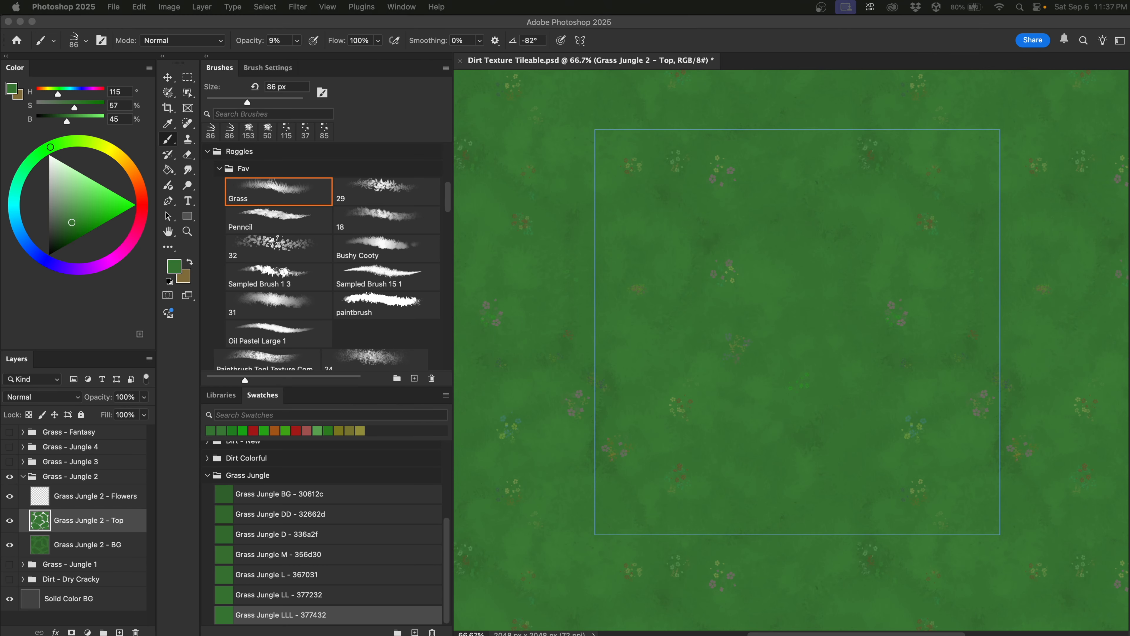
Add Layer 27 clipped to the Top grass layer and set the Grass brush to 10% opacity.
{"action": "left_click", "coordinate": [119, 522]}
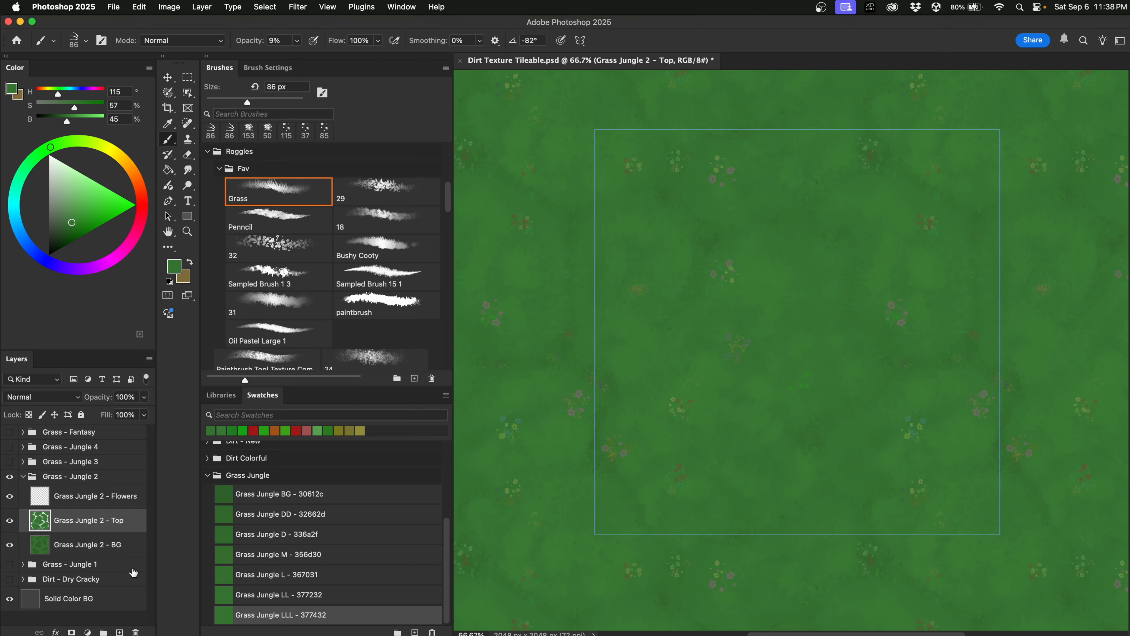
{"action": "left_click", "coordinate": [120, 632]}
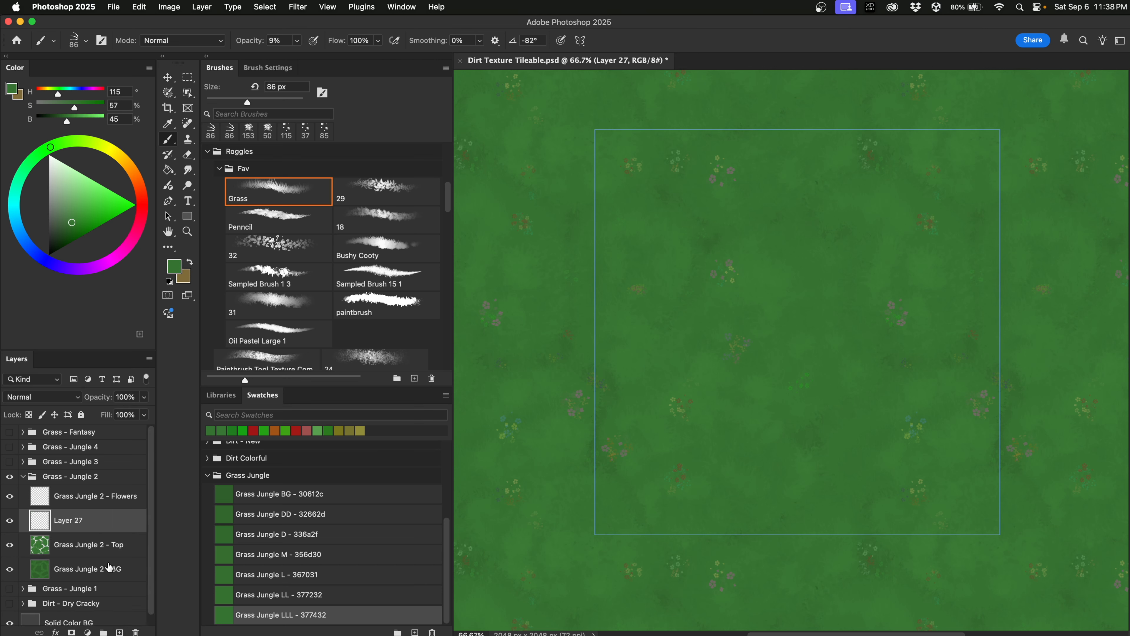
{"action": "left_click", "coordinate": [114, 529], "text": "alt"}
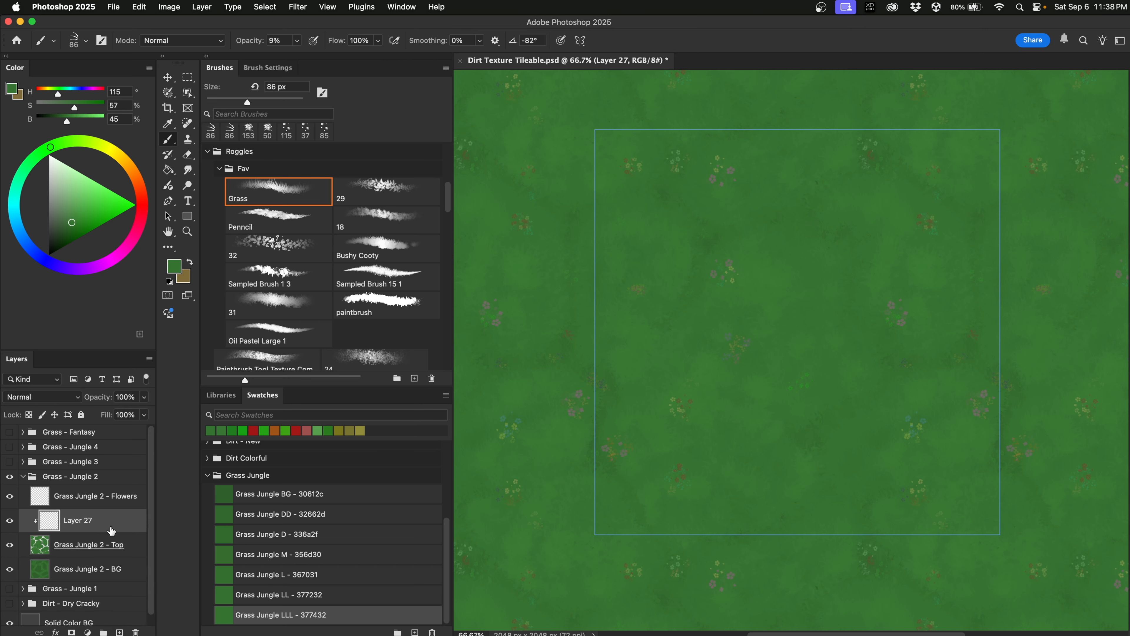
{"action": "left_click", "coordinate": [300, 196]}
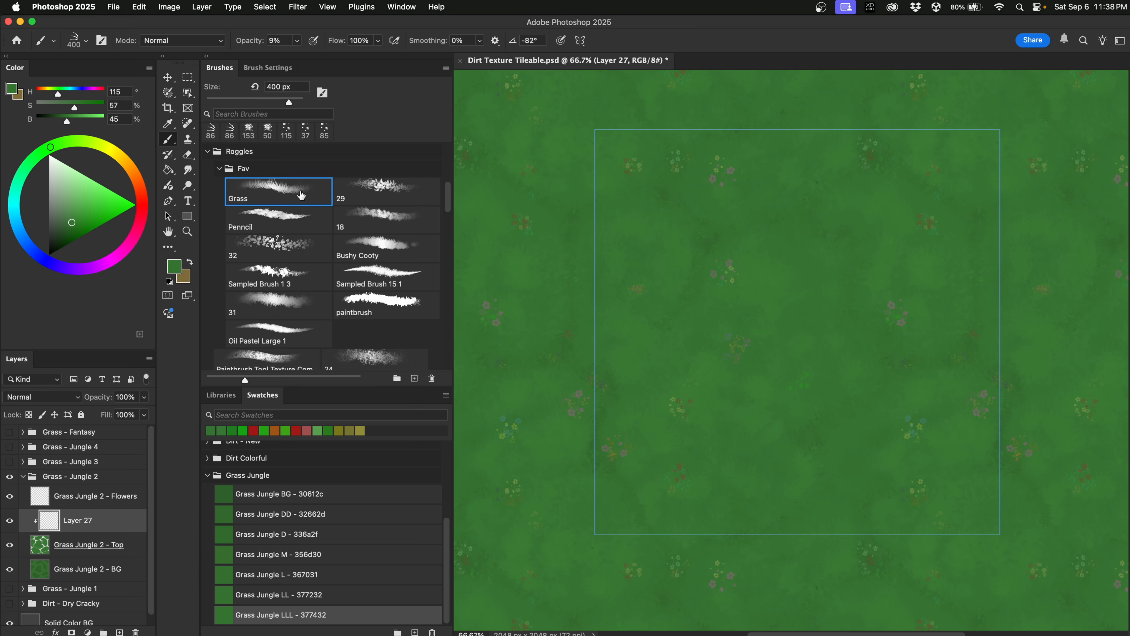
{"action": "left_click", "coordinate": [298, 41]}
{"action": "left_click", "coordinate": [50, 146]}
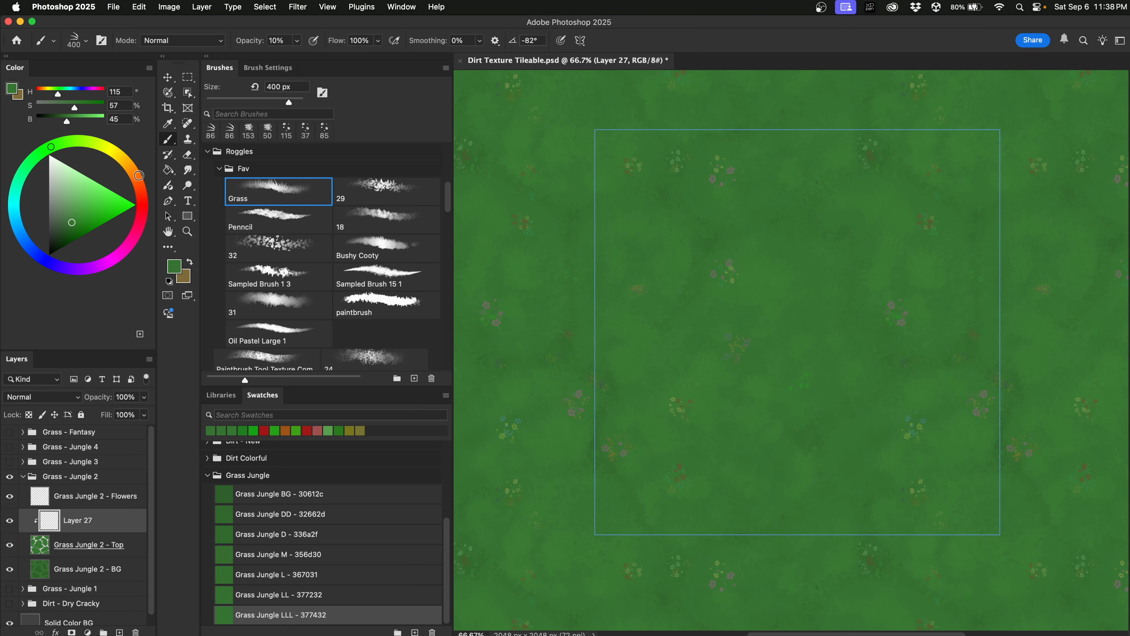
Paint faint brown and orange-brown tint strokes across the grass with a smaller brush.
{"action": "left_click", "coordinate": [132, 169]}
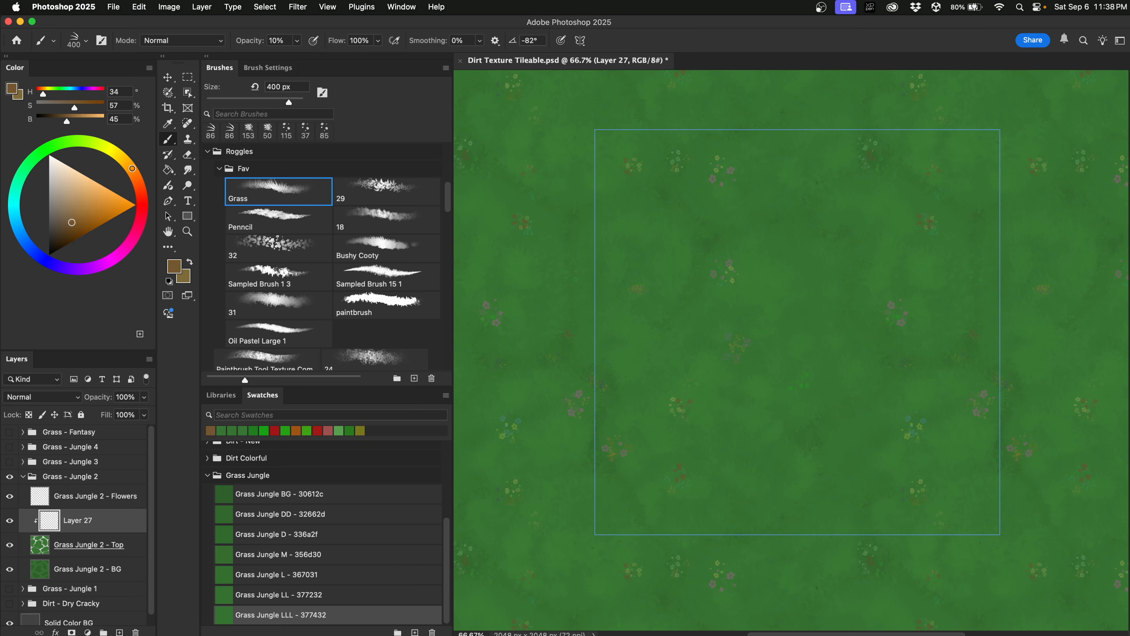
{"action": "left_click", "coordinate": [95, 219]}
{"action": "mouse_move", "coordinate": [639, 356]}
{"action": "left_mouse_down"}
{"action": "mouse_move", "coordinate": [665, 351]}
{"action": "mouse_move", "coordinate": [625, 407]}
{"action": "mouse_move", "coordinate": [631, 435]}
{"action": "left_mouse_up"}
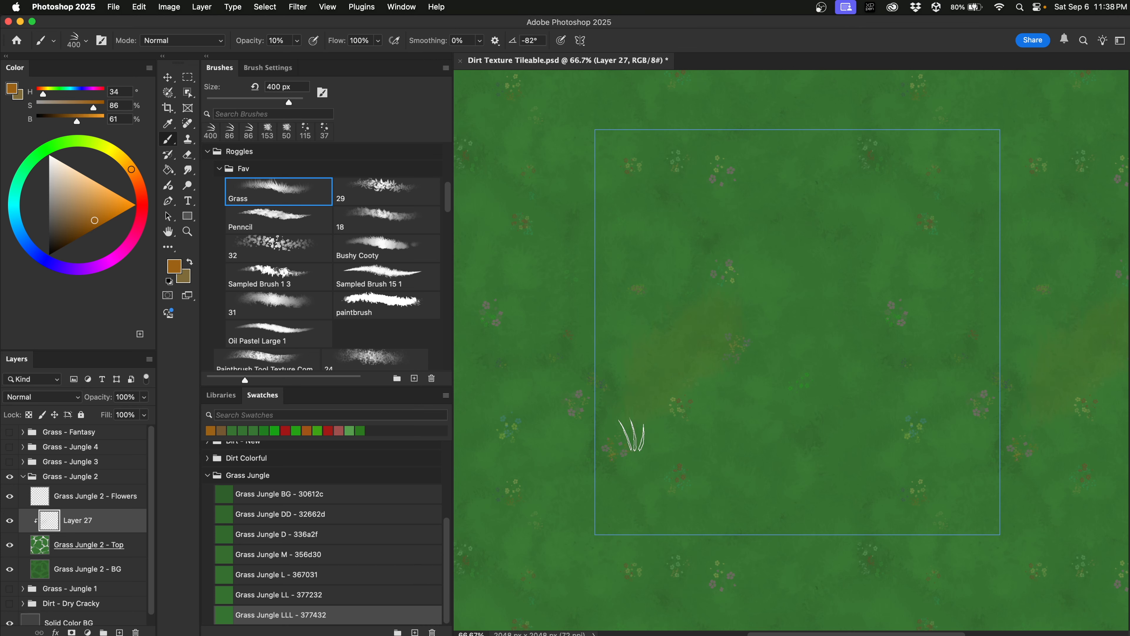
{"action": "mouse_move", "coordinate": [687, 362]}
{"action": "left_mouse_down"}
{"action": "mouse_move", "coordinate": [627, 357]}
{"action": "mouse_move", "coordinate": [665, 354]}
{"action": "mouse_move", "coordinate": [628, 413]}
{"action": "left_mouse_up"}
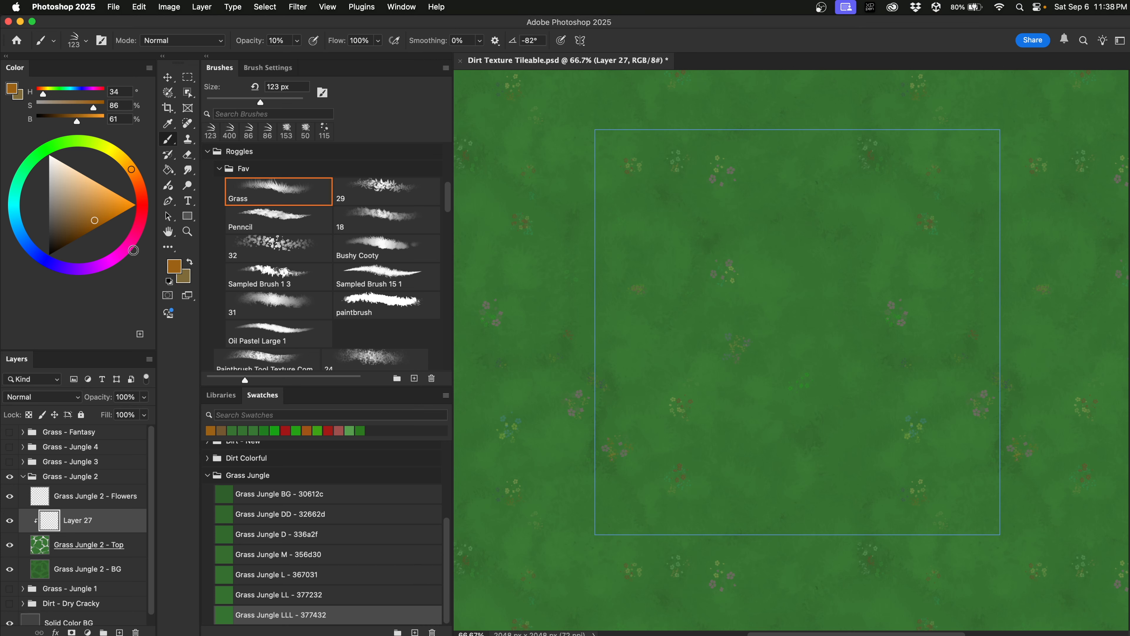
{"action": "left_click", "coordinate": [105, 217]}
{"action": "left_click_drag", "start_coordinate": [681, 364], "coordinate": [623, 417]}
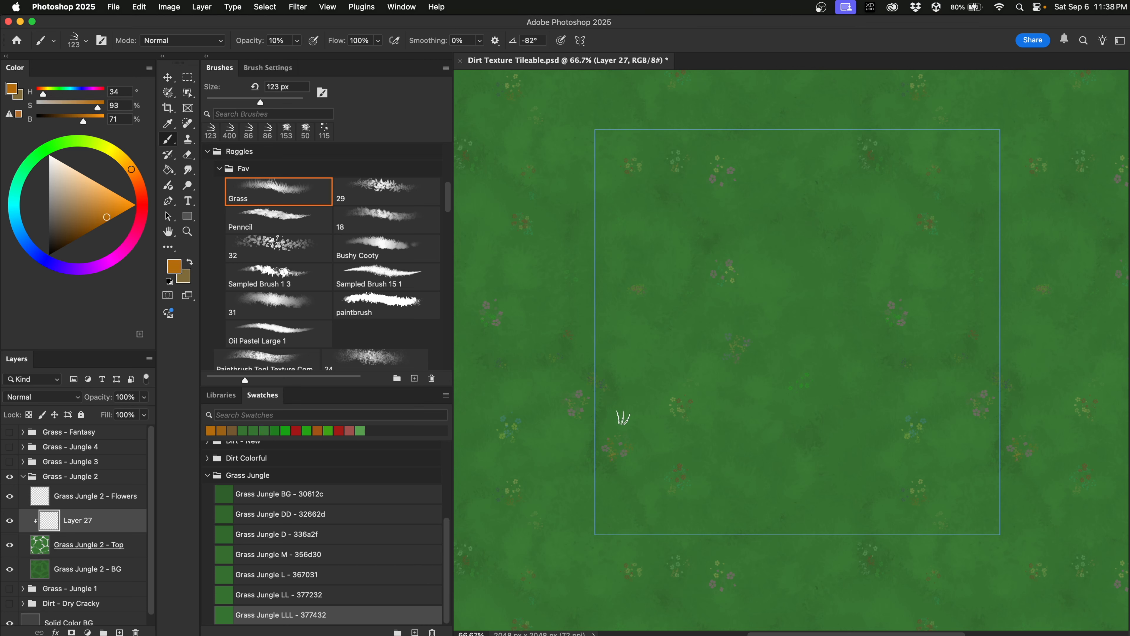
{"action": "mouse_move", "coordinate": [809, 423]}
{"action": "left_mouse_down"}
{"action": "mouse_move", "coordinate": [857, 423]}
{"action": "mouse_move", "coordinate": [851, 444]}
{"action": "mouse_move", "coordinate": [856, 396]}
{"action": "left_mouse_up"}
Add faint orange grass strokes near the top, left and centre of the tile.
{"action": "left_click_drag", "start_coordinate": [725, 220], "coordinate": [698, 217]}
{"action": "left_click_drag", "start_coordinate": [566, 232], "coordinate": [568, 260]}
{"action": "left_click_drag", "start_coordinate": [769, 401], "coordinate": [752, 386]}
{"action": "left_click", "coordinate": [800, 305]}
{"action": "left_click", "coordinate": [139, 185]}
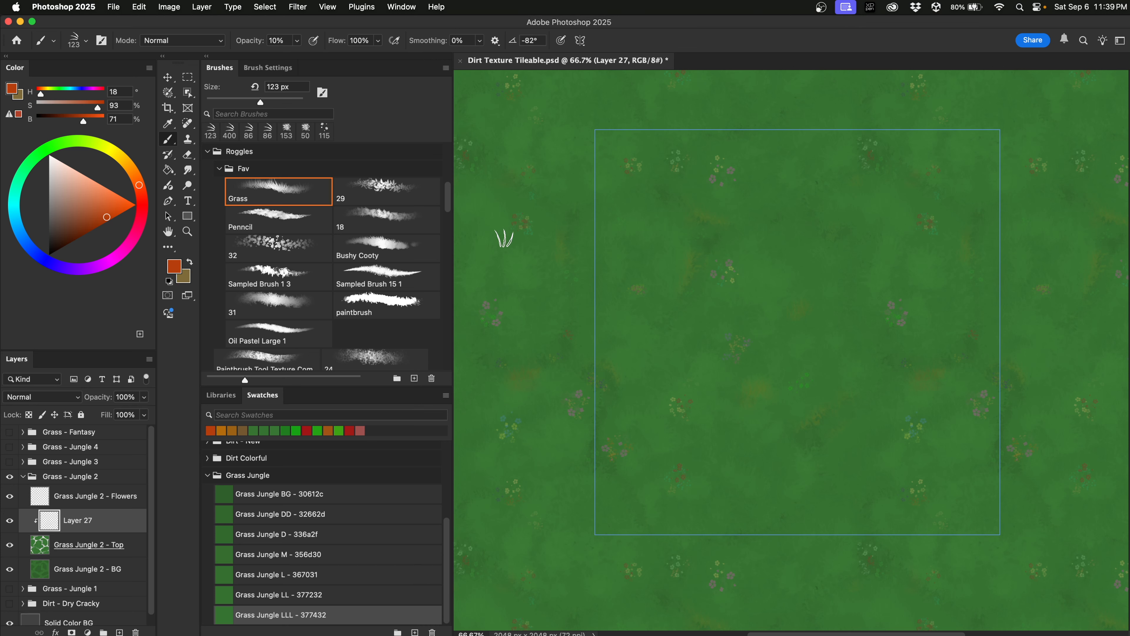
Dab faint red-orange on the grass, then paint faint olive strokes across the tile.
{"action": "left_click", "coordinate": [743, 232]}
{"action": "left_click", "coordinate": [951, 332]}
{"action": "left_click", "coordinate": [974, 222], "text": "alt"}
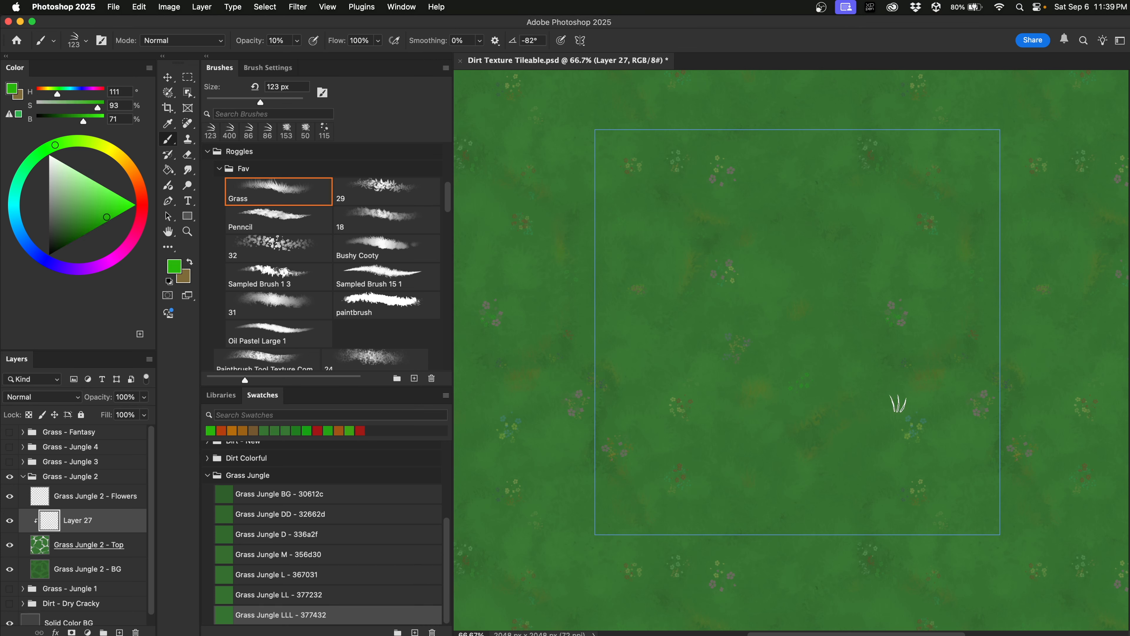
{"action": "left_click", "coordinate": [898, 404], "text": "alt"}
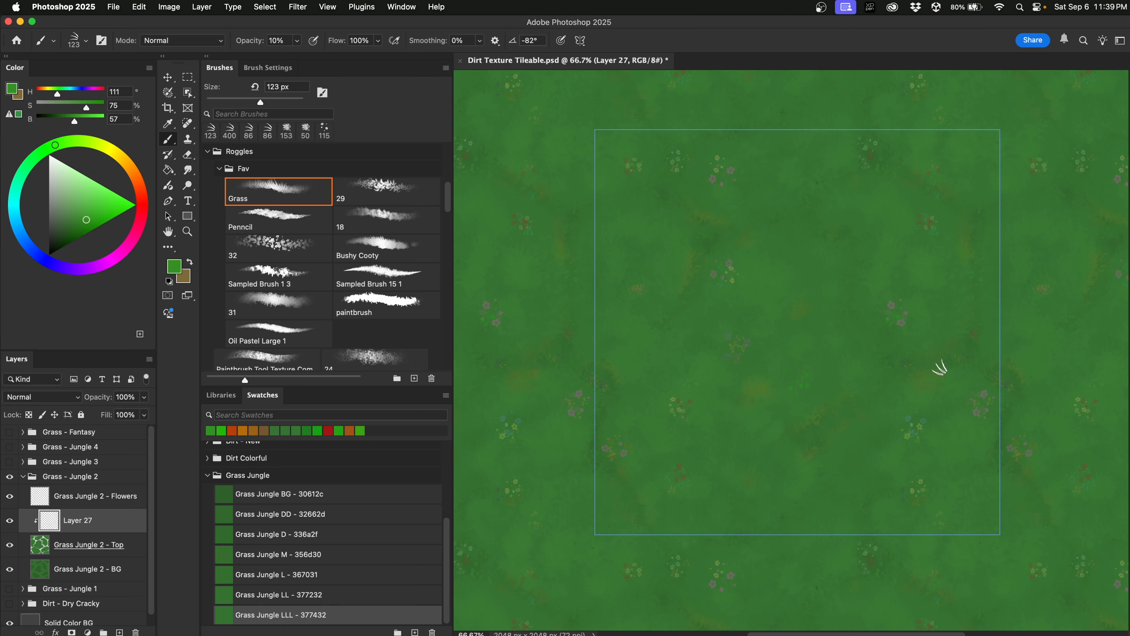
{"action": "left_click", "coordinate": [699, 257], "text": "alt"}
{"action": "left_click", "coordinate": [102, 145]}
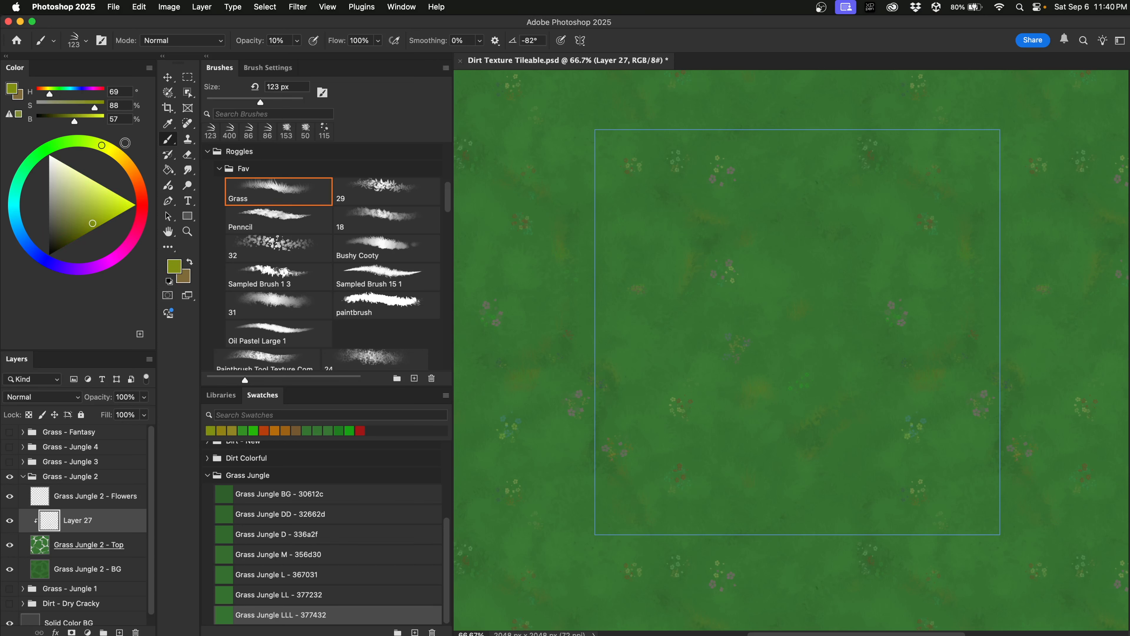
{"action": "left_click_drag", "start_coordinate": [572, 306], "coordinate": [561, 310]}
{"action": "left_click_drag", "start_coordinate": [732, 327], "coordinate": [729, 359]}
{"action": "left_click_drag", "start_coordinate": [751, 476], "coordinate": [756, 490]}
{"action": "left_click_drag", "start_coordinate": [936, 381], "coordinate": [913, 398]}
{"action": "left_click_drag", "start_coordinate": [915, 586], "coordinate": [900, 568]}
Sample a grass green from the canvas after trying red and orange-brown colours.
{"action": "left_click", "coordinate": [724, 407], "text": "alt"}
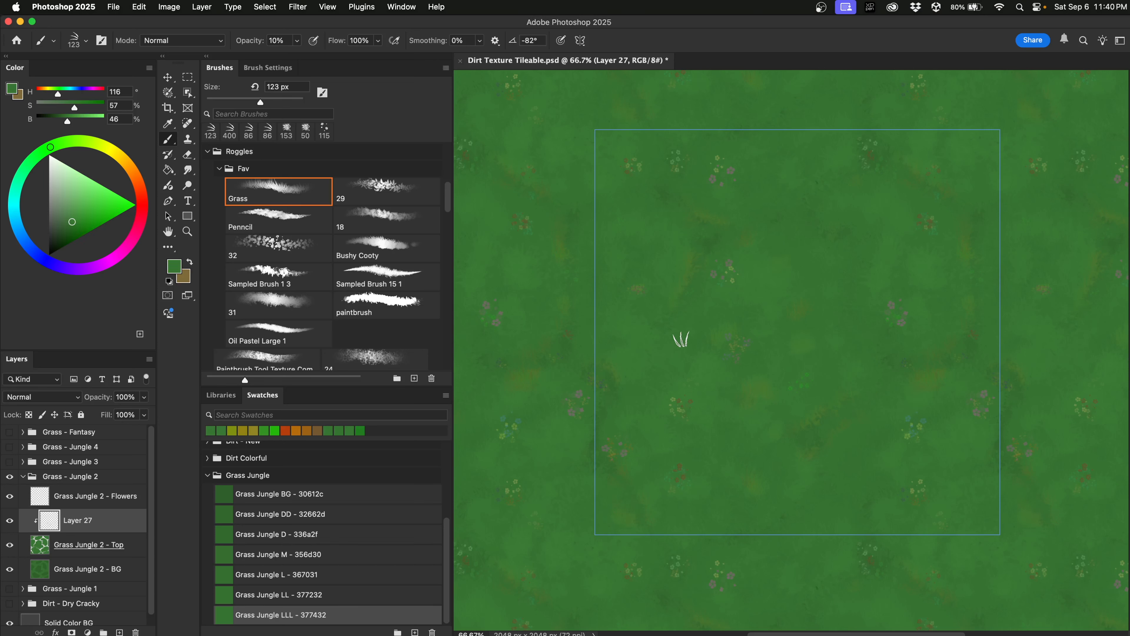
{"action": "left_click", "coordinate": [142, 206]}
{"action": "left_click", "coordinate": [103, 220]}
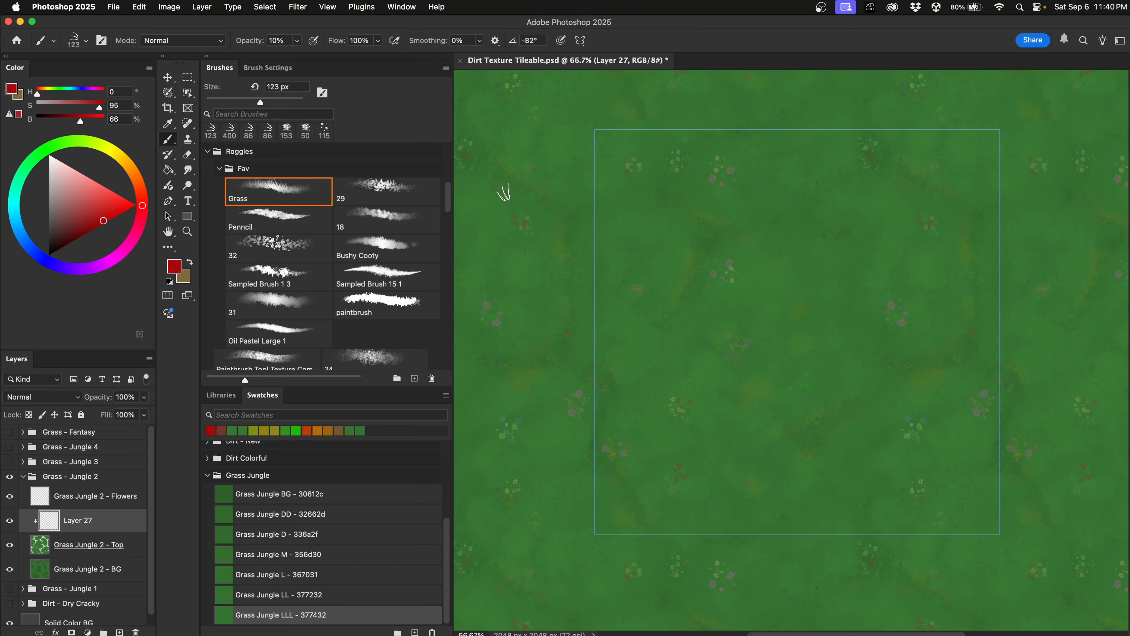
{"action": "left_click", "coordinate": [139, 183]}
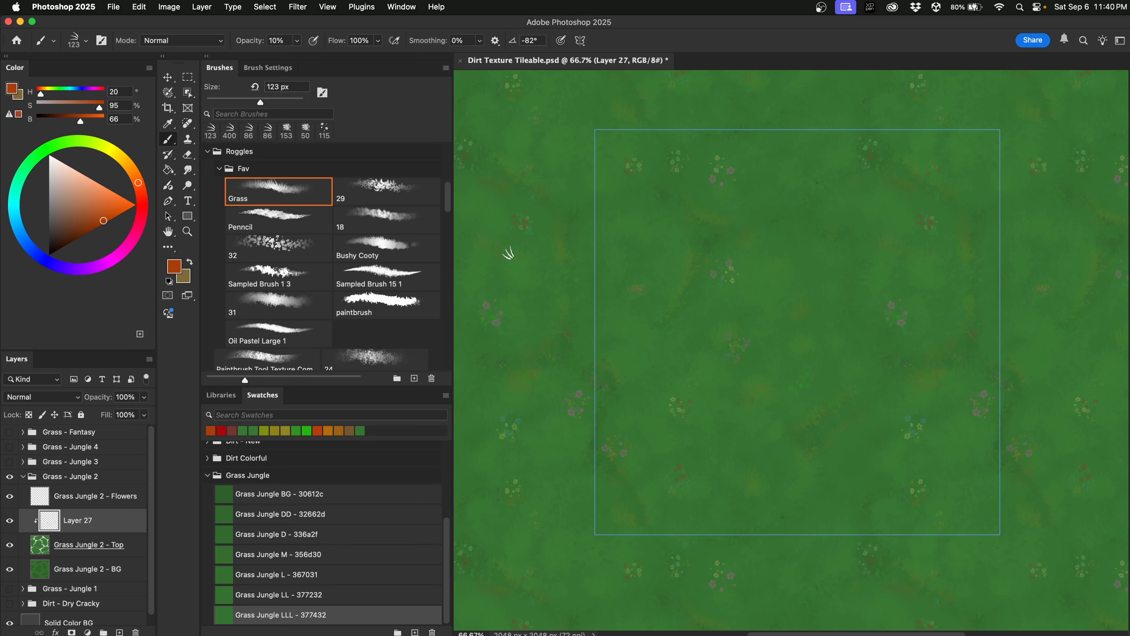
{"action": "left_click", "coordinate": [713, 377], "text": "alt"}
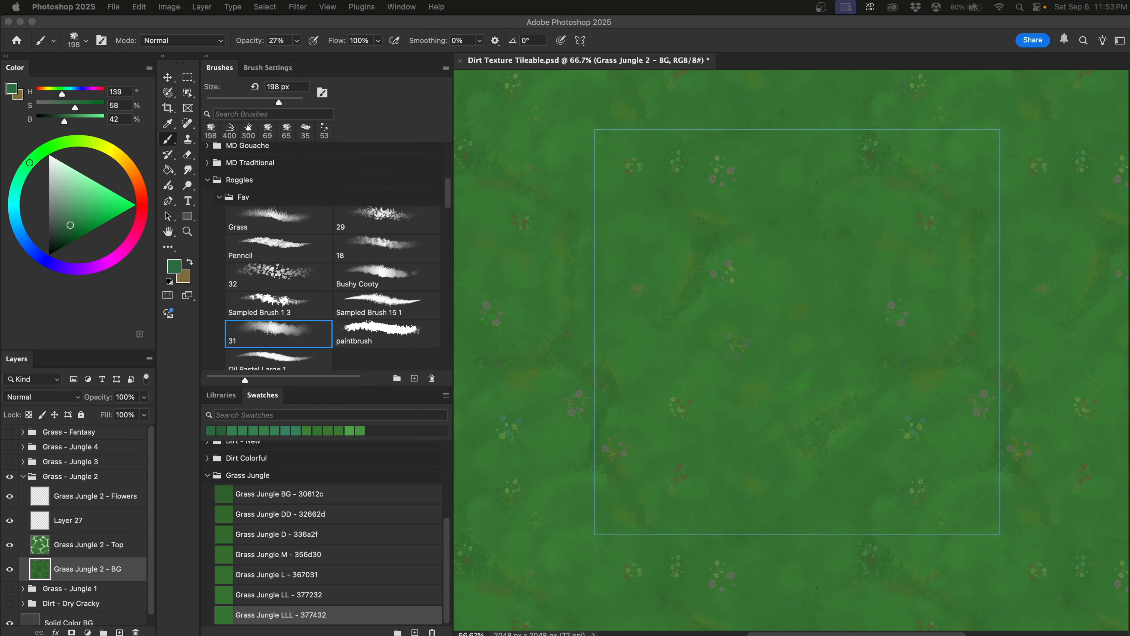
Add a new empty layer above the grass background and fine-tune the green hue.
{"action": "left_click", "coordinate": [106, 557]}
{"action": "left_click", "coordinate": [108, 550]}
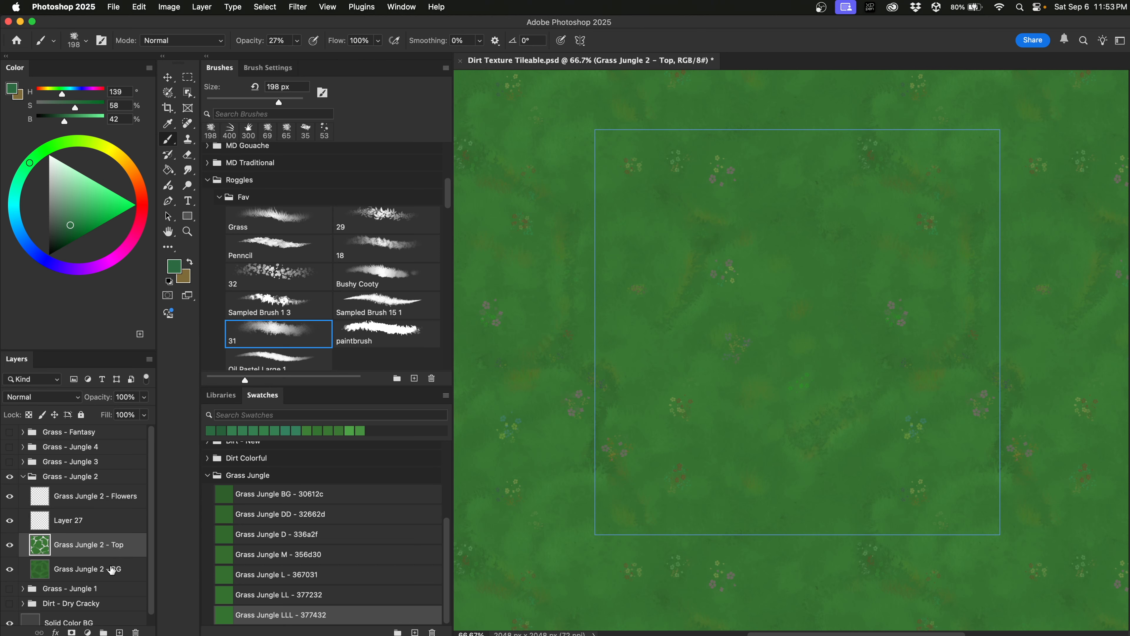
{"action": "left_click", "coordinate": [112, 569]}
{"action": "left_click", "coordinate": [119, 632]}
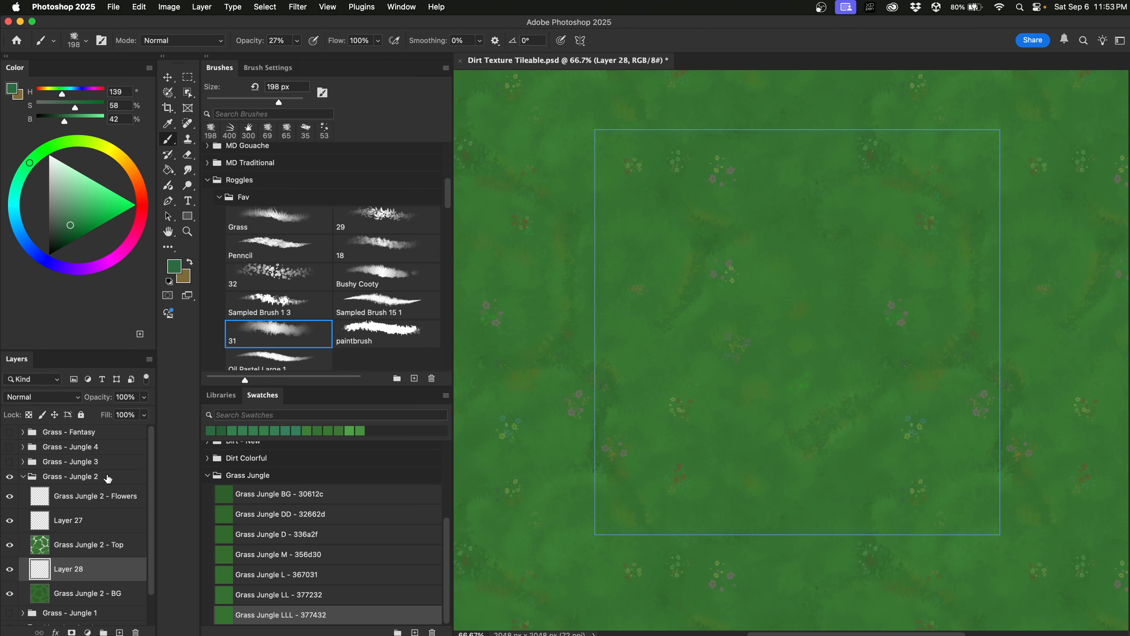
{"action": "left_click", "coordinate": [29, 165]}
{"action": "left_click_drag", "start_coordinate": [28, 164], "coordinate": [30, 163]}
Paint faint teal-green and darker green patches with the 198 px soft brush.
{"action": "left_click", "coordinate": [297, 342]}
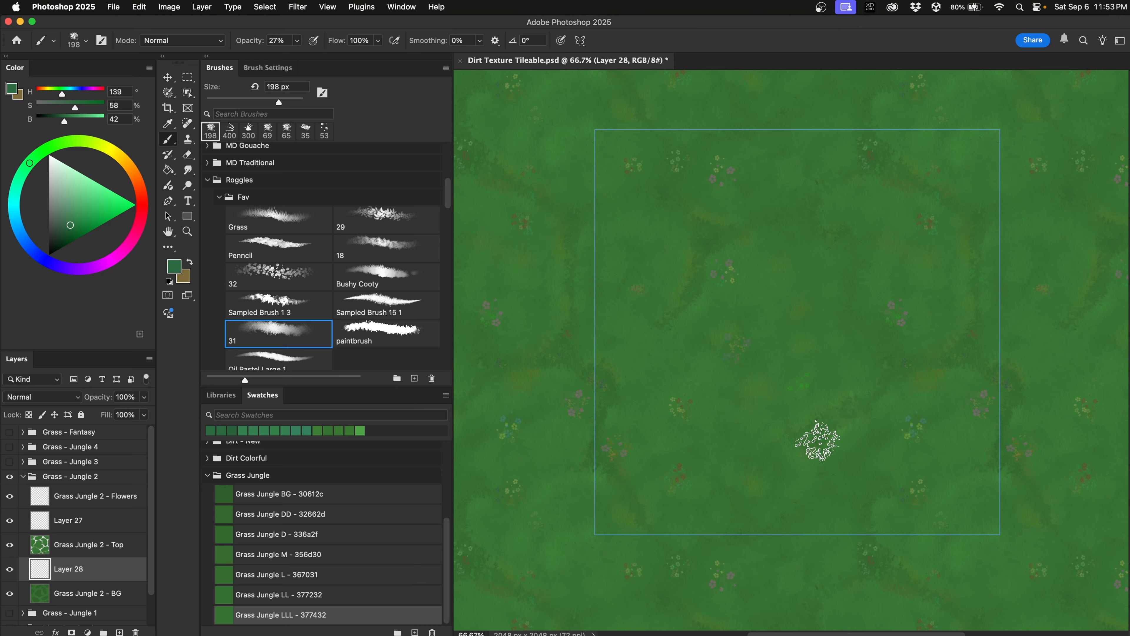
{"action": "left_click_drag", "start_coordinate": [790, 447], "coordinate": [859, 402]}
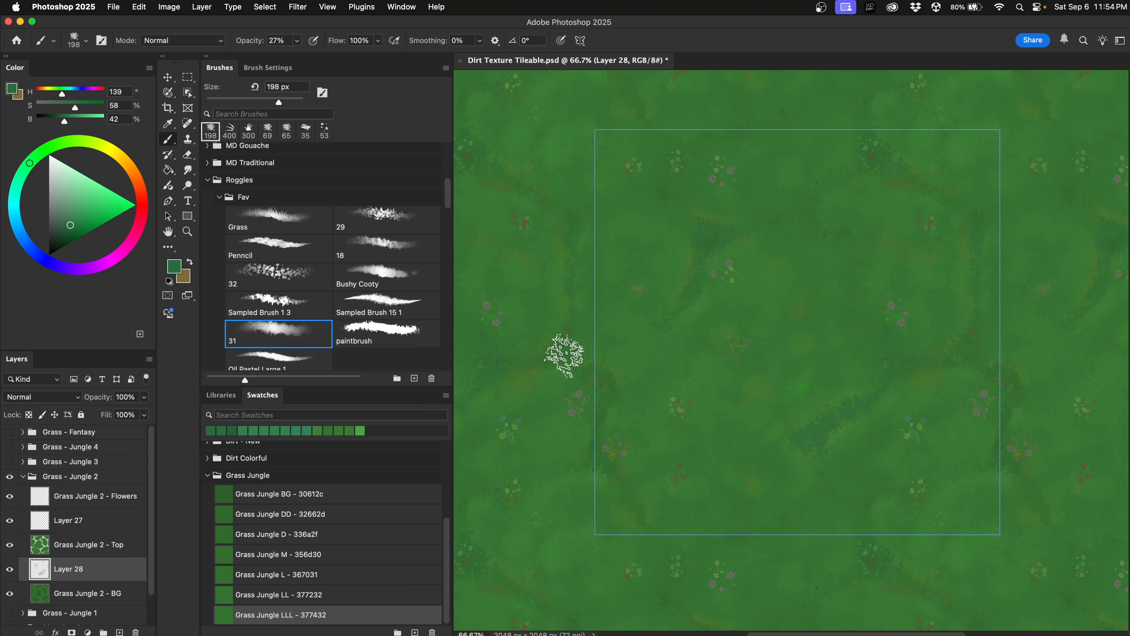
{"action": "left_click_drag", "start_coordinate": [563, 360], "coordinate": [562, 354]}
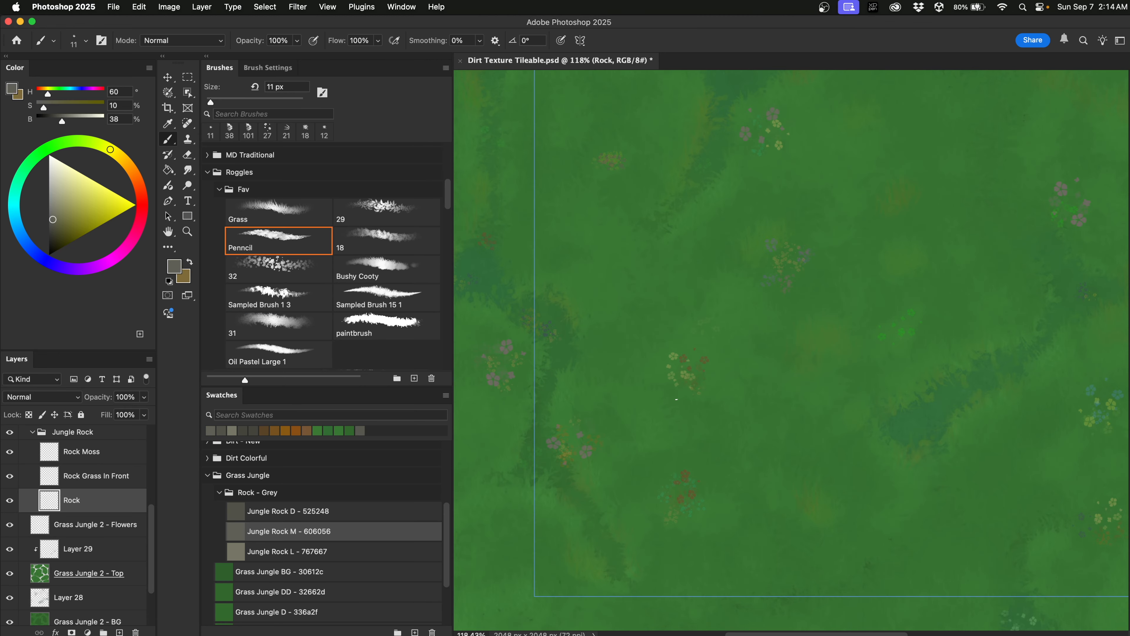
Draw the triangular rock outline with a 30 px brush and fill its bottom face with Jungle Rock D.
{"action": "left_click_drag", "start_coordinate": [678, 400], "coordinate": [690, 400]}
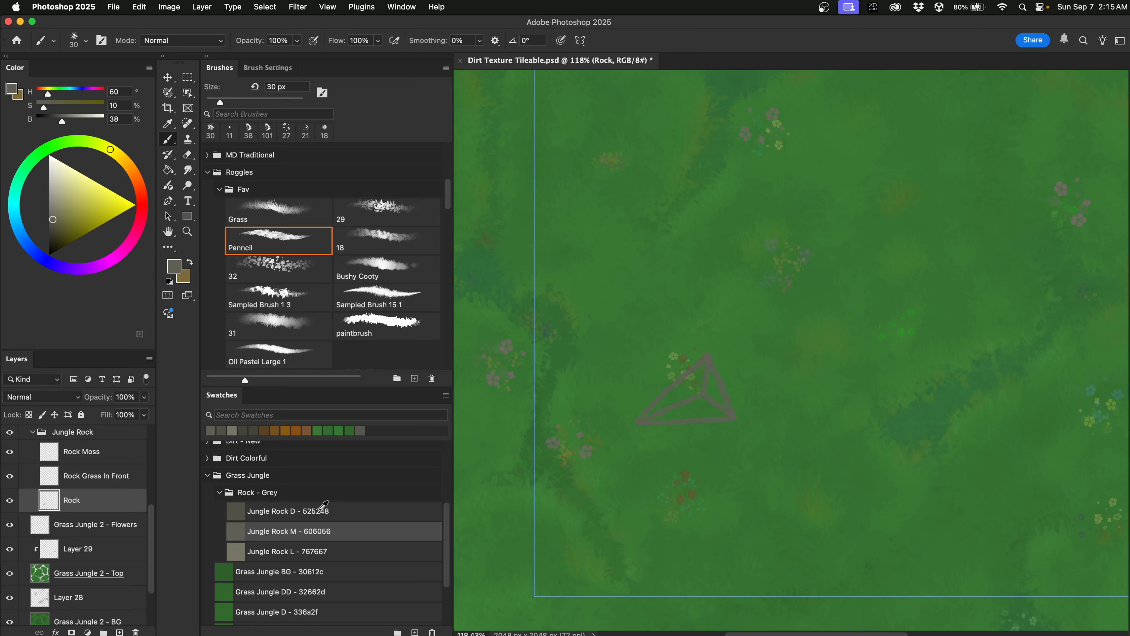
{"action": "left_click", "coordinate": [329, 505]}
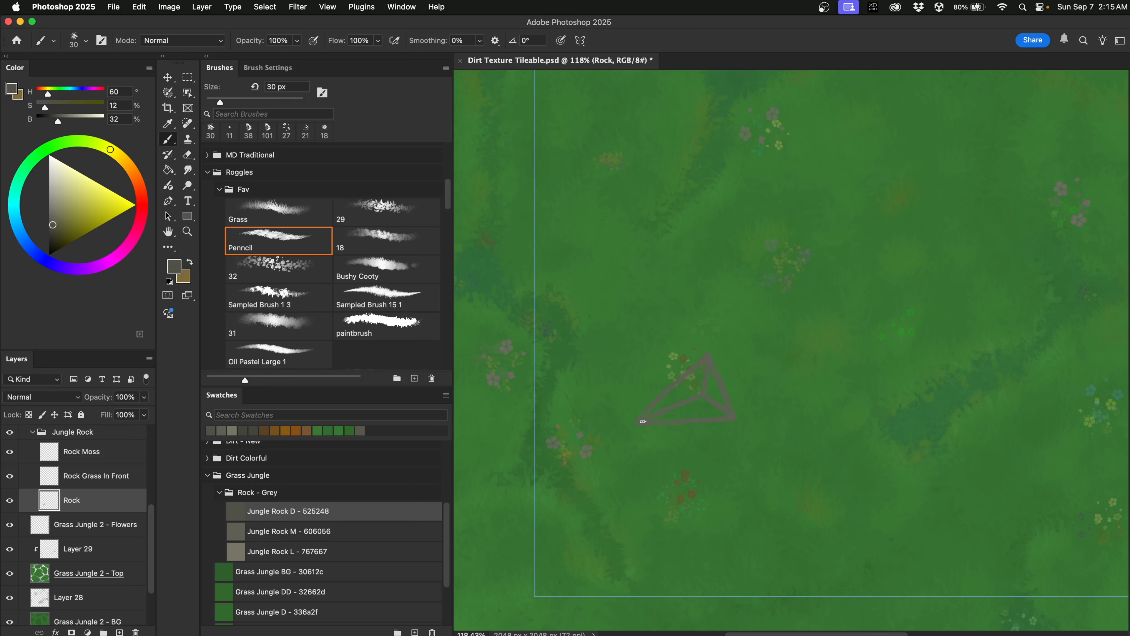
{"action": "mouse_move", "coordinate": [664, 418]}
{"action": "left_mouse_down"}
{"action": "mouse_move", "coordinate": [721, 413]}
{"action": "mouse_move", "coordinate": [703, 399]}
{"action": "mouse_move", "coordinate": [653, 419]}
{"action": "mouse_move", "coordinate": [692, 413]}
{"action": "left_mouse_up"}
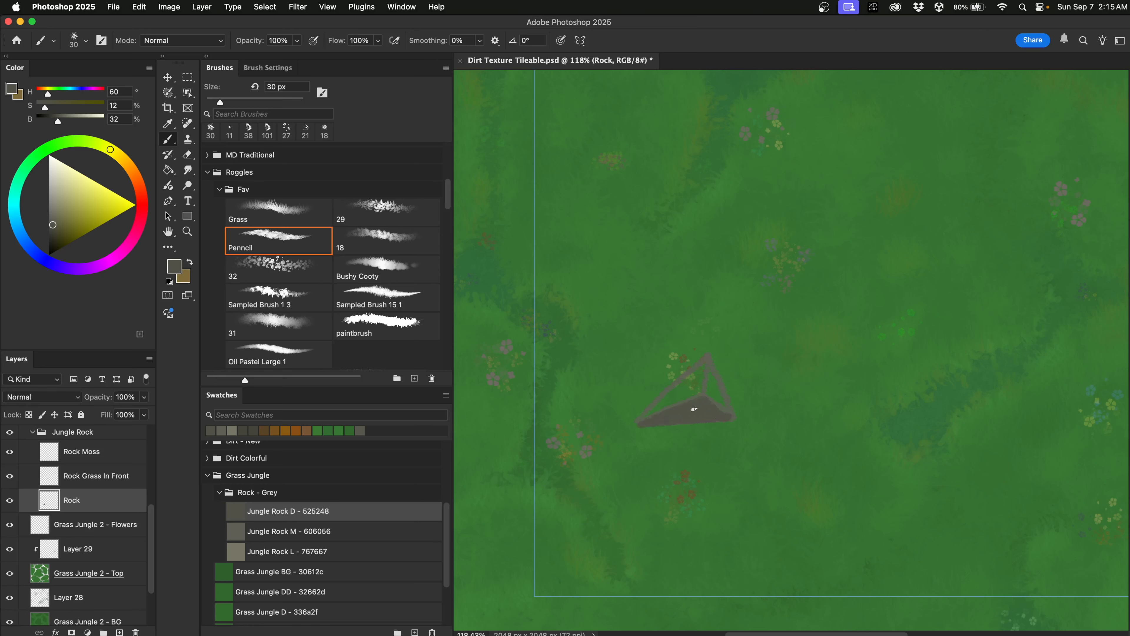
Paint the rock's light face and ridge highlight in Jungle Rock L with a ~16 px brush.
{"action": "left_click", "coordinate": [317, 549]}
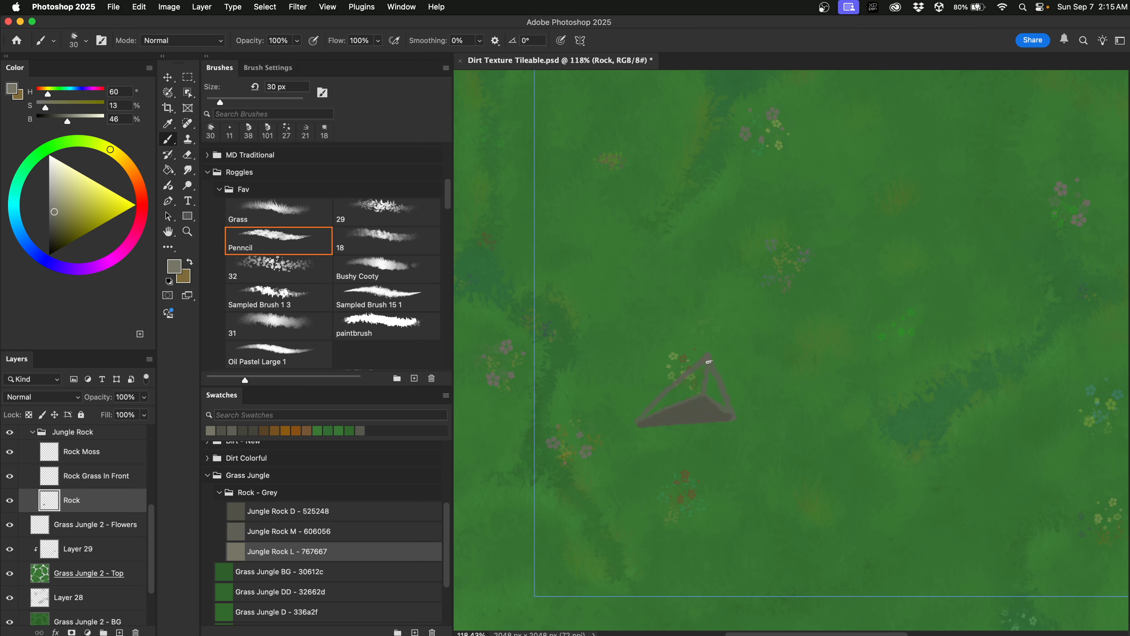
{"action": "mouse_move", "coordinate": [708, 357]}
{"action": "left_mouse_down"}
{"action": "mouse_move", "coordinate": [705, 393]}
{"action": "mouse_move", "coordinate": [727, 421]}
{"action": "mouse_move", "coordinate": [707, 394]}
{"action": "mouse_move", "coordinate": [704, 358]}
{"action": "mouse_move", "coordinate": [717, 387]}
{"action": "left_mouse_up"}
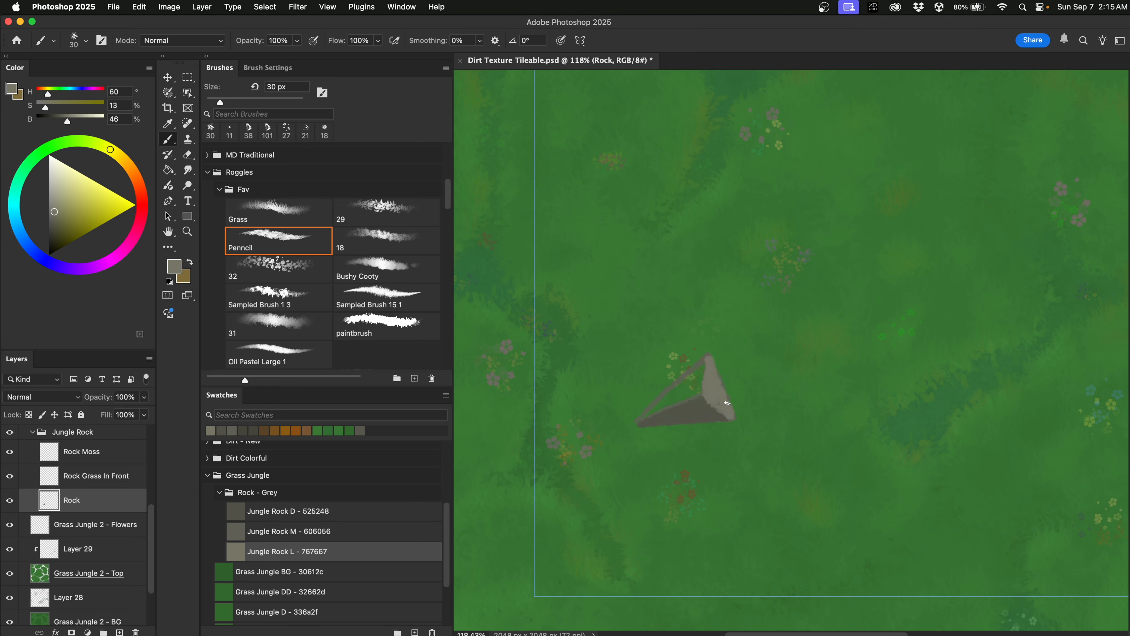
{"action": "left_click", "coordinate": [304, 529]}
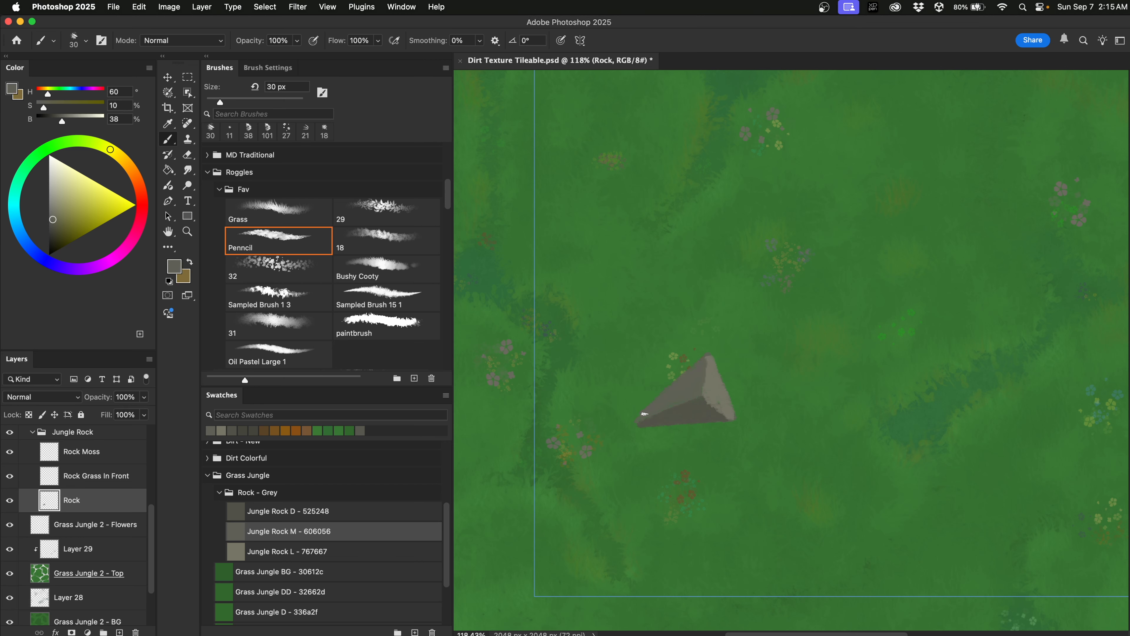
{"action": "left_click", "coordinate": [333, 545]}
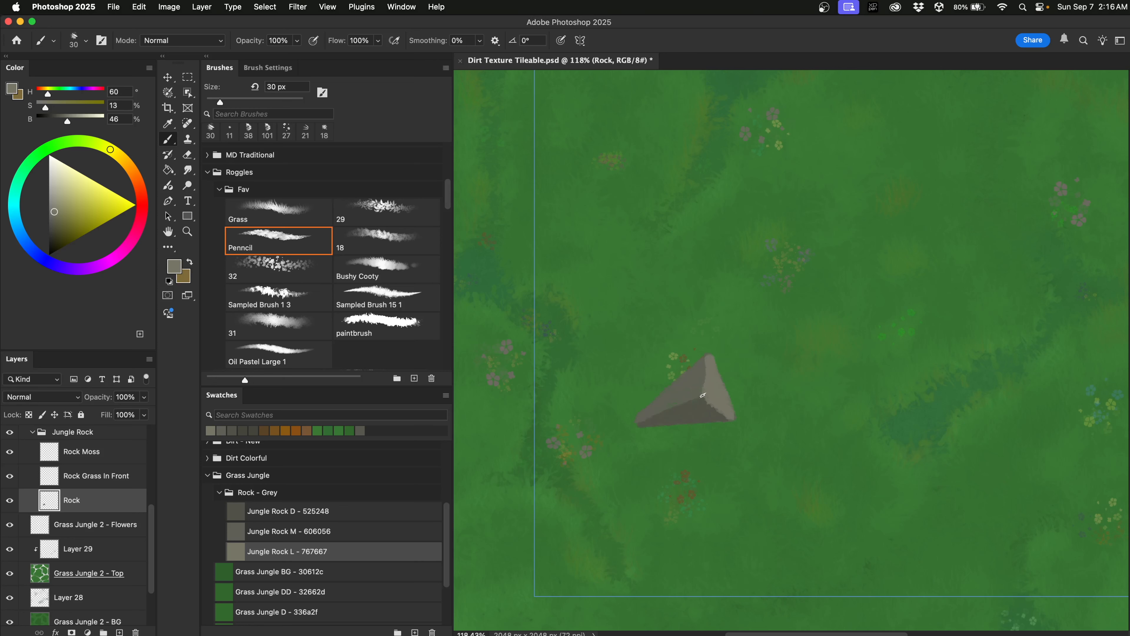
{"action": "left_click_drag", "start_coordinate": [768, 379], "coordinate": [756, 383]}
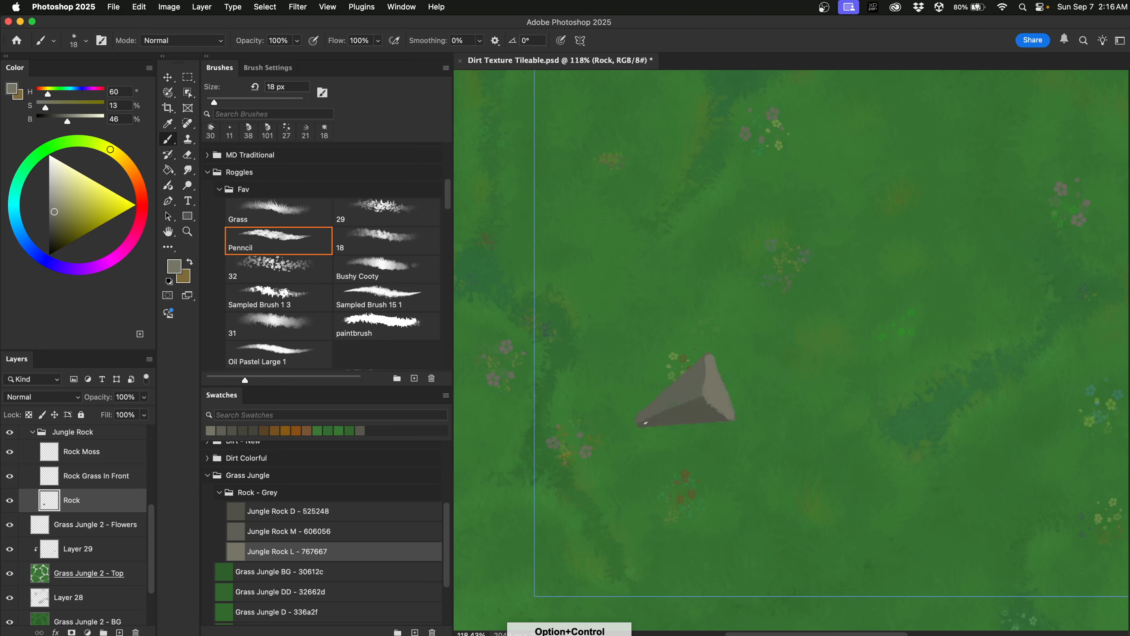
{"action": "left_click_drag", "start_coordinate": [672, 407], "coordinate": [703, 395]}
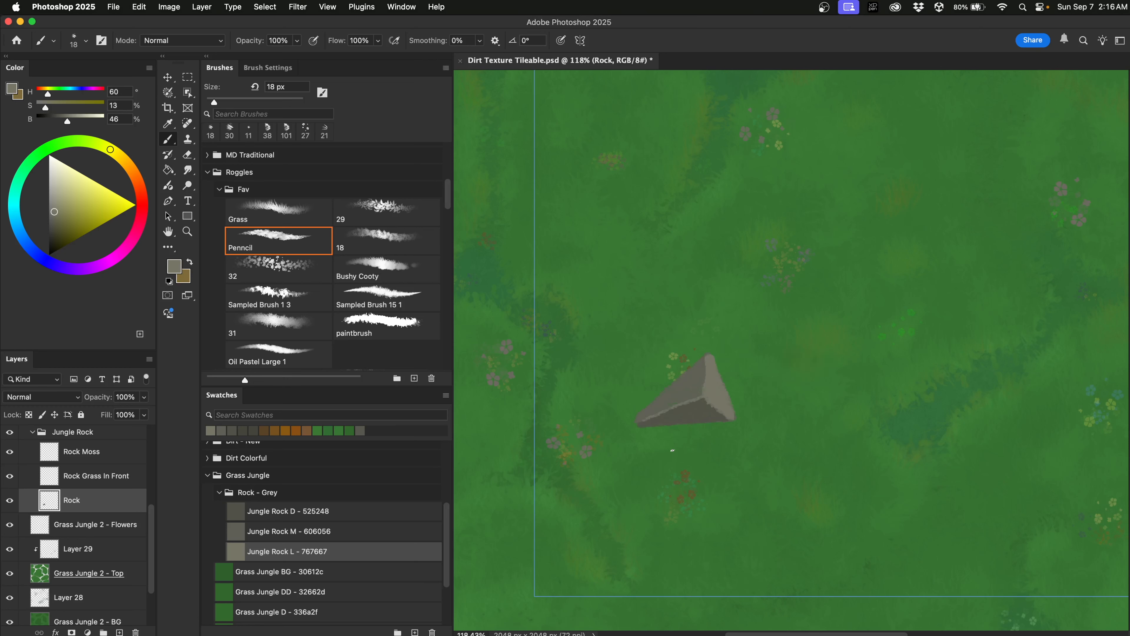
Fill the remaining faces with dark, mid and light greys sampled from the rock and Jungle Rock M.
{"action": "left_click", "coordinate": [693, 414], "text": "alt"}
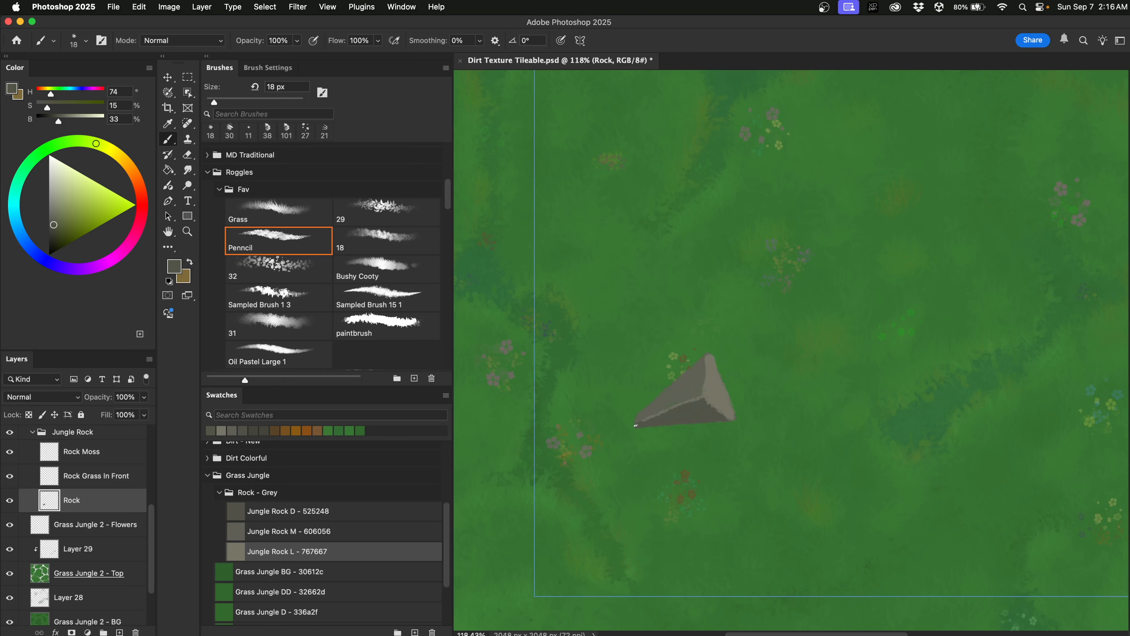
{"action": "left_click", "coordinate": [644, 411], "text": "alt"}
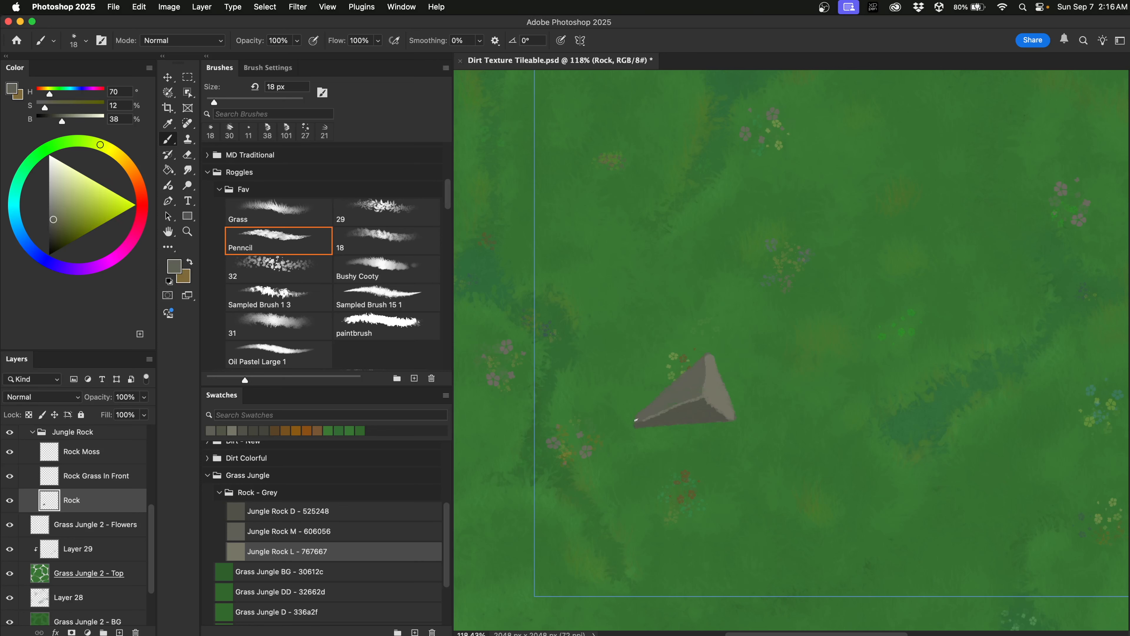
{"action": "left_click", "coordinate": [697, 399], "text": "alt"}
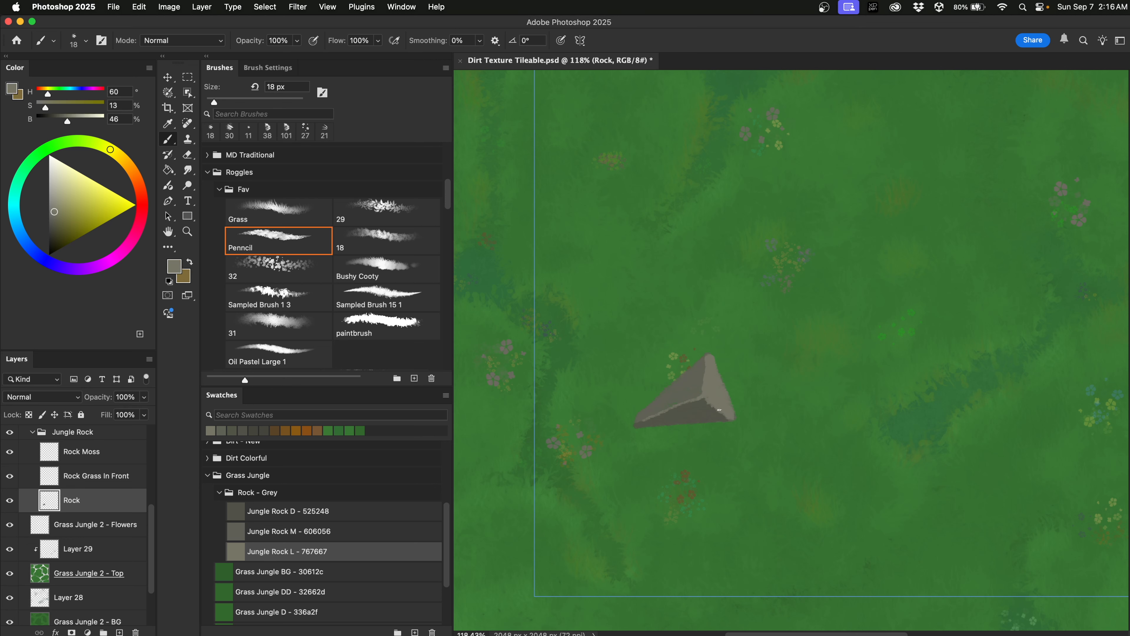
{"action": "left_click", "coordinate": [691, 387], "text": "alt"}
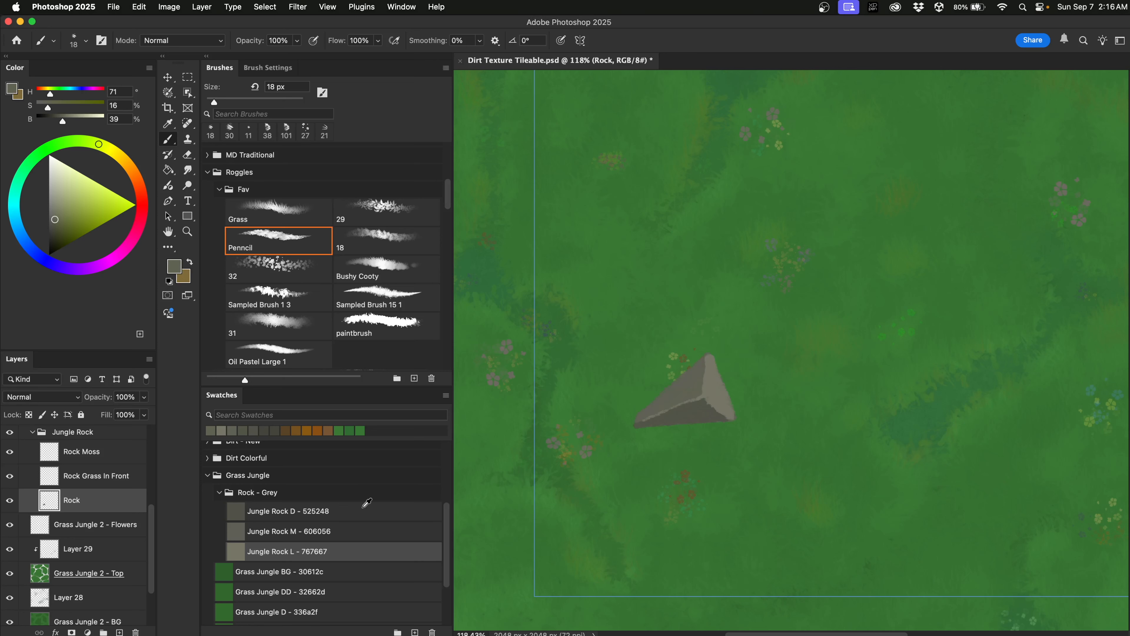
{"action": "left_click", "coordinate": [320, 530]}
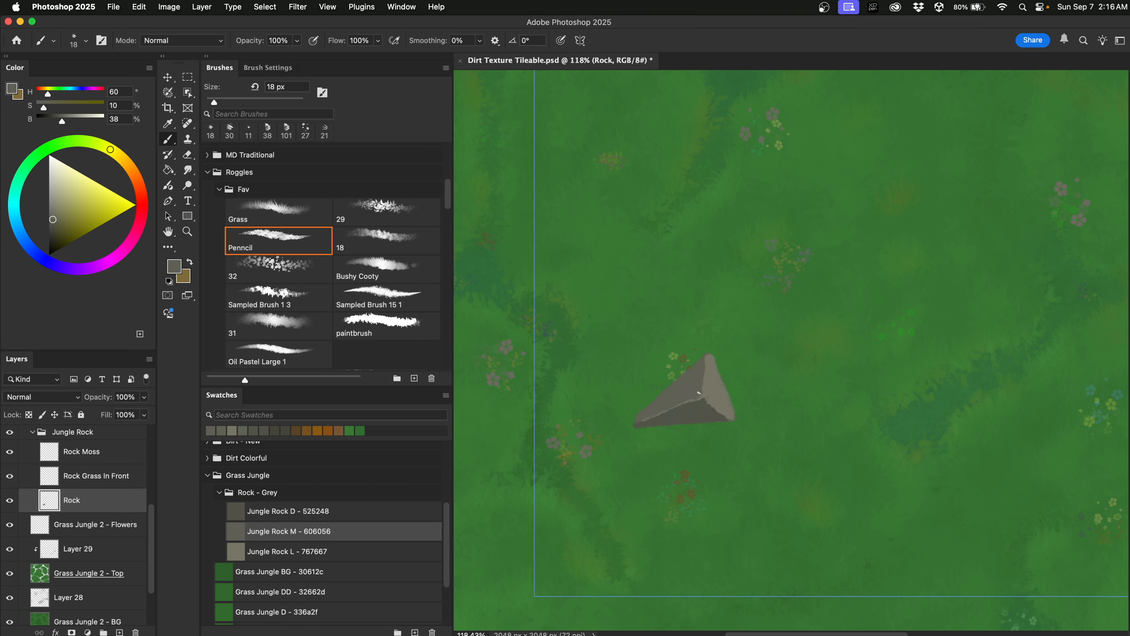
{"action": "left_click", "coordinate": [714, 393], "text": "alt"}
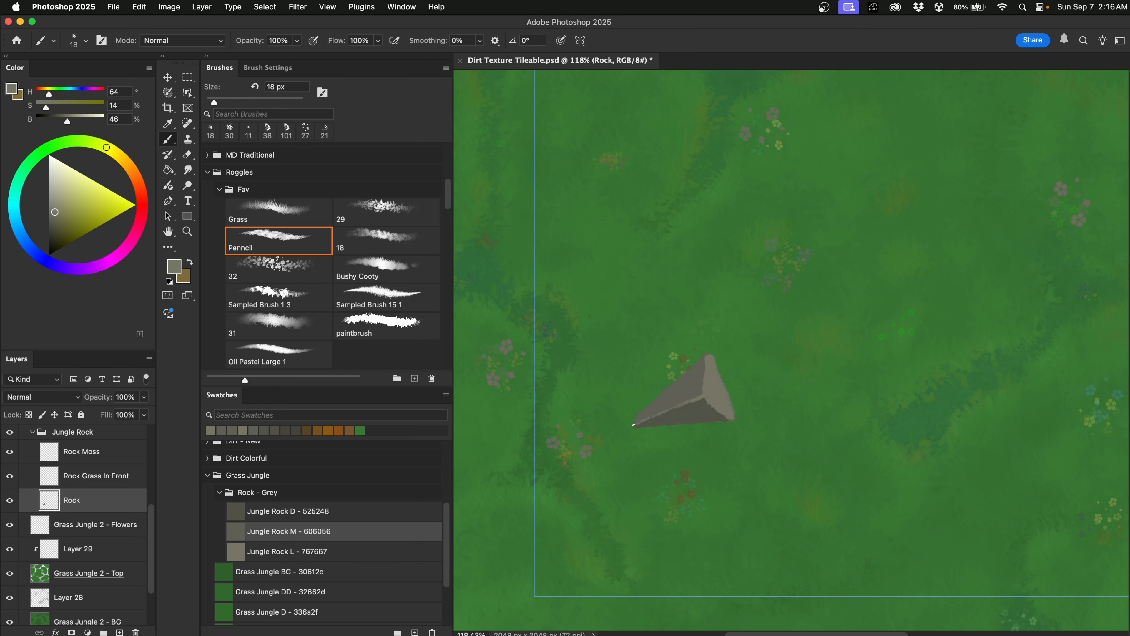
{"action": "left_click", "coordinate": [713, 375], "text": "alt"}
{"action": "left_click", "coordinate": [189, 155]}
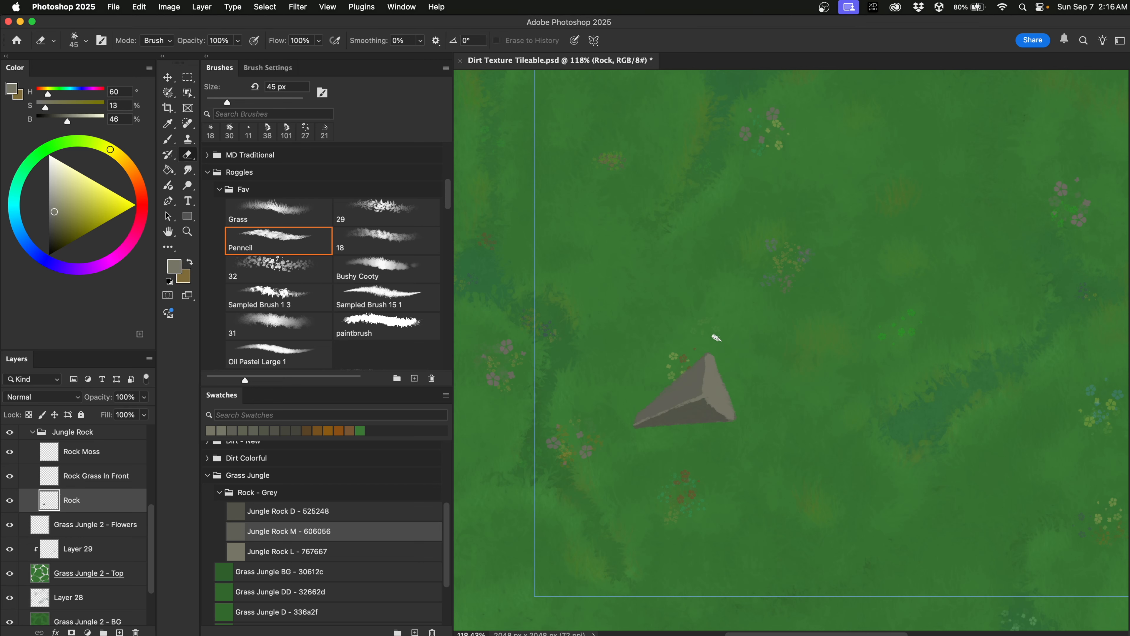
Trim the rock's right edge with a ~33 px eraser and touch up its corner with sampled rock greys.
{"action": "left_click_drag", "start_coordinate": [715, 354], "coordinate": [738, 417]}
{"action": "left_click_drag", "start_coordinate": [638, 382], "coordinate": [628, 391]}
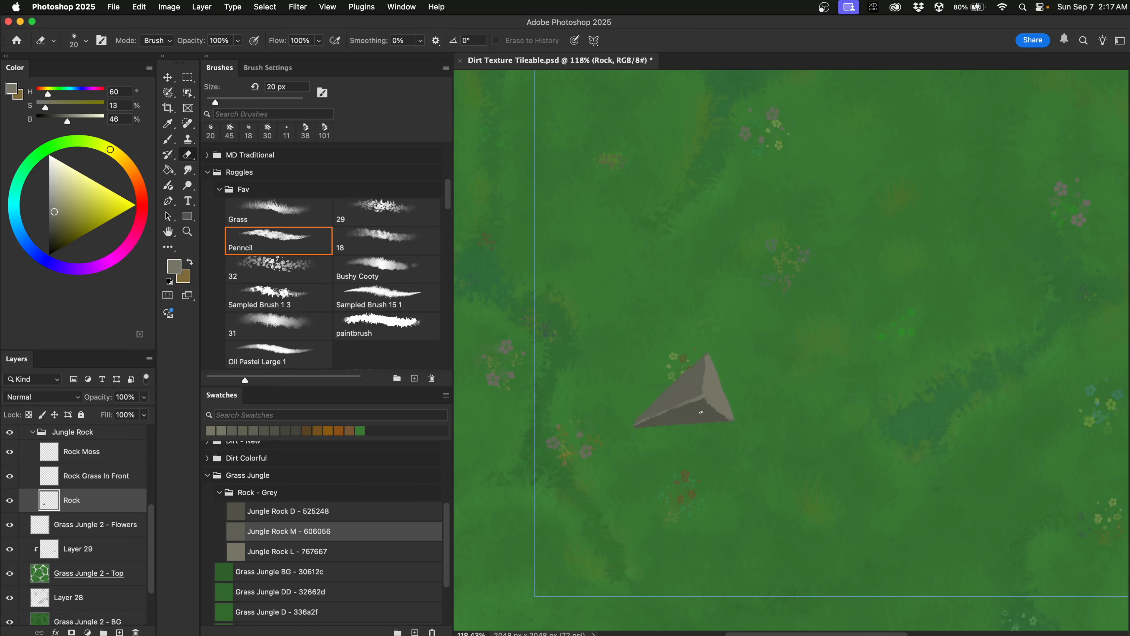
{"action": "key", "text": "b"}
{"action": "left_click", "coordinate": [700, 414], "text": "alt"}
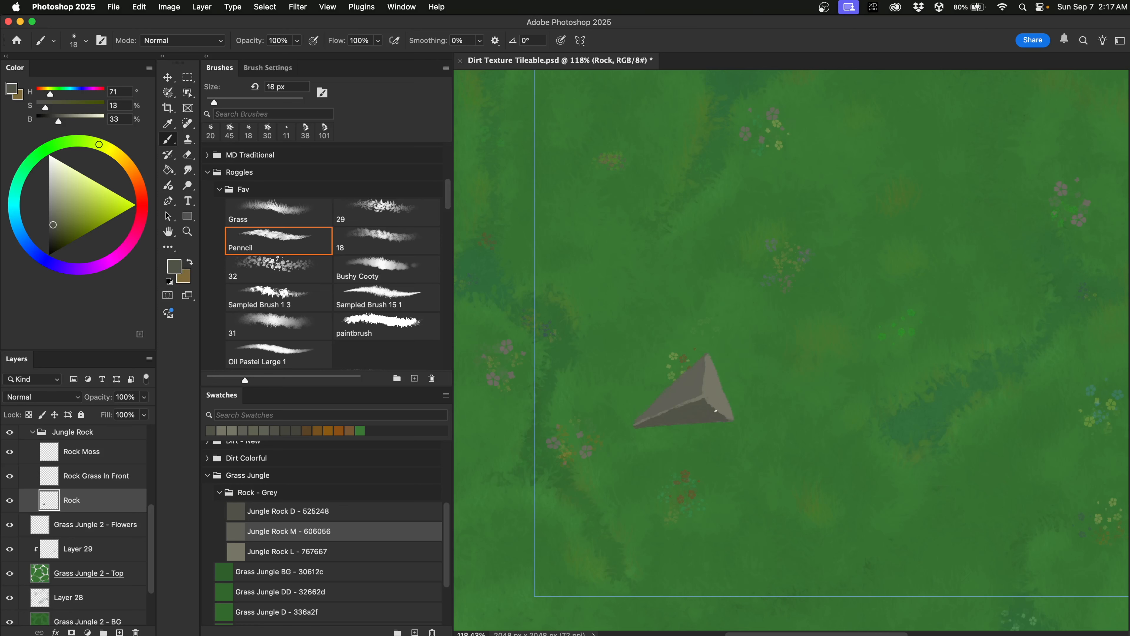
{"action": "left_click", "coordinate": [728, 417]}
{"action": "left_click", "coordinate": [685, 380], "text": "alt"}
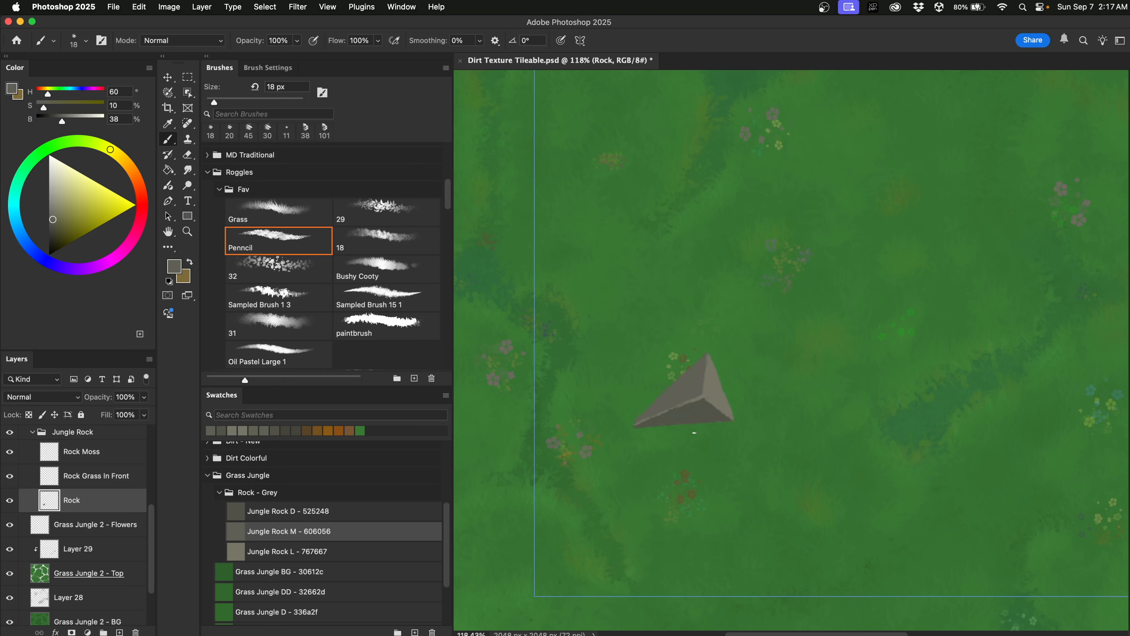
{"action": "left_click", "coordinate": [96, 481]}
Paint grass blades in sampled green along the rock's bottom edge, then undo them.
{"action": "left_click", "coordinate": [285, 212]}
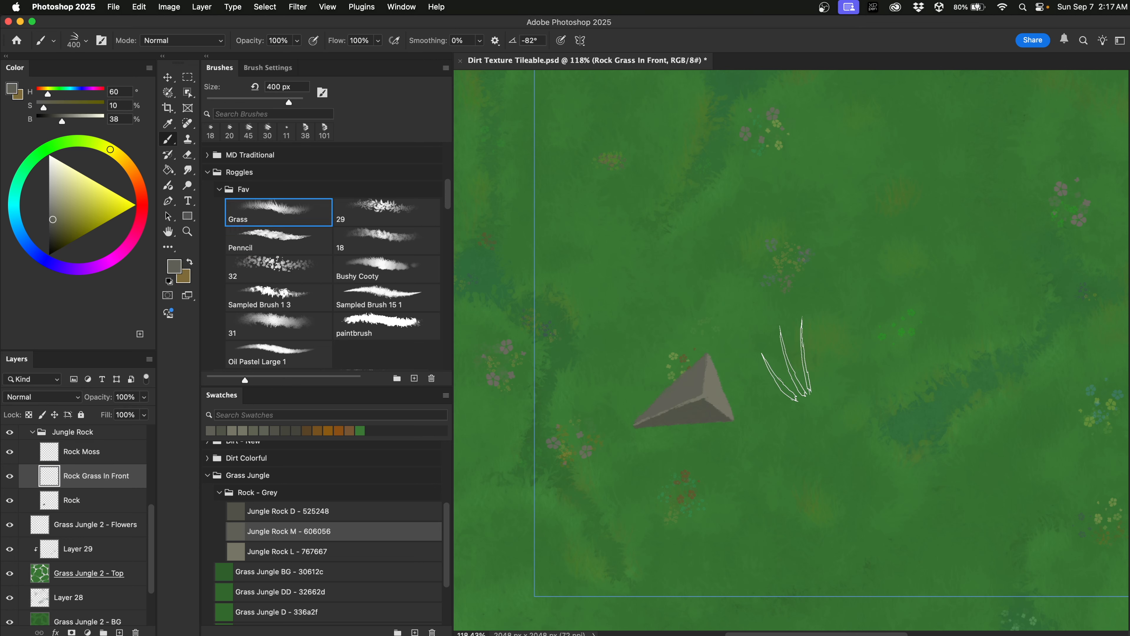
{"action": "left_click_drag", "start_coordinate": [790, 360], "coordinate": [675, 376]}
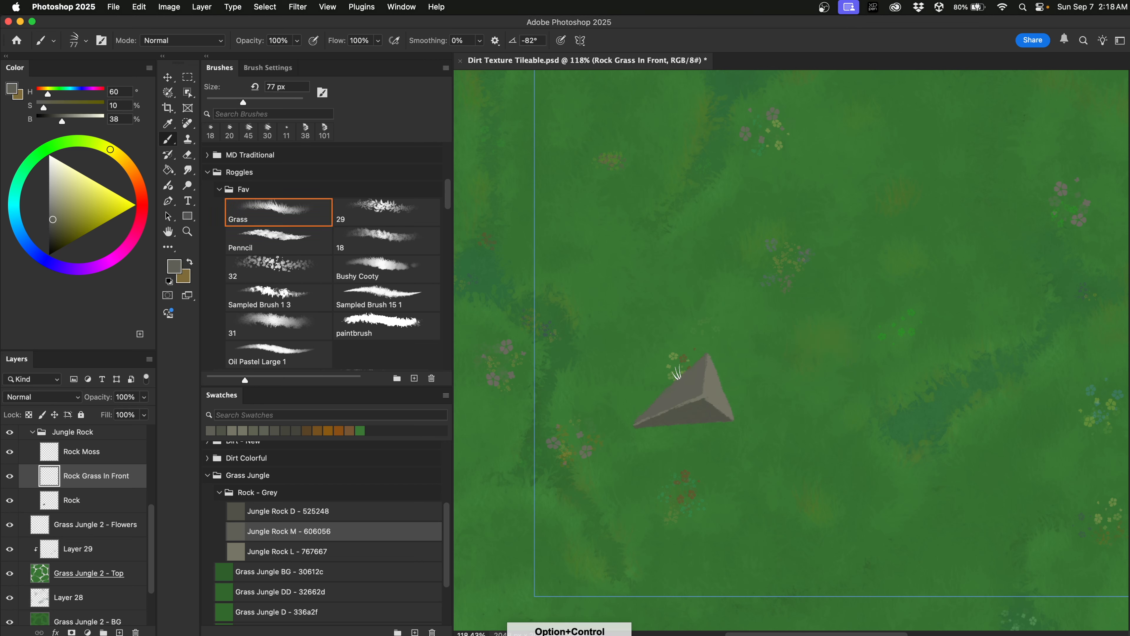
{"action": "left_click", "coordinate": [676, 433], "text": "alt"}
{"action": "left_click", "coordinate": [675, 431], "text": "alt"}
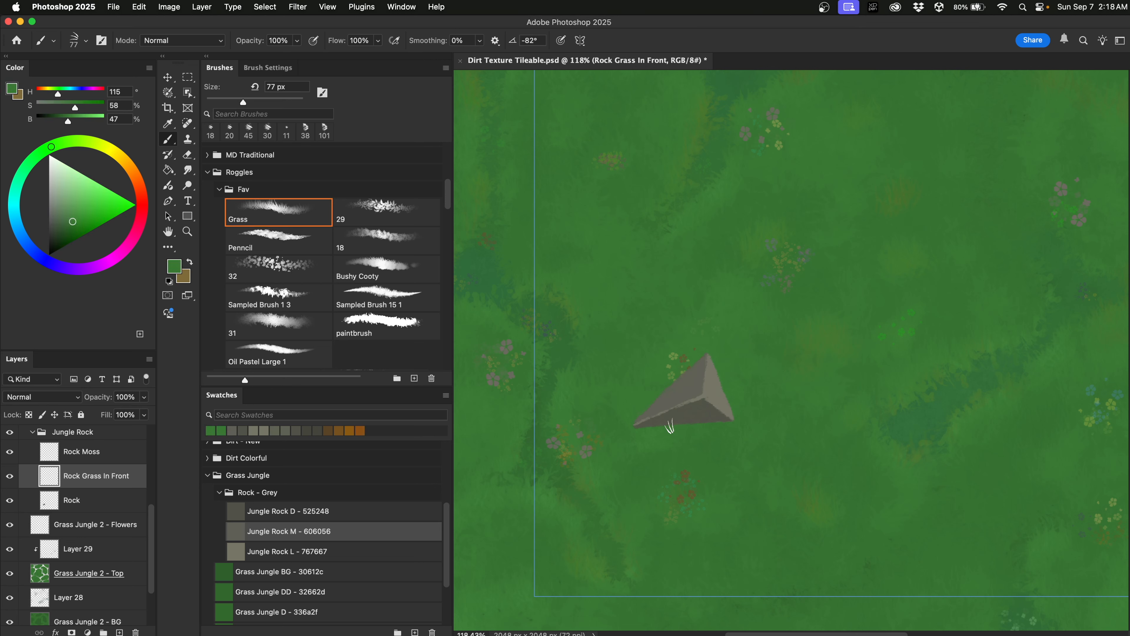
{"action": "left_click_drag", "start_coordinate": [650, 427], "coordinate": [728, 421]}
{"action": "key", "text": "super+z"}
Paint grass blades along the rock's left edge in a brighter sampled green at about 90 px.
{"action": "right_click", "coordinate": [673, 462]}
{"action": "left_click", "coordinate": [661, 465]}
{"action": "left_click", "coordinate": [675, 459], "text": "alt"}
{"action": "left_click_drag", "start_coordinate": [675, 459], "coordinate": [654, 432]}
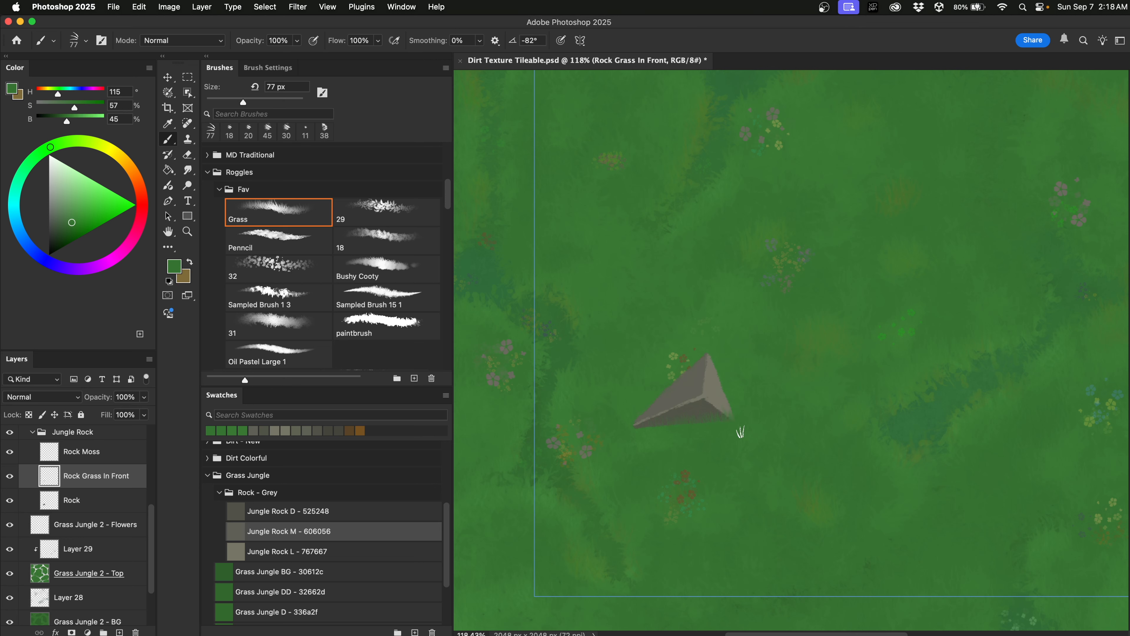
{"action": "left_click", "coordinate": [738, 397], "text": "alt"}
{"action": "left_click_drag", "start_coordinate": [738, 394], "coordinate": [758, 397], "text": "ctrl+alt"}
{"action": "left_click", "coordinate": [619, 436], "text": "alt"}
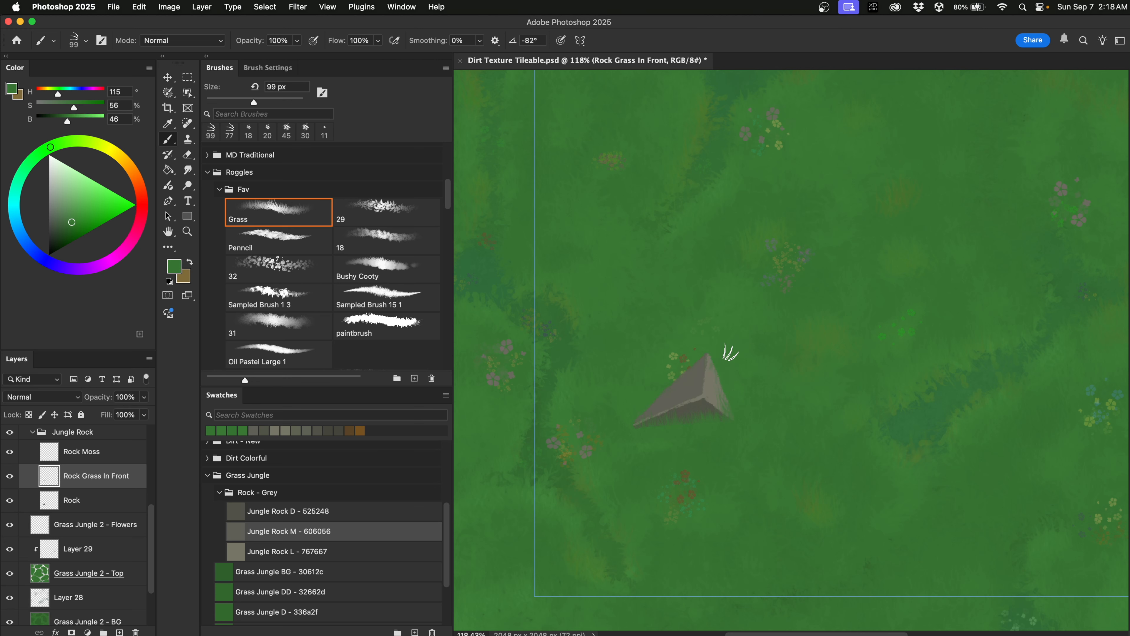
{"action": "left_click", "coordinate": [642, 401], "text": "alt"}
{"action": "left_click_drag", "start_coordinate": [646, 405], "coordinate": [692, 353]}
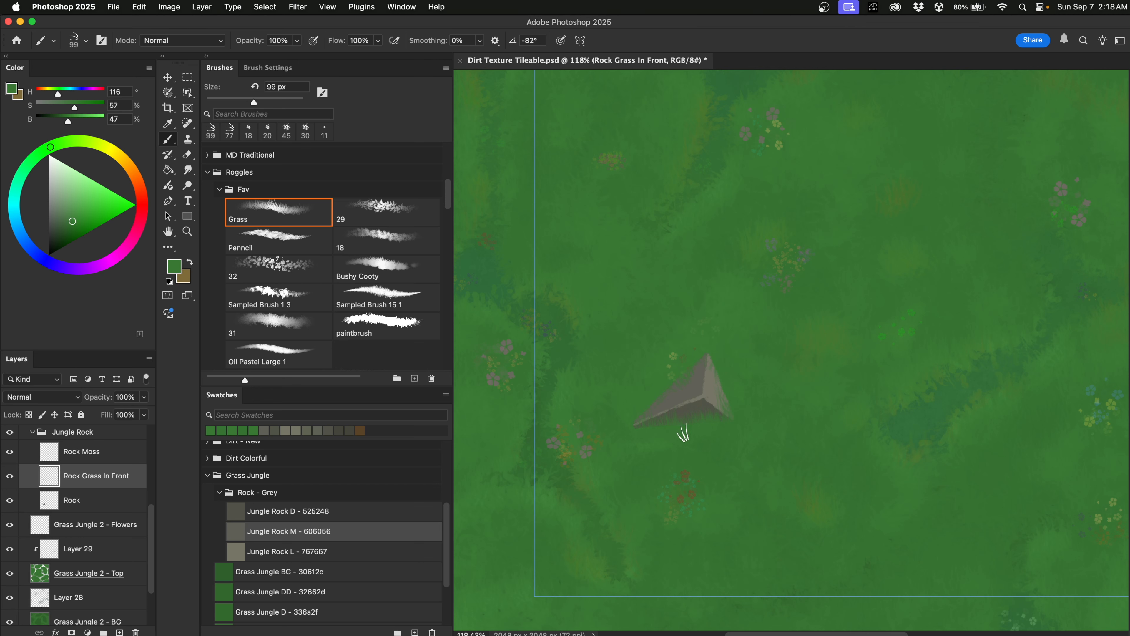
Add more grass at 89 px in Grass Jungle DD and Grass Jungle M, undoing the last stroke.
{"action": "left_click_drag", "start_coordinate": [676, 445], "coordinate": [683, 427]}
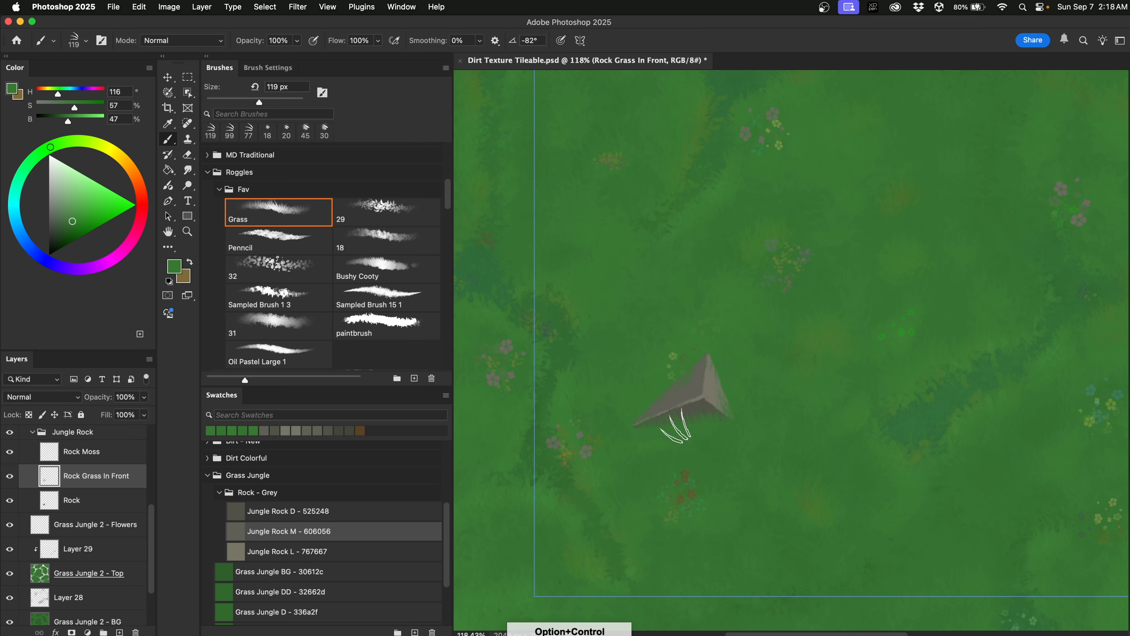
{"action": "left_click", "coordinate": [648, 467], "text": "alt"}
{"action": "left_click_drag", "start_coordinate": [676, 438], "coordinate": [671, 434]}
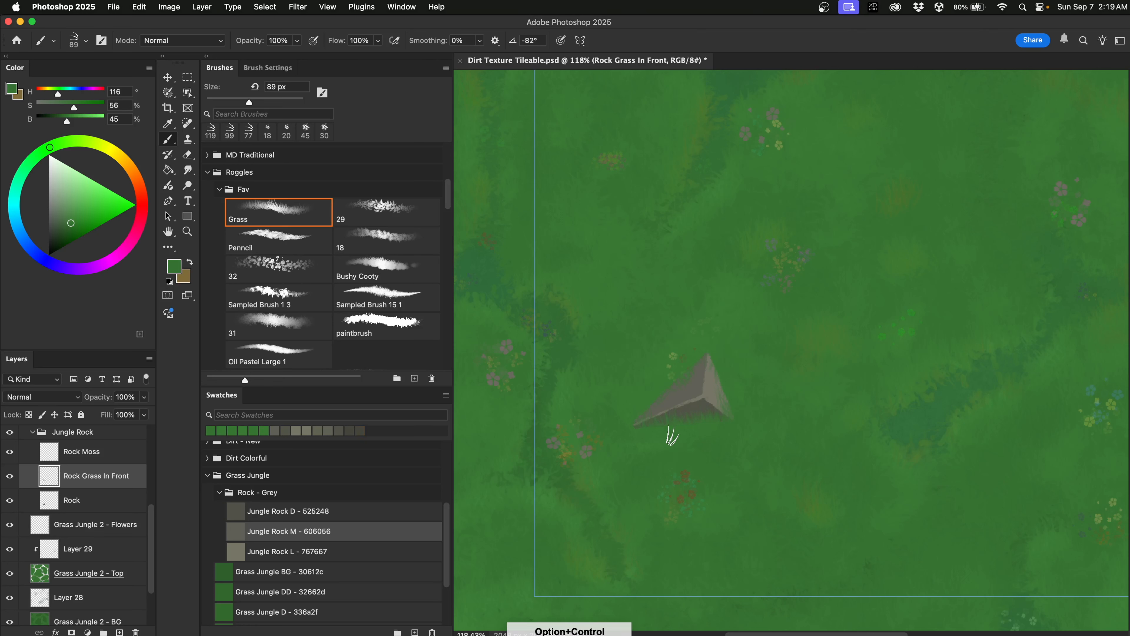
{"action": "left_click", "coordinate": [305, 587]}
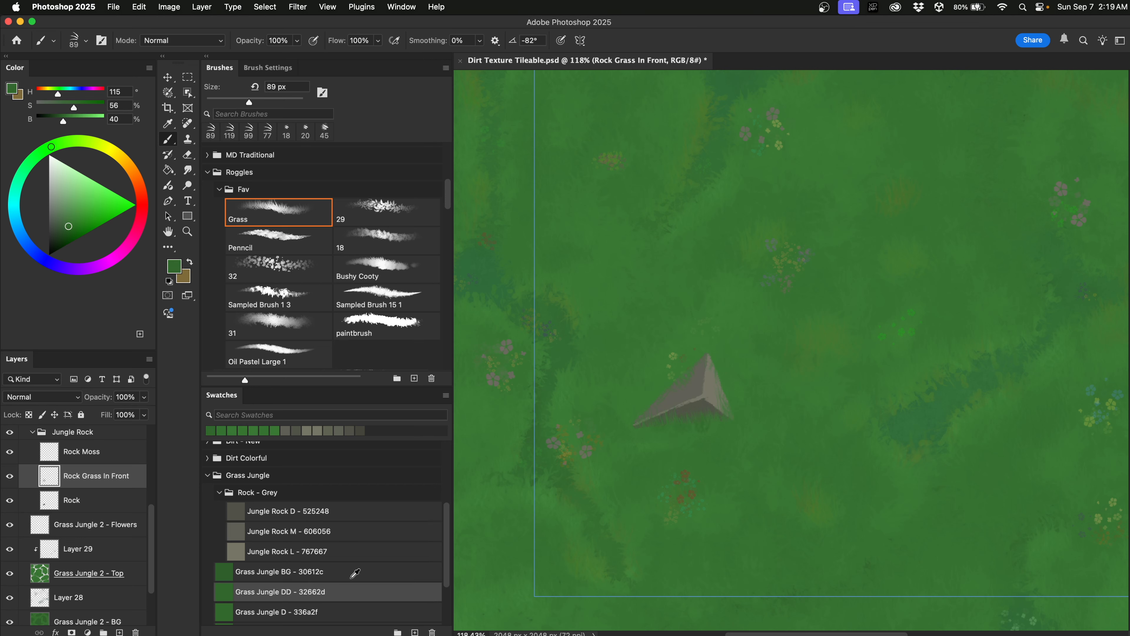
{"action": "scroll", "coordinate": [355, 573], "scroll_direction": "down", "scroll_amount": 3}
{"action": "left_click", "coordinate": [330, 584]}
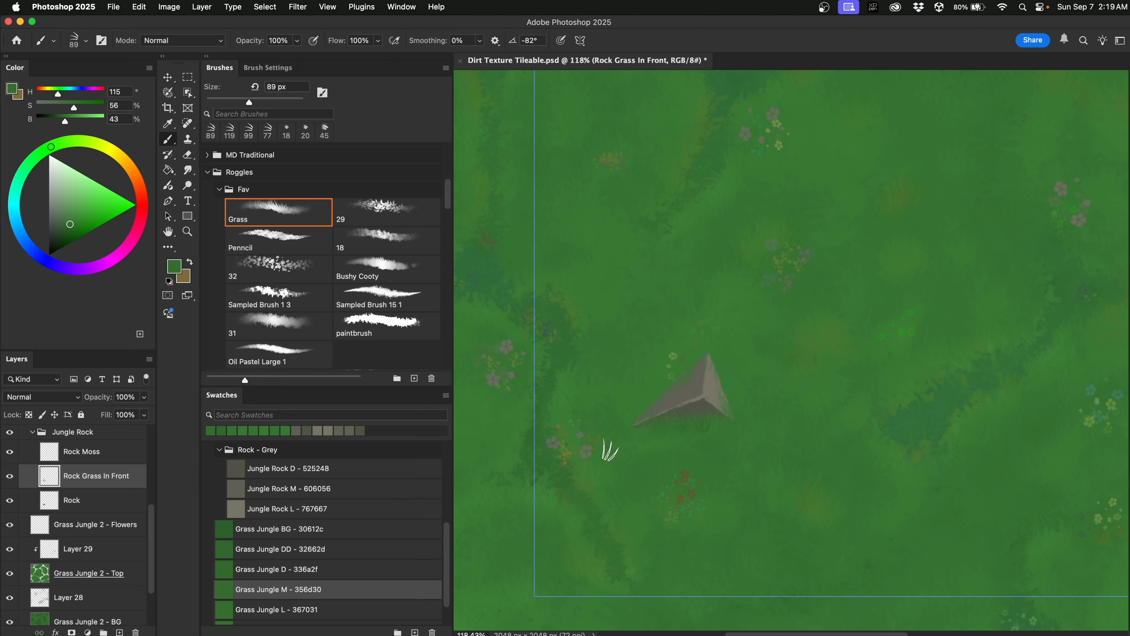
{"action": "key", "text": "super+z"}
{"action": "key", "text": "super+z"}
On the Rock layer, darken the rock's bottom edge with a deepened grey using the Penncil brush at 51% opacity.
{"action": "left_click", "coordinate": [335, 605]}
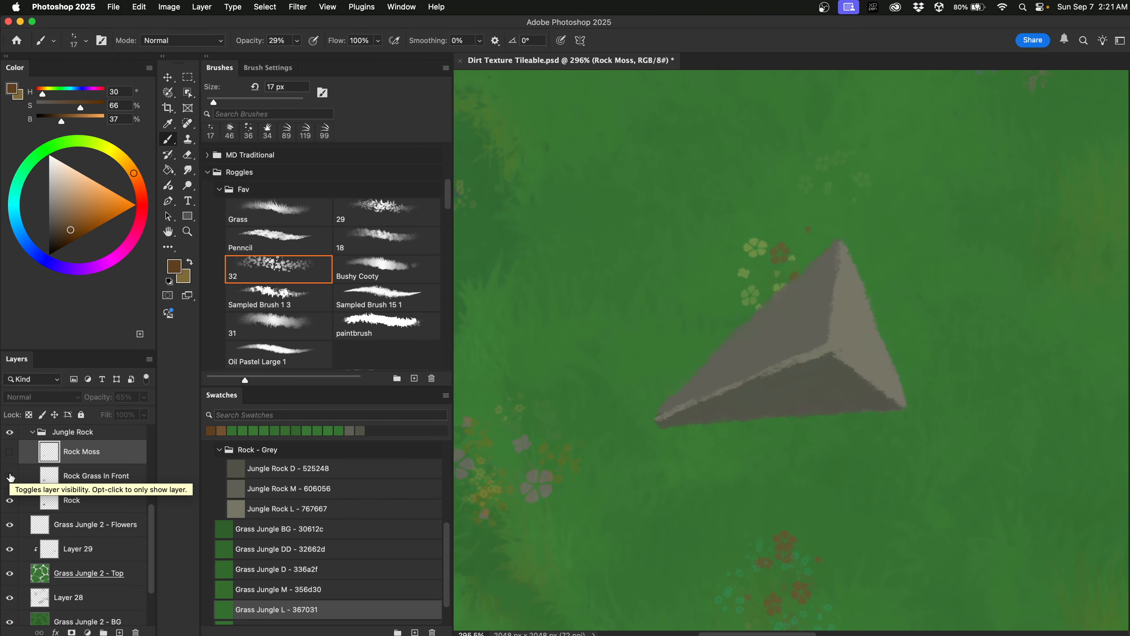
{"action": "left_click", "coordinate": [293, 240]}
{"action": "left_click", "coordinate": [91, 499]}
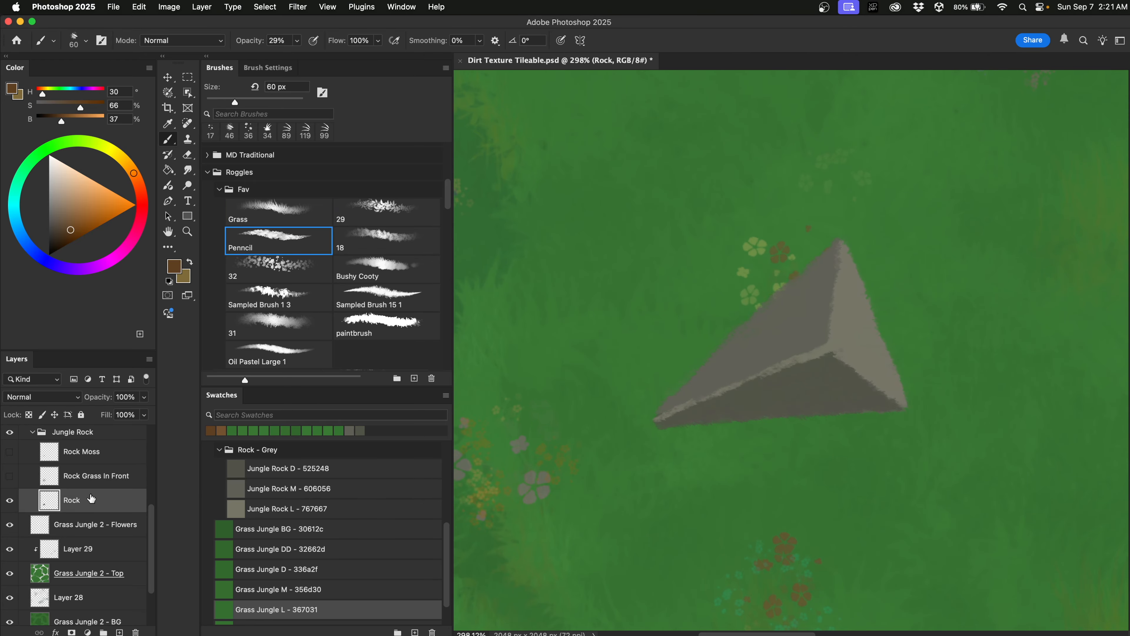
{"action": "left_click_drag", "start_coordinate": [927, 317], "coordinate": [879, 327]}
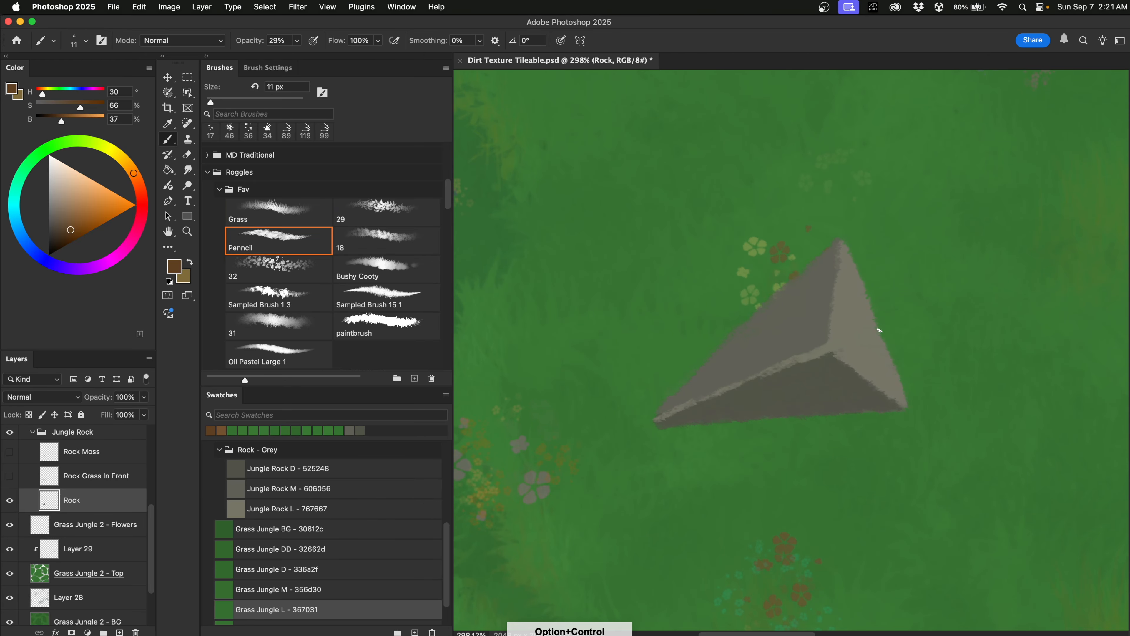
{"action": "left_click", "coordinate": [821, 381], "text": "alt"}
{"action": "left_click_drag", "start_coordinate": [58, 122], "coordinate": [55, 123]}
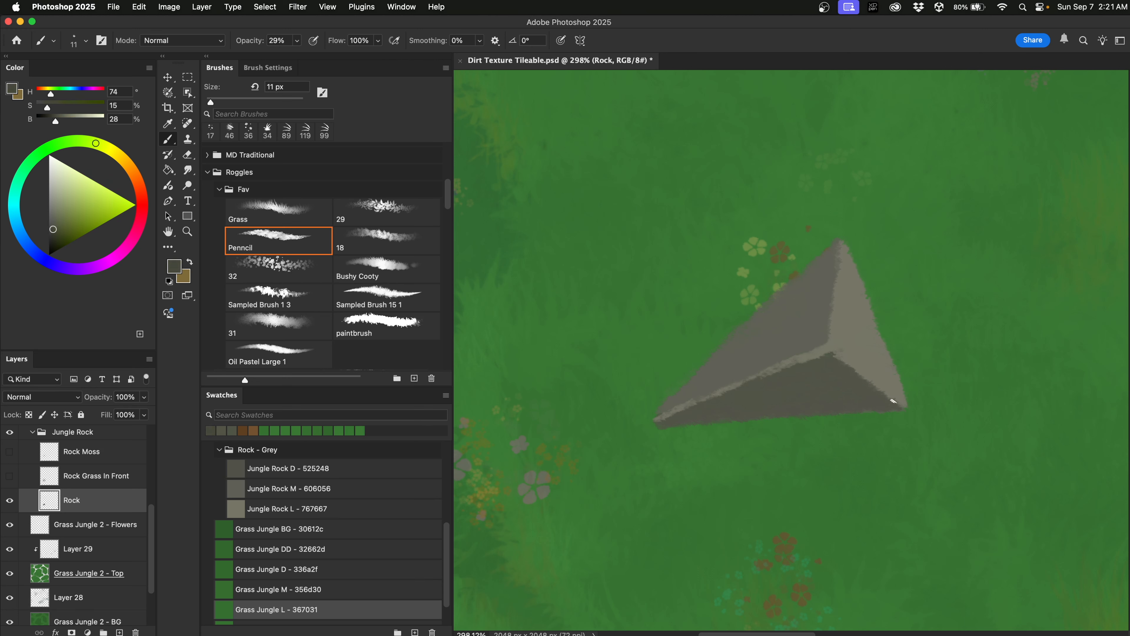
{"action": "left_click_drag", "start_coordinate": [883, 405], "coordinate": [885, 407]}
{"action": "left_click_drag", "start_coordinate": [791, 415], "coordinate": [748, 416]}
Darken the rock's upper-left edge with a deeper sampled grey.
{"action": "left_click_drag", "start_coordinate": [56, 121], "coordinate": [53, 123]}
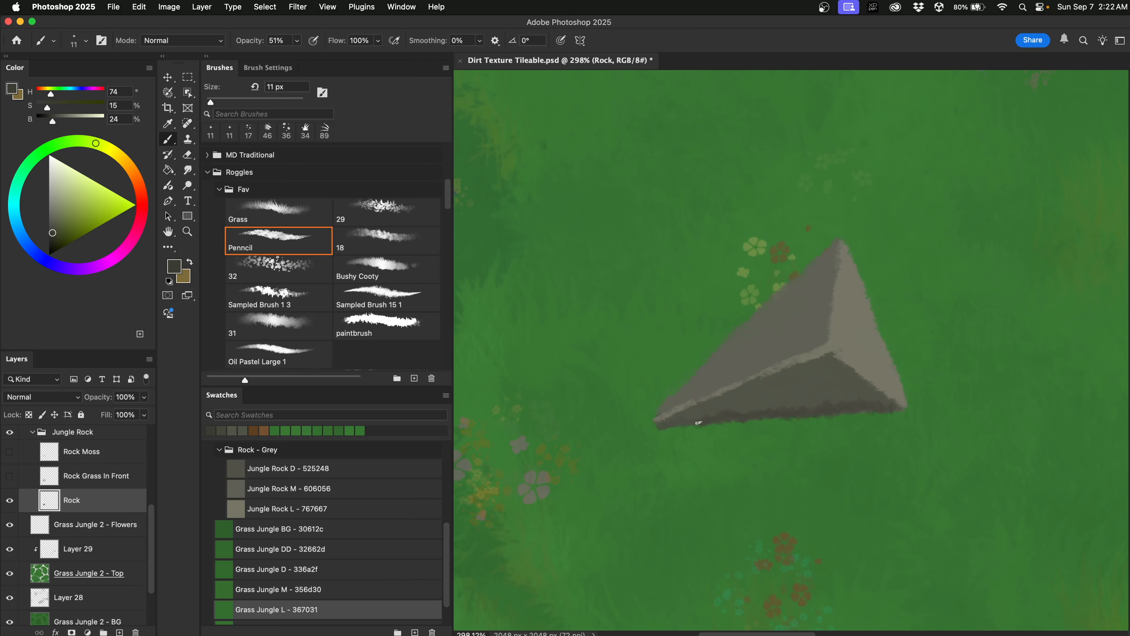
{"action": "left_click", "coordinate": [774, 334], "text": "alt"}
{"action": "left_click_drag", "start_coordinate": [59, 123], "coordinate": [55, 122]}
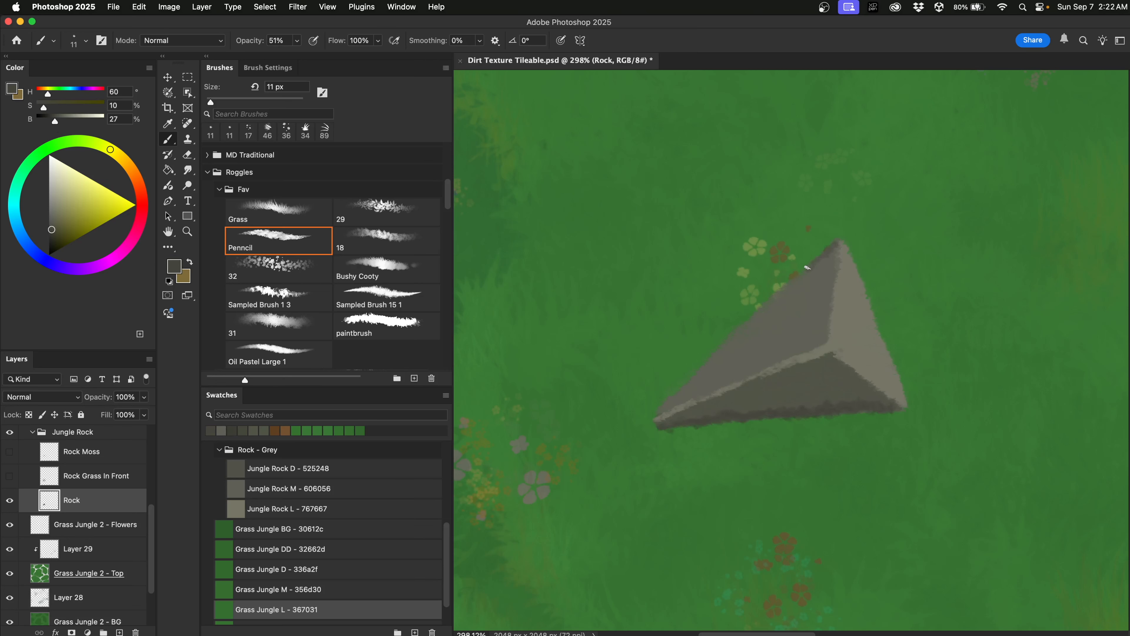
{"action": "left_click_drag", "start_coordinate": [769, 302], "coordinate": [657, 416]}
Shade along the rock's edge with greys sampled from its light and dark faces at 15 px.
{"action": "left_click", "coordinate": [852, 307], "text": "alt"}
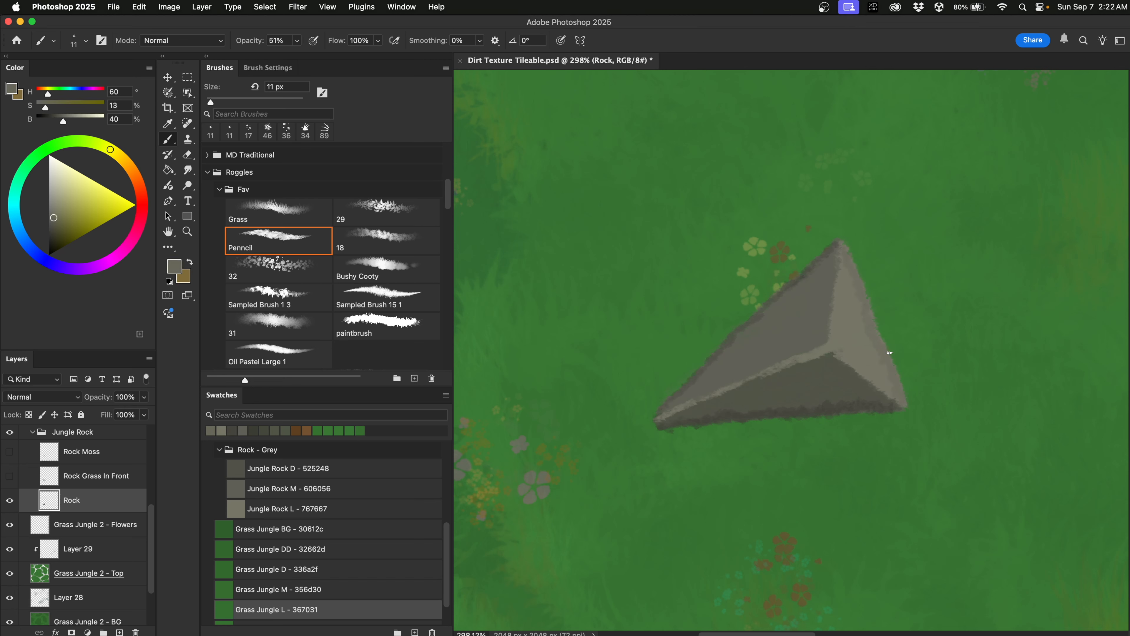
{"action": "left_click", "coordinate": [861, 396], "text": "alt"}
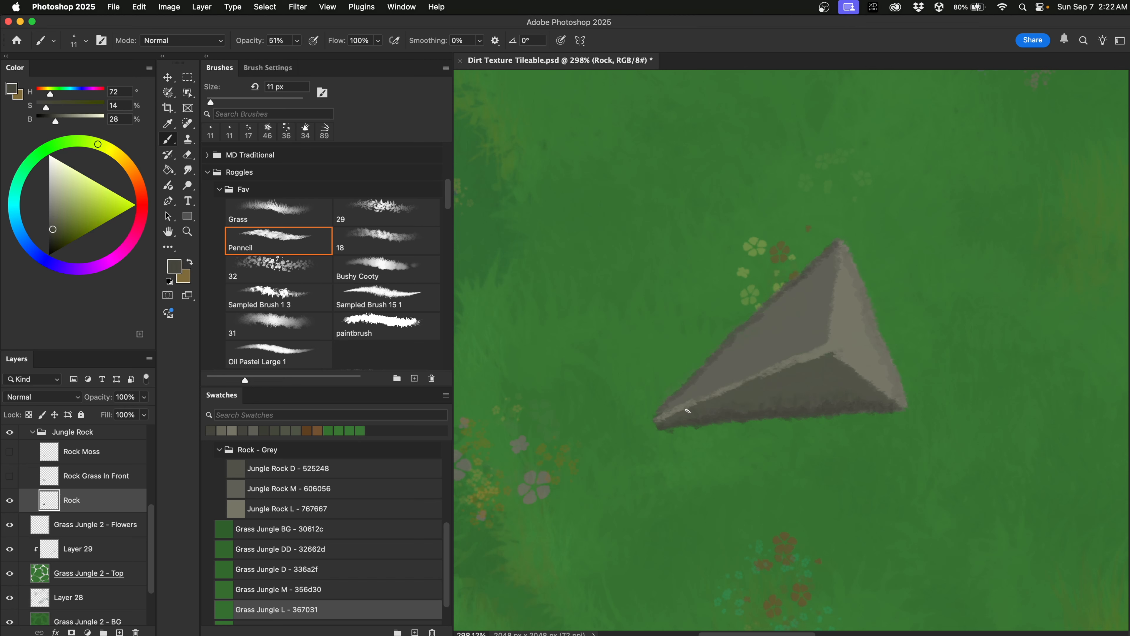
{"action": "left_click", "coordinate": [842, 389], "text": "alt"}
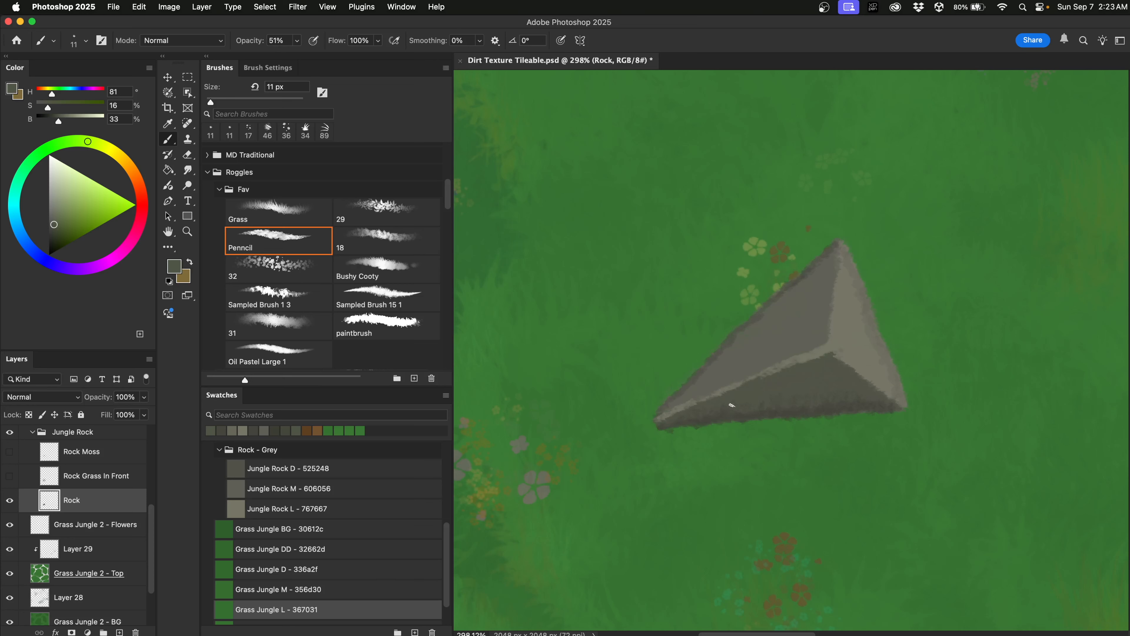
{"action": "left_click", "coordinate": [693, 379], "text": "alt"}
{"action": "left_click_drag", "start_coordinate": [696, 348], "coordinate": [702, 348]}
{"action": "left_click_drag", "start_coordinate": [681, 396], "coordinate": [759, 323]}
{"action": "left_click", "coordinate": [853, 306], "text": "alt"}
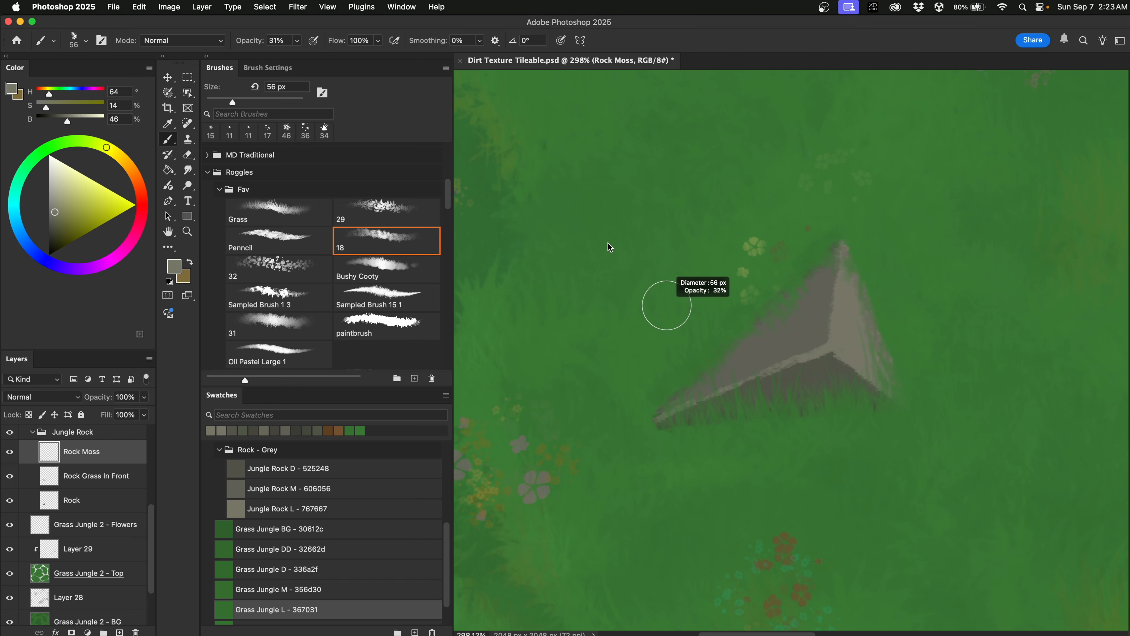
Show the moss and grass layers again and dab sampled green moss over the rock's edge.
{"action": "left_click_drag", "start_coordinate": [610, 269], "coordinate": [598, 261]}
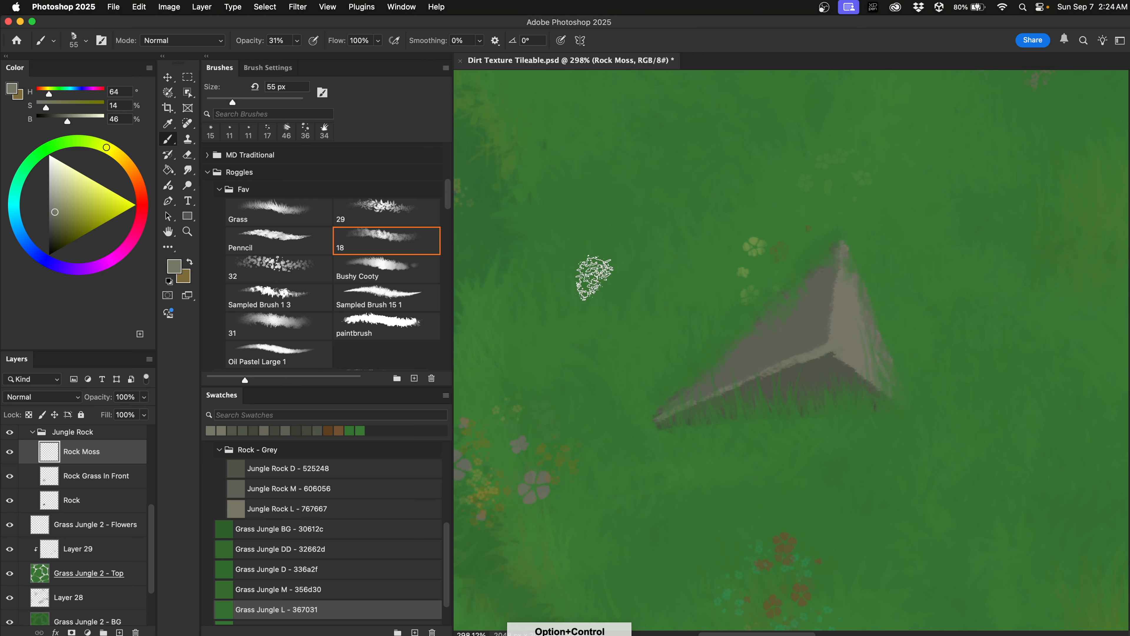
{"action": "left_click", "coordinate": [686, 312], "text": "alt"}
{"action": "mouse_move", "coordinate": [825, 331]}
{"action": "left_mouse_down"}
{"action": "mouse_move", "coordinate": [765, 365]}
{"action": "mouse_move", "coordinate": [827, 317]}
{"action": "mouse_move", "coordinate": [820, 338]}
{"action": "mouse_move", "coordinate": [781, 361]}
{"action": "mouse_move", "coordinate": [834, 334]}
{"action": "mouse_move", "coordinate": [845, 362]}
{"action": "mouse_move", "coordinate": [772, 389]}
{"action": "mouse_move", "coordinate": [818, 335]}
{"action": "mouse_move", "coordinate": [763, 356]}
{"action": "mouse_move", "coordinate": [726, 381]}
{"action": "mouse_move", "coordinate": [785, 366]}
{"action": "mouse_move", "coordinate": [784, 381]}
{"action": "mouse_move", "coordinate": [807, 380]}
{"action": "mouse_move", "coordinate": [818, 367]}
{"action": "mouse_move", "coordinate": [686, 455]}
{"action": "mouse_move", "coordinate": [753, 365]}
{"action": "mouse_move", "coordinate": [712, 381]}
{"action": "mouse_move", "coordinate": [815, 304]}
{"action": "mouse_move", "coordinate": [763, 351]}
{"action": "mouse_move", "coordinate": [843, 298]}
{"action": "mouse_move", "coordinate": [754, 382]}
{"action": "mouse_move", "coordinate": [839, 380]}
{"action": "mouse_move", "coordinate": [833, 287]}
{"action": "mouse_move", "coordinate": [858, 366]}
{"action": "left_mouse_up"}
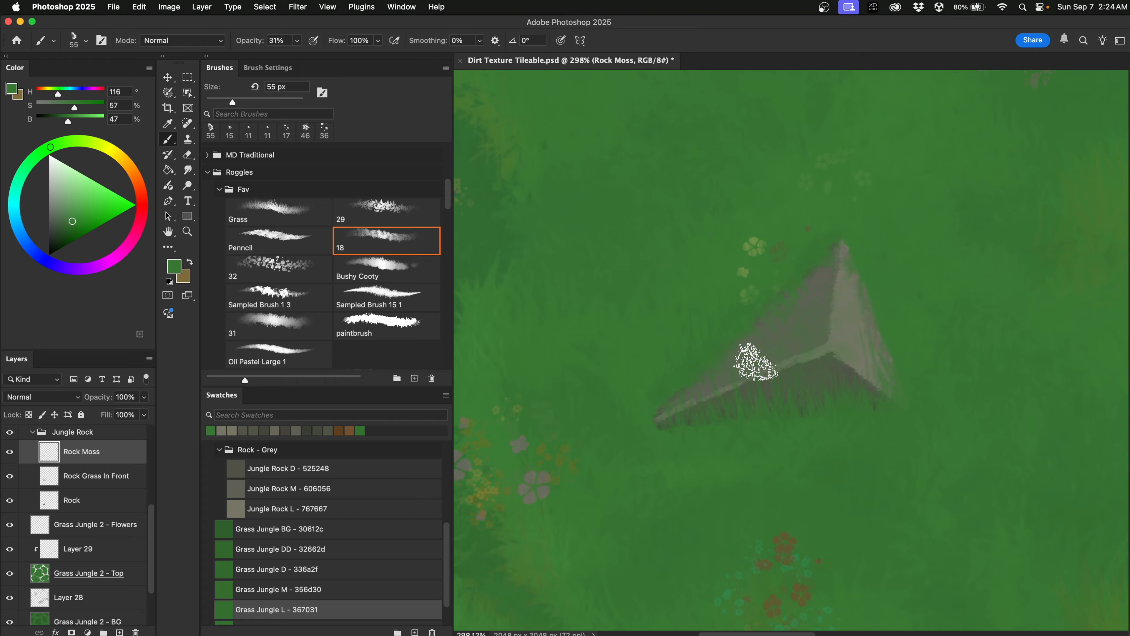
Zoom out and back in to check how the texture tiles.
{"action": "scroll", "coordinate": [783, 370], "scroll_direction": "down", "scroll_amount": 10}
{"action": "scroll", "coordinate": [775, 388], "scroll_direction": "down", "scroll_amount": 8}
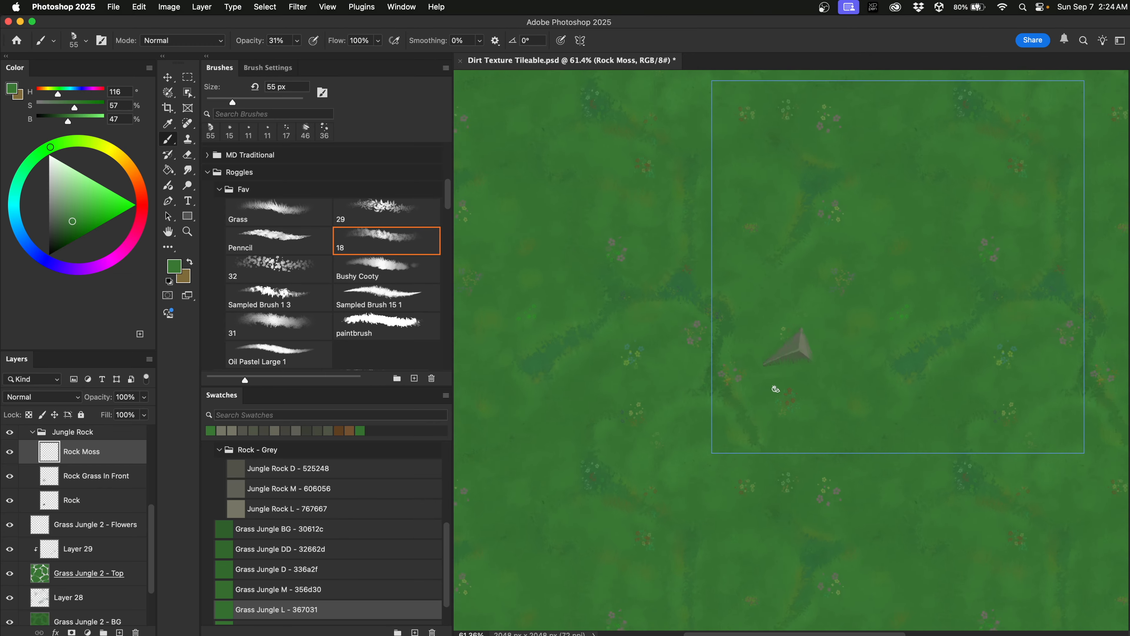
{"action": "scroll", "coordinate": [775, 388], "scroll_direction": "up", "scroll_amount": 2}
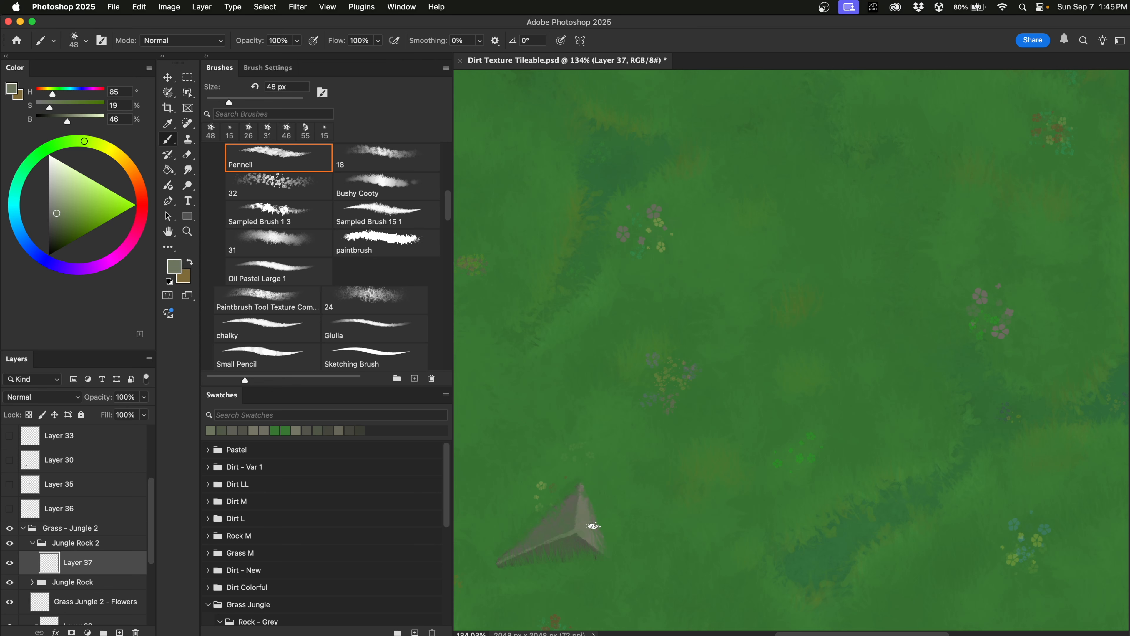
Outline the second flat rock in sampled grey at 15 px and fill its bottom at 29 px.
{"action": "left_click_drag", "start_coordinate": [585, 518], "coordinate": [584, 520], "text": "alt"}
{"action": "left_click_drag", "start_coordinate": [780, 315], "coordinate": [765, 322], "text": "ctrl+alt"}
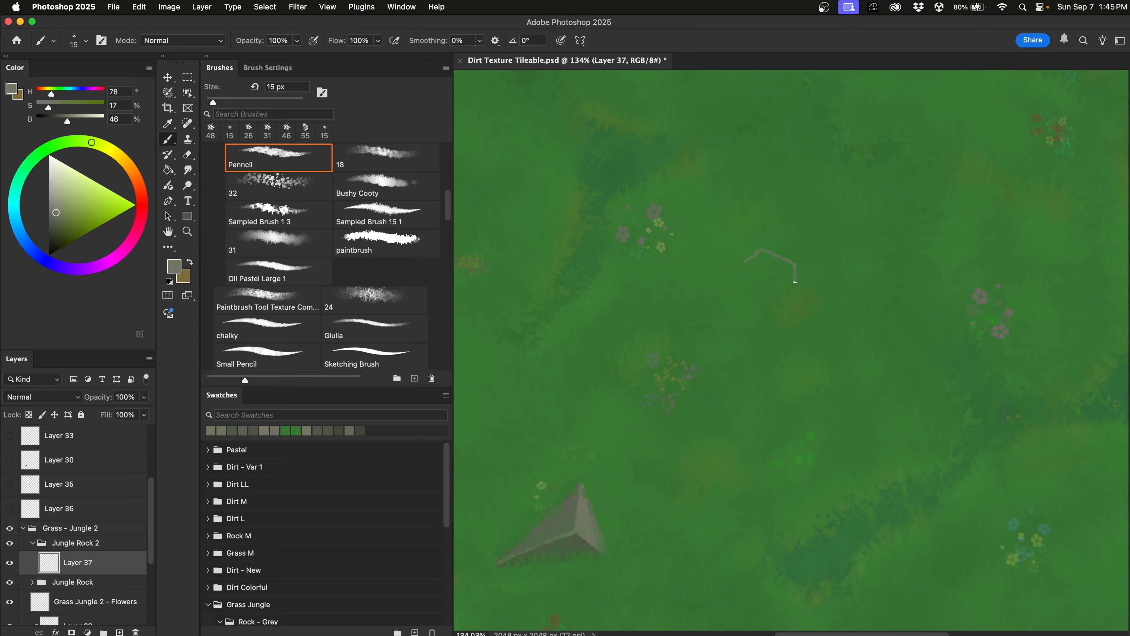
{"action": "left_click_drag", "start_coordinate": [772, 310], "coordinate": [755, 325]}
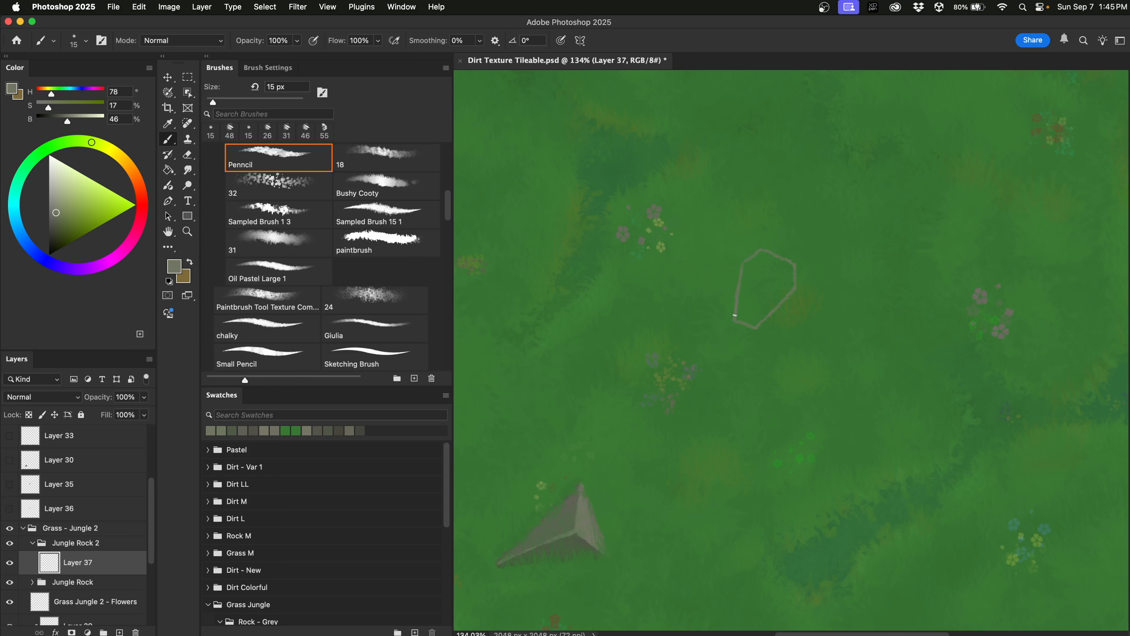
{"action": "mouse_move", "coordinate": [753, 296]}
{"action": "left_mouse_down"}
{"action": "mouse_move", "coordinate": [777, 295]}
{"action": "mouse_move", "coordinate": [759, 288]}
{"action": "mouse_move", "coordinate": [761, 262]}
{"action": "mouse_move", "coordinate": [742, 281]}
{"action": "mouse_move", "coordinate": [744, 268]}
{"action": "mouse_move", "coordinate": [740, 305]}
{"action": "mouse_move", "coordinate": [752, 292]}
{"action": "mouse_move", "coordinate": [739, 313]}
{"action": "left_mouse_up"}
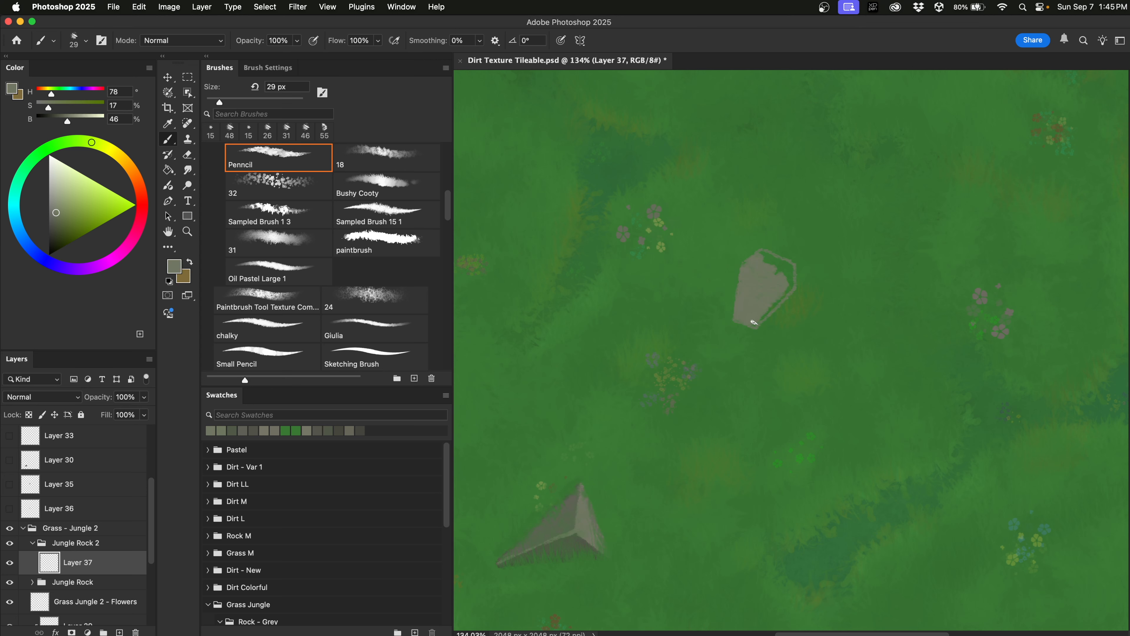
Fill the flat rock's right side and top-right in grey, then shade its right and left edges darker at 14 px.
{"action": "mouse_move", "coordinate": [756, 316]}
{"action": "left_mouse_down"}
{"action": "mouse_move", "coordinate": [787, 273]}
{"action": "mouse_move", "coordinate": [761, 253]}
{"action": "left_mouse_up"}
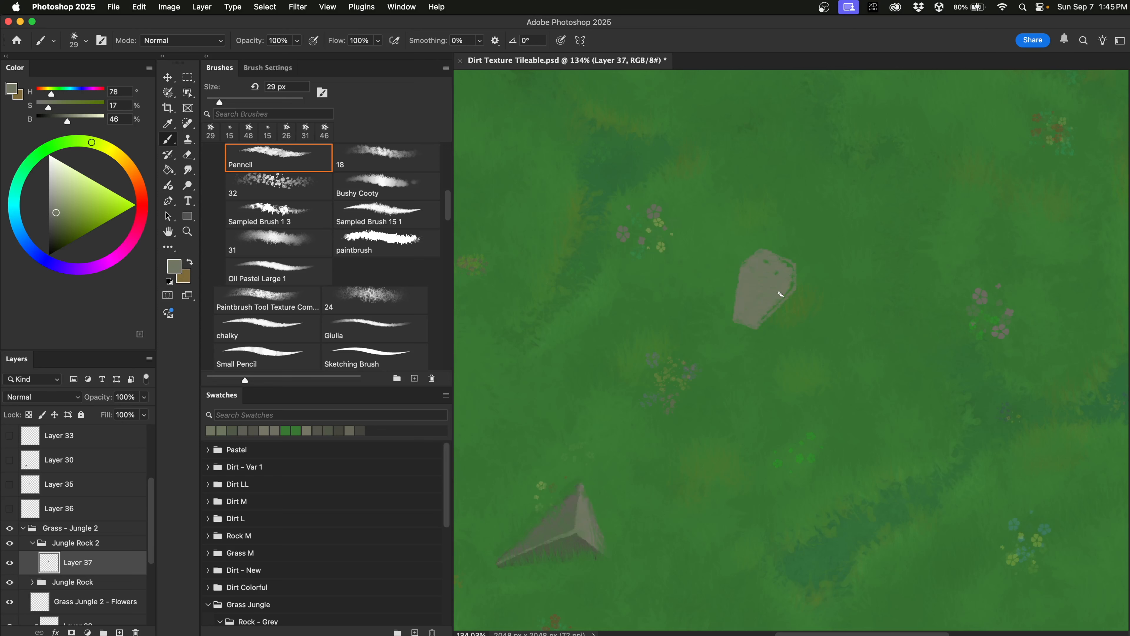
{"action": "mouse_move", "coordinate": [790, 276]}
{"action": "left_mouse_down"}
{"action": "mouse_move", "coordinate": [787, 263]}
{"action": "mouse_move", "coordinate": [761, 274]}
{"action": "left_mouse_up"}
{"action": "left_click_drag", "start_coordinate": [815, 290], "coordinate": [803, 297]}
{"action": "left_click", "coordinate": [572, 536], "text": "alt"}
{"action": "left_click_drag", "start_coordinate": [796, 290], "coordinate": [794, 294]}
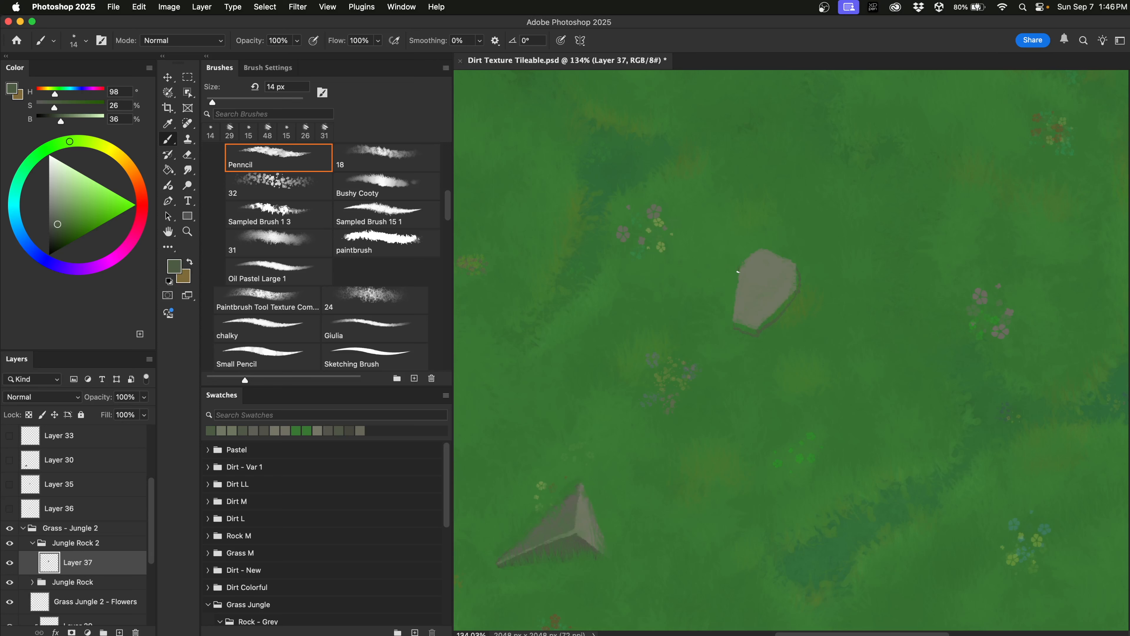
{"action": "left_click_drag", "start_coordinate": [732, 287], "coordinate": [731, 300]}
{"action": "left_click", "coordinate": [568, 518], "text": "alt"}
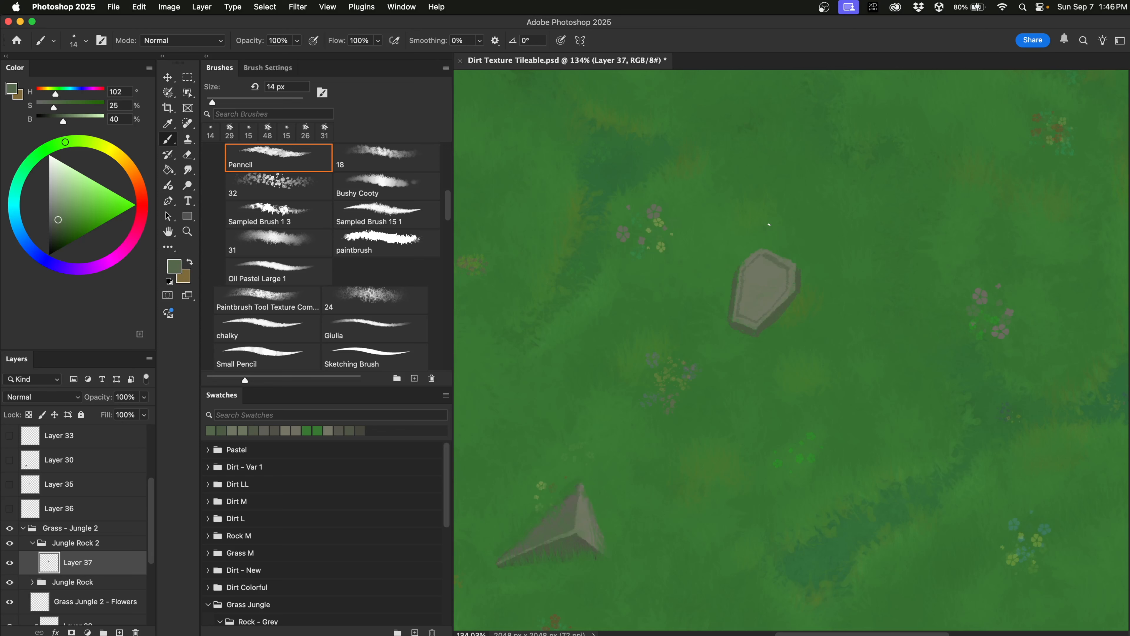
Shade the flat rock with sampled lighter greys at 18–14 px and erase stray paint along its right edge.
{"action": "mouse_move", "coordinate": [760, 287]}
{"action": "left_mouse_down"}
{"action": "mouse_move", "coordinate": [758, 298]}
{"action": "mouse_move", "coordinate": [755, 262]}
{"action": "mouse_move", "coordinate": [743, 299]}
{"action": "mouse_move", "coordinate": [756, 312]}
{"action": "mouse_move", "coordinate": [778, 291]}
{"action": "left_mouse_up"}
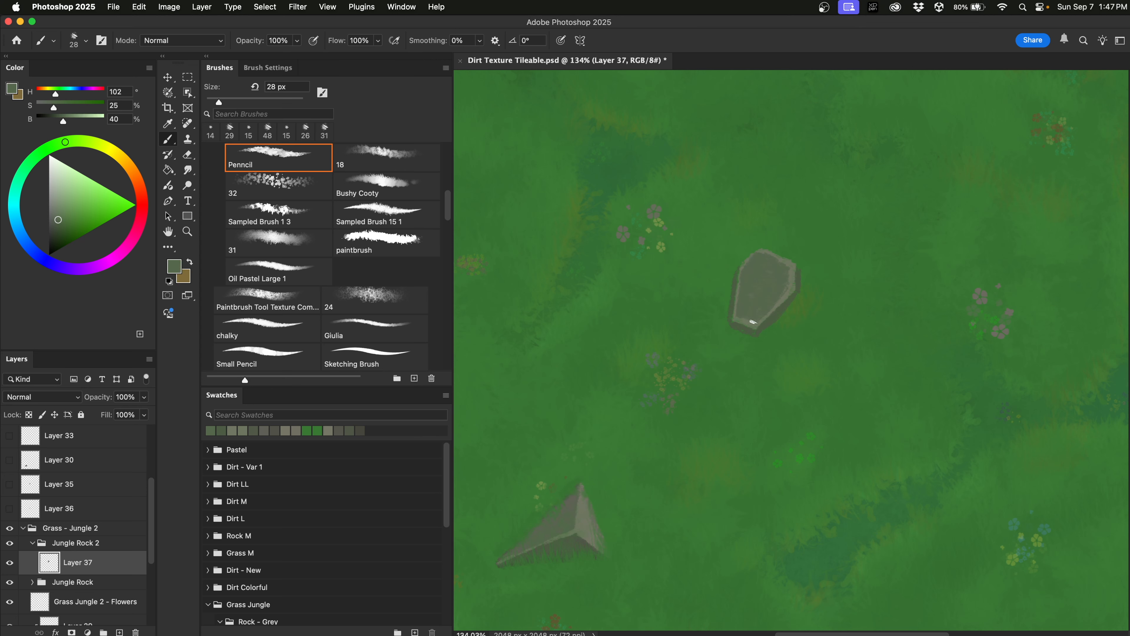
{"action": "left_click_drag", "start_coordinate": [748, 319], "coordinate": [744, 321]}
{"action": "key", "text": "ctrl+alt"}
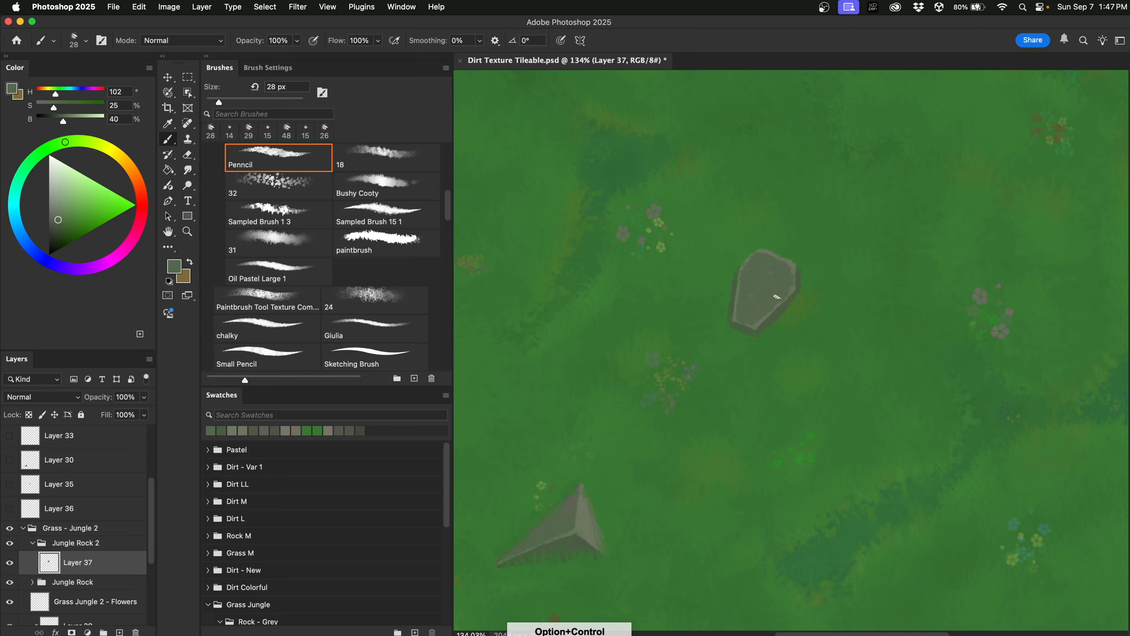
{"action": "left_click", "coordinate": [792, 265], "text": "alt"}
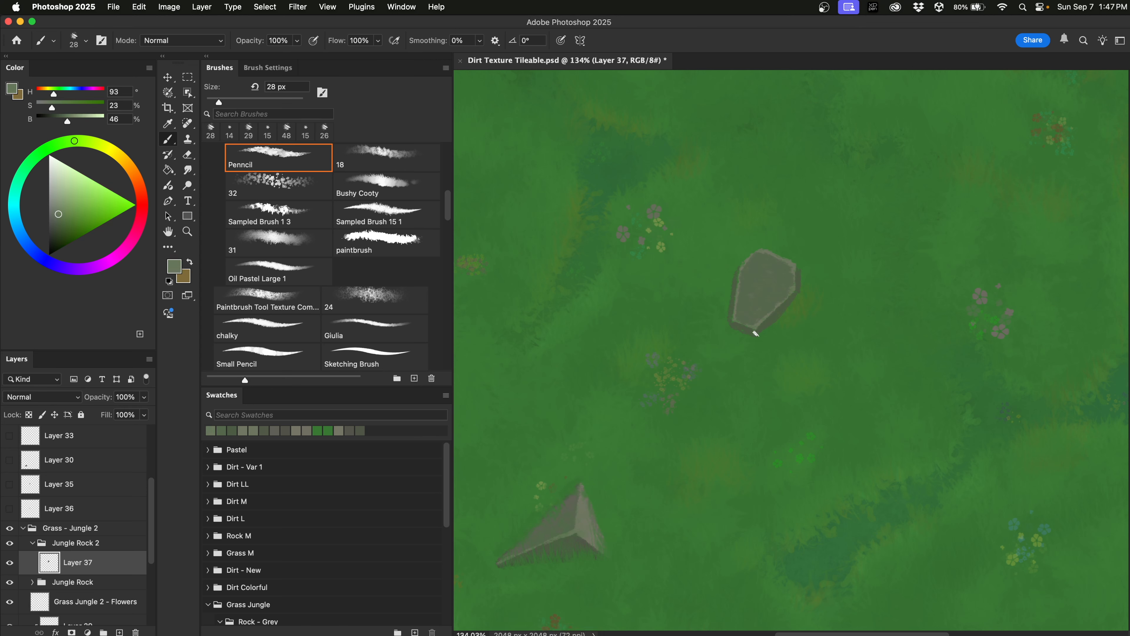
{"action": "left_click_drag", "start_coordinate": [761, 336], "coordinate": [765, 339], "text": "ctrl+alt"}
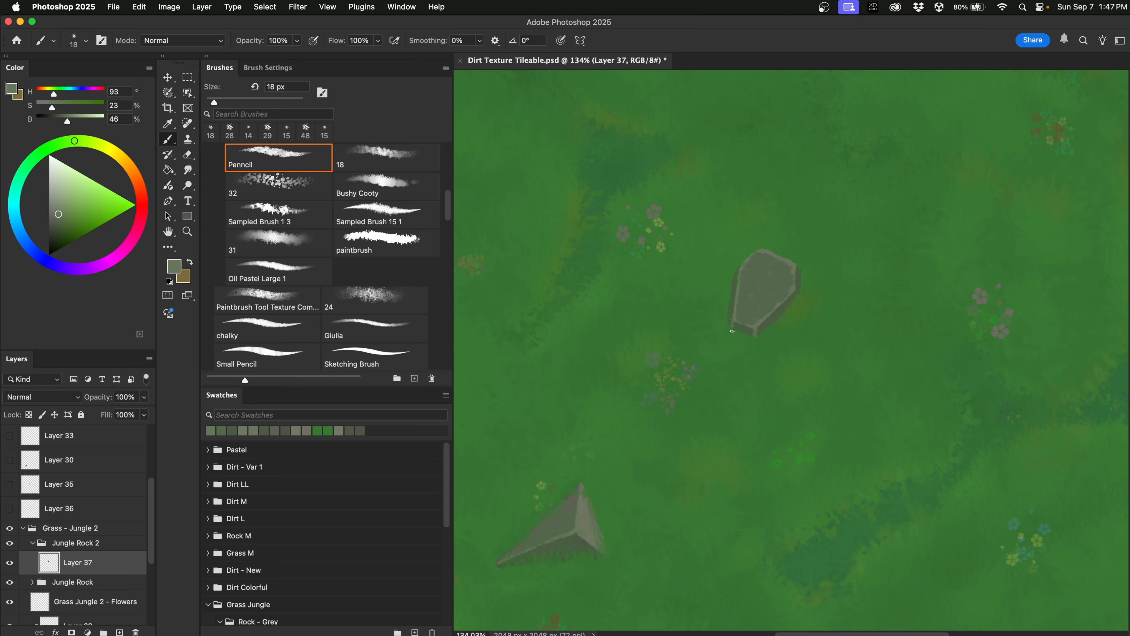
{"action": "left_click_drag", "start_coordinate": [803, 329], "coordinate": [802, 294], "text": "ctrl+alt"}
{"action": "key", "text": "e"}
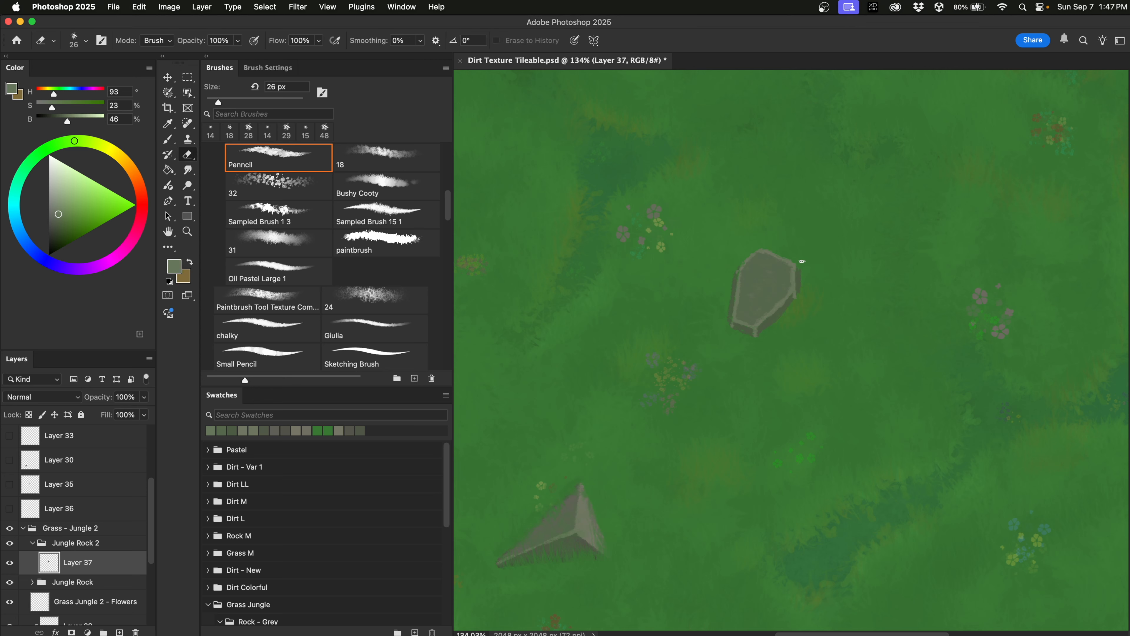
{"action": "left_click_drag", "start_coordinate": [803, 277], "coordinate": [803, 292]}
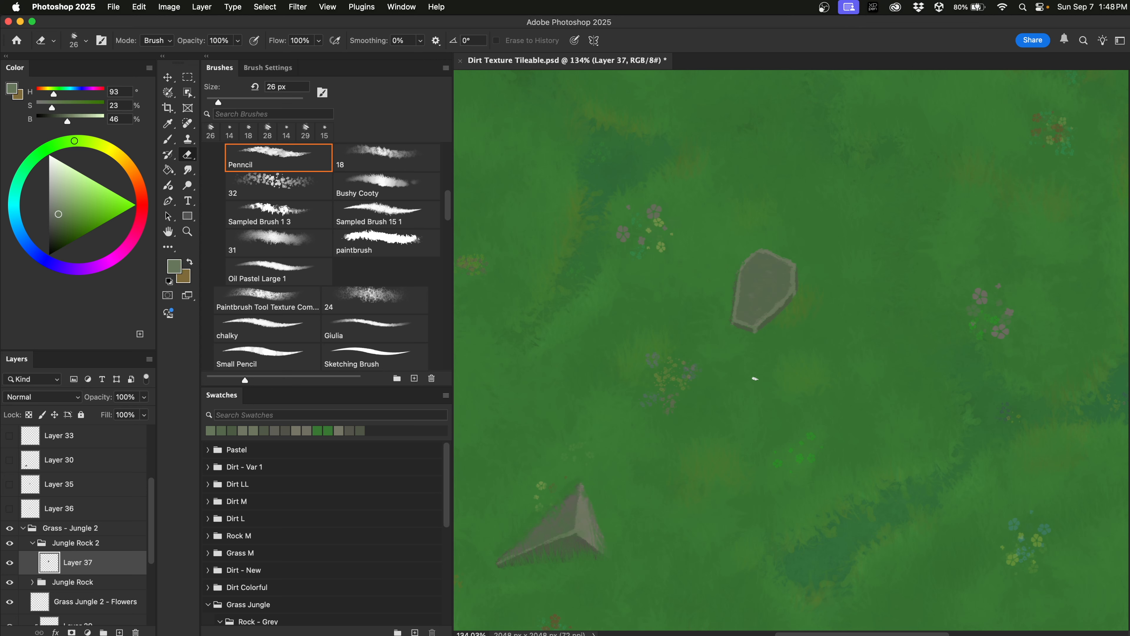
Touch up the upper rock's outline with its sampled edge colour, then resample a darker grey near its lower edge.
{"action": "key", "text": "b"}
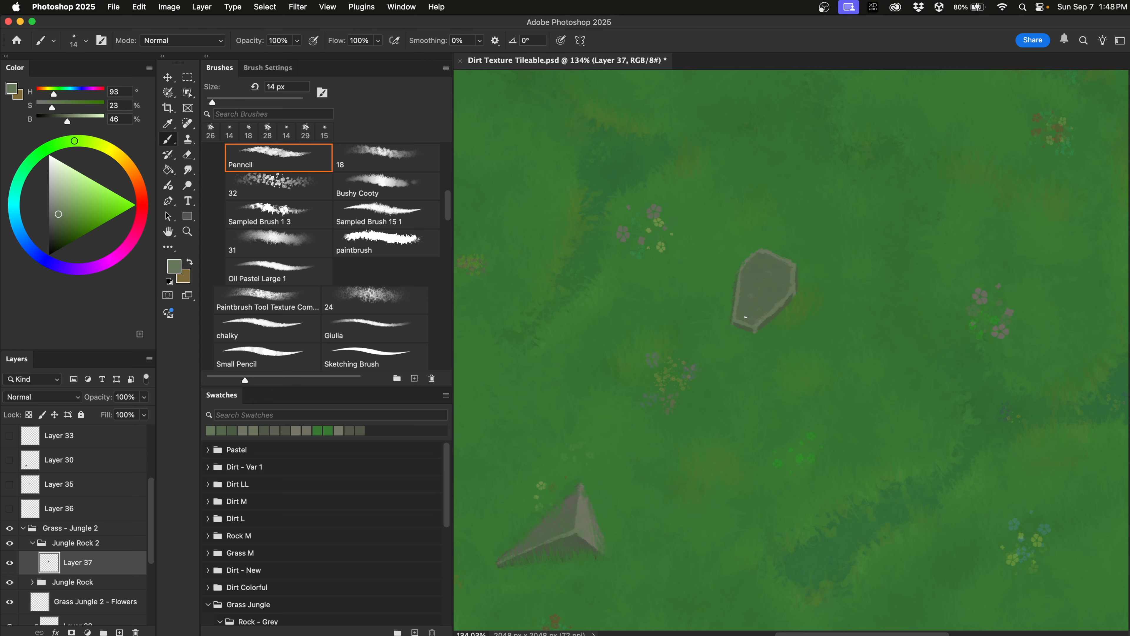
{"action": "left_click", "coordinate": [733, 321], "text": "alt"}
{"action": "left_click_drag", "start_coordinate": [732, 322], "coordinate": [733, 321]}
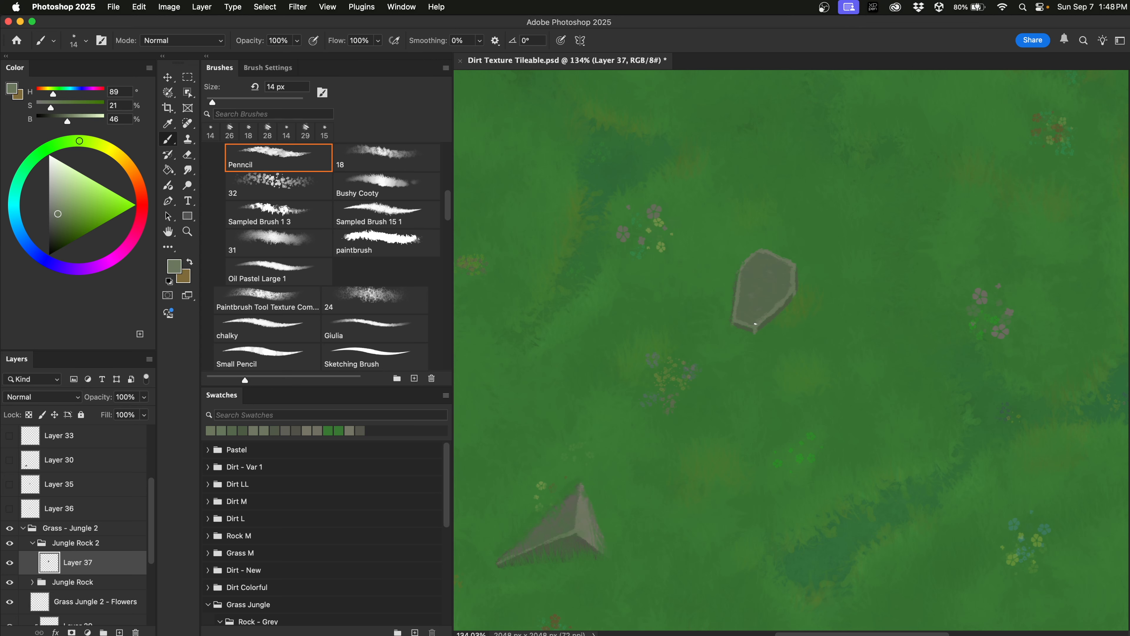
{"action": "left_click", "coordinate": [741, 327], "text": "alt"}
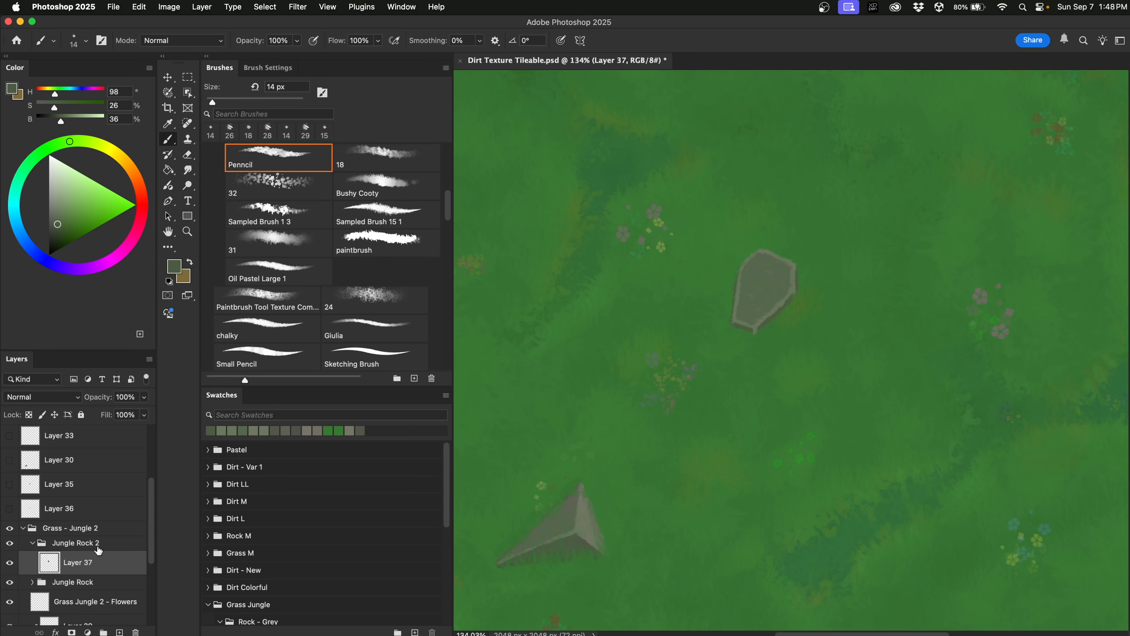
Zoom out, enlarge the Grass brush to 78 px, then try the Bushy Cooty brush at 77 px.
{"action": "key", "text": "super+minus"}
{"action": "key", "text": "super+minus"}
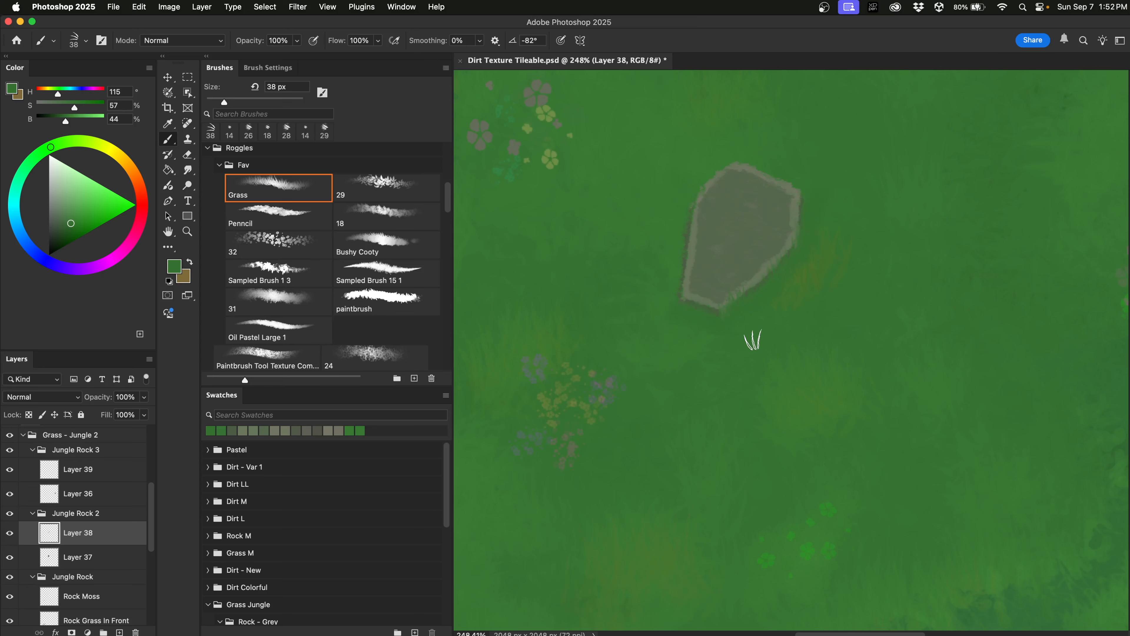
{"action": "left_click_drag", "start_coordinate": [752, 335], "coordinate": [777, 270]}
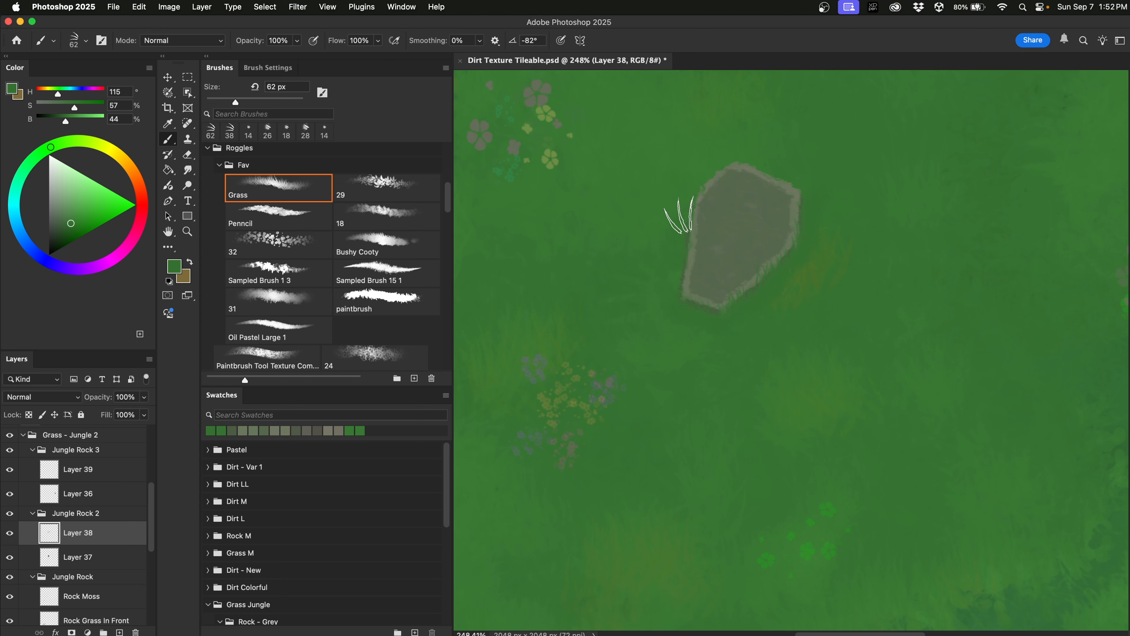
{"action": "left_click_drag", "start_coordinate": [724, 338], "coordinate": [739, 308]}
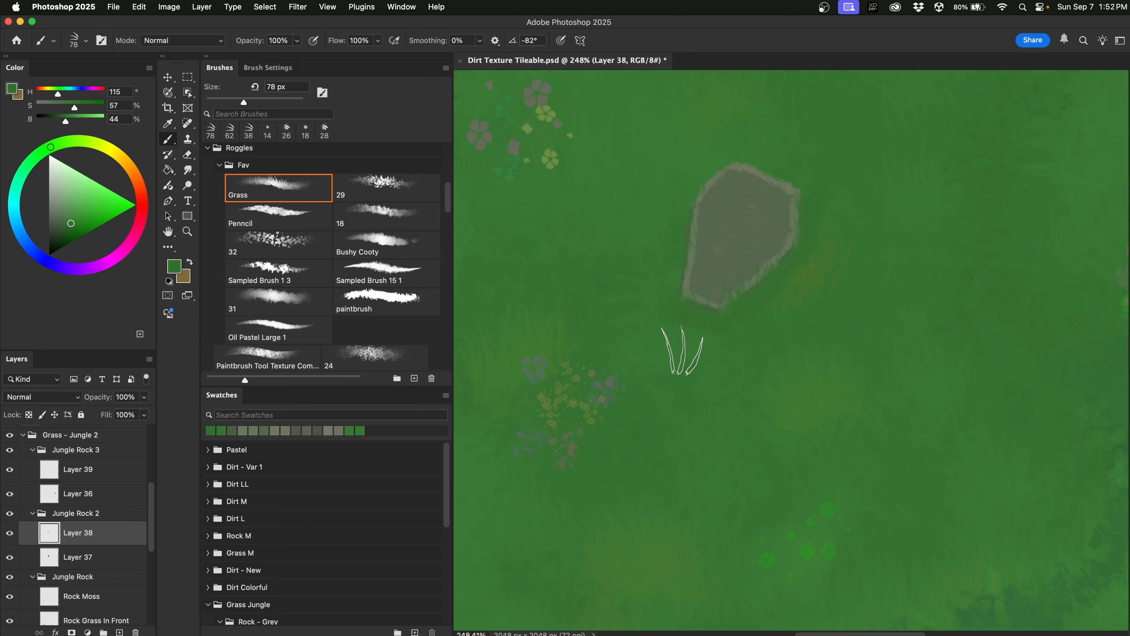
{"action": "scroll", "coordinate": [681, 351], "scroll_direction": "down", "scroll_amount": 5}
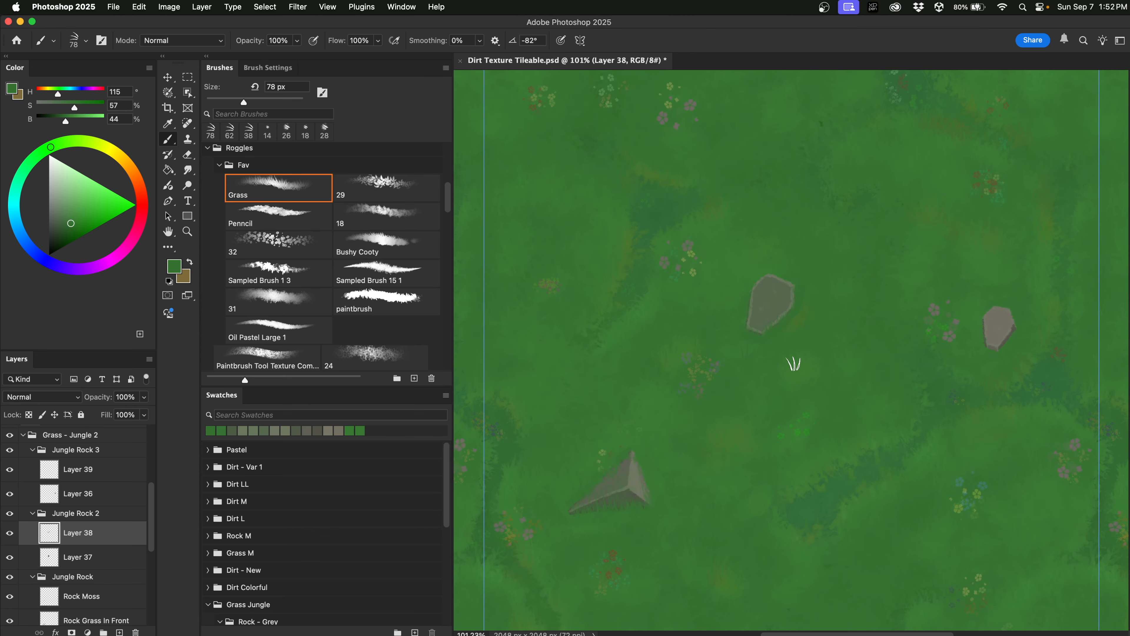
{"action": "scroll", "coordinate": [795, 368], "scroll_direction": "up", "scroll_amount": 5}
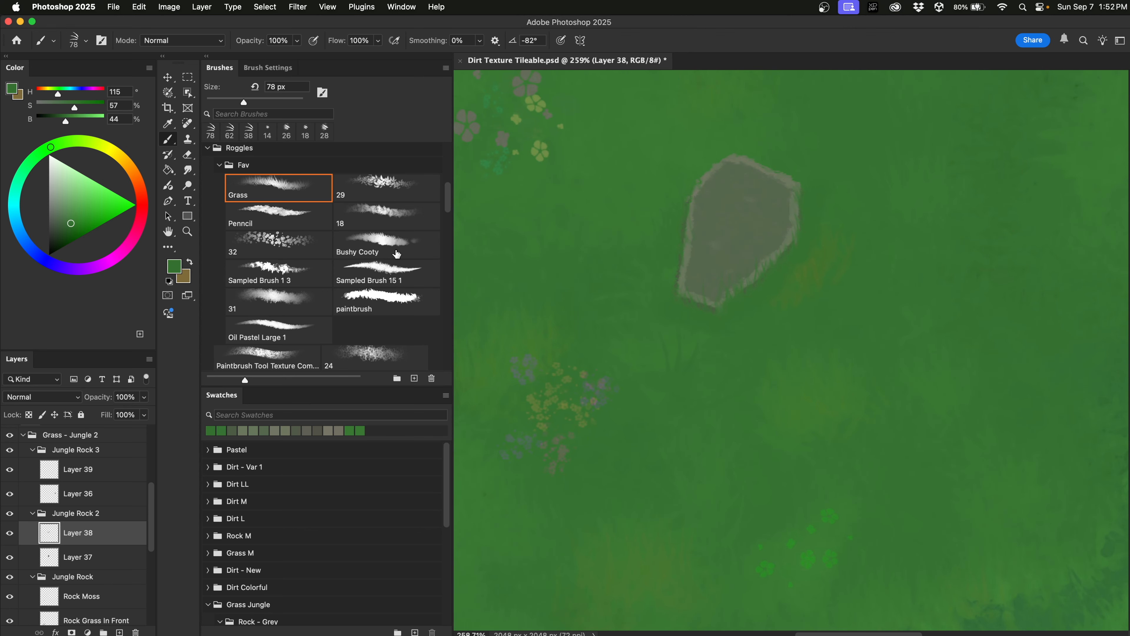
{"action": "left_click", "coordinate": [408, 256]}
{"action": "left_click_drag", "start_coordinate": [820, 345], "coordinate": [694, 354]}
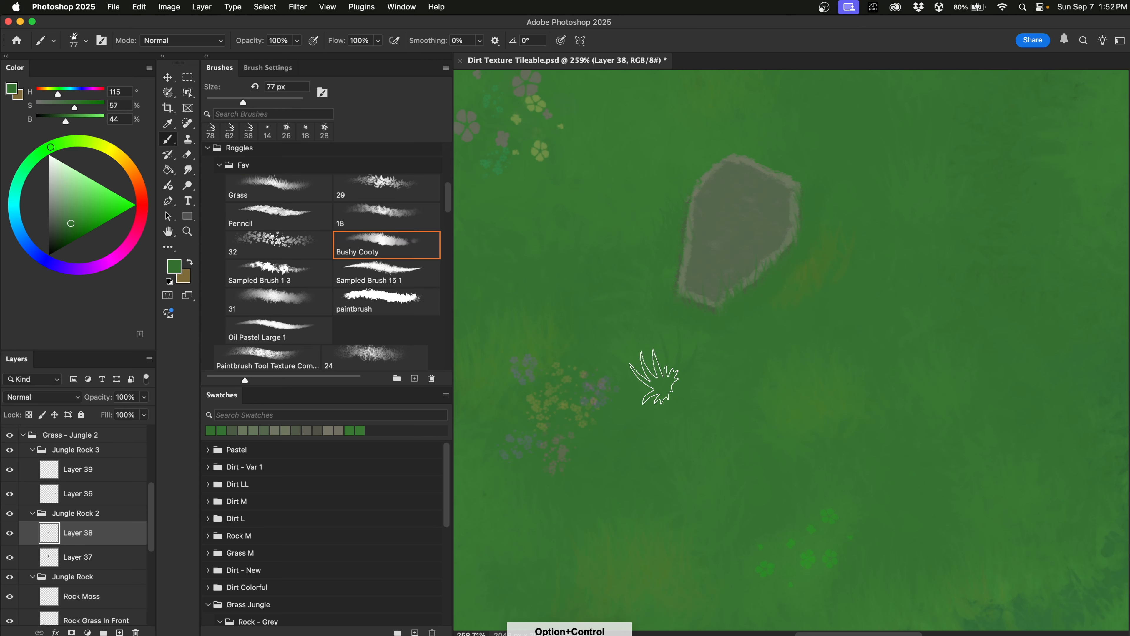
{"action": "key", "text": "e"}
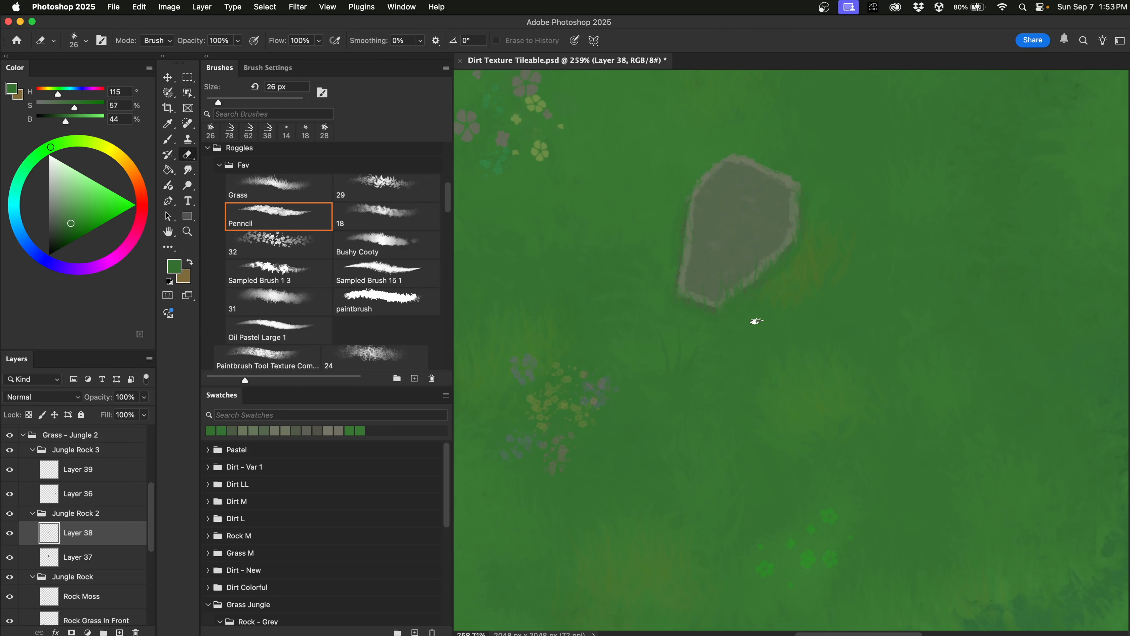
{"action": "key", "text": "b"}
Use brush 18 at 25% opacity with sampled grass greens to stroke faint green over the rock's upper-right face.
{"action": "left_click", "coordinate": [795, 282], "text": "alt"}
{"action": "left_click", "coordinate": [397, 219]}
{"action": "left_click_drag", "start_coordinate": [821, 343], "coordinate": [659, 357]}
{"action": "key", "text": "2"}
{"action": "key", "text": "5"}
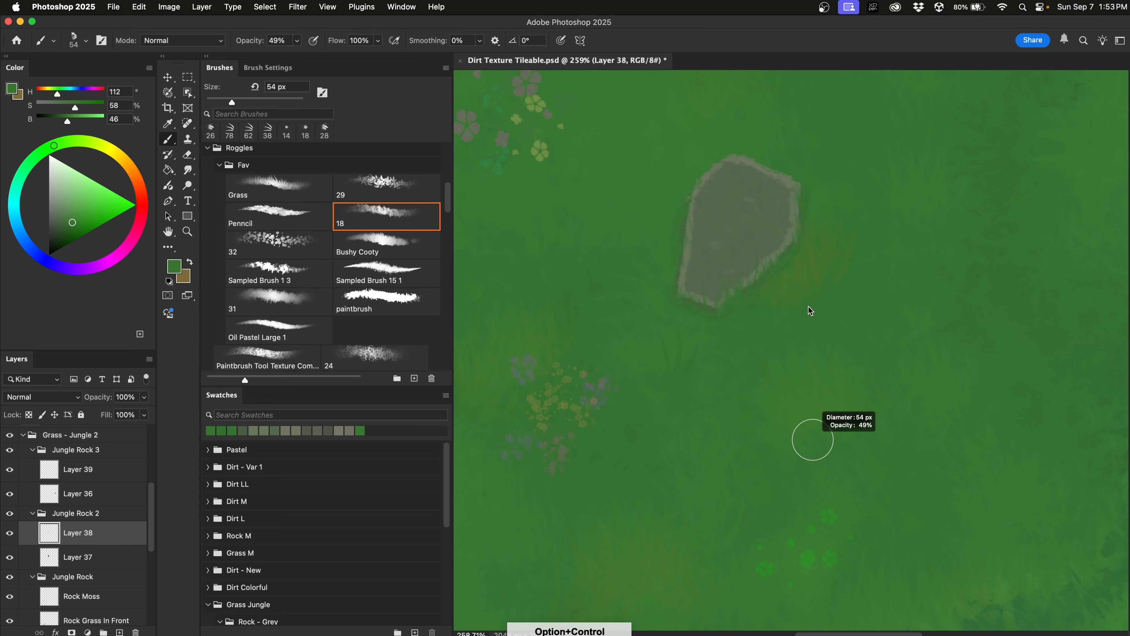
{"action": "left_click", "coordinate": [791, 275], "text": "alt"}
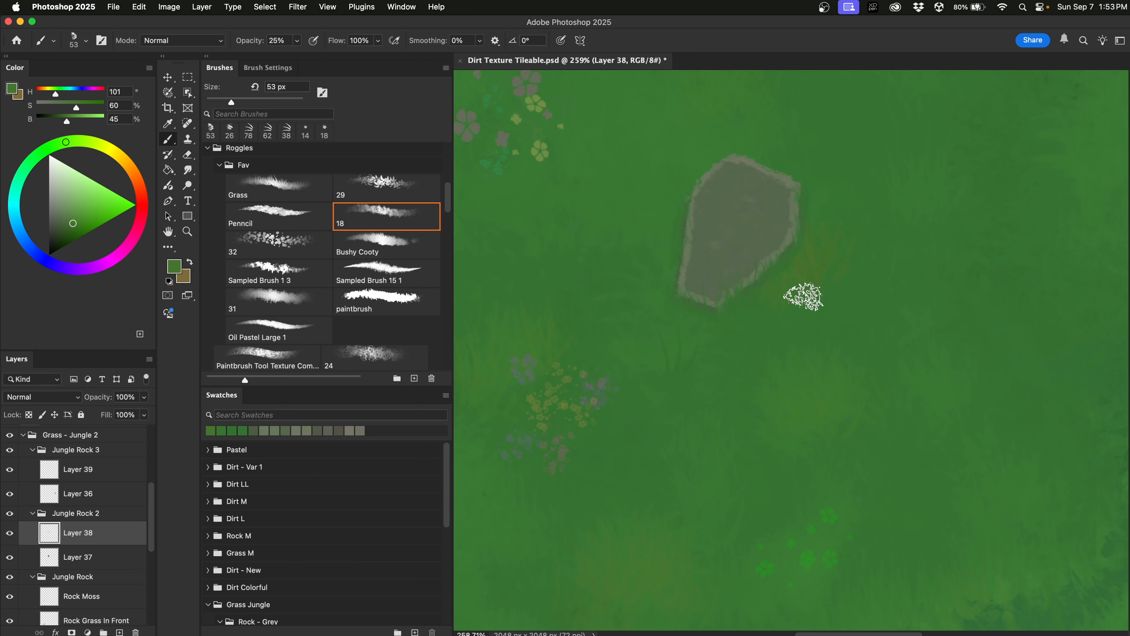
{"action": "left_click", "coordinate": [626, 435], "text": "alt"}
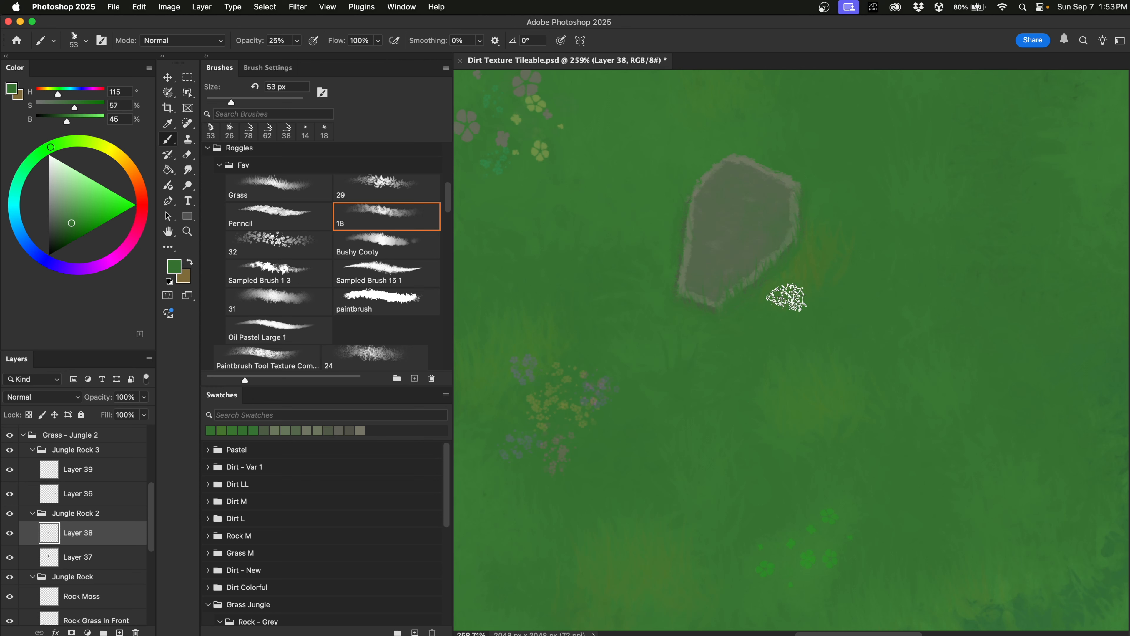
{"action": "left_click_drag", "start_coordinate": [770, 323], "coordinate": [787, 310]}
{"action": "mouse_move", "coordinate": [776, 199]}
{"action": "left_mouse_down"}
{"action": "mouse_move", "coordinate": [765, 243]}
{"action": "mouse_move", "coordinate": [777, 172]}
{"action": "left_mouse_up"}
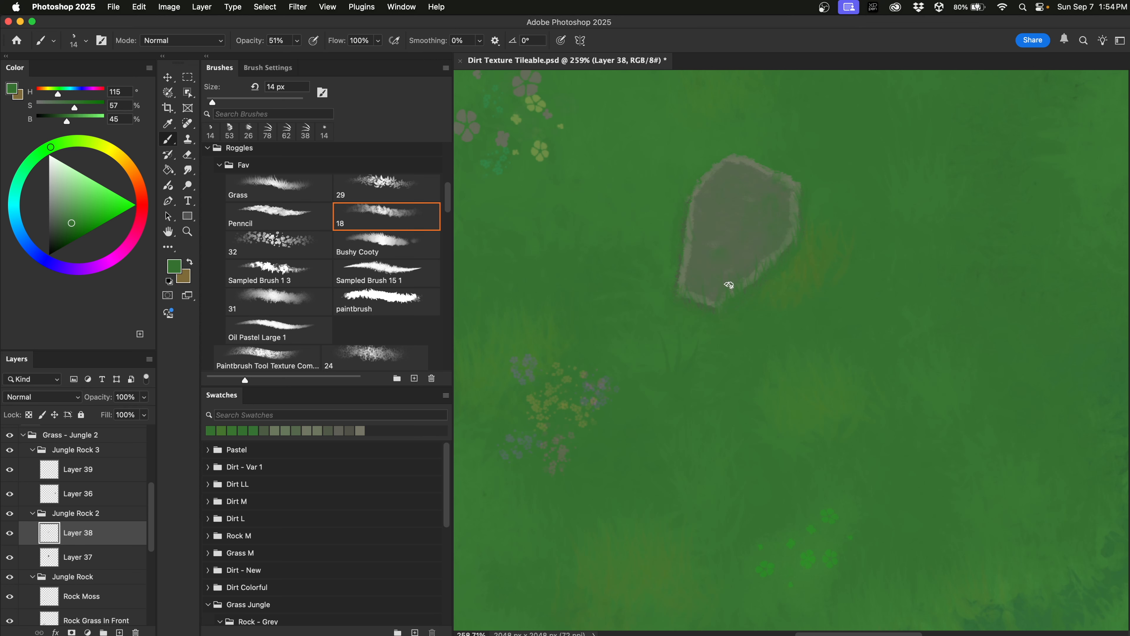
{"action": "scroll", "coordinate": [774, 263], "scroll_direction": "down", "scroll_amount": 5}
{"action": "scroll", "coordinate": [777, 263], "scroll_direction": "right", "scroll_amount": 10}
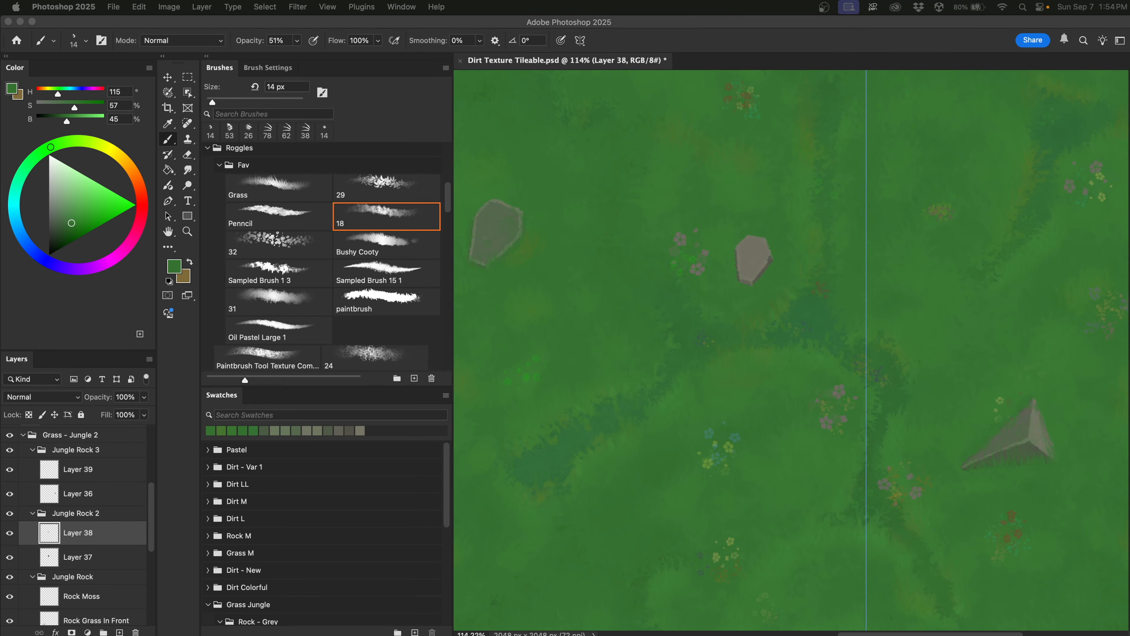
On Layer 39, set the Grass brush to 29 px and 100% opacity with sampled grass green.
{"action": "left_click", "coordinate": [81, 493]}
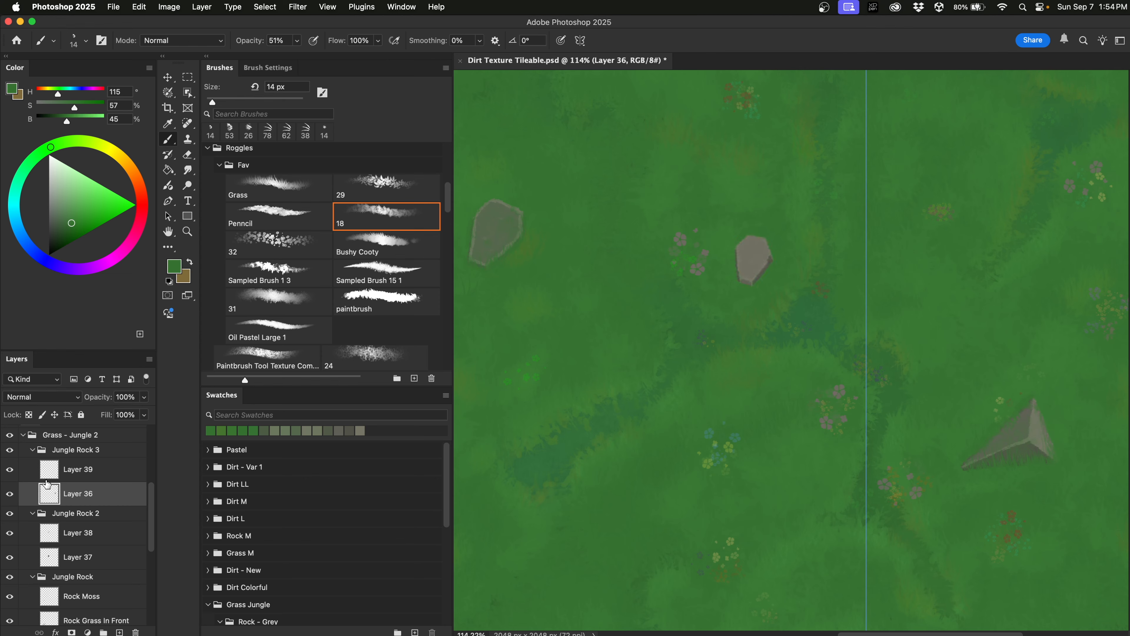
{"action": "left_click", "coordinate": [78, 468]}
{"action": "left_click", "coordinate": [278, 187]}
{"action": "scroll", "coordinate": [785, 242], "scroll_direction": "up", "scroll_amount": 5}
{"action": "scroll", "coordinate": [728, 183], "scroll_direction": "up", "scroll_amount": 4}
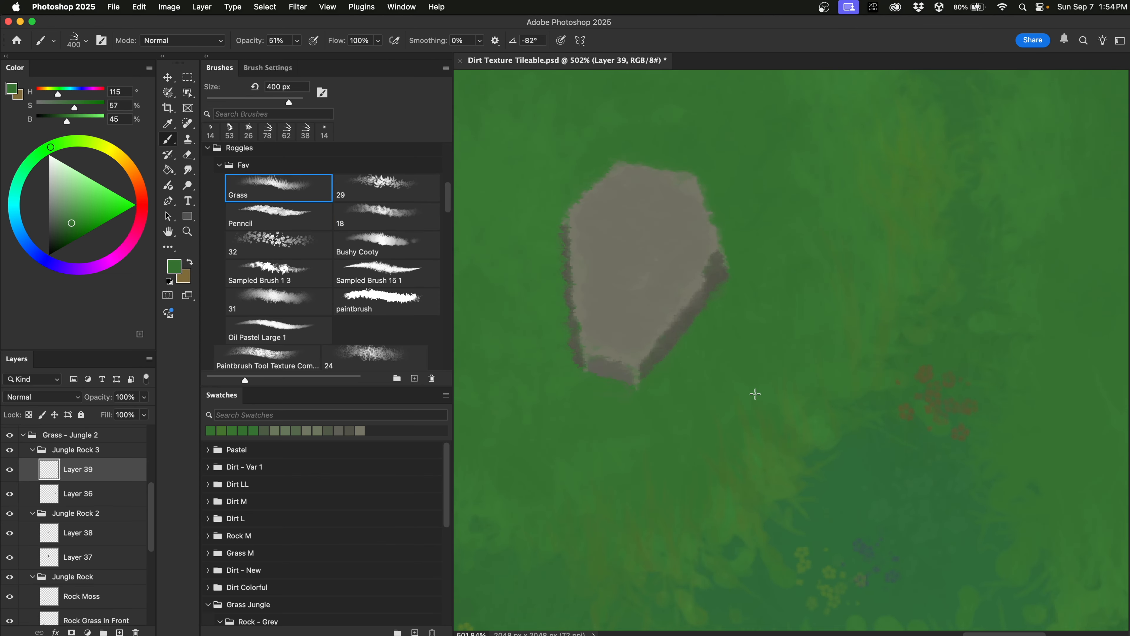
{"action": "left_click_drag", "start_coordinate": [791, 363], "coordinate": [599, 362]}
{"action": "left_click_drag", "start_coordinate": [843, 344], "coordinate": [574, 342]}
{"action": "mouse_move", "coordinate": [853, 351]}
{"action": "left_mouse_down"}
{"action": "mouse_move", "coordinate": [643, 369]}
{"action": "mouse_move", "coordinate": [651, 345]}
{"action": "left_mouse_up"}
{"action": "left_click", "coordinate": [688, 342], "text": "alt"}
{"action": "left_click", "coordinate": [296, 41]}
{"action": "left_click_drag", "start_coordinate": [288, 57], "coordinate": [330, 56]}
{"action": "mouse_move", "coordinate": [650, 356]}
{"action": "left_mouse_down"}
{"action": "mouse_move", "coordinate": [665, 356]}
{"action": "mouse_move", "coordinate": [565, 317]}
{"action": "mouse_move", "coordinate": [565, 284]}
{"action": "mouse_move", "coordinate": [608, 389]}
{"action": "left_mouse_up"}
Paint grass blades over the small rock's left, bottom, right and lower-right edges.
{"action": "left_click", "coordinate": [554, 280], "text": "alt"}
{"action": "left_click", "coordinate": [558, 310], "text": "alt"}
{"action": "left_click", "coordinate": [729, 249], "text": "alt"}
{"action": "left_click_drag", "start_coordinate": [722, 241], "coordinate": [699, 179]}
{"action": "left_click_drag", "start_coordinate": [717, 280], "coordinate": [612, 376]}
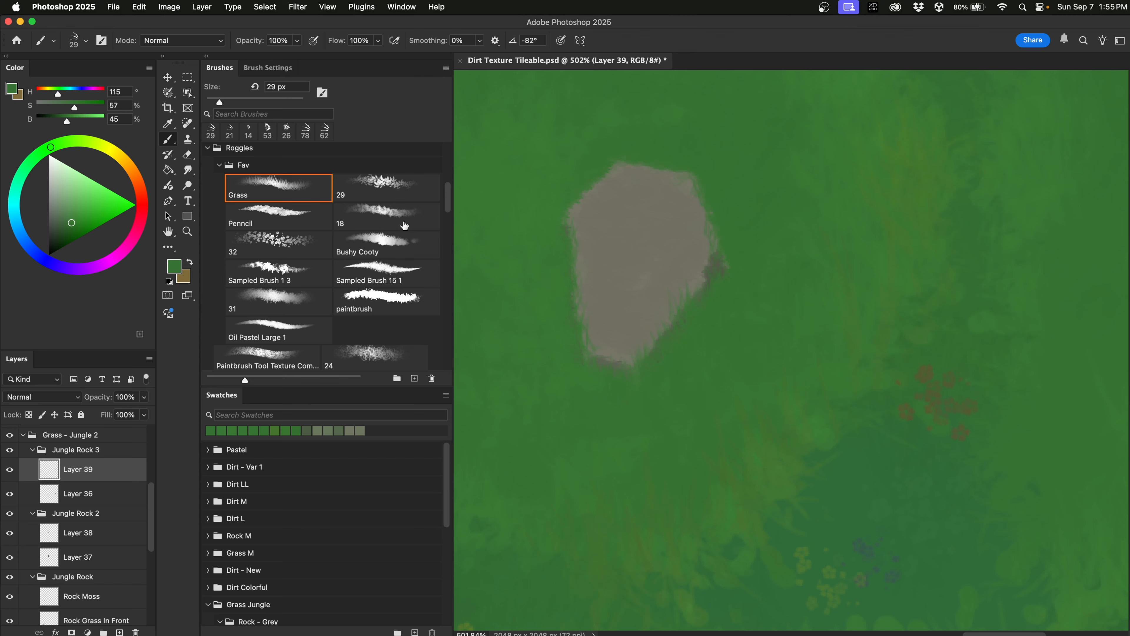
Dab faint green on the rock's upper right with brush 31, undoing a stray dab in its centre.
{"action": "left_click", "coordinate": [301, 302]}
{"action": "mouse_move", "coordinate": [657, 316]}
{"action": "left_mouse_down"}
{"action": "mouse_move", "coordinate": [739, 317]}
{"action": "mouse_move", "coordinate": [675, 194]}
{"action": "left_mouse_up"}
{"action": "left_click", "coordinate": [674, 200]}
{"action": "left_click_drag", "start_coordinate": [731, 240], "coordinate": [739, 230]}
{"action": "left_click_drag", "start_coordinate": [726, 310], "coordinate": [760, 294]}
{"action": "left_click", "coordinate": [637, 266]}
{"action": "key", "text": "super+z"}
Lower the brush opacity to 39% and sample greens from around the rock's top and lower left.
{"action": "left_click_drag", "start_coordinate": [692, 327], "coordinate": [692, 311]}
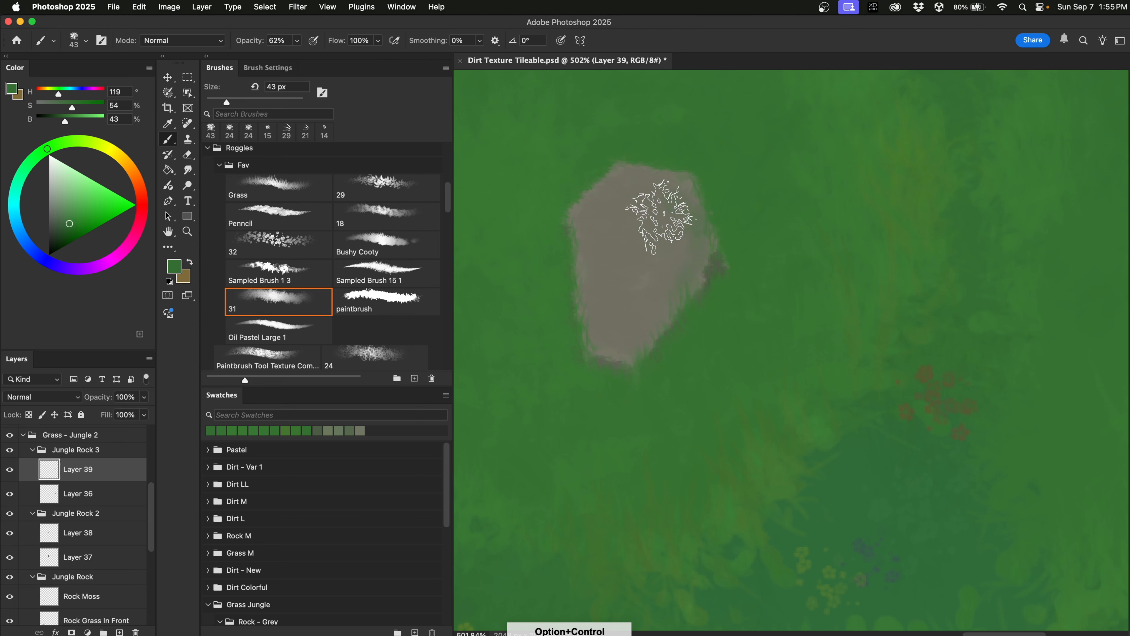
{"action": "left_click_drag", "start_coordinate": [686, 379], "coordinate": [686, 365]}
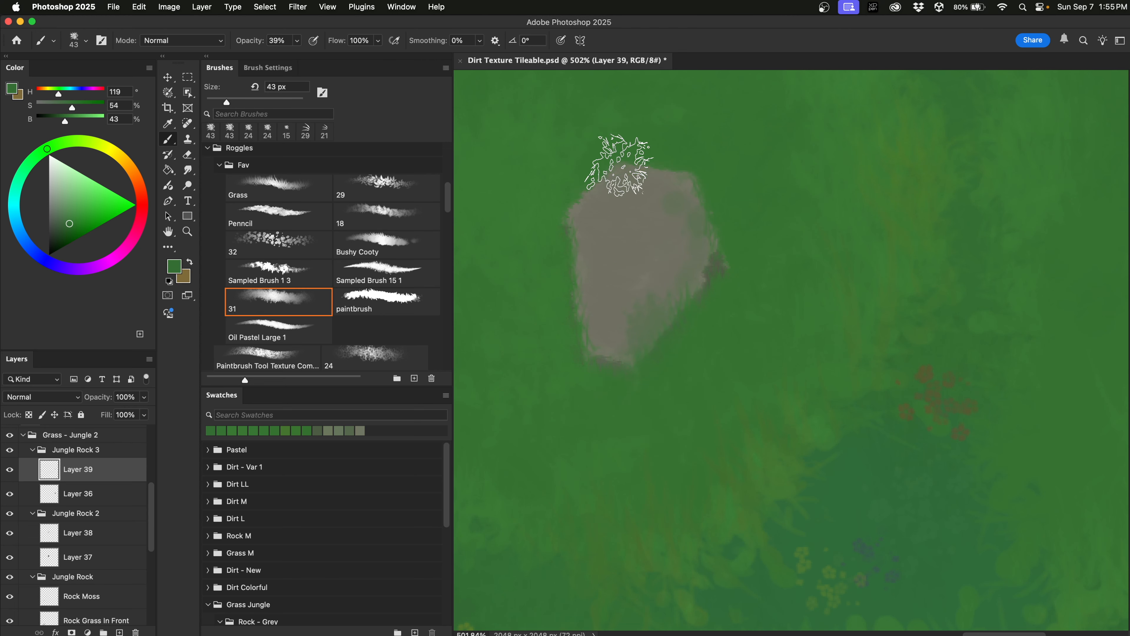
{"action": "left_click", "coordinate": [533, 161], "text": "alt"}
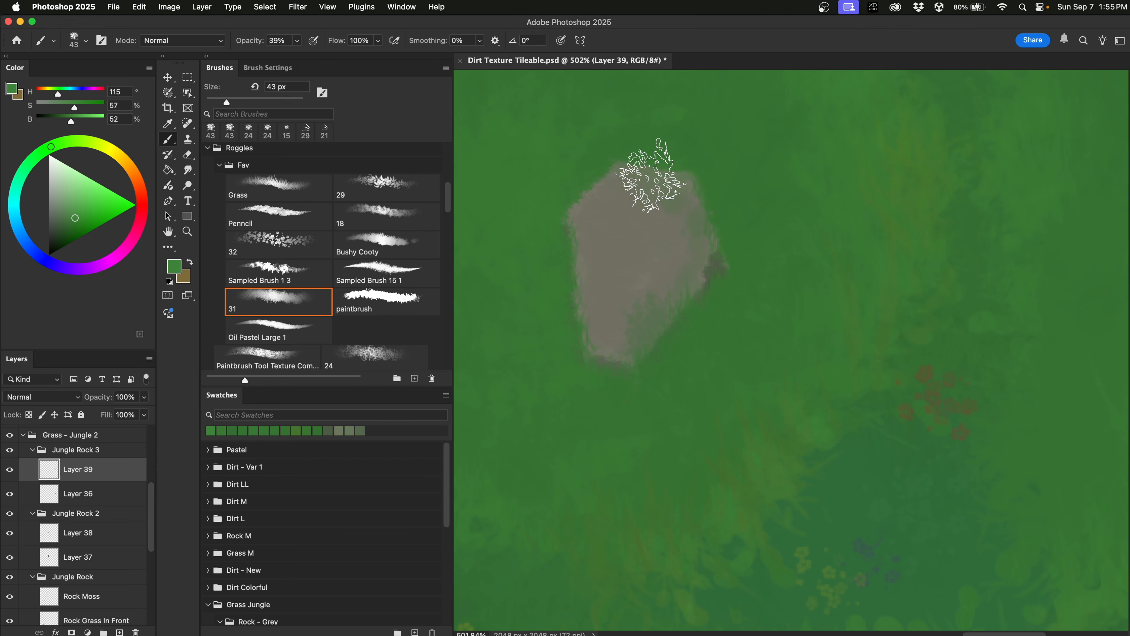
{"action": "left_click", "coordinate": [555, 365], "text": "alt"}
{"action": "scroll", "coordinate": [539, 464], "scroll_direction": "down", "scroll_amount": 10}
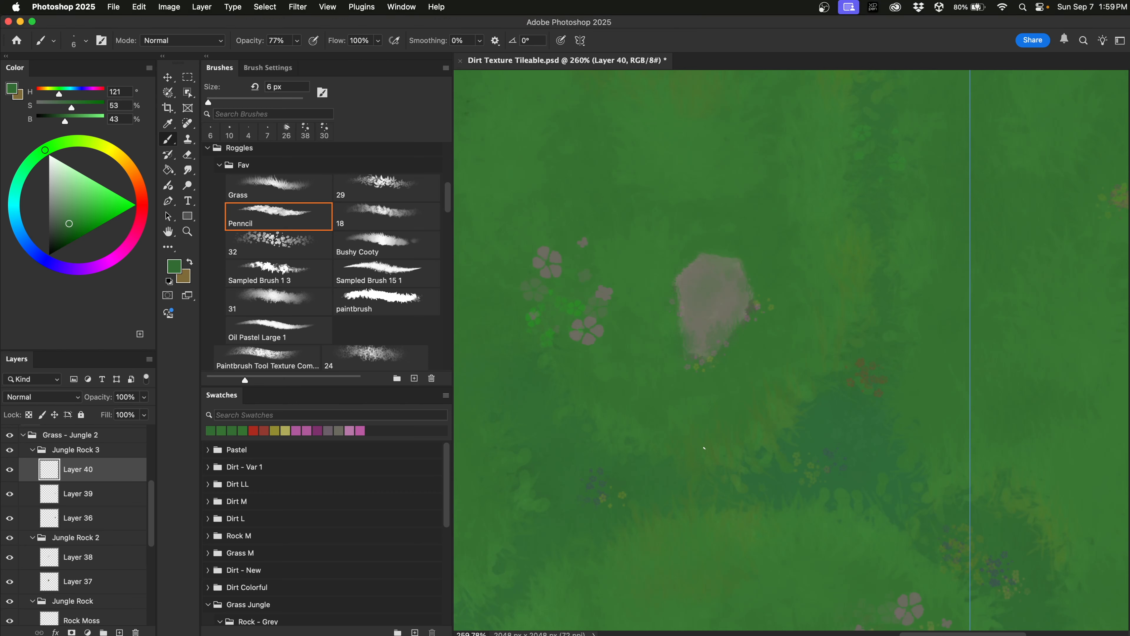
Dot a tiny dark red flower on the small rock, then switch to a 4 px pale pink brush.
{"action": "left_click", "coordinate": [565, 440], "text": "alt"}
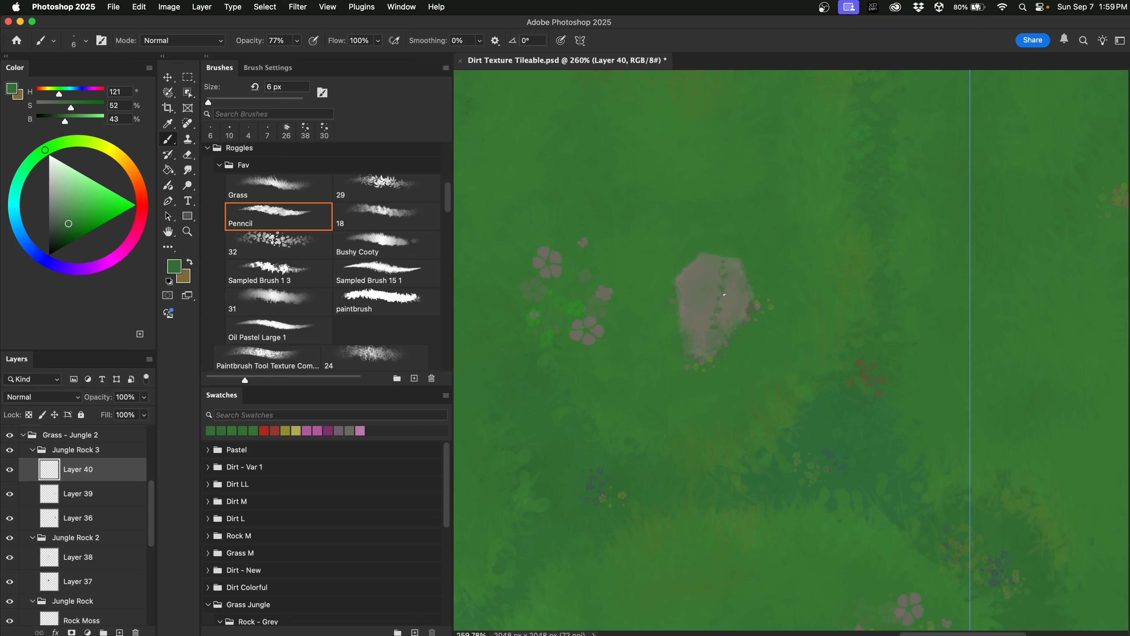
{"action": "left_click", "coordinate": [143, 202]}
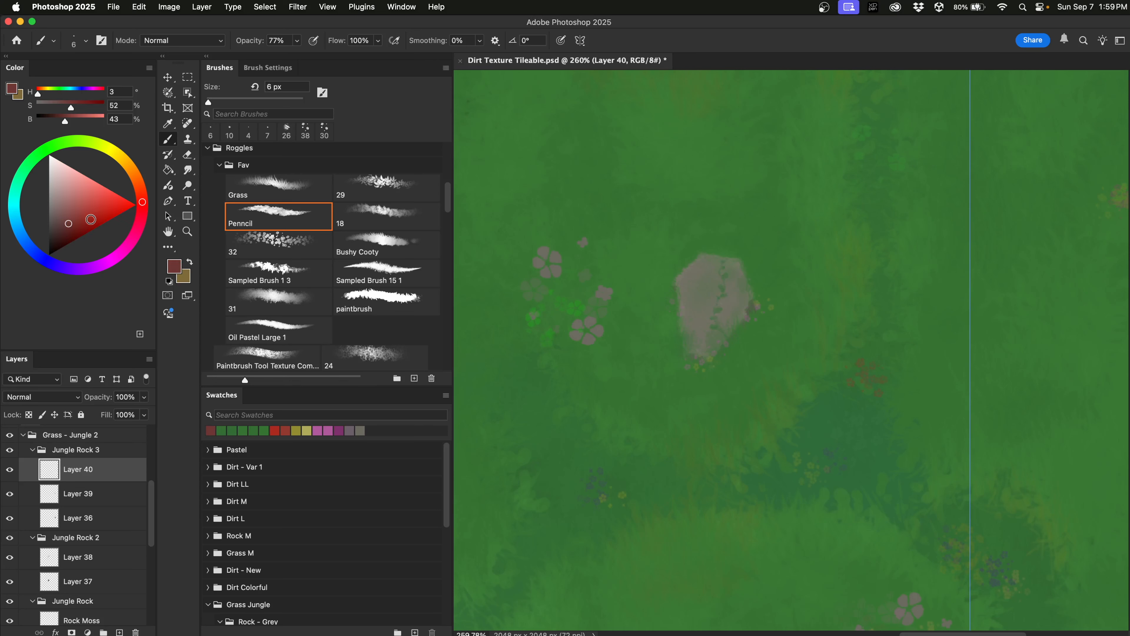
{"action": "left_click", "coordinate": [94, 220]}
{"action": "left_click_drag", "start_coordinate": [646, 216], "coordinate": [647, 208]}
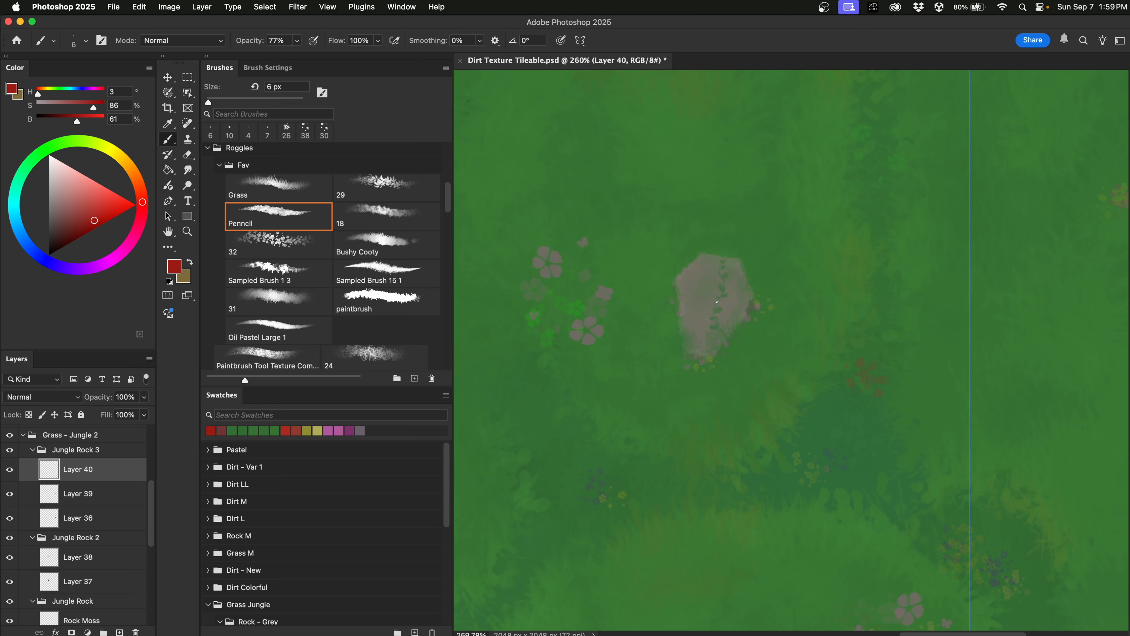
{"action": "left_click_drag", "start_coordinate": [759, 270], "coordinate": [757, 269]}
{"action": "left_click", "coordinate": [55, 167]}
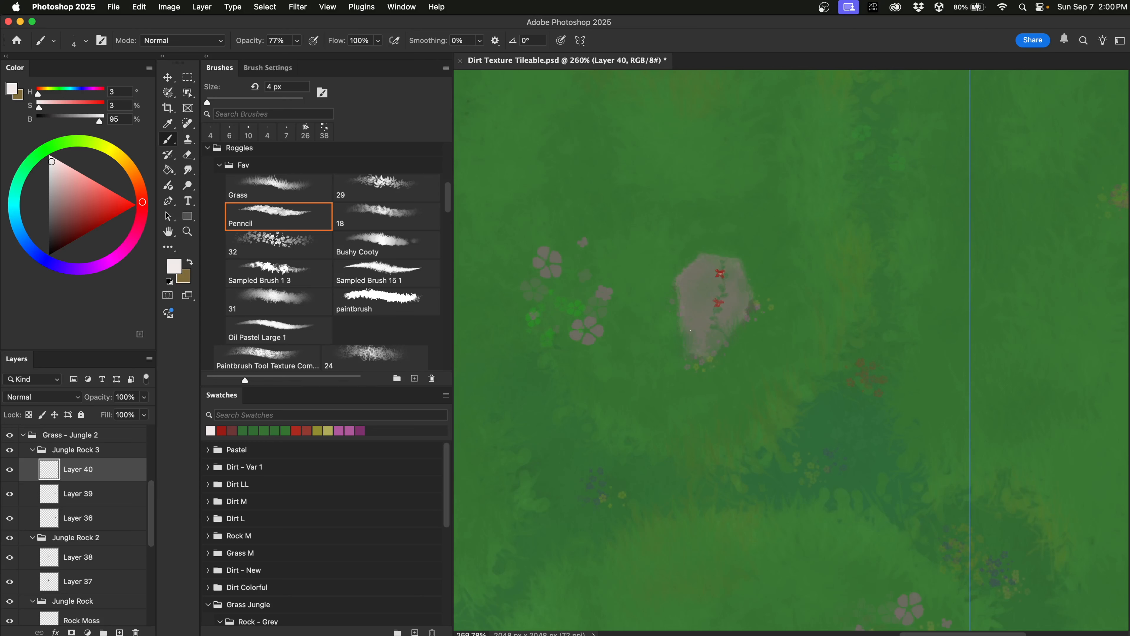
Softly erase parts of the flowers on the rock with a 58 px eraser at 10% opacity.
{"action": "key", "text": "e"}
{"action": "left_click_drag", "start_coordinate": [666, 224], "coordinate": [687, 225]}
{"action": "left_click", "coordinate": [236, 41]}
{"action": "left_click_drag", "start_coordinate": [186, 56], "coordinate": [189, 56]}
{"action": "left_click_drag", "start_coordinate": [710, 287], "coordinate": [741, 294]}
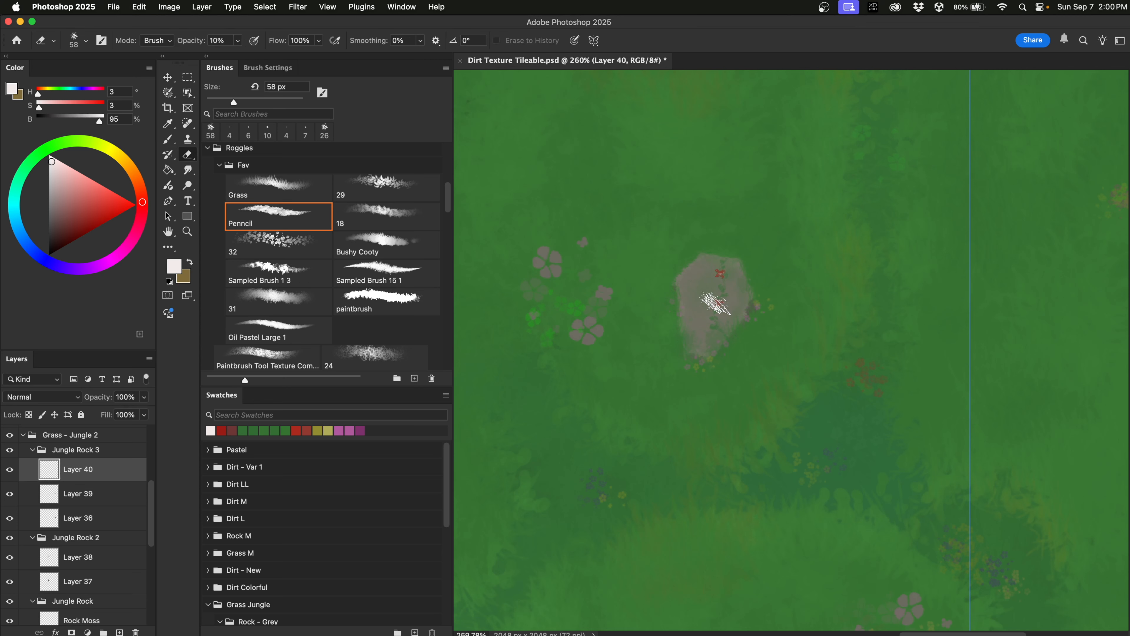
{"action": "scroll", "coordinate": [728, 306], "scroll_direction": "down", "scroll_amount": 5}
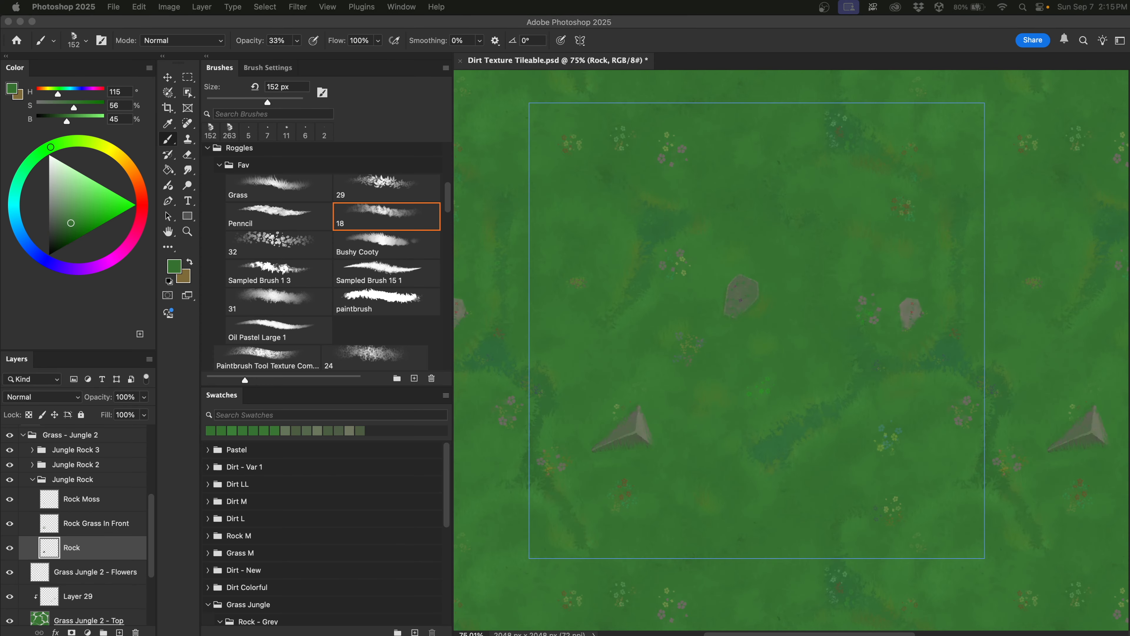
Add a new empty layer above Rock and test a red stroke over the rocks, then undo it.
{"action": "left_click", "coordinate": [8, 481]}
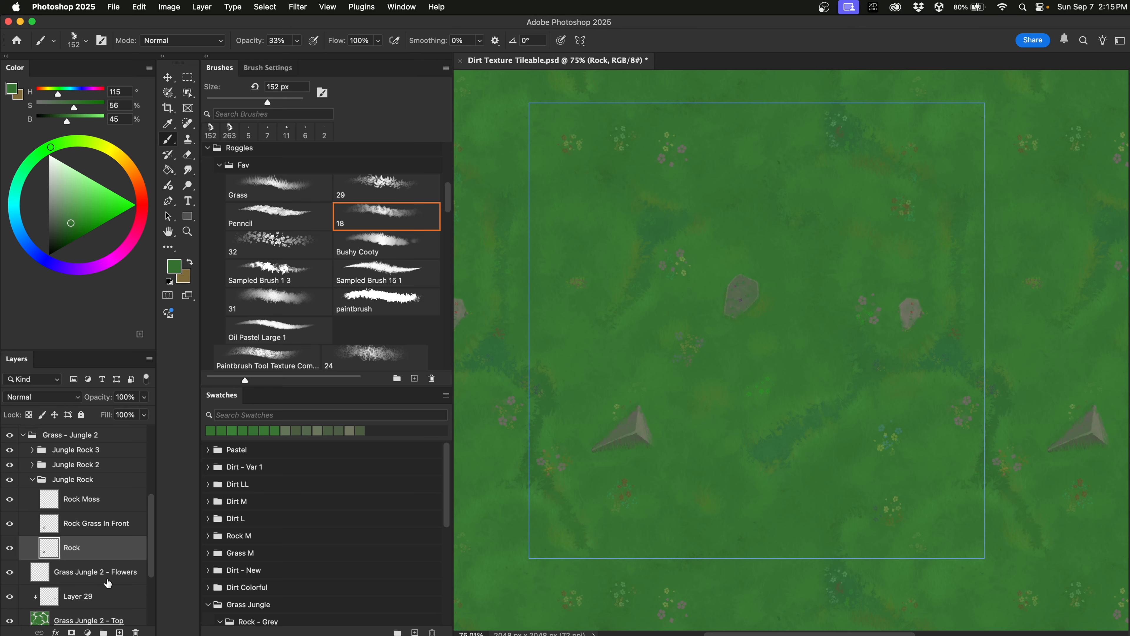
{"action": "left_click", "coordinate": [119, 632]}
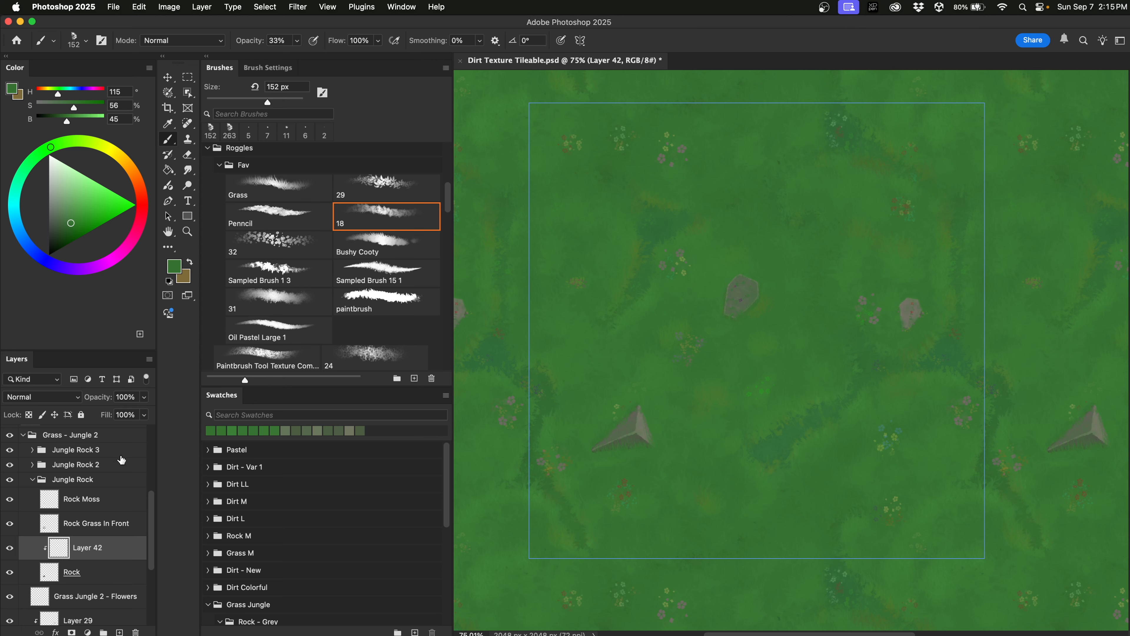
{"action": "left_click", "coordinate": [143, 204]}
{"action": "left_click_drag", "start_coordinate": [707, 211], "coordinate": [707, 453]}
{"action": "mouse_move", "coordinate": [638, 414]}
{"action": "left_mouse_down"}
{"action": "mouse_move", "coordinate": [597, 438]}
{"action": "mouse_move", "coordinate": [650, 425]}
{"action": "mouse_move", "coordinate": [686, 453]}
{"action": "left_mouse_up"}
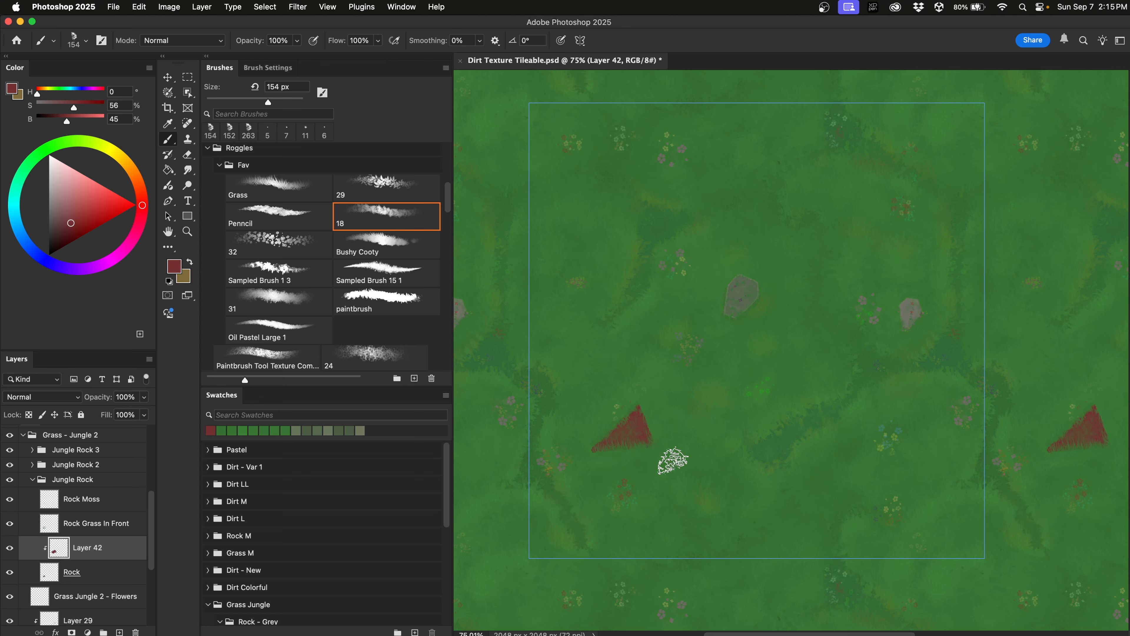
{"action": "key", "text": "super+z"}
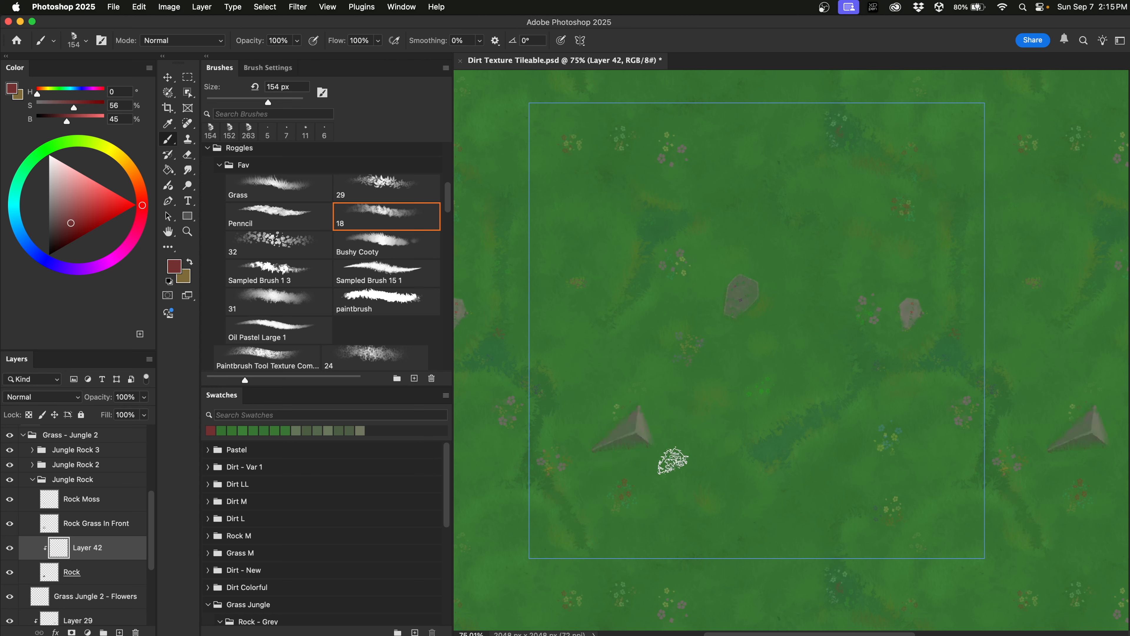
Sample grass green from the canvas and set the brush to about a third opacity at 79 px.
{"action": "left_click", "coordinate": [643, 467], "text": "alt"}
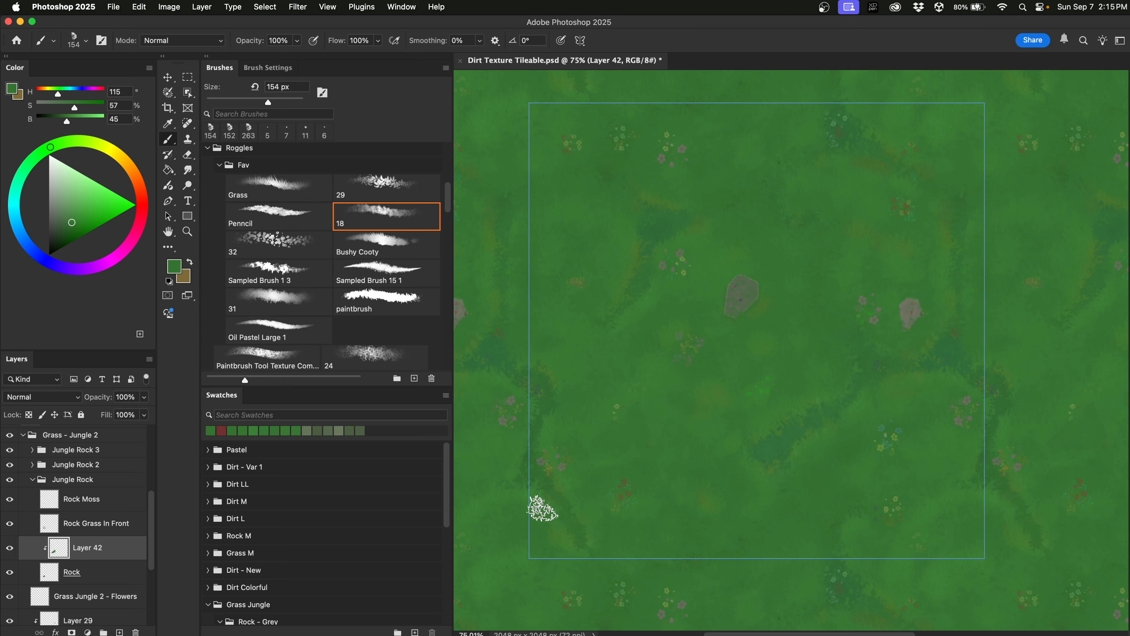
{"action": "left_click_drag", "start_coordinate": [643, 449], "coordinate": [656, 369]}
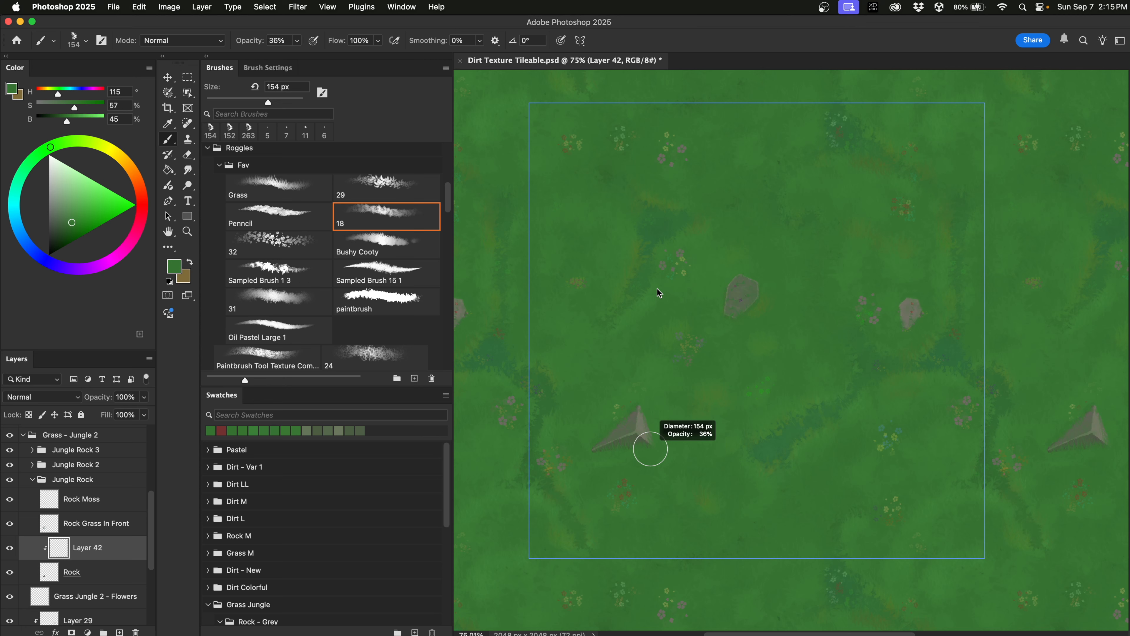
{"action": "left_click_drag", "start_coordinate": [659, 293], "coordinate": [666, 308]}
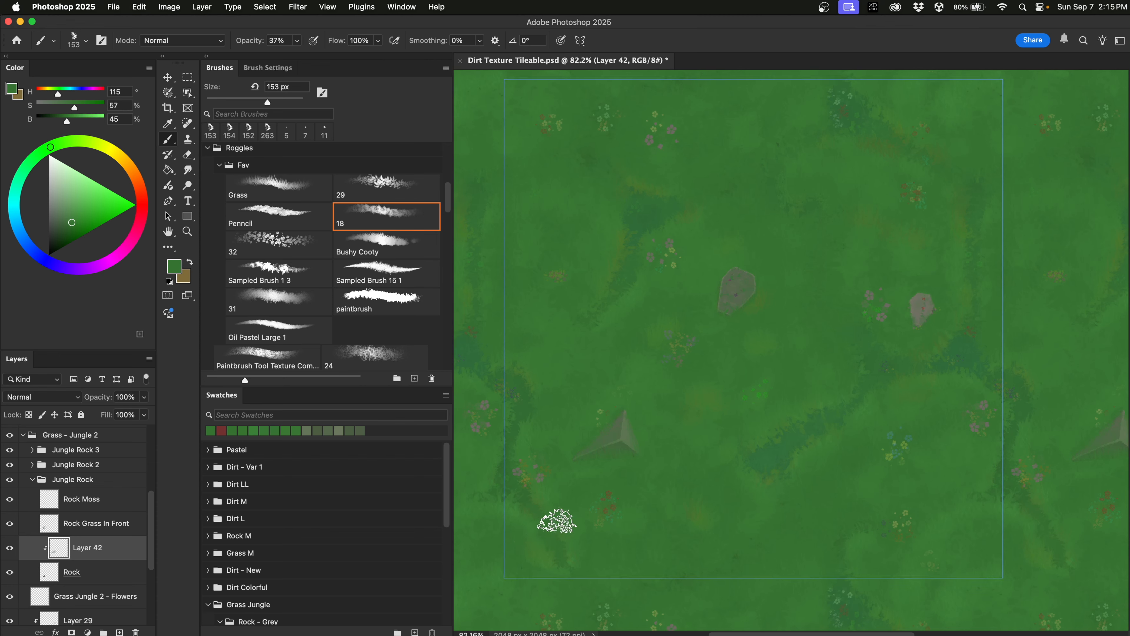
{"action": "scroll", "coordinate": [556, 521], "scroll_direction": "up", "scroll_amount": 5}
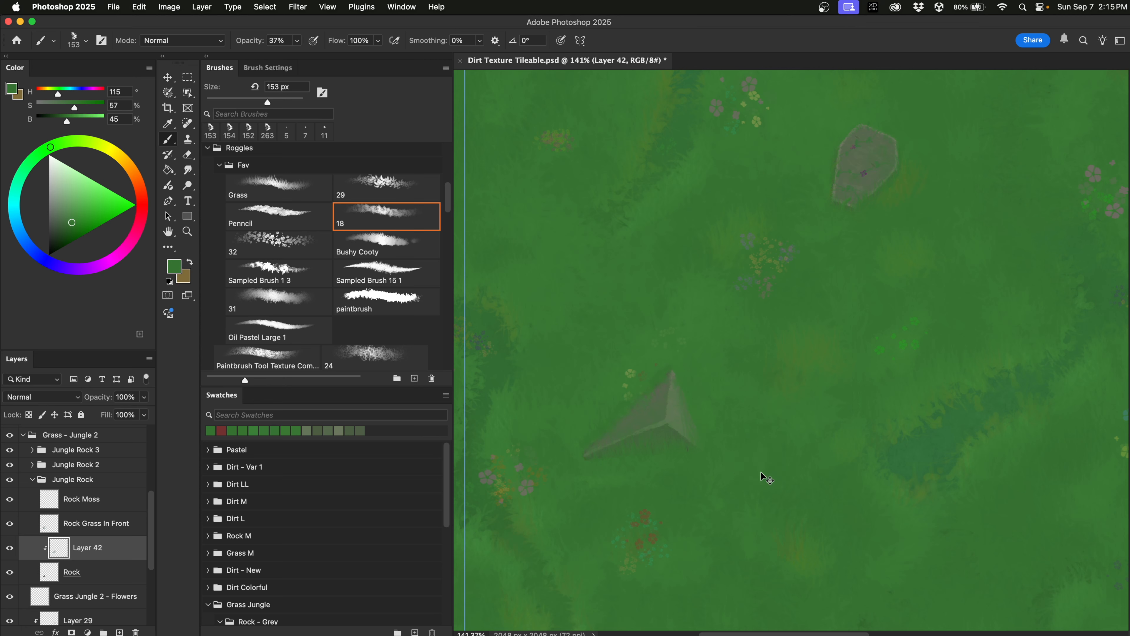
{"action": "left_click_drag", "start_coordinate": [702, 485], "coordinate": [673, 479]}
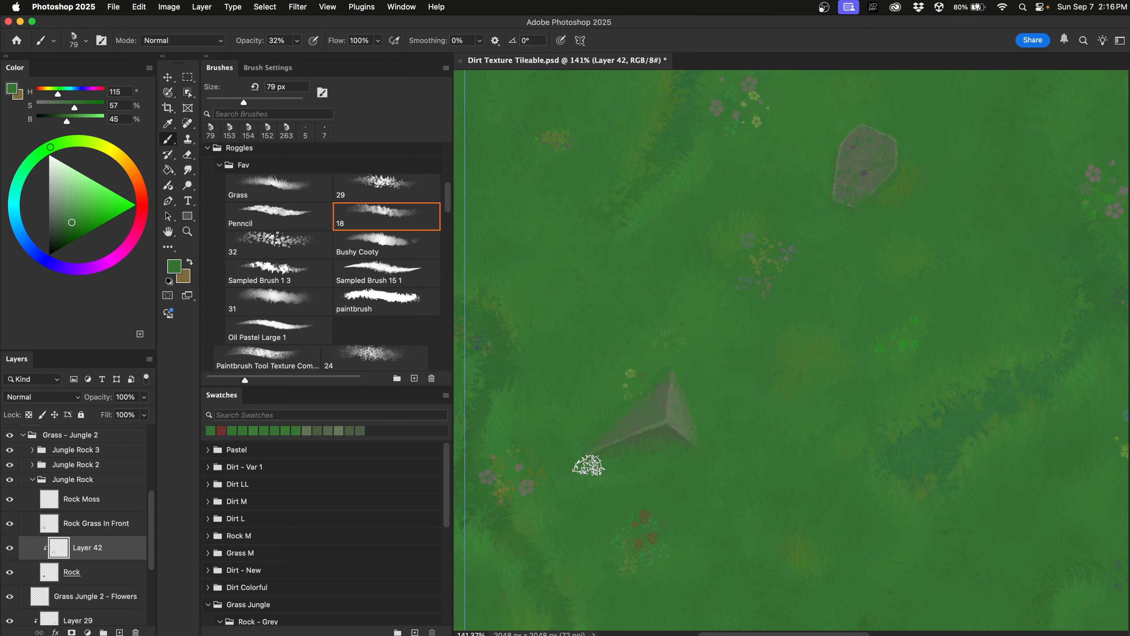
{"action": "scroll", "coordinate": [591, 534], "scroll_direction": "up", "scroll_amount": 3}
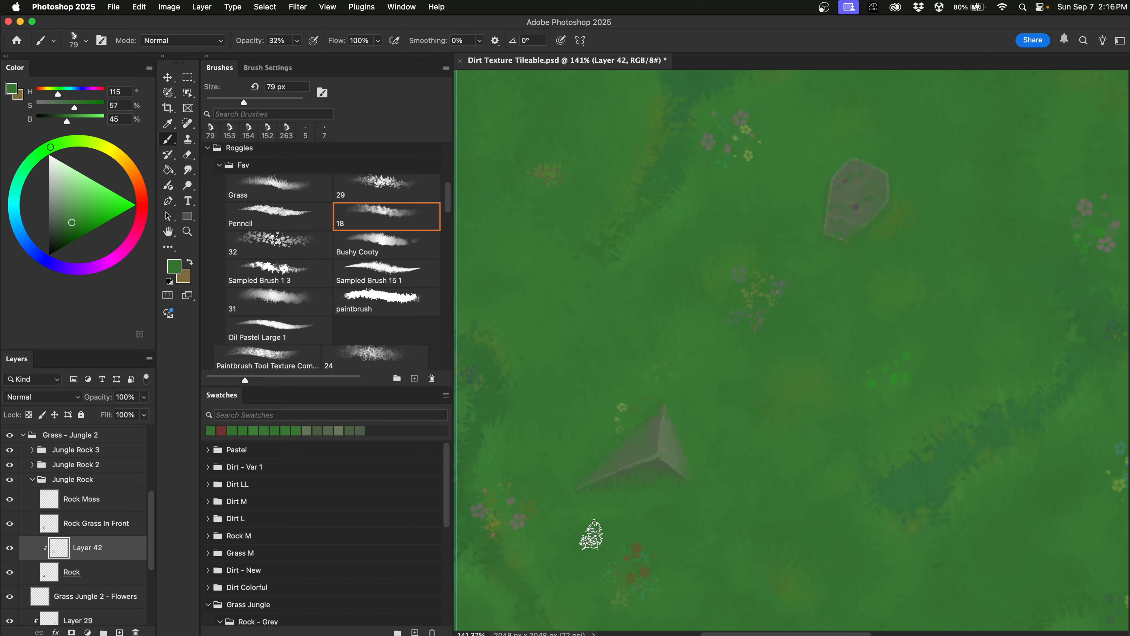
{"action": "scroll", "coordinate": [592, 534], "scroll_direction": "down", "scroll_amount": 5}
{"action": "scroll", "coordinate": [591, 536], "scroll_direction": "up", "scroll_amount": 3}
{"action": "scroll", "coordinate": [592, 535], "scroll_direction": "right", "scroll_amount": 2}
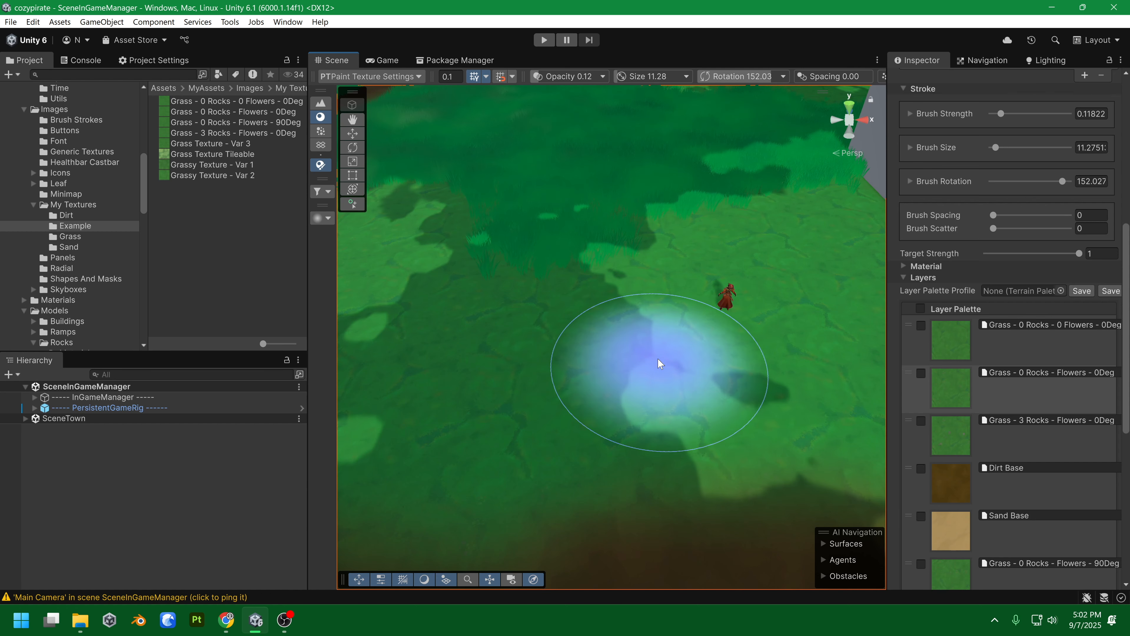
Preview the flower, plain and three-rock grass textures in the Project window.
{"action": "right_click", "coordinate": [712, 368]}
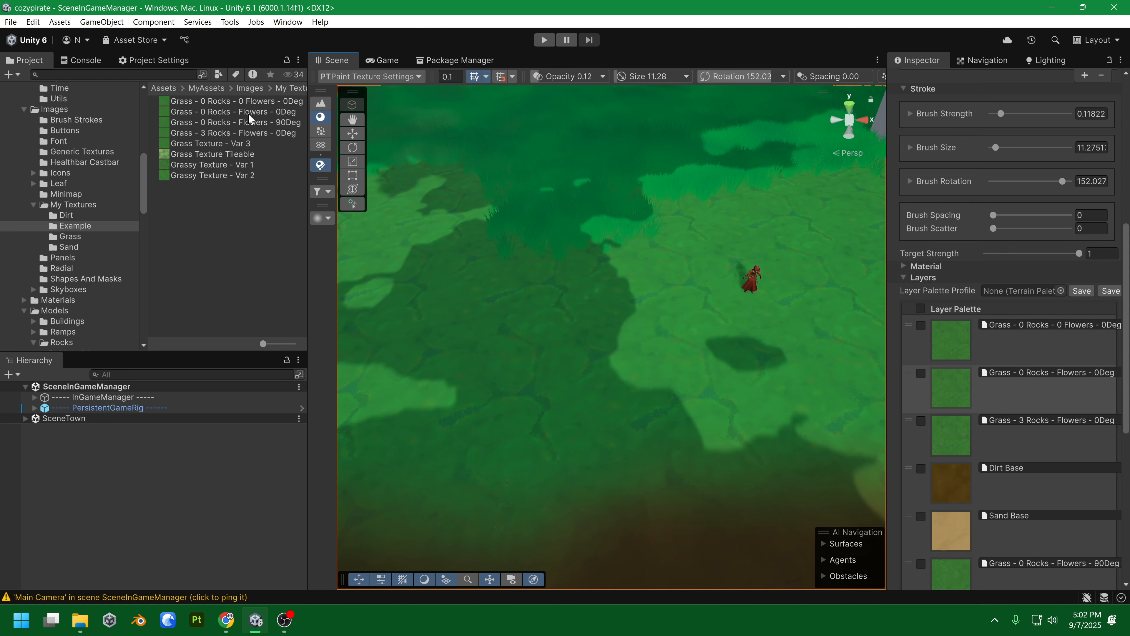
{"action": "left_click", "coordinate": [248, 112]}
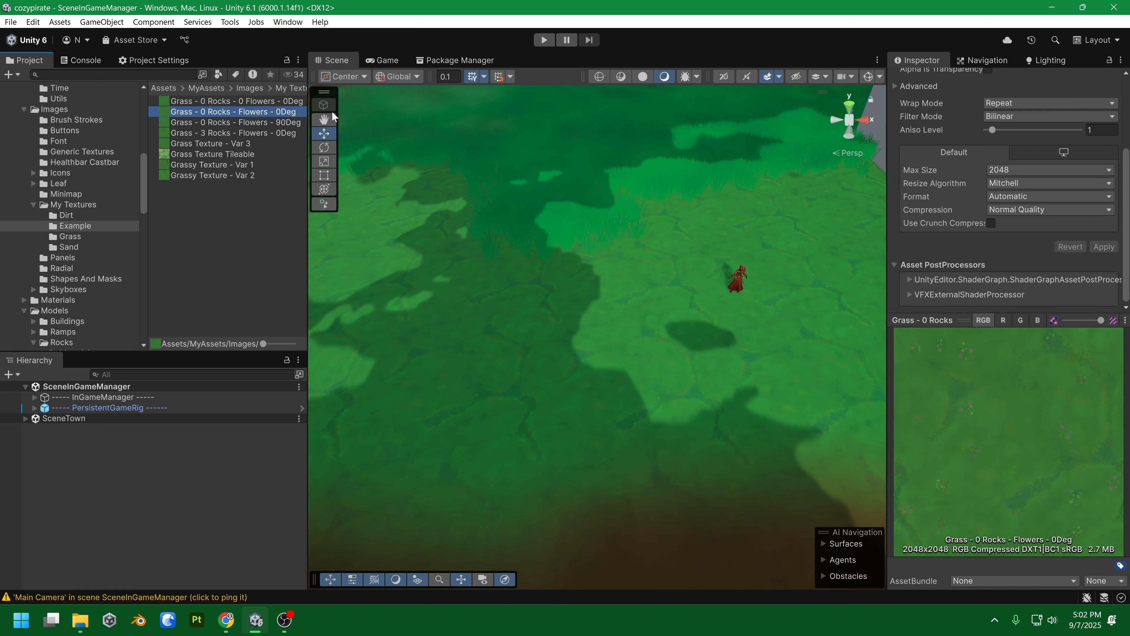
{"action": "left_click", "coordinate": [262, 102]}
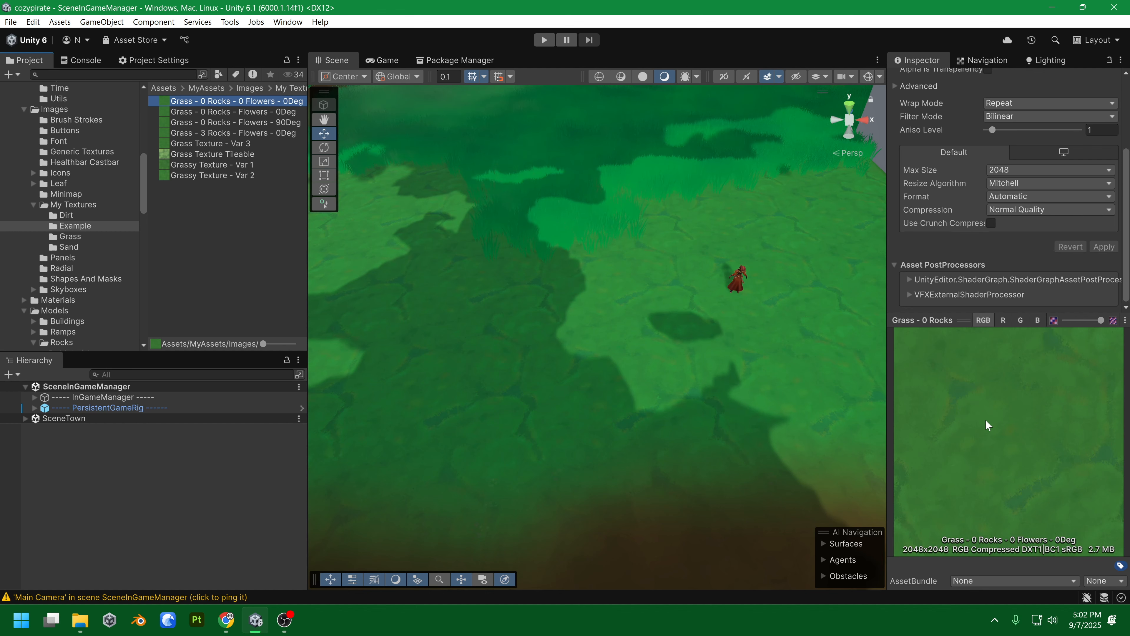
{"action": "left_click", "coordinate": [246, 134]}
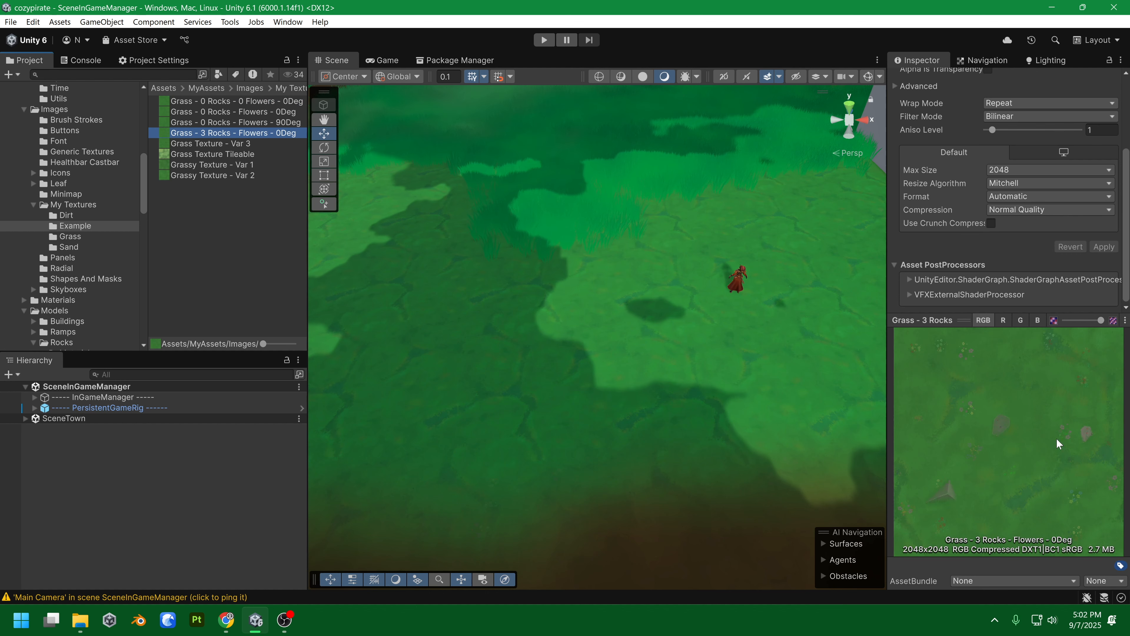
Select the terrain and paint a patch of Grass - 3 Rocks - Flowers - 0Deg onto it.
{"action": "left_click", "coordinate": [719, 385]}
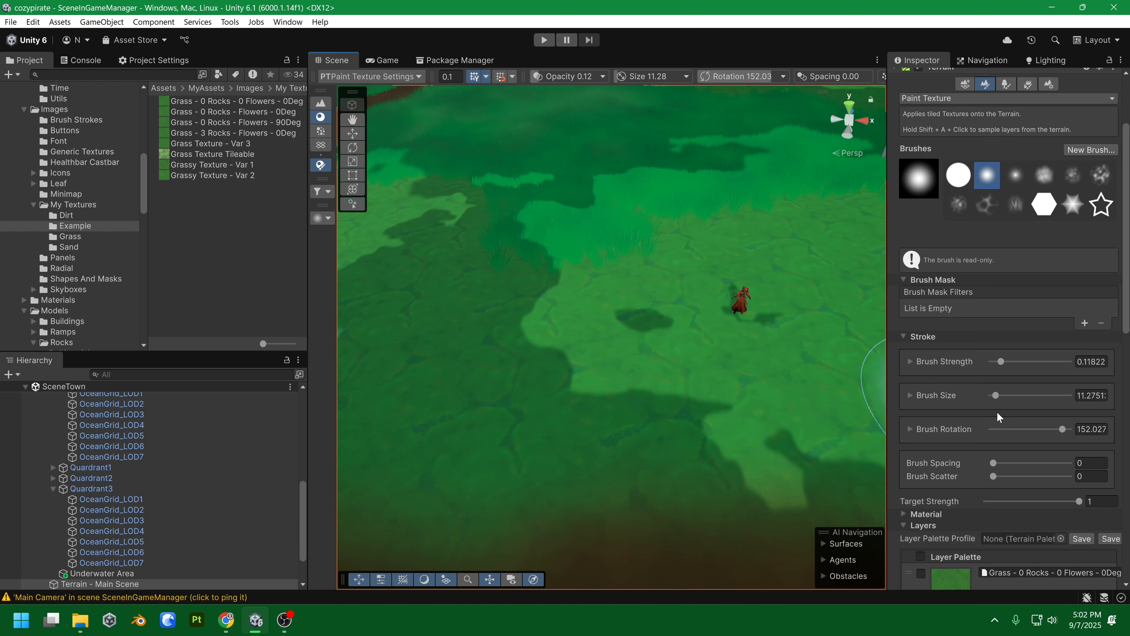
{"action": "left_click_drag", "start_coordinate": [694, 378], "coordinate": [688, 387]}
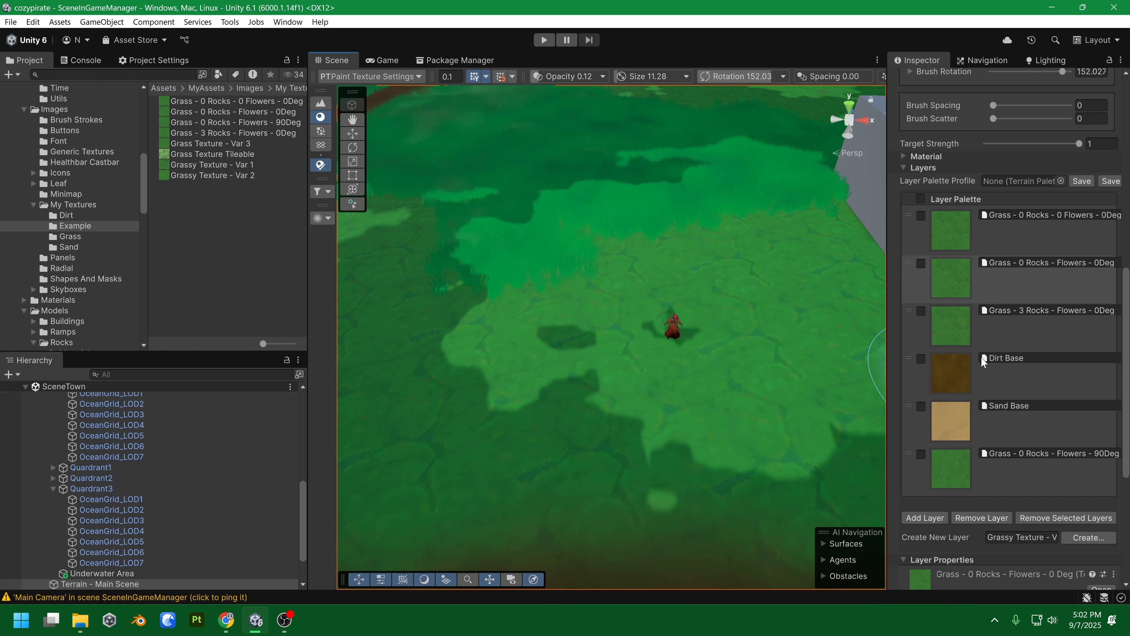
{"action": "right_click", "coordinate": [707, 301]}
{"action": "key", "text": "d"}
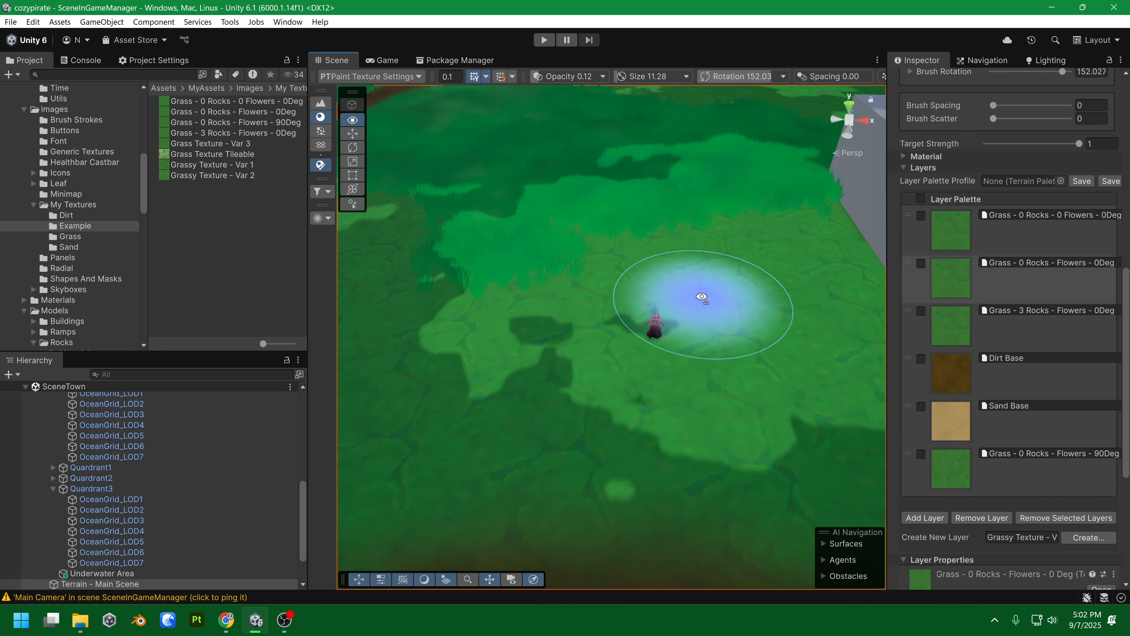
{"action": "left_click", "coordinate": [996, 348]}
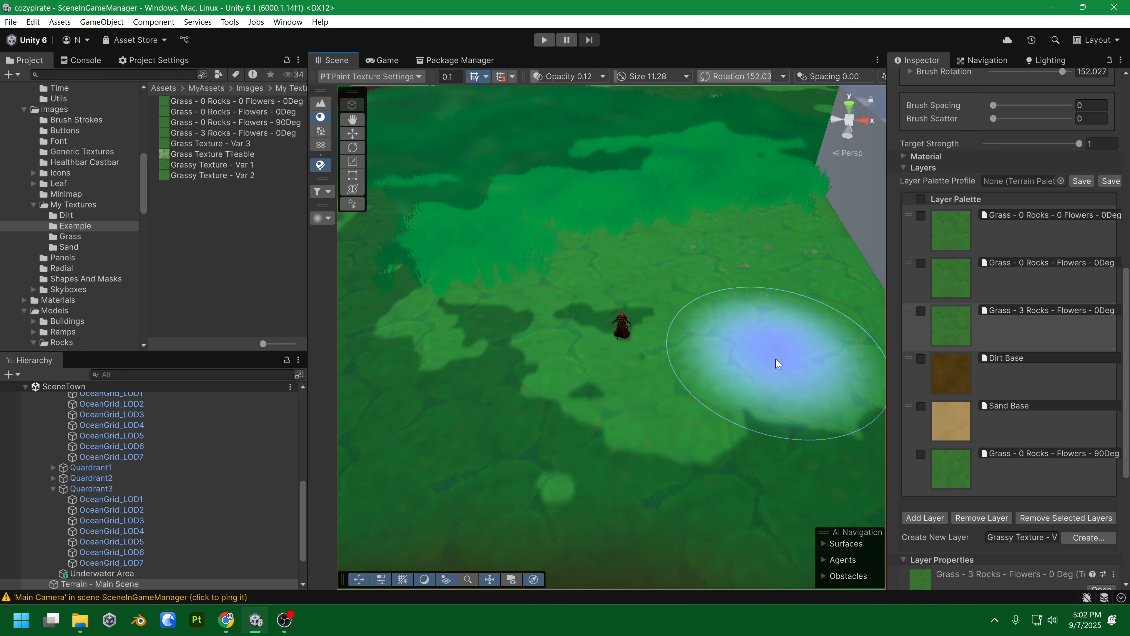
{"action": "right_click", "coordinate": [777, 361]}
{"action": "key", "text": "a"}
{"action": "mouse_move", "coordinate": [522, 189]}
{"action": "left_mouse_down"}
{"action": "mouse_move", "coordinate": [492, 424]}
{"action": "mouse_move", "coordinate": [572, 431]}
{"action": "left_mouse_up"}
{"action": "right_click", "coordinate": [572, 430]}
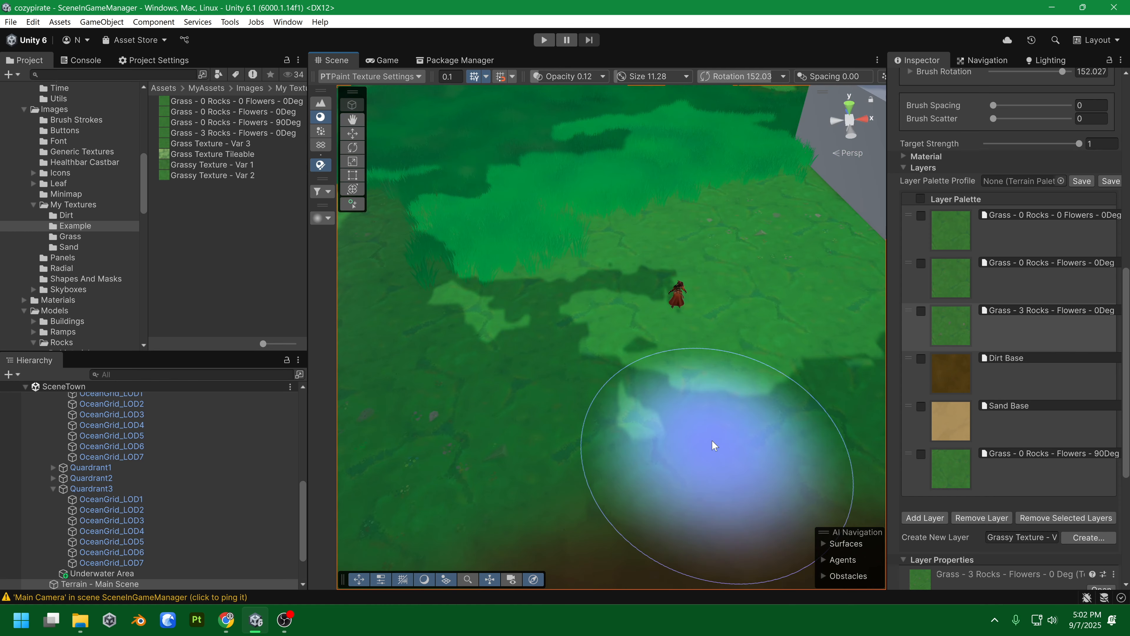
Paint Grass - 0 Rocks - Flowers - 0Deg patches across the centre, left and right of the terrain.
{"action": "left_click", "coordinate": [1009, 291]}
{"action": "mouse_move", "coordinate": [770, 396]}
{"action": "left_mouse_down"}
{"action": "mouse_move", "coordinate": [716, 393]}
{"action": "mouse_move", "coordinate": [691, 290]}
{"action": "mouse_move", "coordinate": [647, 319]}
{"action": "mouse_move", "coordinate": [717, 383]}
{"action": "left_mouse_up"}
{"action": "right_click", "coordinate": [717, 384]}
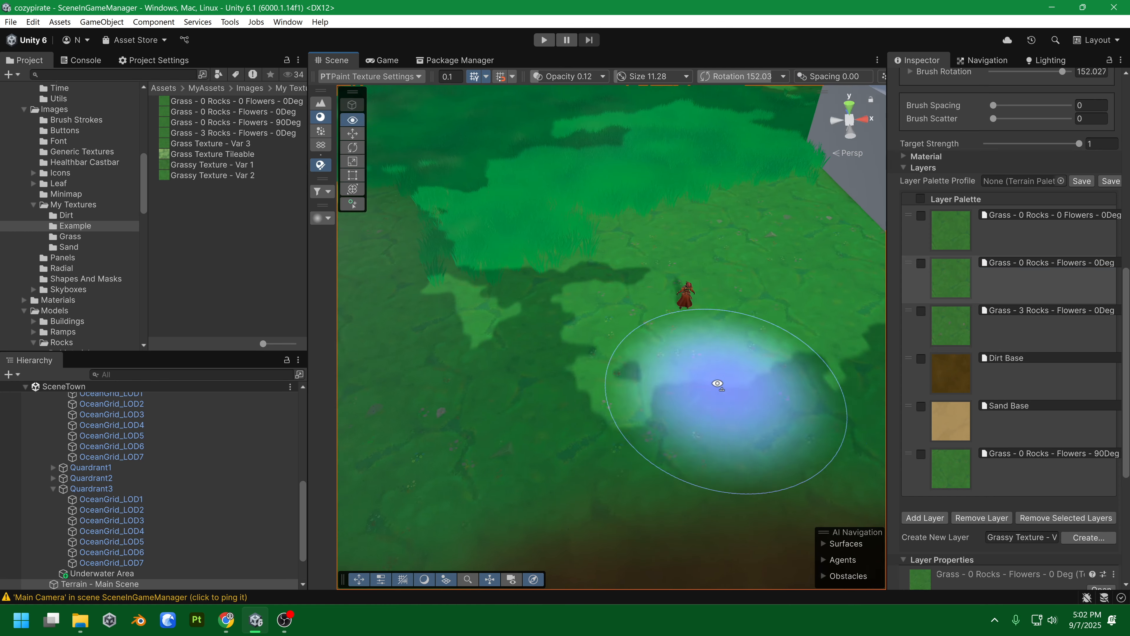
{"action": "mouse_move", "coordinate": [520, 267]}
{"action": "left_mouse_down"}
{"action": "mouse_move", "coordinate": [495, 259]}
{"action": "mouse_move", "coordinate": [421, 336]}
{"action": "left_mouse_up"}
{"action": "right_click", "coordinate": [436, 343]}
{"action": "mouse_move", "coordinate": [730, 378]}
{"action": "left_mouse_down"}
{"action": "mouse_move", "coordinate": [799, 328]}
{"action": "mouse_move", "coordinate": [738, 317]}
{"action": "left_mouse_up"}
Paint Grass - 0 Rocks - 0 Flowers - 0Deg near the grey block and over the lower right terrain.
{"action": "left_click", "coordinate": [1009, 240]}
{"action": "mouse_move", "coordinate": [710, 161]}
{"action": "left_mouse_down"}
{"action": "mouse_move", "coordinate": [769, 201]}
{"action": "mouse_move", "coordinate": [785, 230]}
{"action": "mouse_move", "coordinate": [701, 195]}
{"action": "mouse_move", "coordinate": [761, 272]}
{"action": "left_mouse_up"}
{"action": "right_click", "coordinate": [787, 236]}
{"action": "right_click", "coordinate": [741, 252]}
{"action": "right_click", "coordinate": [761, 272]}
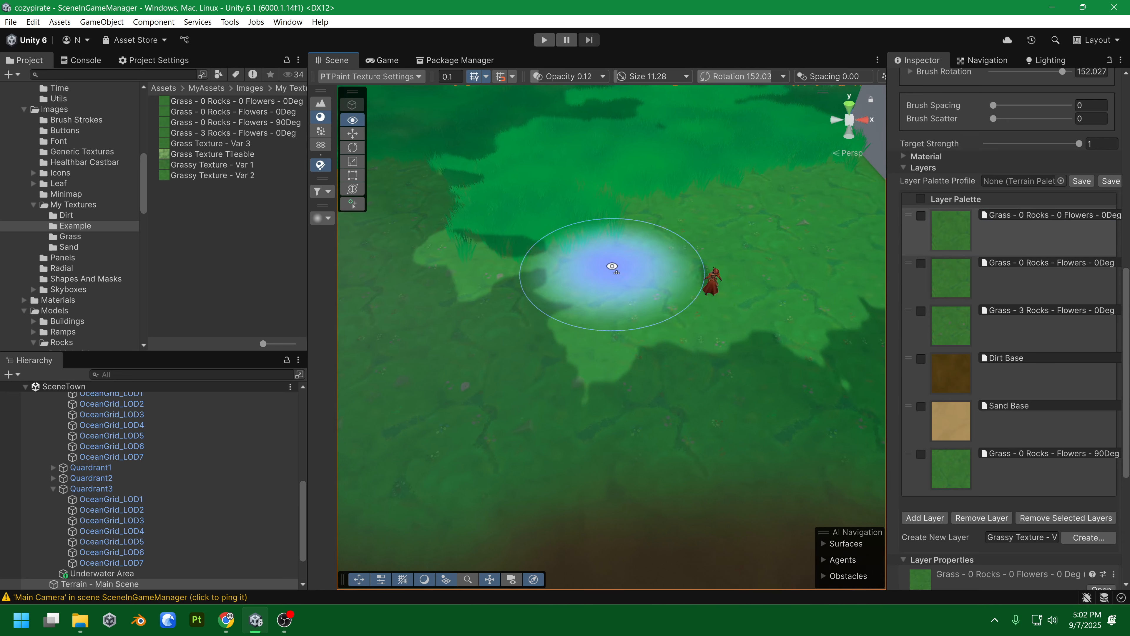
{"action": "left_click_drag", "start_coordinate": [613, 267], "coordinate": [760, 364]}
{"action": "right_click", "coordinate": [778, 370]}
{"action": "key", "text": "a"}
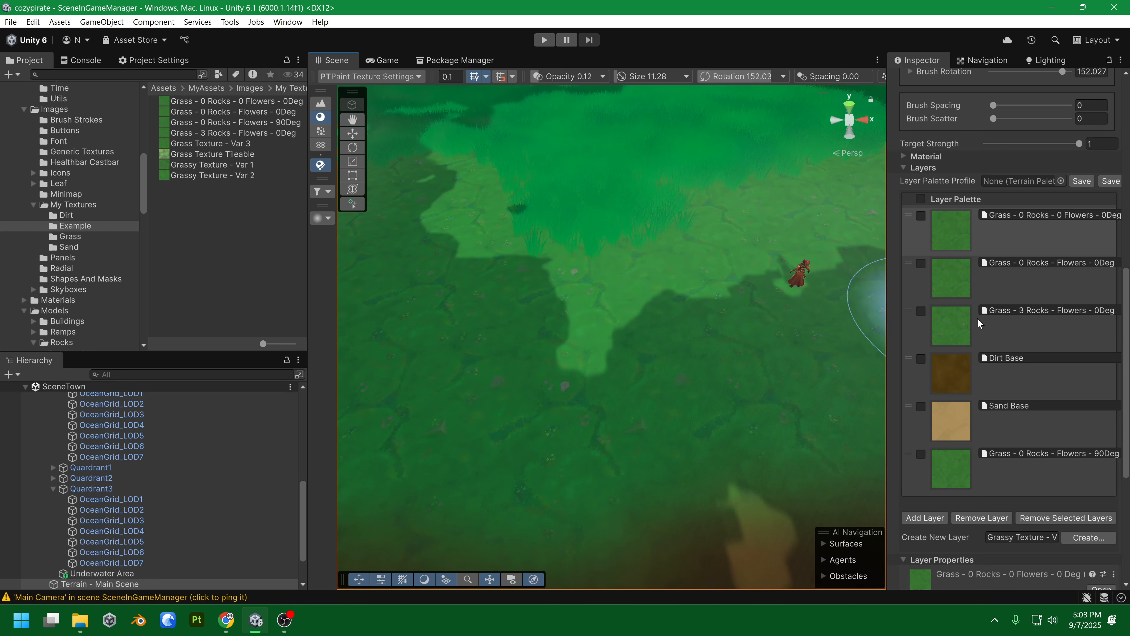
{"action": "left_click", "coordinate": [1017, 291]}
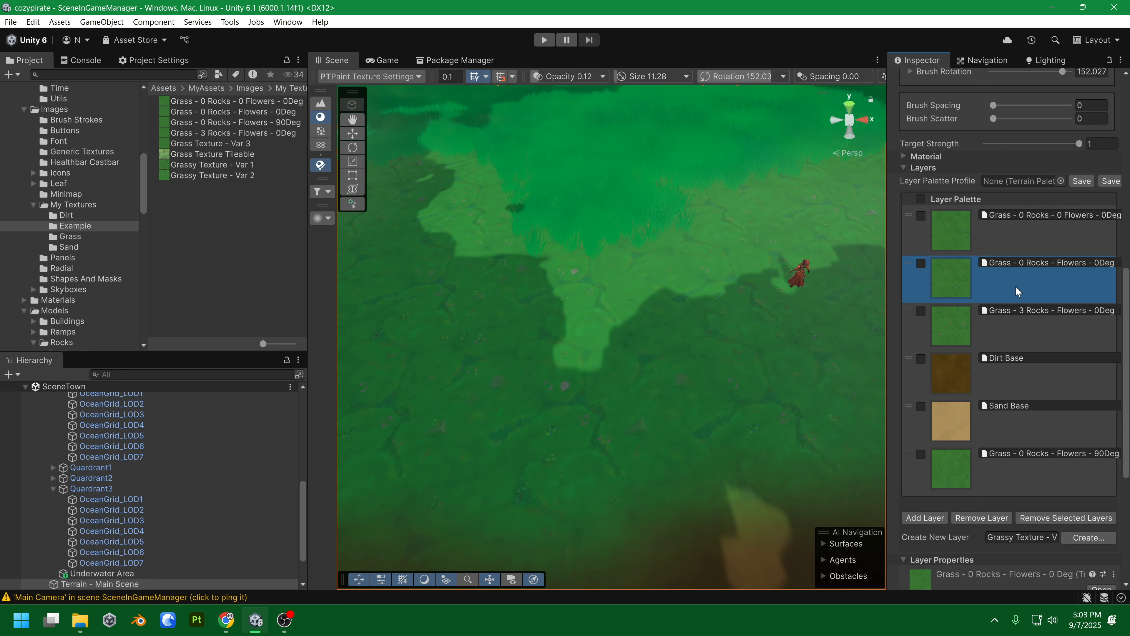
Compare the 0Deg and 90Deg flower grass textures side by side, then reselect the terrain.
{"action": "left_click", "coordinate": [272, 112]}
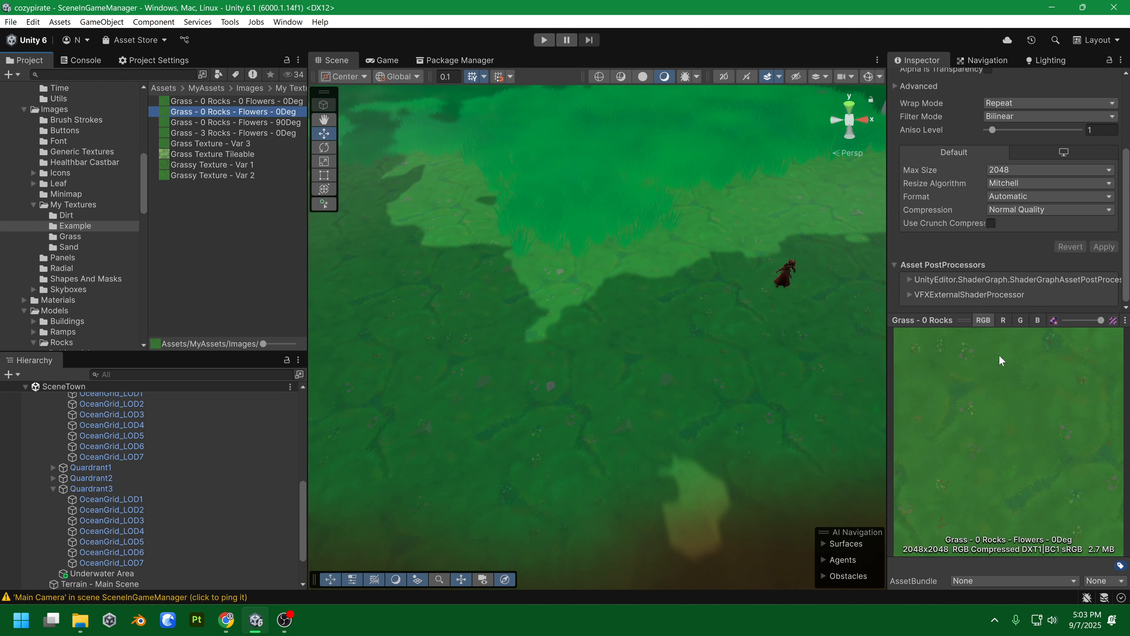
{"action": "left_click", "coordinate": [234, 123]}
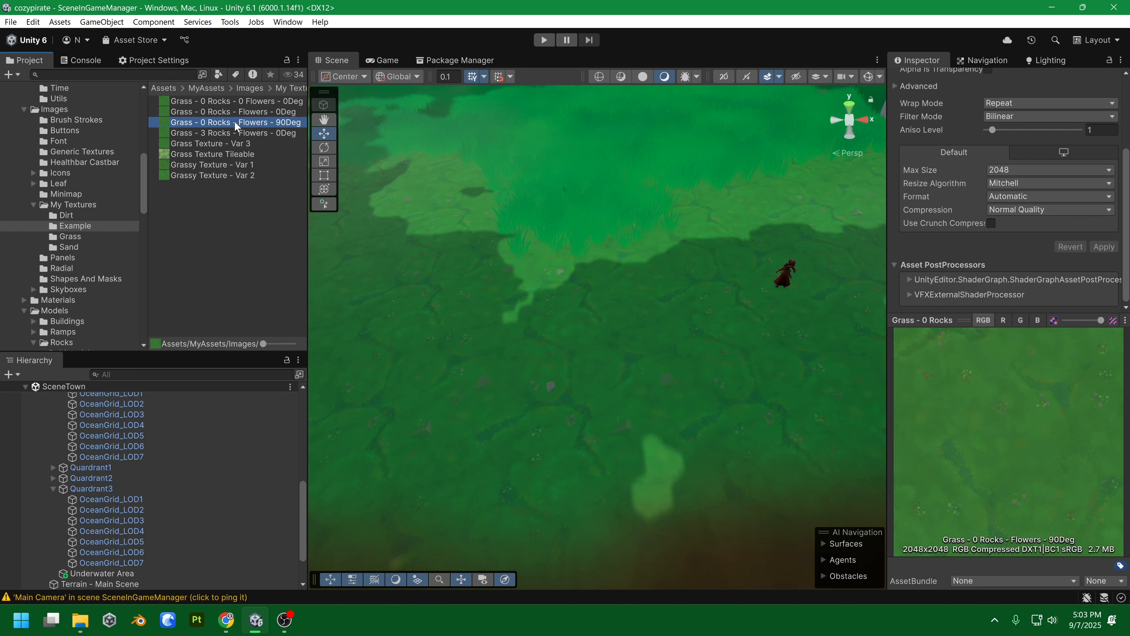
{"action": "left_click", "coordinate": [236, 115]}
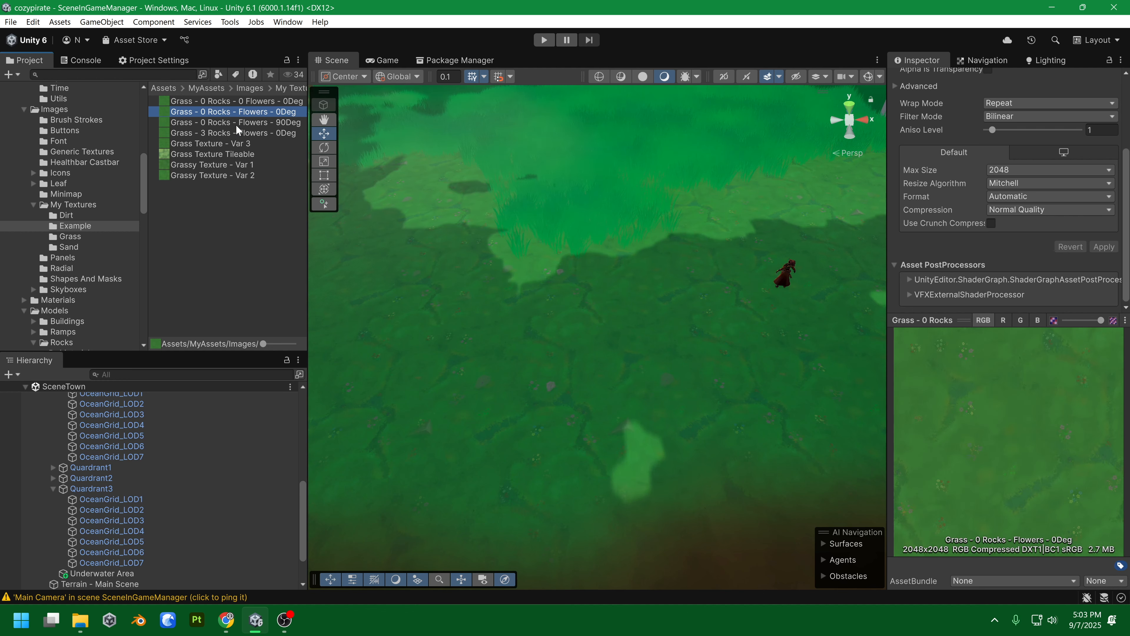
{"action": "left_click", "coordinate": [235, 124]}
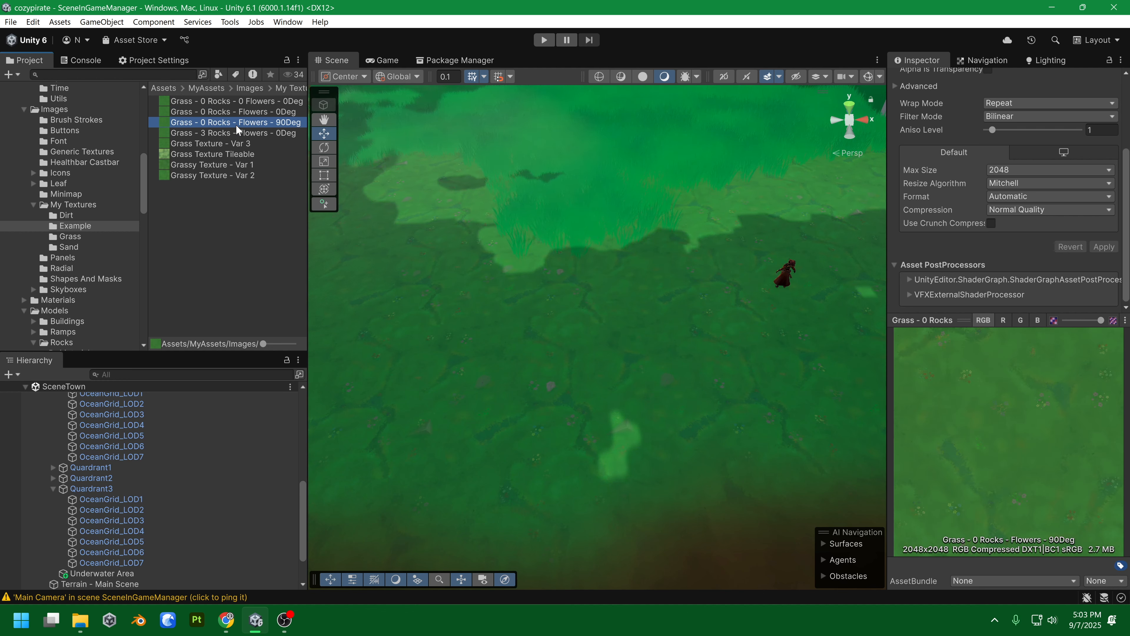
{"action": "left_click", "coordinate": [554, 310]}
{"action": "scroll", "coordinate": [988, 426], "scroll_direction": "down", "scroll_amount": 10}
Dab Grass - 0 Rocks - Flowers - 90Deg onto the terrain, then undo that stroke.
{"action": "left_click", "coordinate": [1034, 448]}
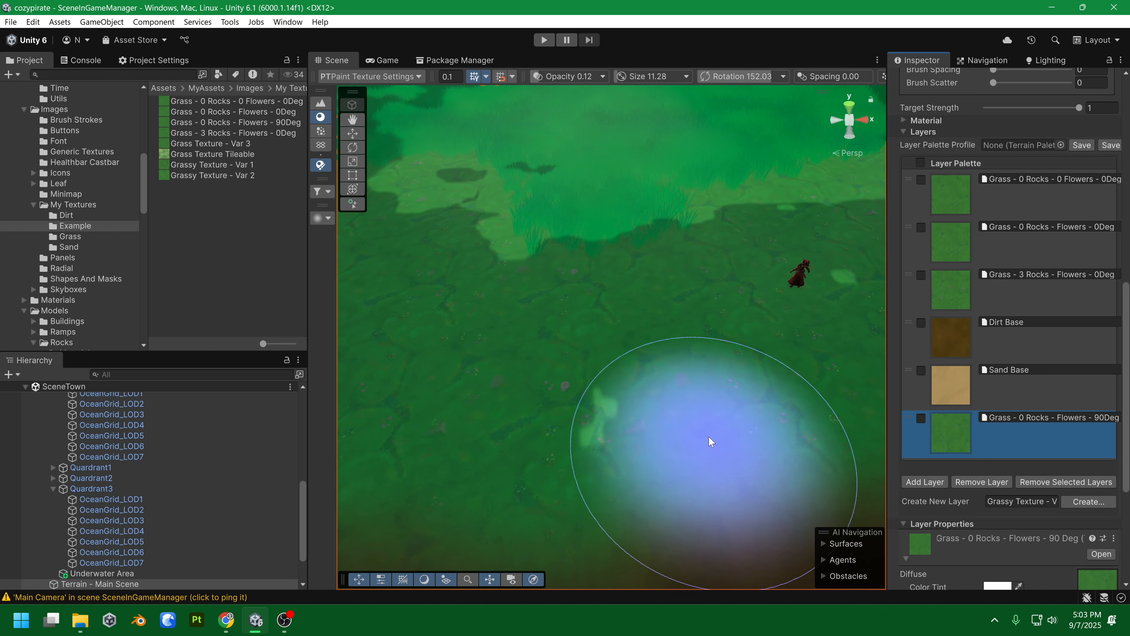
{"action": "left_click", "coordinate": [577, 296]}
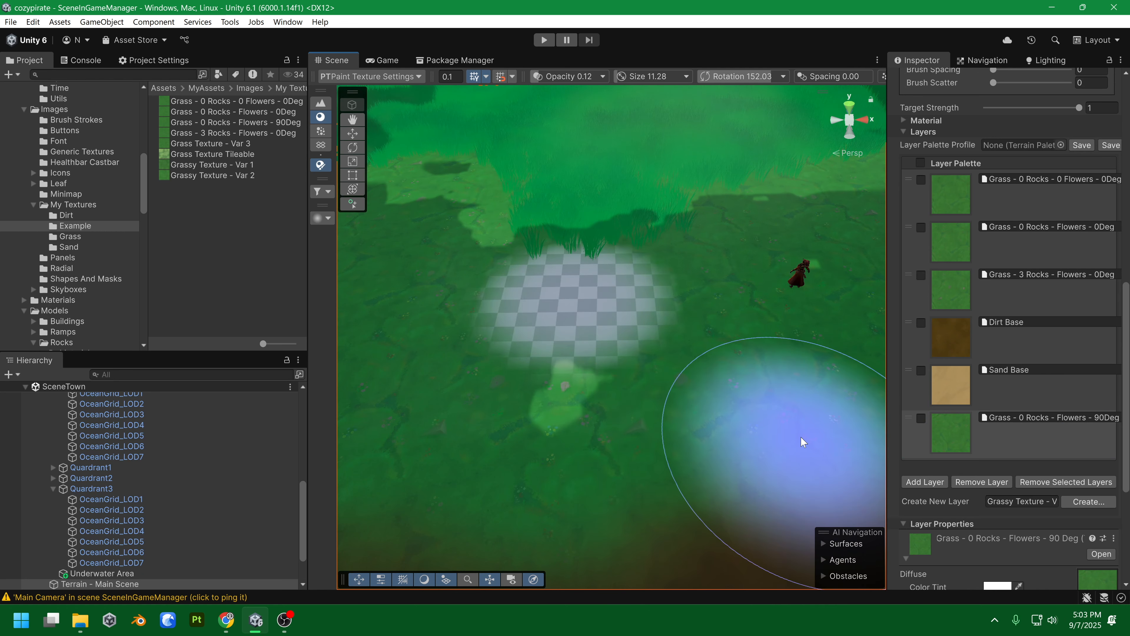
{"action": "key", "text": "ctrl+z"}
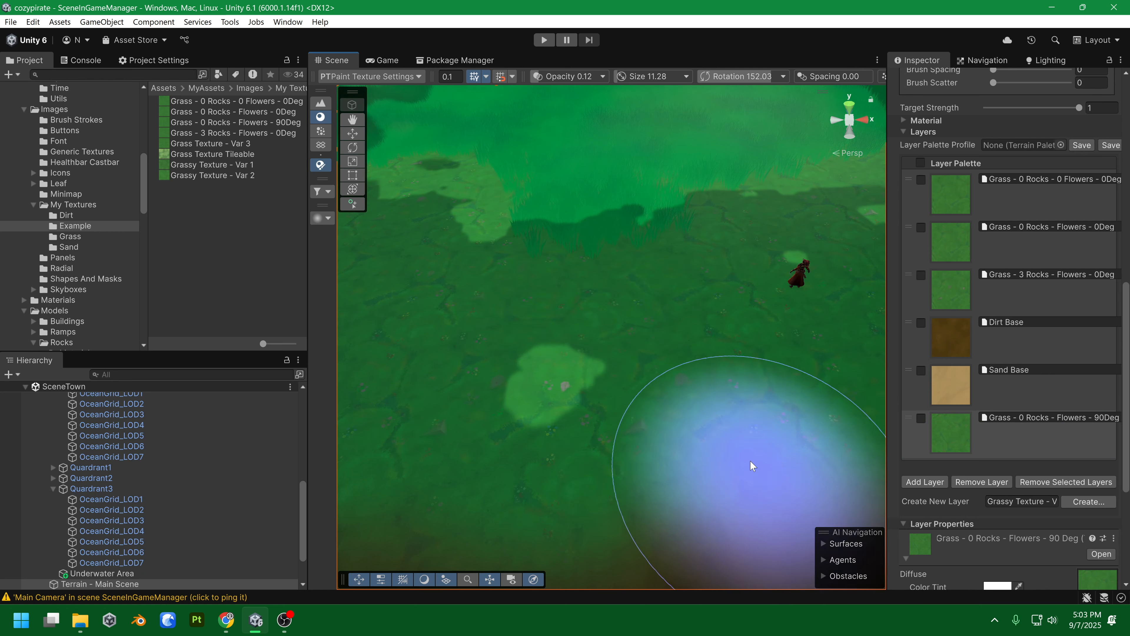
Orbit around to survey the painted patches, then select the Grass - 0 Rocks - 0 Flowers - 0Deg layer.
{"action": "mouse_move", "coordinate": [804, 349]}
{"action": "left_mouse_down"}
{"action": "mouse_move", "coordinate": [772, 409]}
{"action": "mouse_move", "coordinate": [733, 411]}
{"action": "left_mouse_up"}
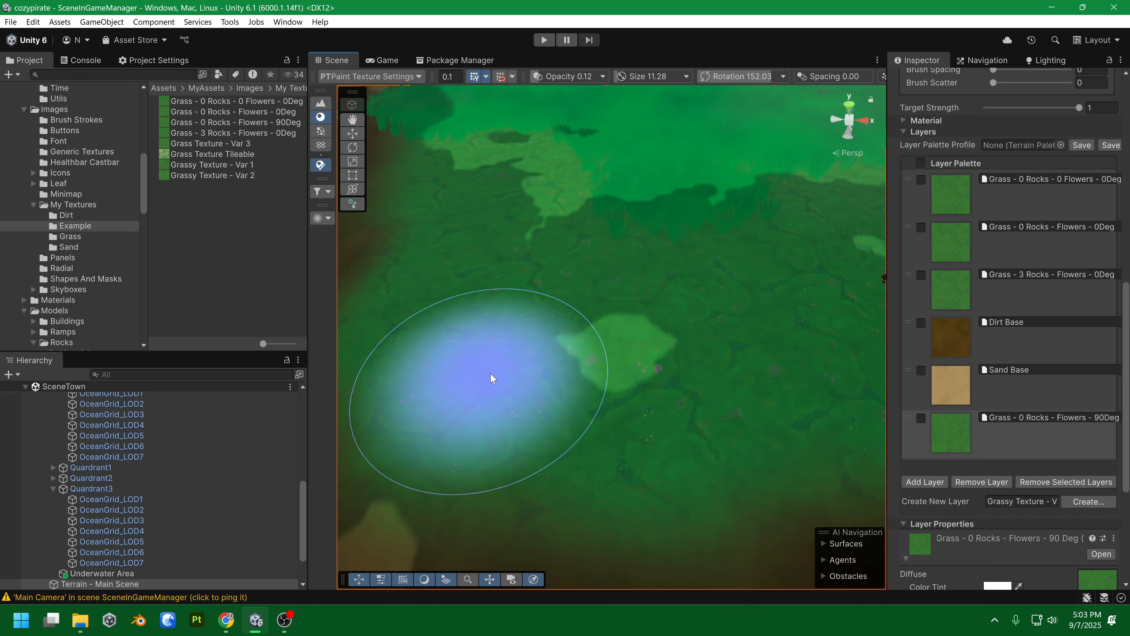
{"action": "left_click_drag", "start_coordinate": [663, 376], "coordinate": [771, 367]}
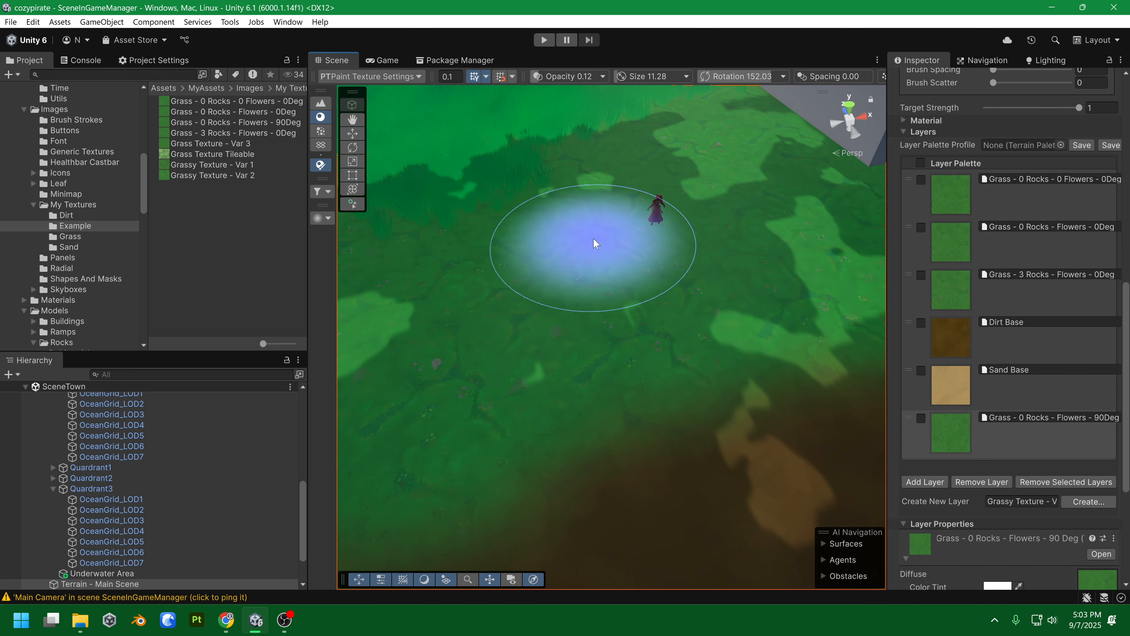
{"action": "mouse_move", "coordinate": [720, 302]}
{"action": "left_mouse_down"}
{"action": "mouse_move", "coordinate": [681, 304]}
{"action": "mouse_move", "coordinate": [677, 270]}
{"action": "left_mouse_up"}
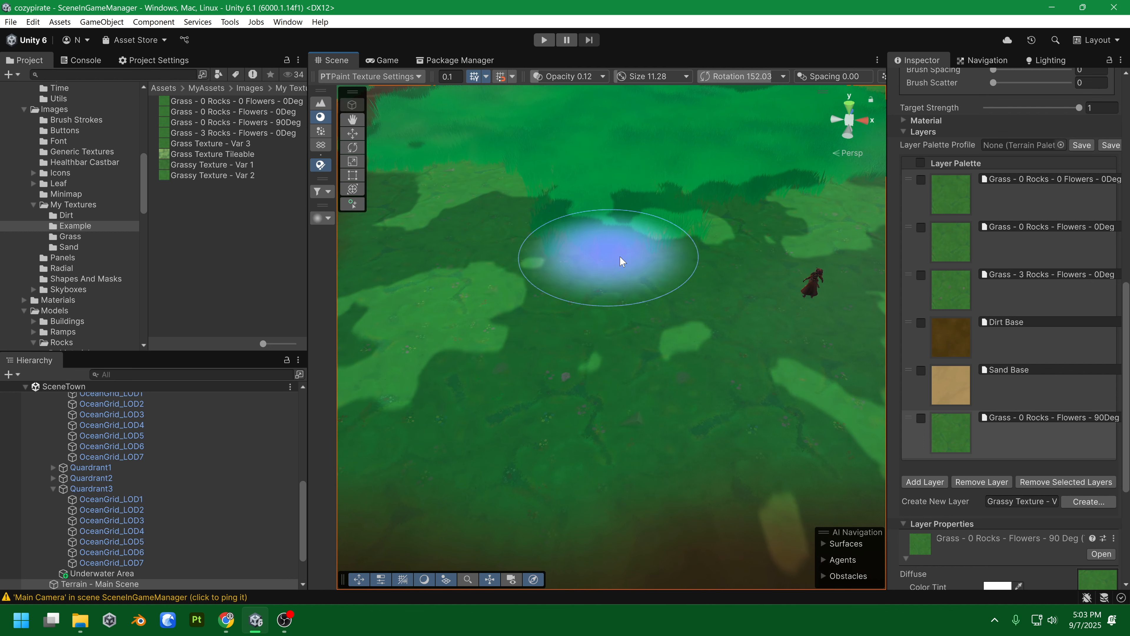
{"action": "left_click_drag", "start_coordinate": [688, 307], "coordinate": [750, 316]}
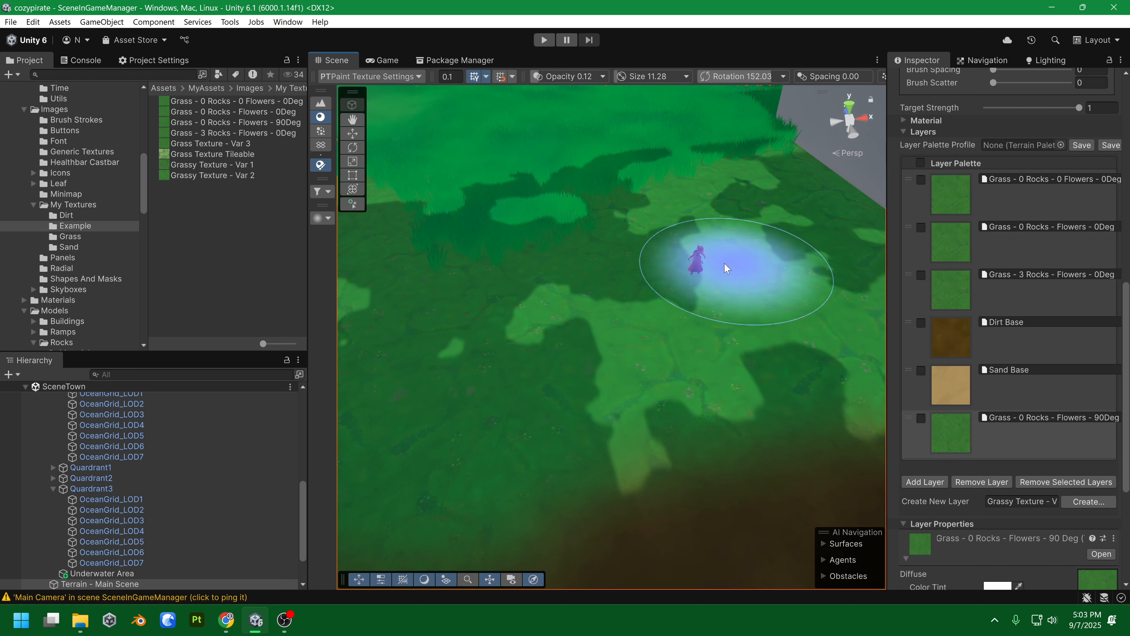
{"action": "mouse_move", "coordinate": [707, 257]}
{"action": "left_mouse_down"}
{"action": "mouse_move", "coordinate": [605, 252]}
{"action": "mouse_move", "coordinate": [590, 265]}
{"action": "mouse_move", "coordinate": [658, 275]}
{"action": "left_mouse_up"}
{"action": "key", "text": "d"}
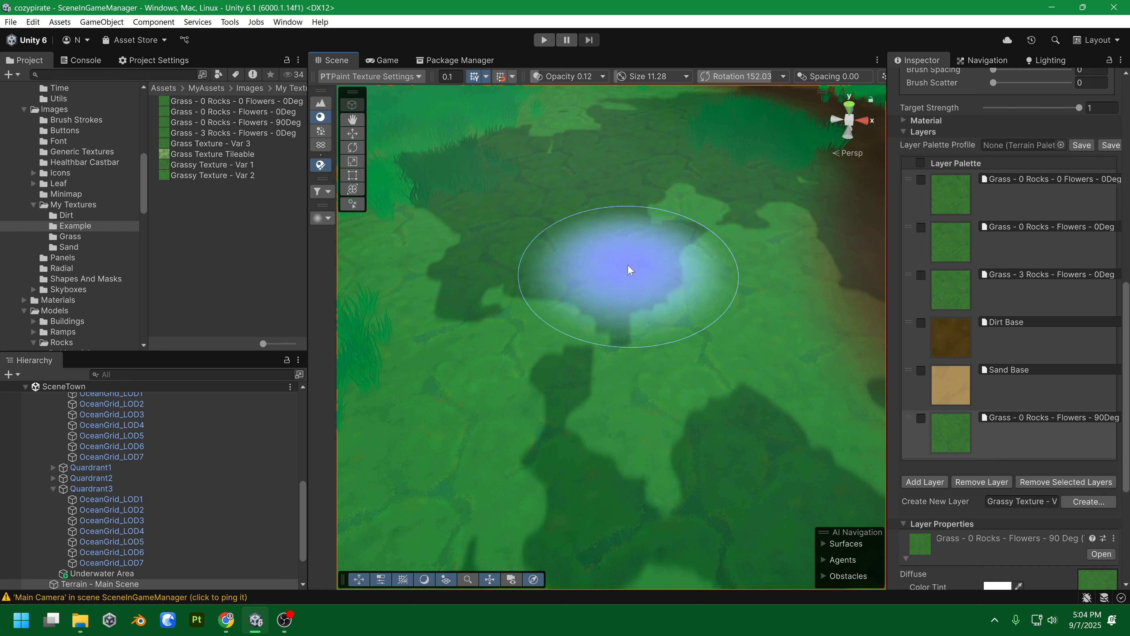
{"action": "left_click", "coordinate": [996, 196]}
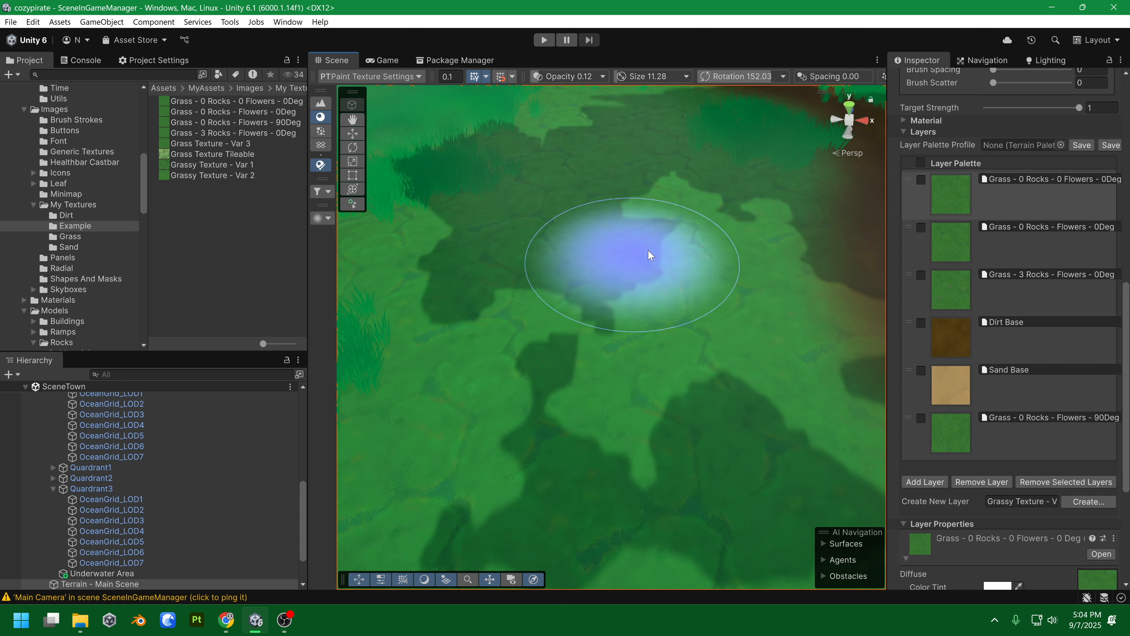
Drag Grassy Texture - Var 1 onto the plain grass layer's Diffuse slot.
{"action": "scroll", "coordinate": [1059, 368], "scroll_direction": "down", "scroll_amount": 5}
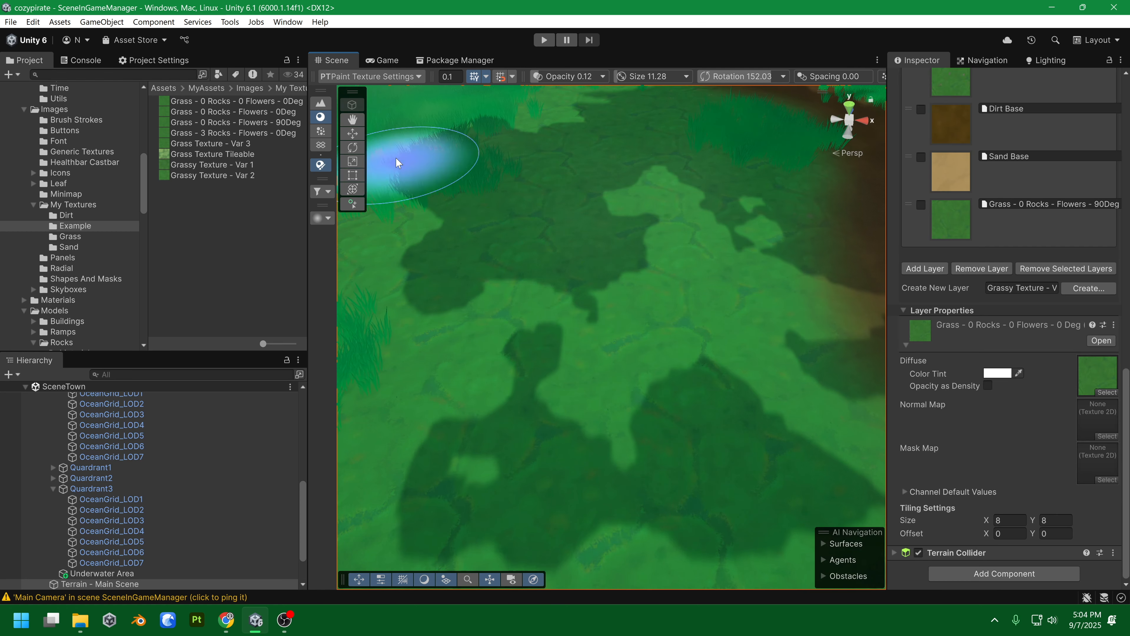
{"action": "left_click", "coordinate": [196, 164]}
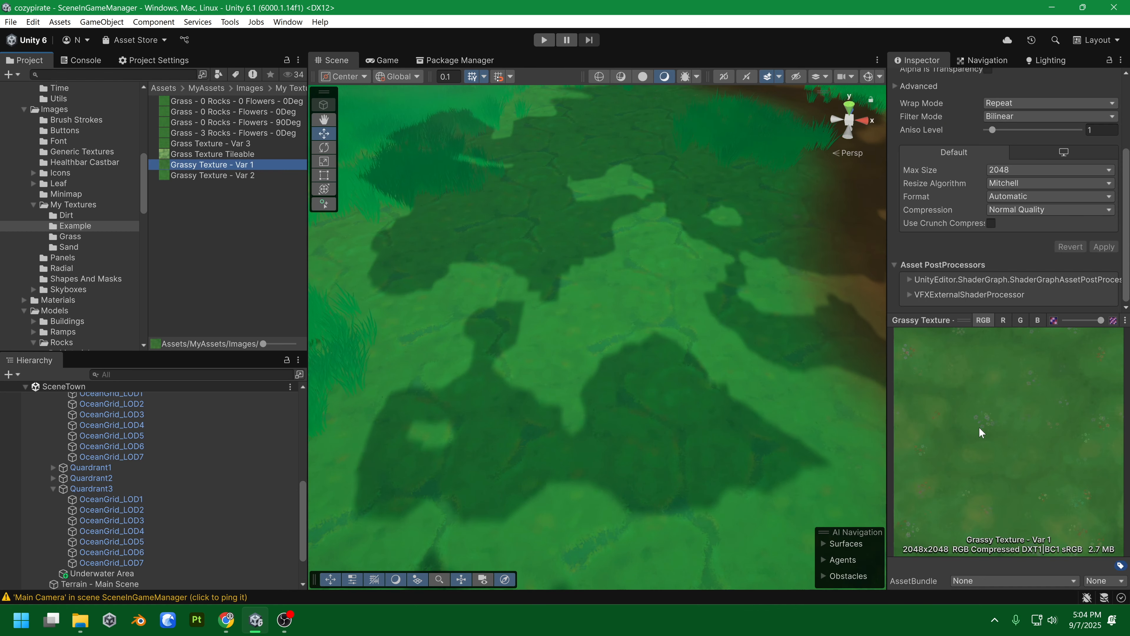
{"action": "left_click", "coordinate": [623, 306]}
{"action": "scroll", "coordinate": [1014, 338], "scroll_direction": "down", "scroll_amount": 10}
{"action": "left_click_drag", "start_coordinate": [209, 165], "coordinate": [1087, 443]}
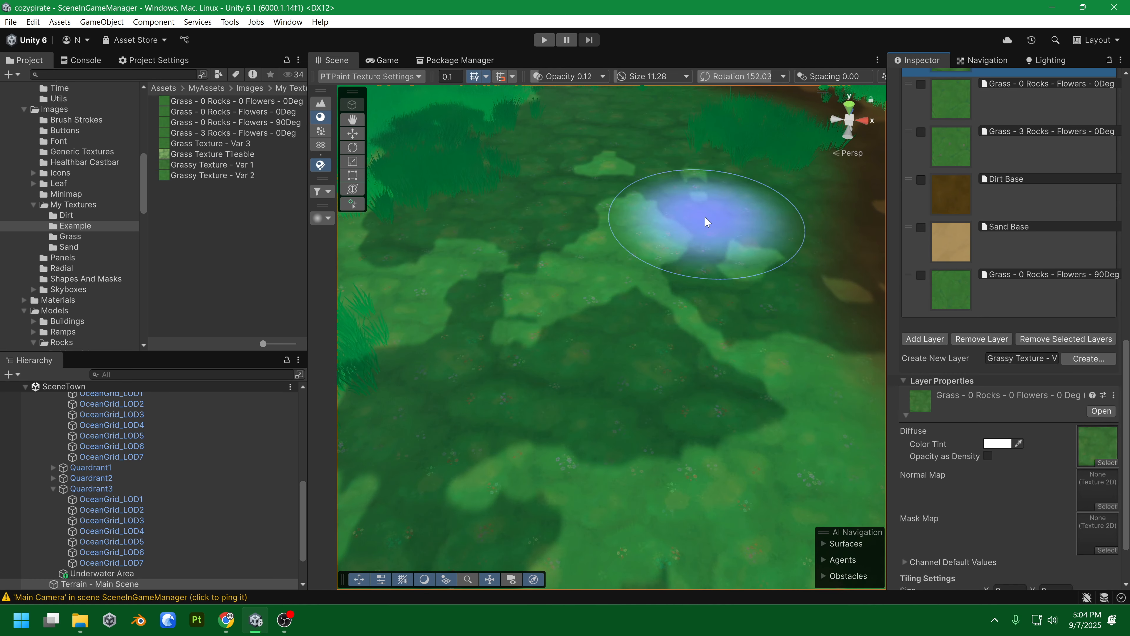
Orbit the view to check the retextured grass, then show Grass Texture - Var 3's import settings.
{"action": "left_click_drag", "start_coordinate": [707, 237], "coordinate": [710, 201]}
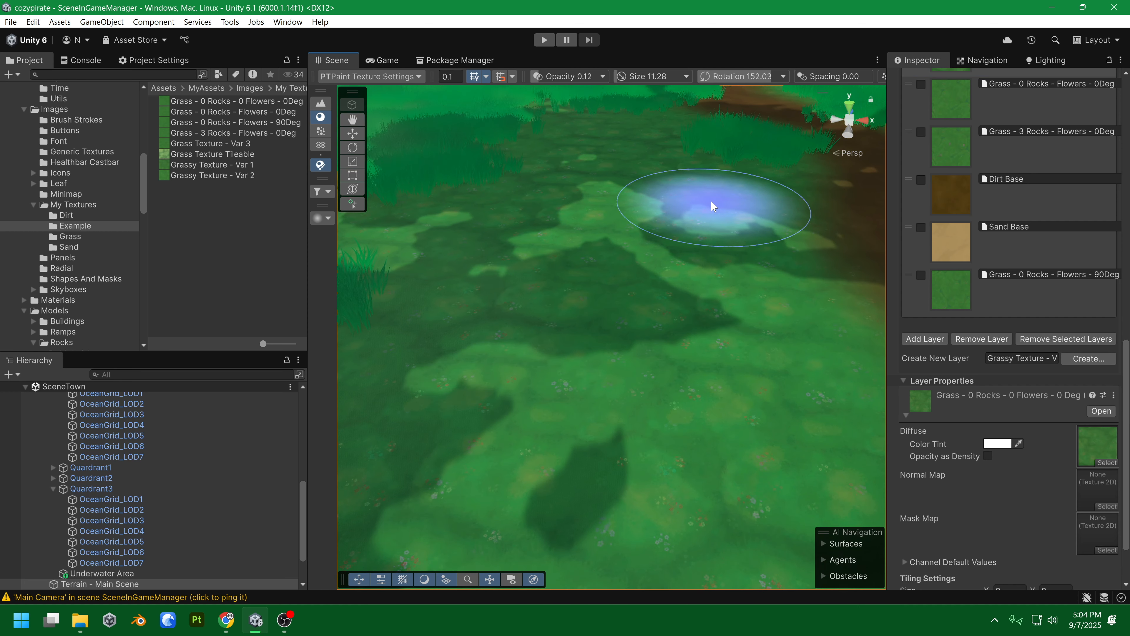
{"action": "scroll", "coordinate": [707, 218], "scroll_direction": "up", "scroll_amount": 3}
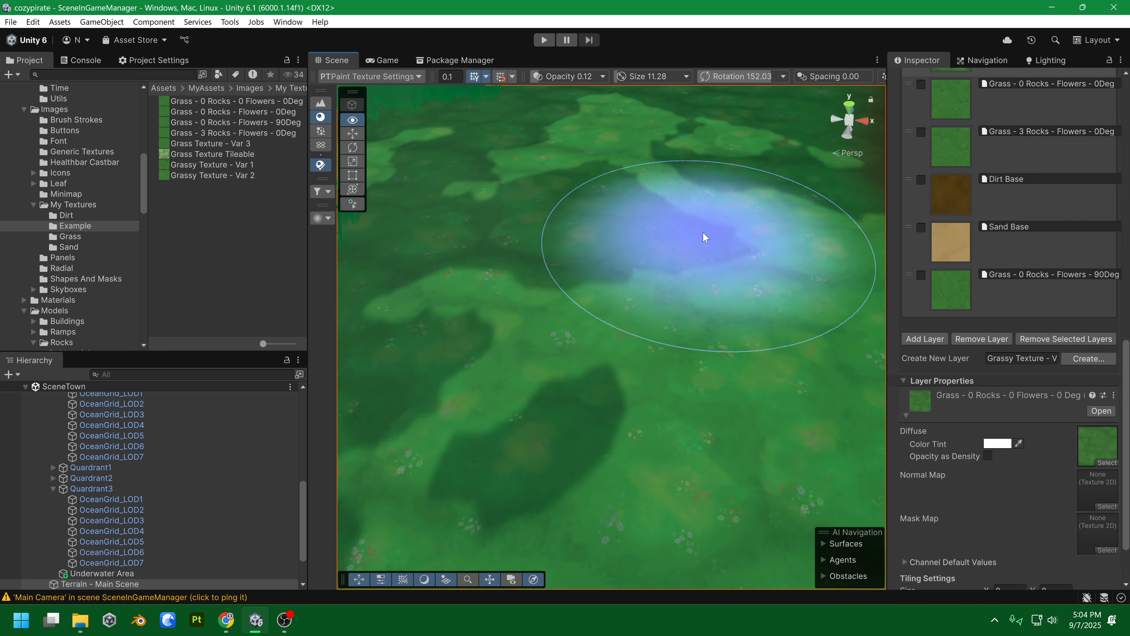
{"action": "left_click_drag", "start_coordinate": [736, 200], "coordinate": [737, 165]}
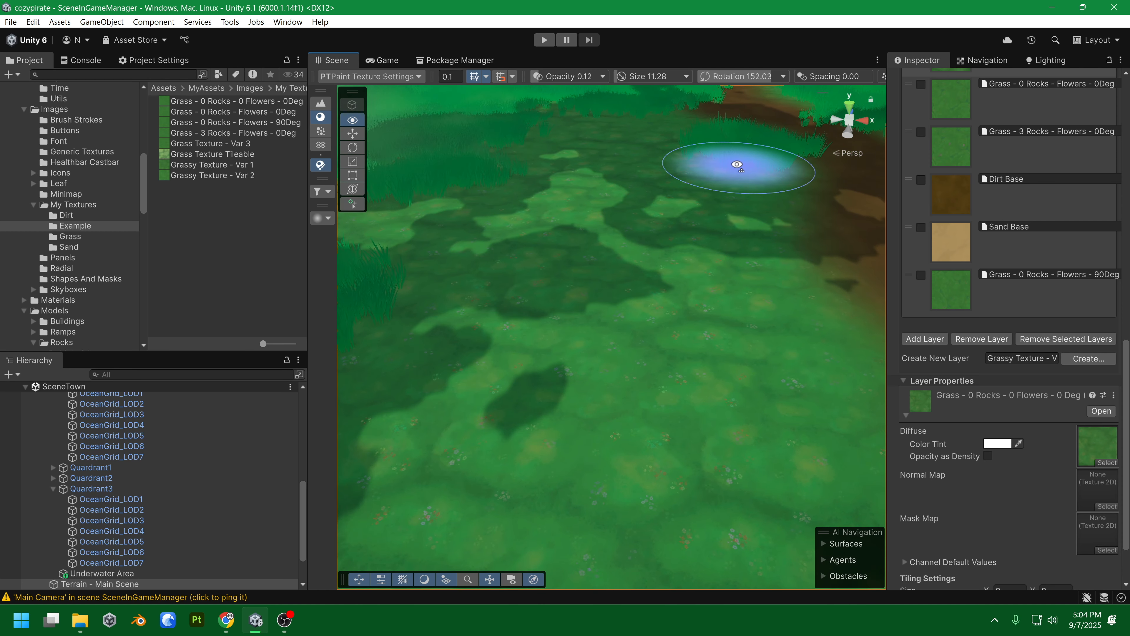
{"action": "left_click", "coordinate": [225, 168]}
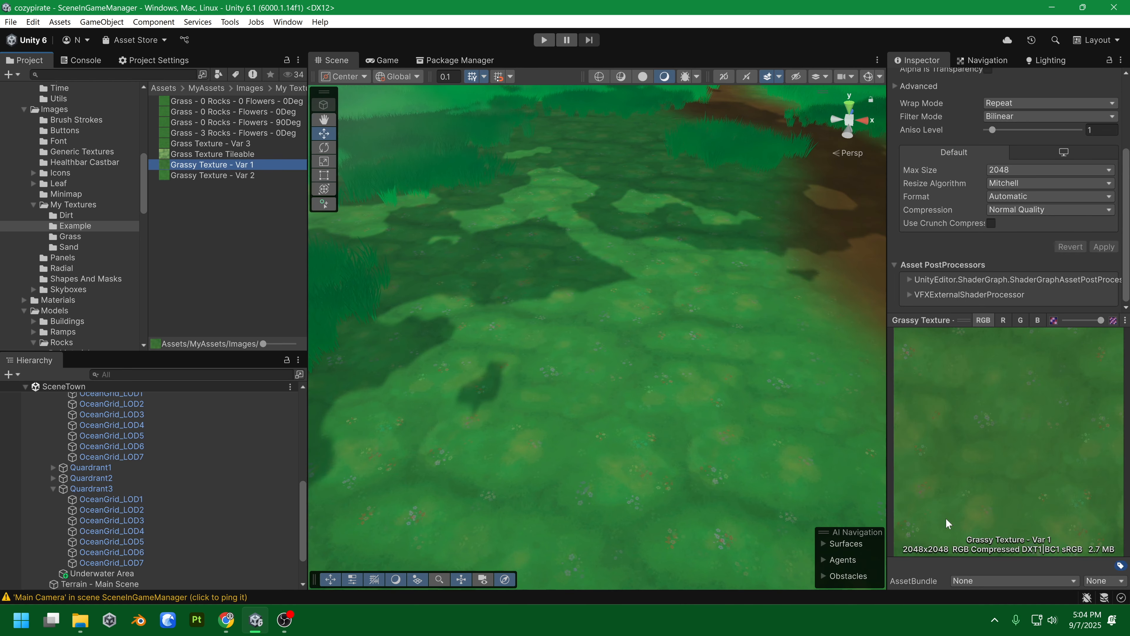
{"action": "left_click", "coordinate": [626, 298]}
{"action": "scroll", "coordinate": [1037, 373], "scroll_direction": "down", "scroll_amount": 10}
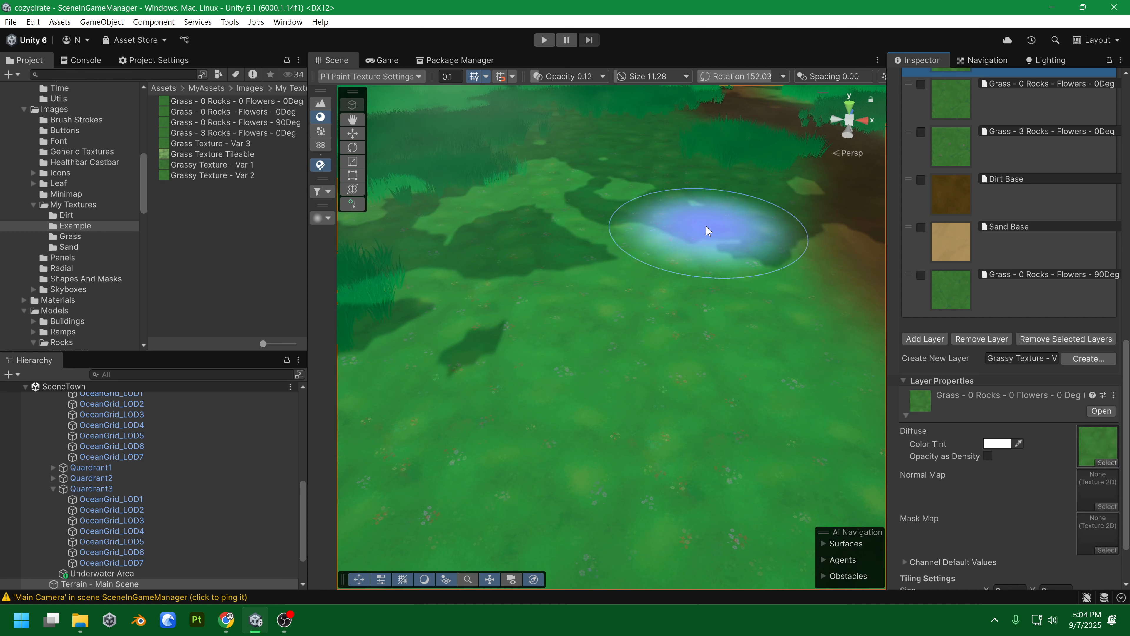
{"action": "mouse_move", "coordinate": [754, 237]}
{"action": "left_mouse_down", "text": "alt"}
{"action": "mouse_move", "coordinate": [653, 234]}
{"action": "mouse_move", "coordinate": [733, 225]}
{"action": "mouse_move", "coordinate": [724, 248]}
{"action": "mouse_move", "coordinate": [731, 196]}
{"action": "mouse_move", "coordinate": [719, 260]}
{"action": "mouse_move", "coordinate": [725, 232]}
{"action": "left_mouse_up", "text": "alt"}
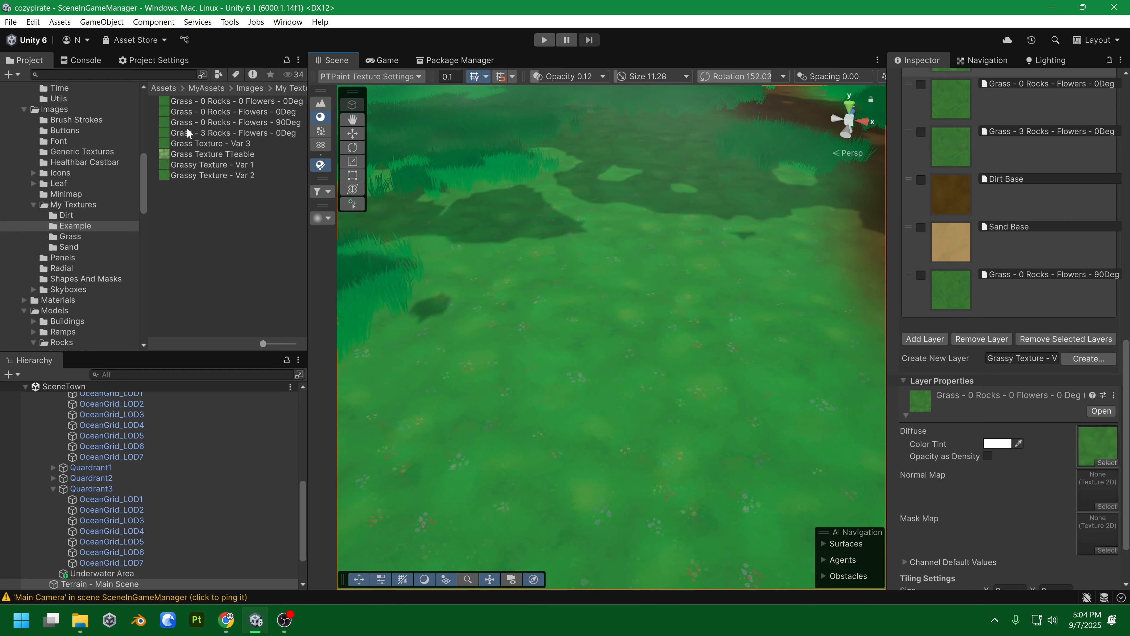
{"action": "left_click", "coordinate": [209, 144]}
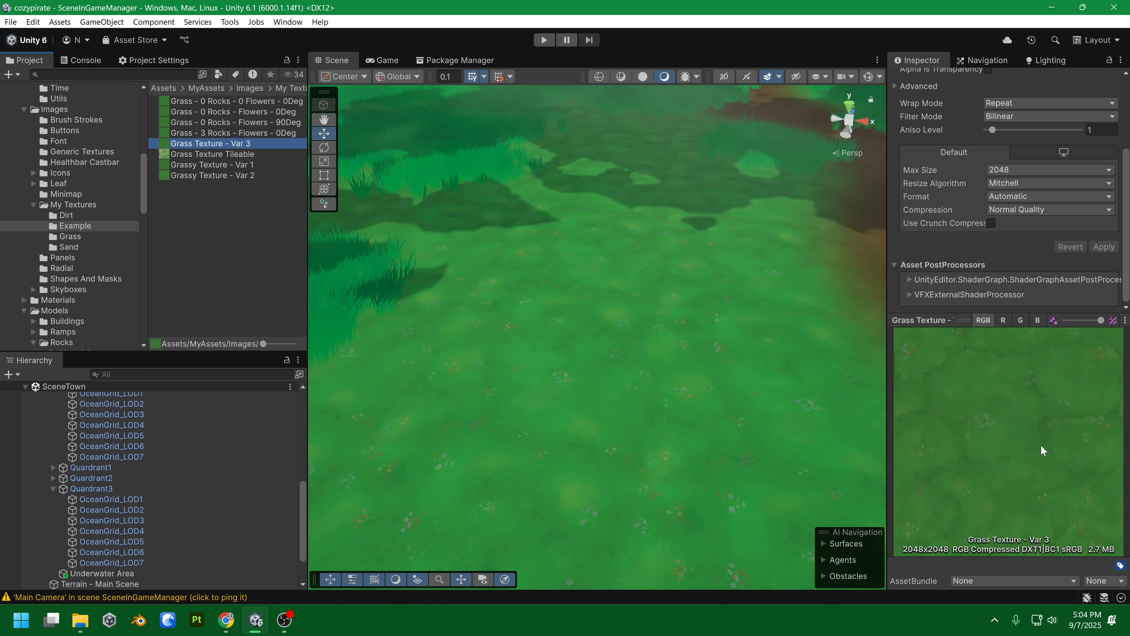
Reselect the terrain and assign Grass Texture - Var 3 as the layer's diffuse texture.
{"action": "left_click", "coordinate": [655, 296]}
{"action": "scroll", "coordinate": [1057, 431], "scroll_direction": "down", "scroll_amount": 10}
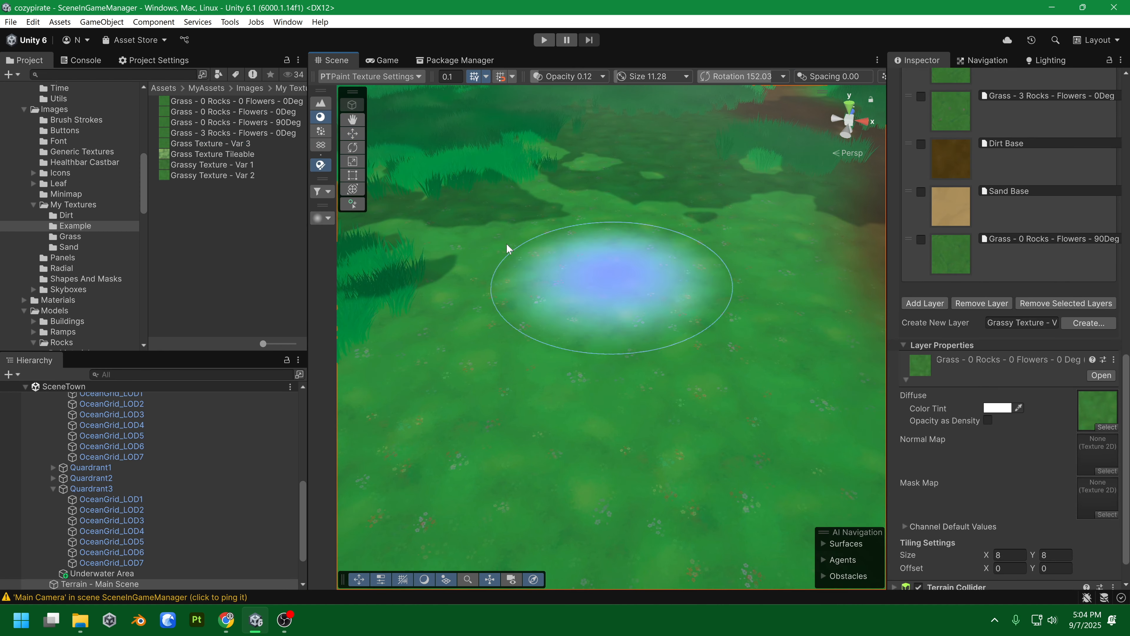
{"action": "left_click_drag", "start_coordinate": [232, 147], "coordinate": [1102, 423]}
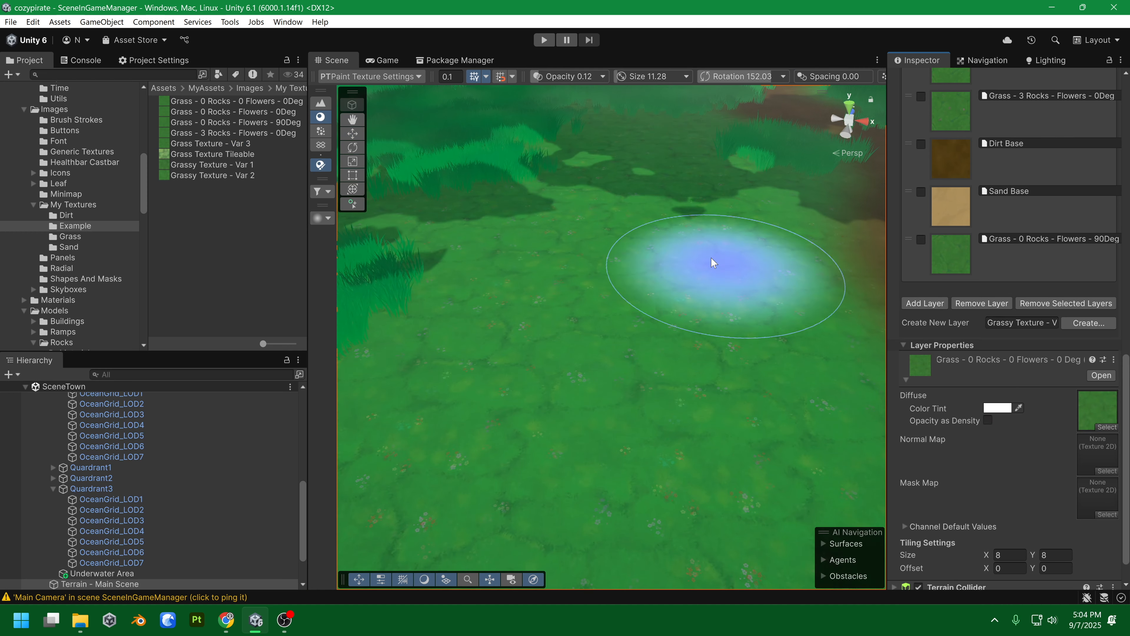
Fly low across the terrain to inspect the Var 3 grass up close.
{"action": "right_click", "coordinate": [676, 220]}
{"action": "key", "text": "w"}
{"action": "key", "text": "q"}
{"action": "left_click_drag", "start_coordinate": [699, 259], "coordinate": [694, 225]}
{"action": "key", "text": "w"}
{"action": "right_click", "coordinate": [712, 182]}
{"action": "key", "text": "w"}
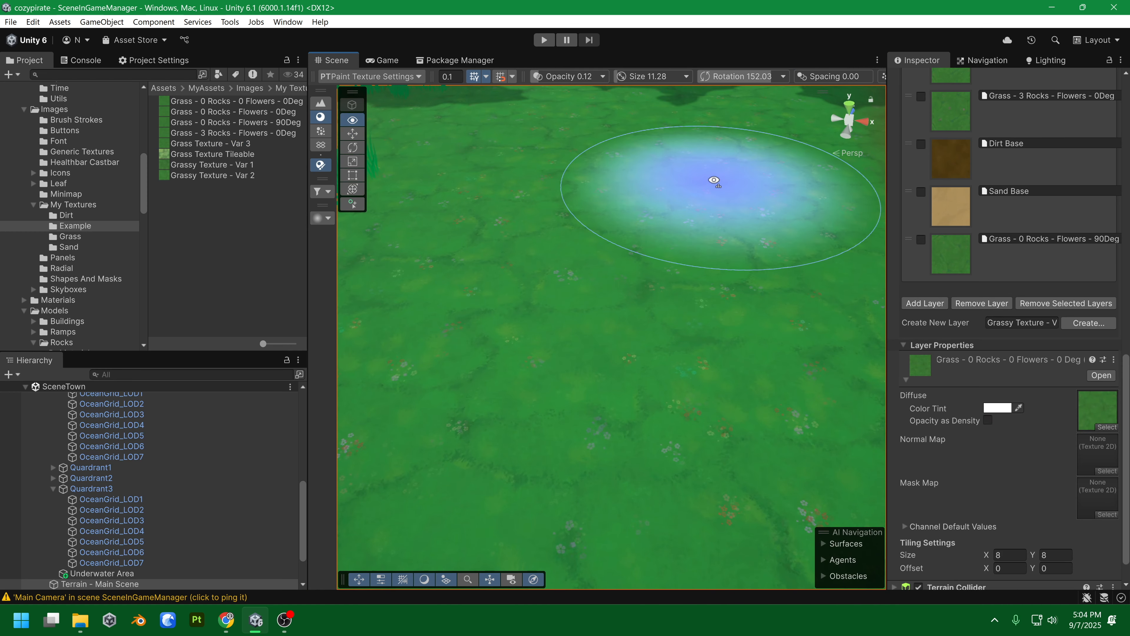
{"action": "key", "text": "a"}
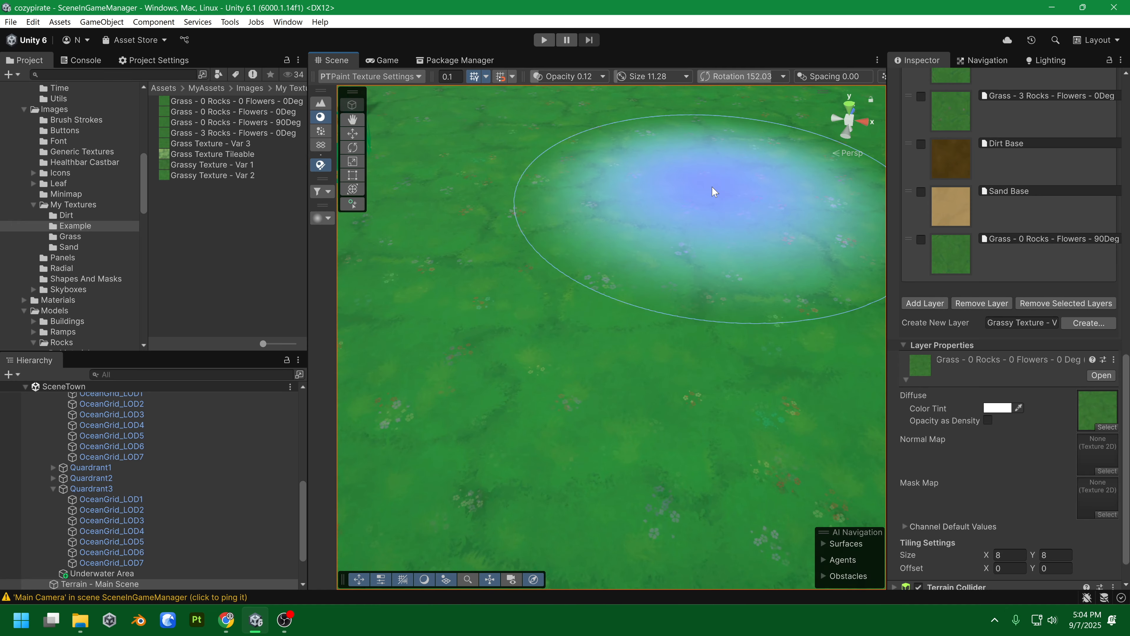
Move the camera back and forth to compare the Var 3 grass near and far.
{"action": "right_click", "coordinate": [696, 218]}
{"action": "key", "text": "s"}
{"action": "key", "text": "w"}
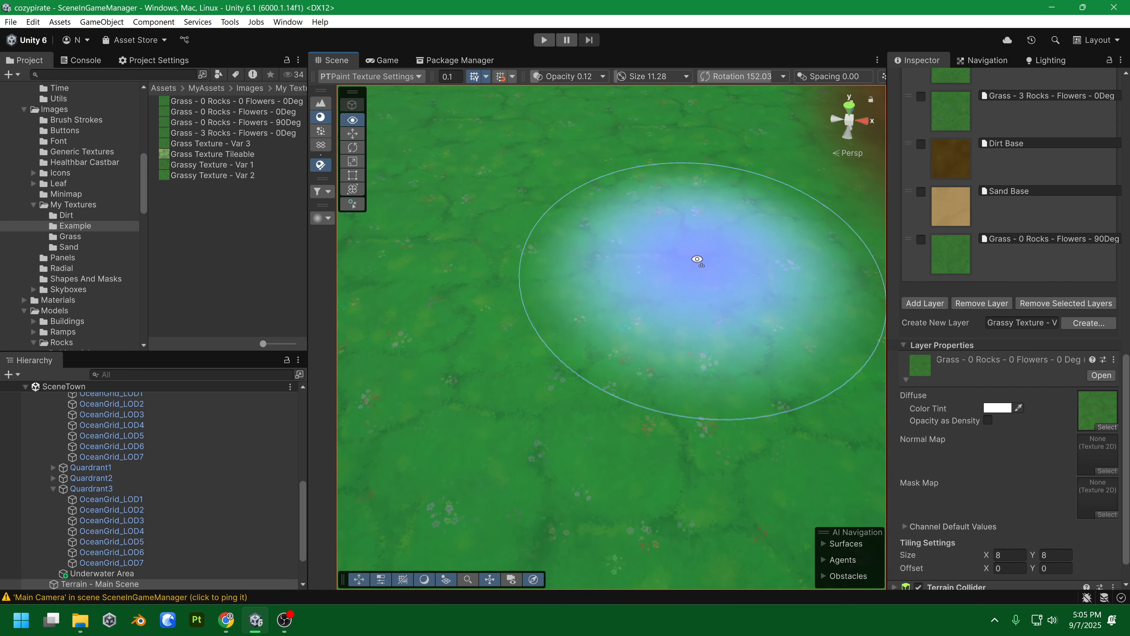
{"action": "key", "text": "s"}
{"action": "key", "text": "w"}
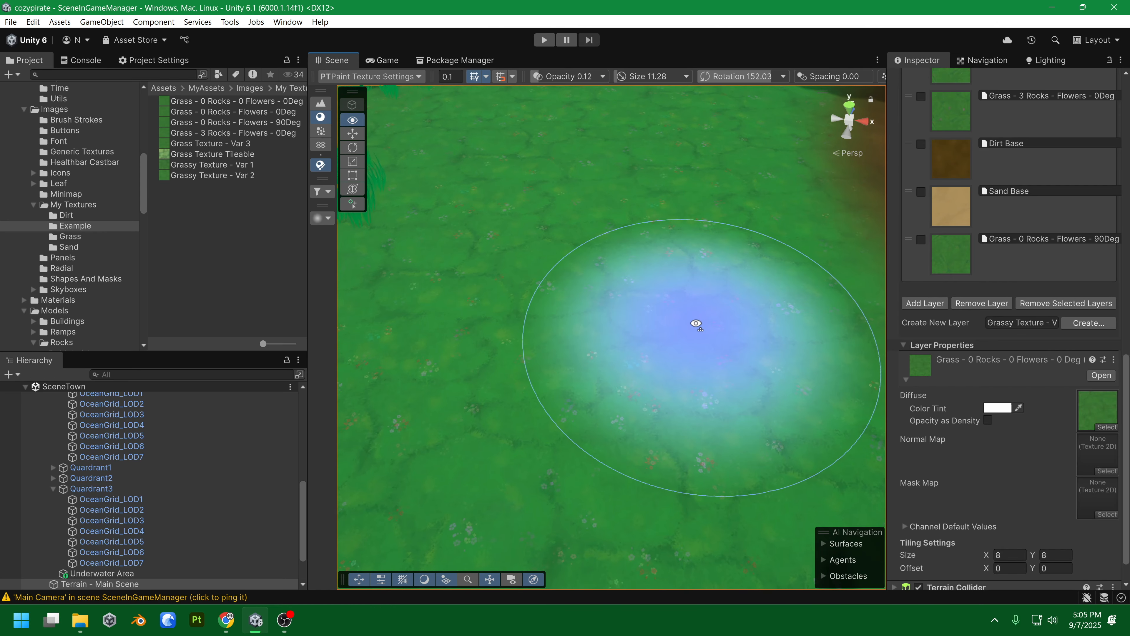
{"action": "key", "text": "s"}
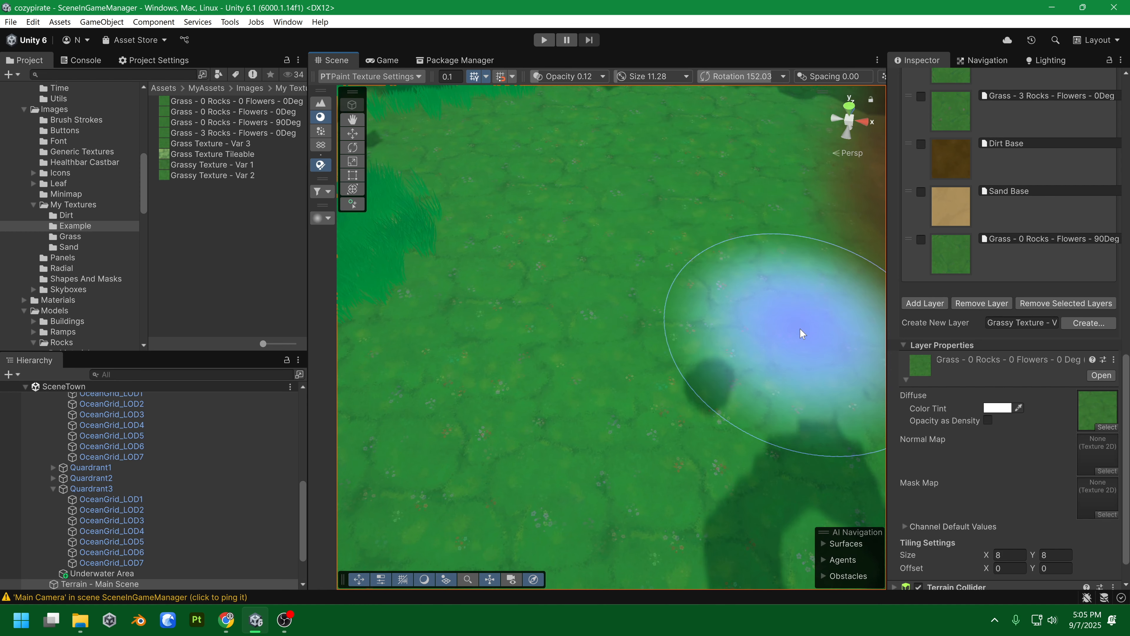
{"action": "right_click", "coordinate": [789, 324]}
{"action": "left_click_drag", "start_coordinate": [790, 324], "coordinate": [783, 301]}
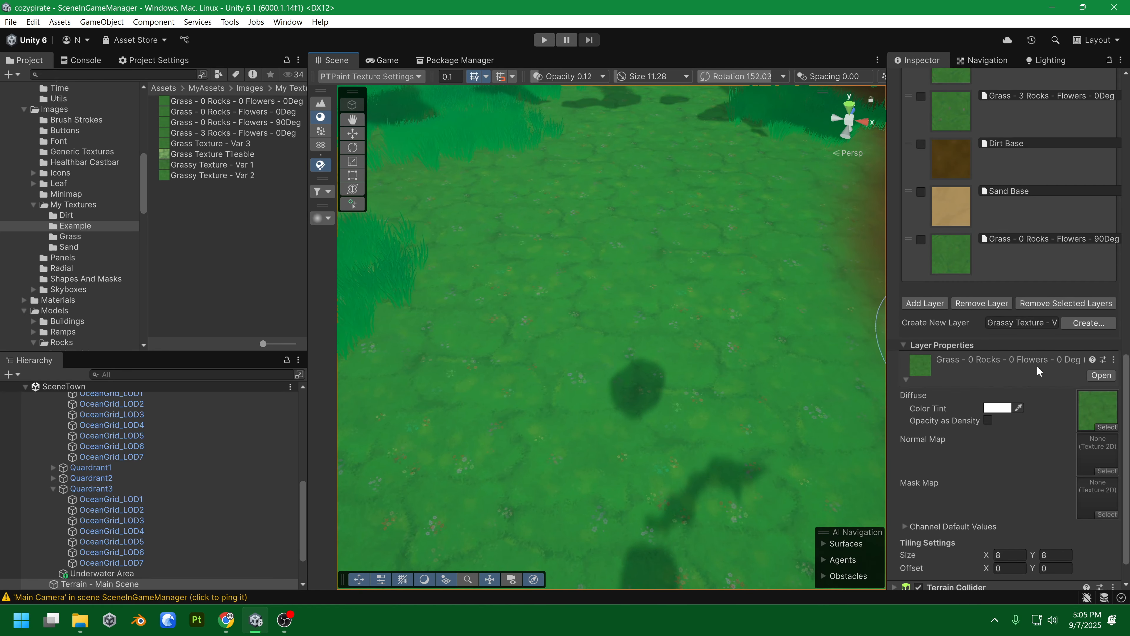
Try a light grass texture on the diffuse slot, then replace it with darker green grass.
{"action": "scroll", "coordinate": [1040, 366], "scroll_direction": "down", "scroll_amount": 2}
{"action": "left_click_drag", "start_coordinate": [952, 351], "coordinate": [1105, 382]}
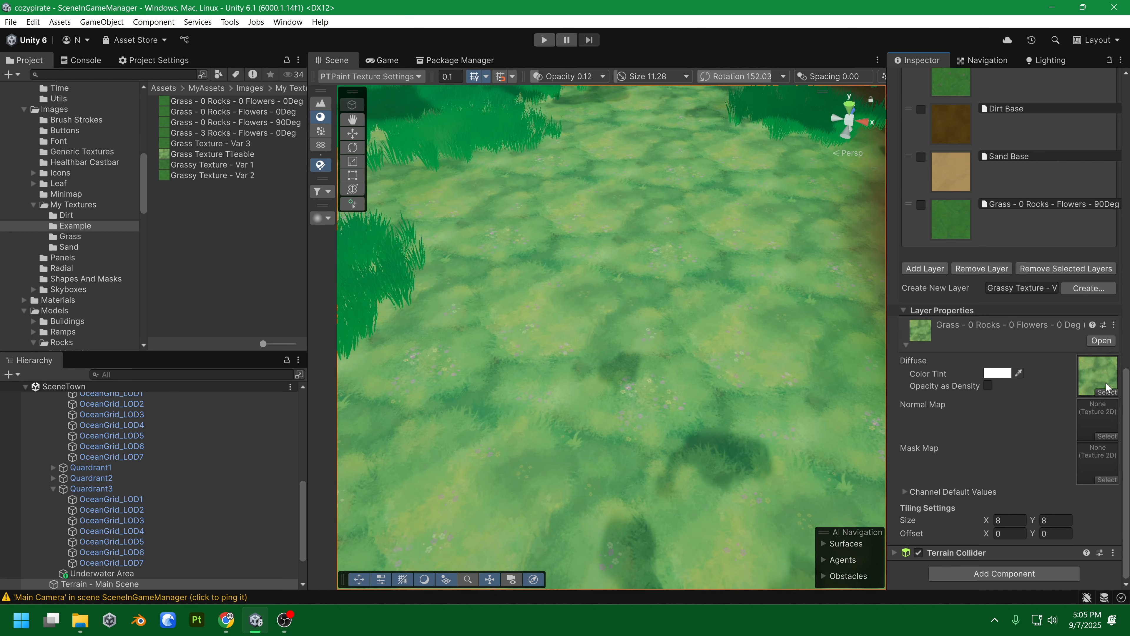
{"action": "mouse_move", "coordinate": [760, 338]}
{"action": "left_mouse_down"}
{"action": "mouse_move", "coordinate": [633, 260]}
{"action": "mouse_move", "coordinate": [802, 267]}
{"action": "mouse_move", "coordinate": [794, 345]}
{"action": "mouse_move", "coordinate": [776, 305]}
{"action": "left_mouse_up"}
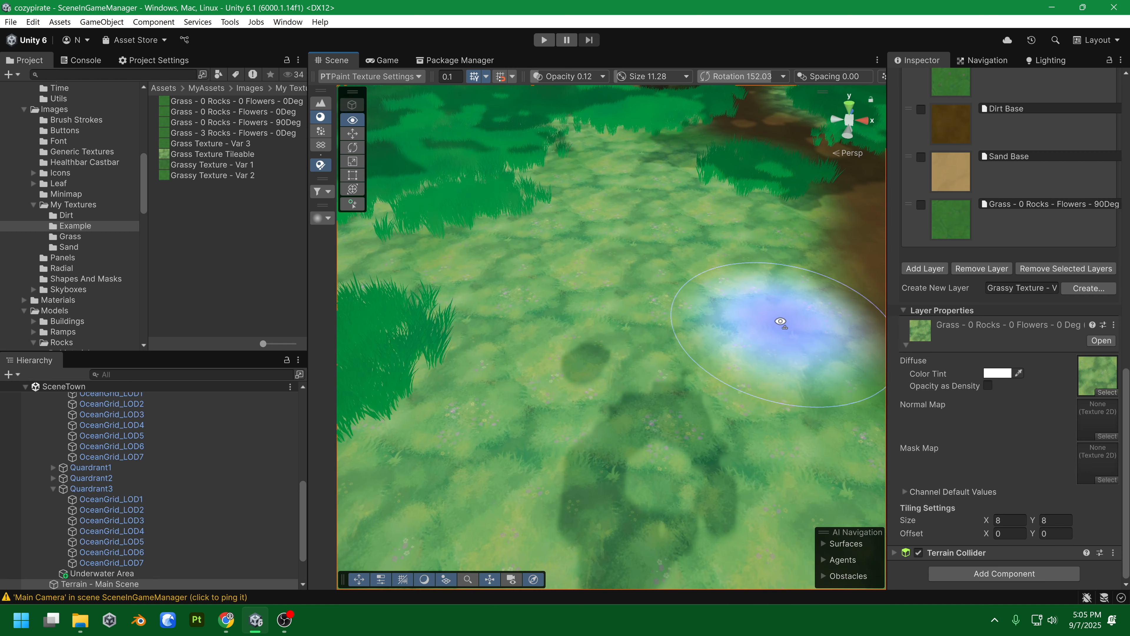
{"action": "left_click_drag", "start_coordinate": [1069, 375], "coordinate": [1091, 375]}
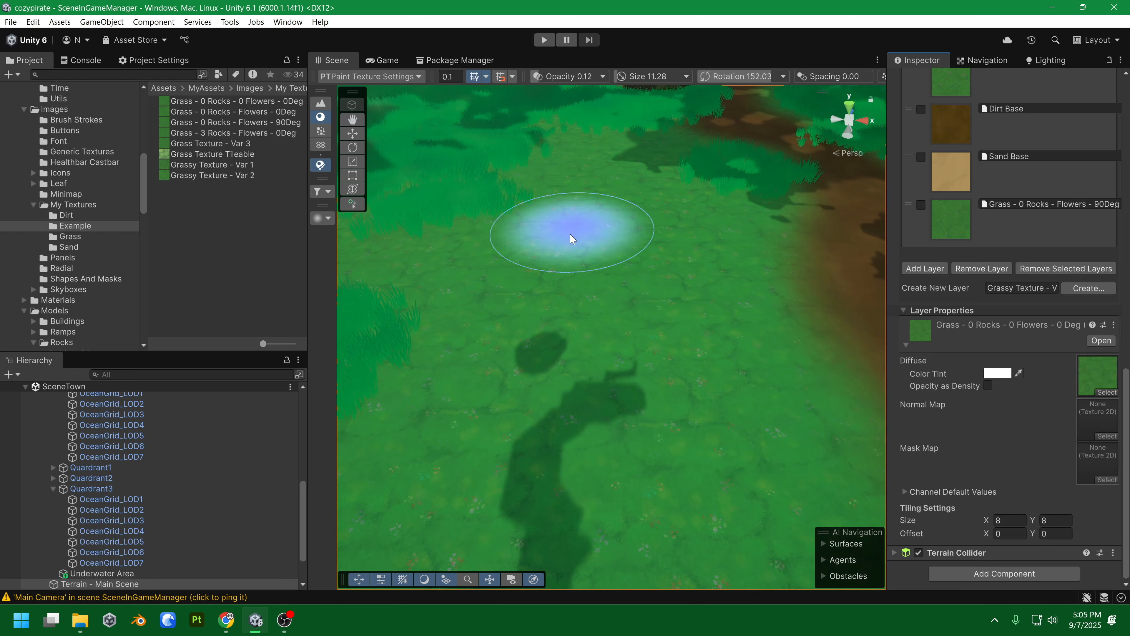